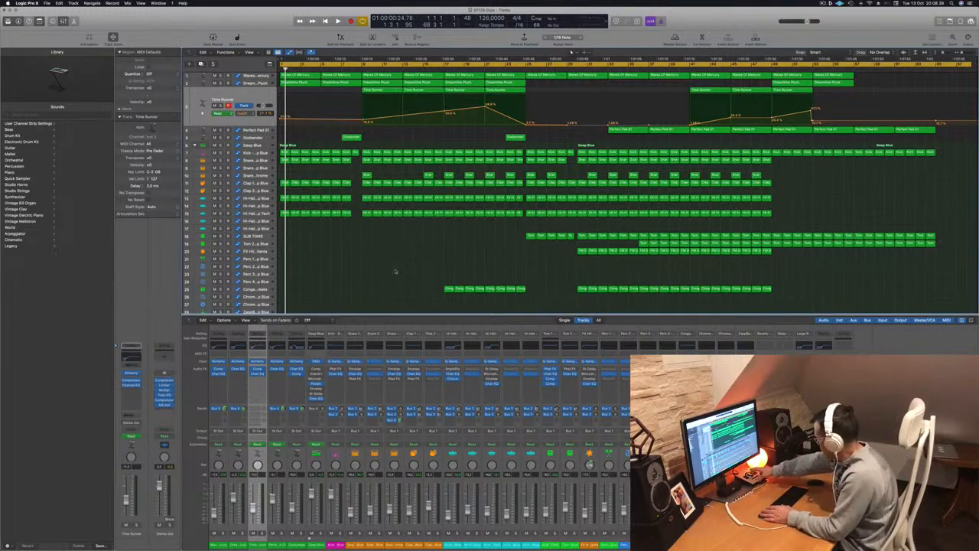
- Play the arrangement, select the Deep Blue drum track and audition the kick track in solo
key("space")
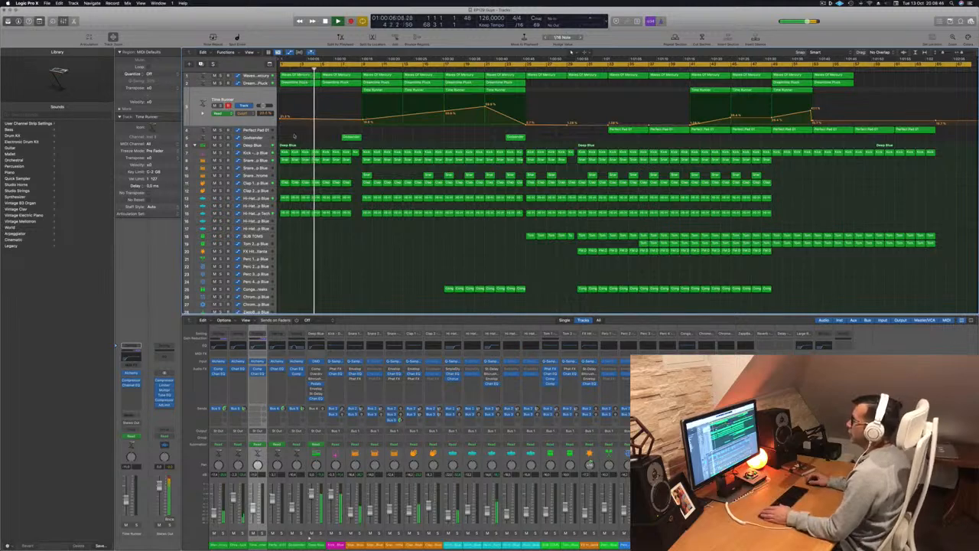
left_click(256, 145)
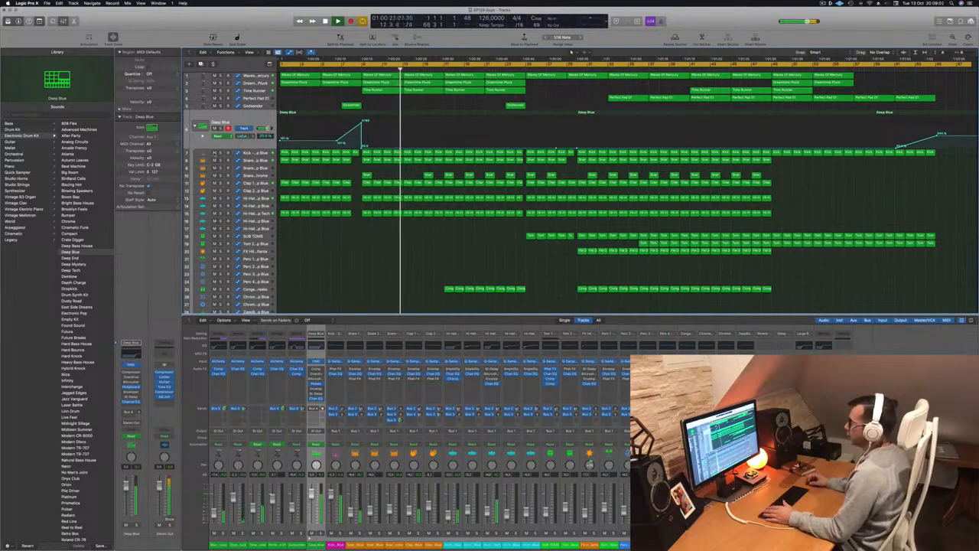
left_click(221, 153)
left_click(220, 153)
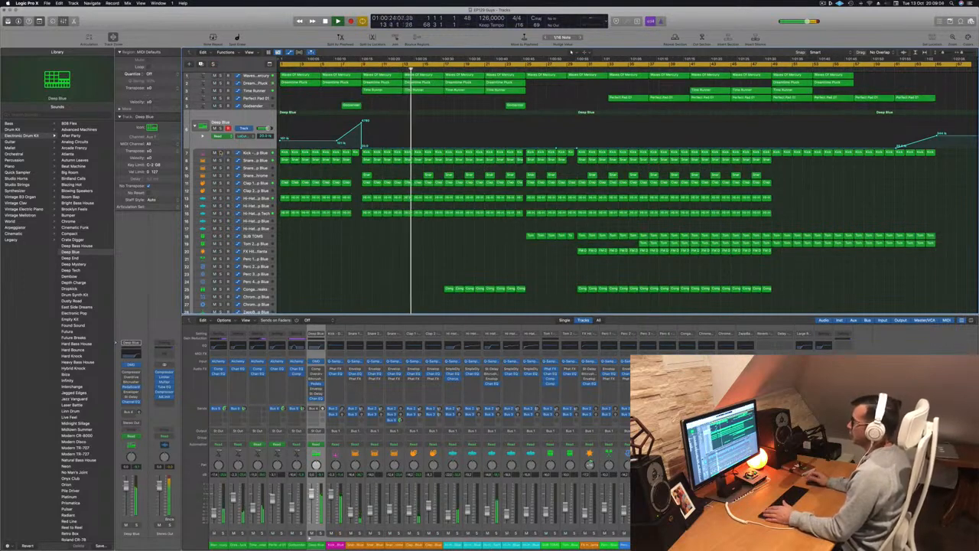
- Audition the Waves Of Mercury, Dreamtime Pluck and Time Runner tracks in solo one after another
left_click(220, 75)
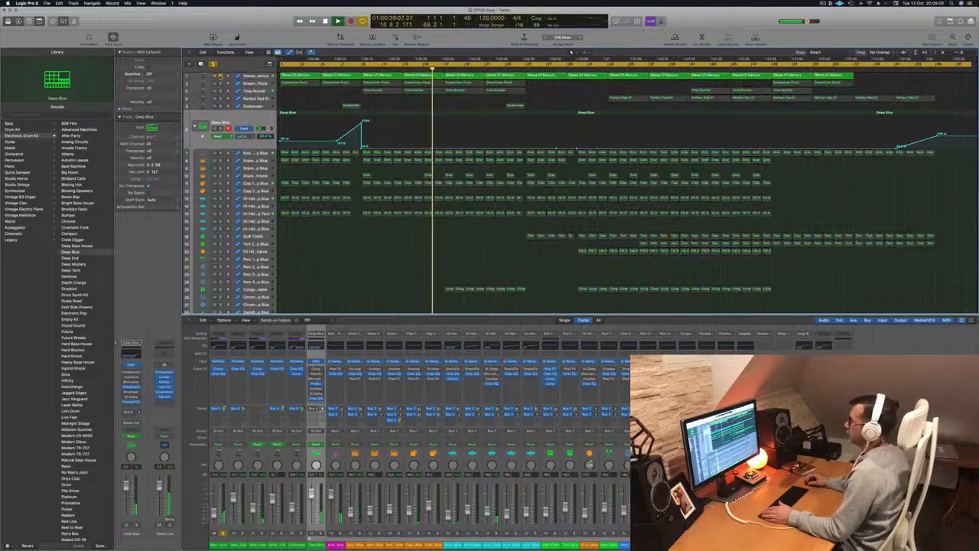
left_click(220, 76)
left_click(220, 83)
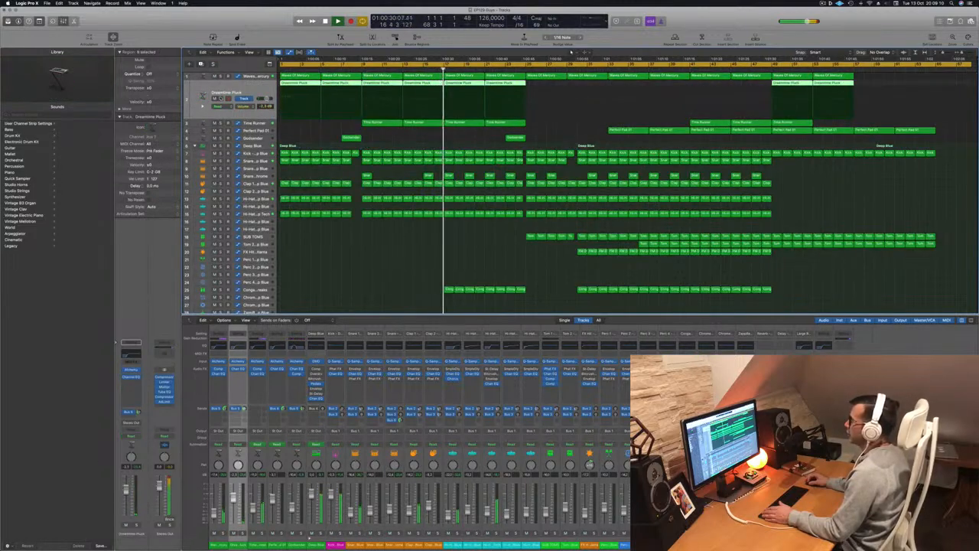
left_click(220, 99)
left_click(220, 99)
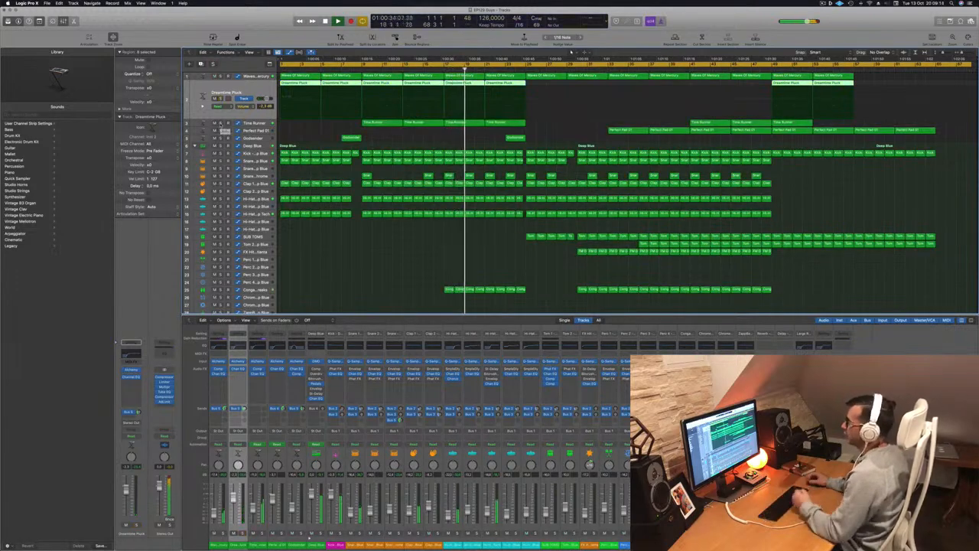
left_click(221, 123)
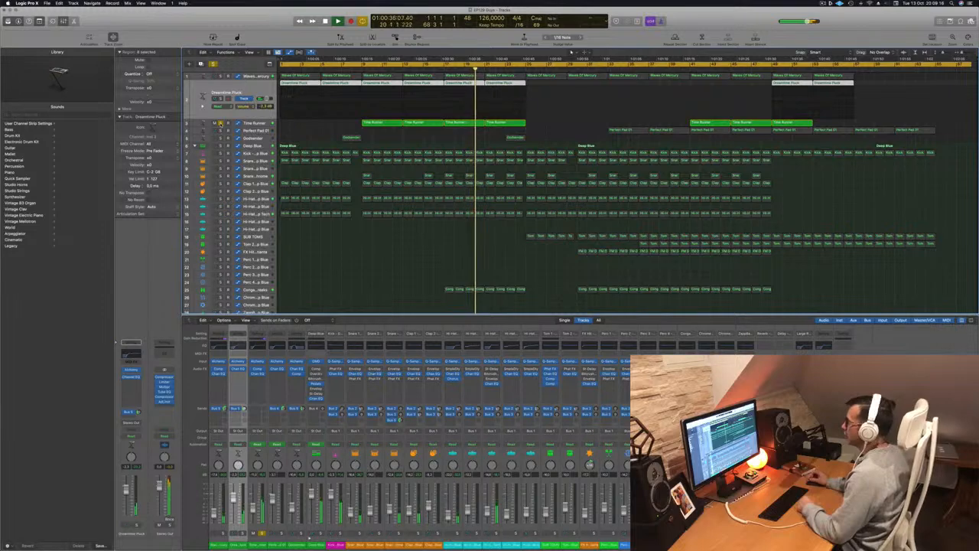
left_click(220, 124)
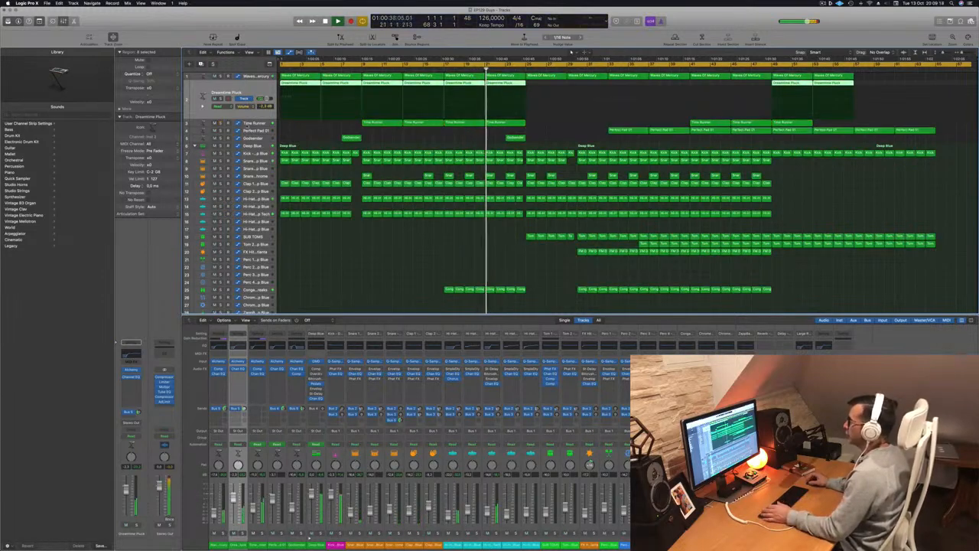
- Examine the Time Runner and Godsender tracks during playback and replay from the second Godsender region
left_click(251, 123)
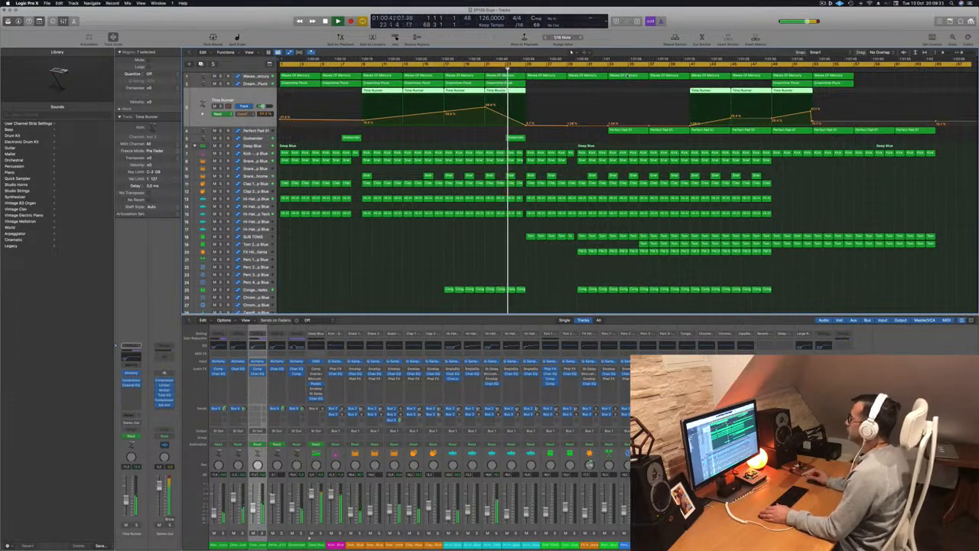
key("Down")
key("Down")
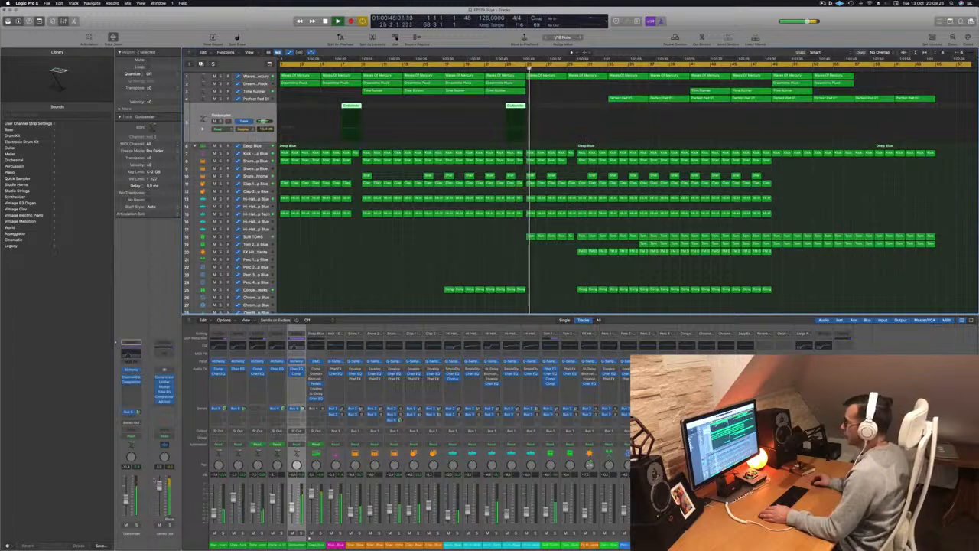
left_click(514, 69)
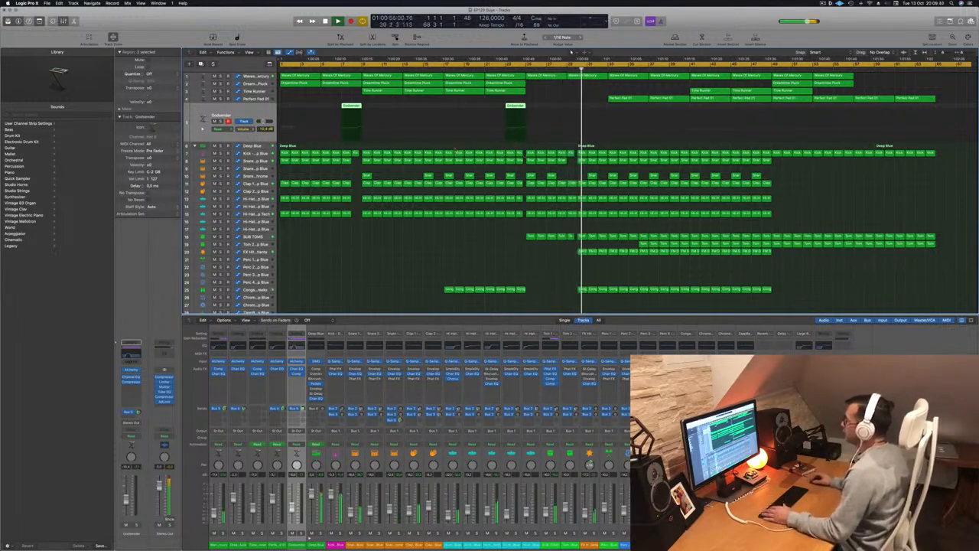
- Audition the SUB TOMS track in solo from bar 25 with its first region open in the Piano Roll, then end the solo
left_click(262, 238)
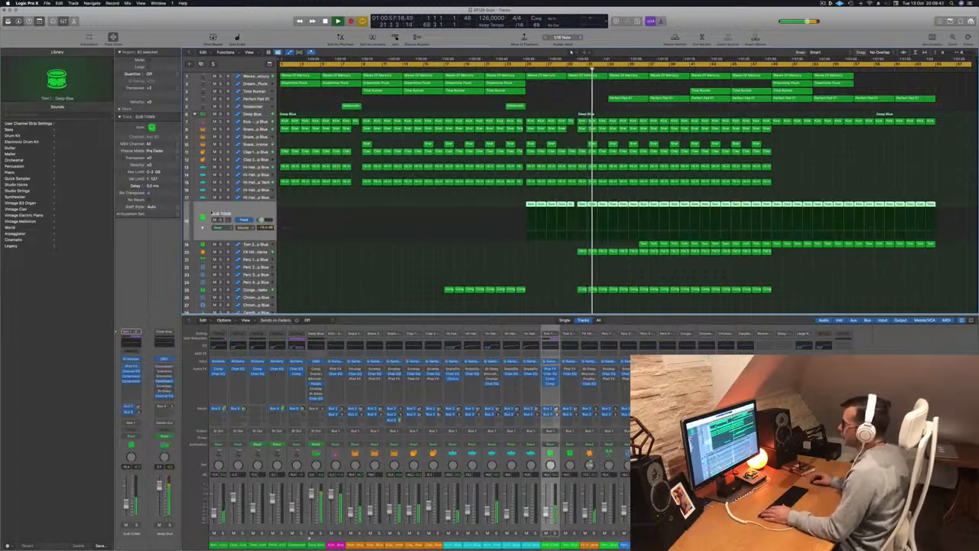
left_click(220, 221)
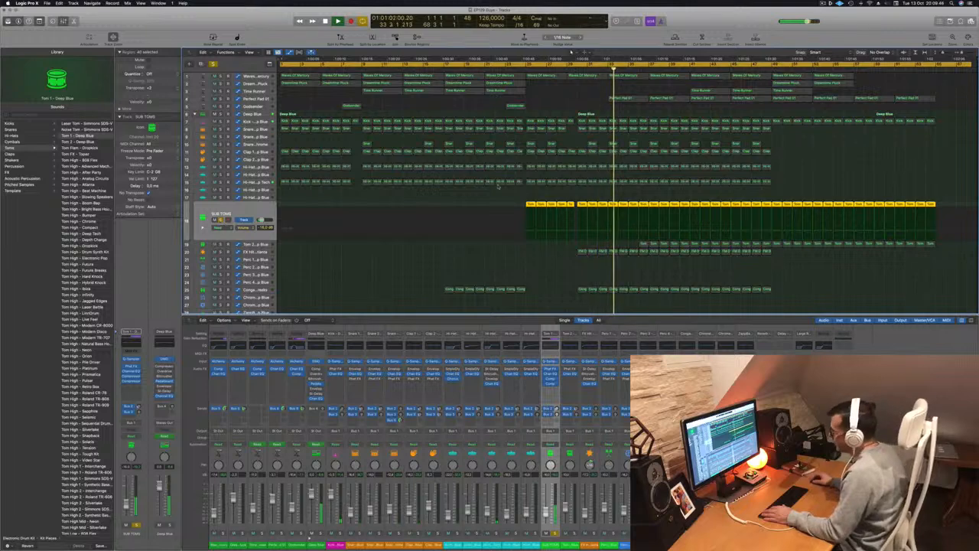
left_click(525, 200)
left_click(530, 205)
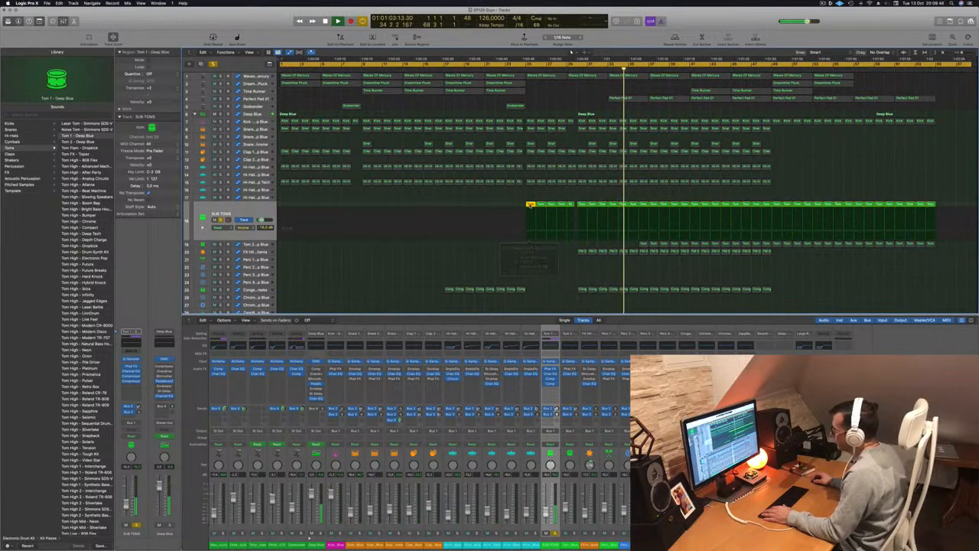
key("p")
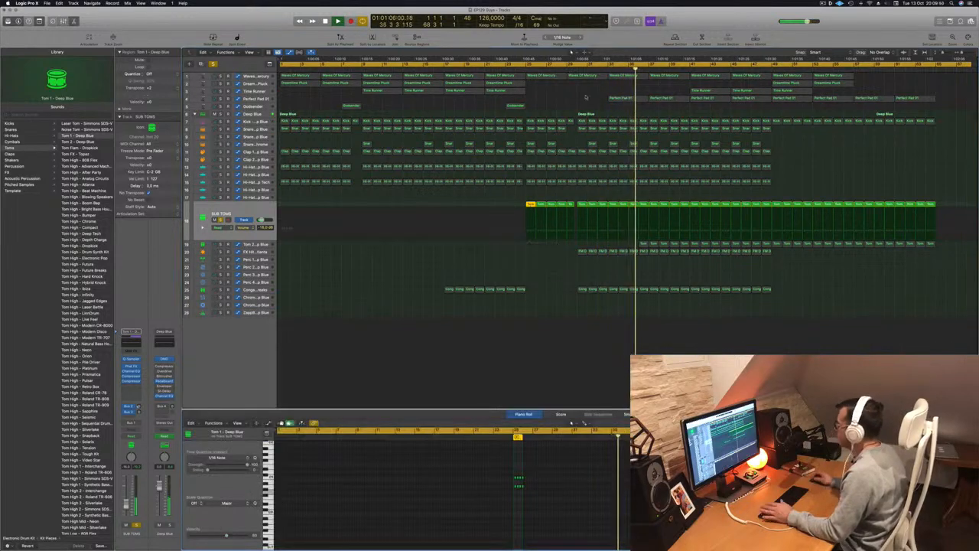
left_click(525, 70)
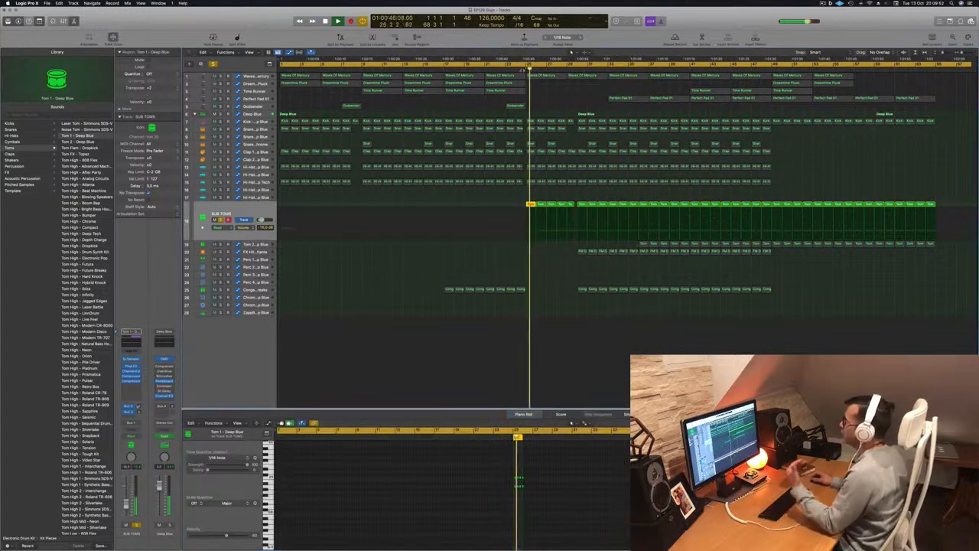
key("s")
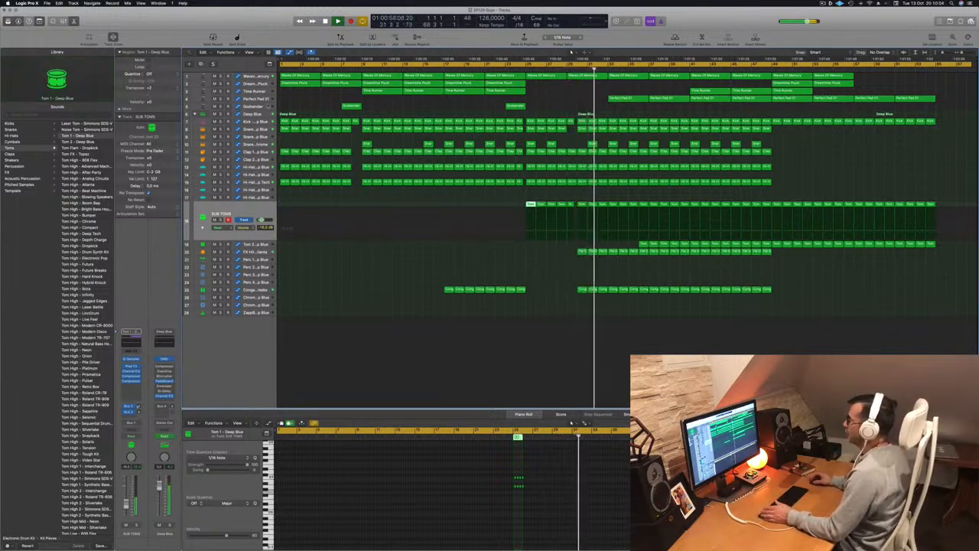
- Select the Perfect Pad 01 track, set the cycle range to bars 1–9 and repeat that section three times
left_click(262, 100)
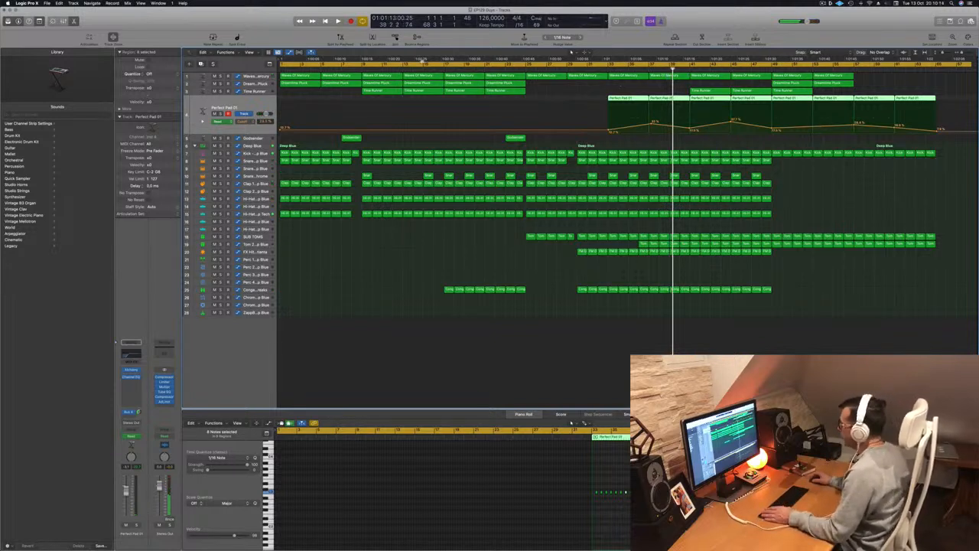
left_click_drag(971, 64, 358, 96)
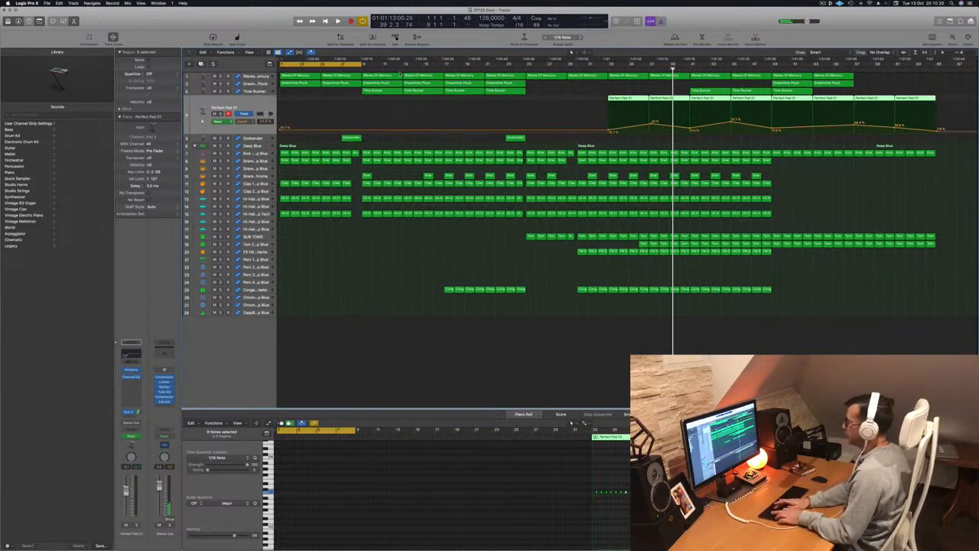
key("super+r")
key("super+r")
key("super+r")
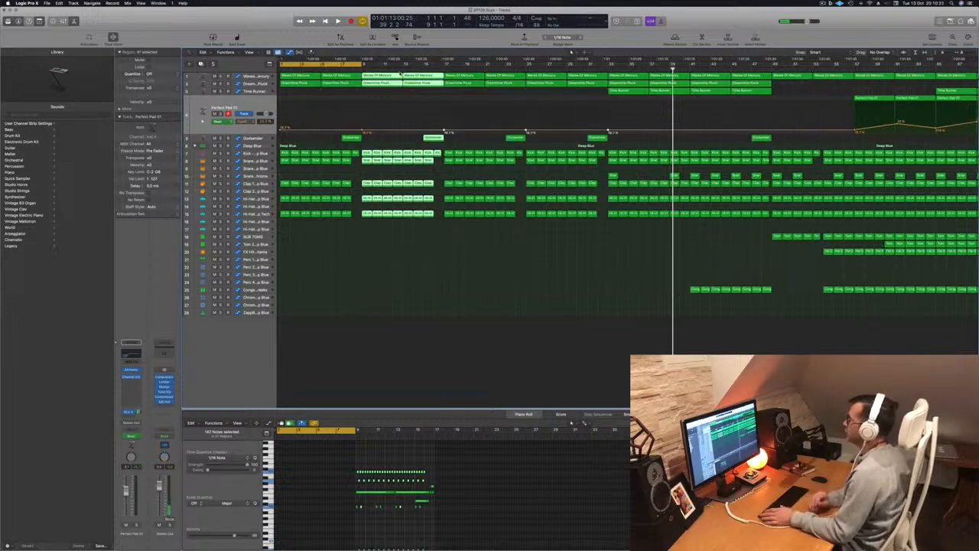
- Extend the cycle range to bar 33, select the Waves Of Mercury track and play from the start
key("space")
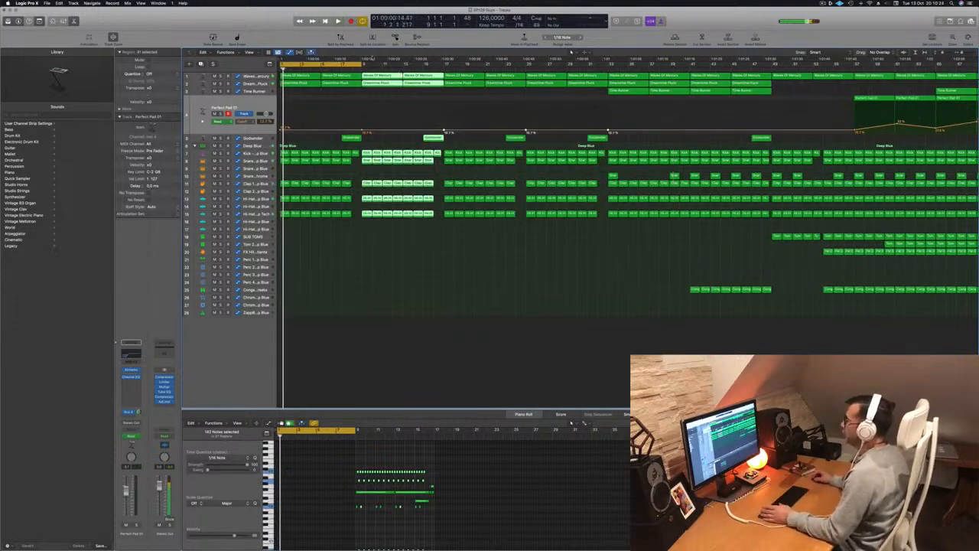
left_click_drag(363, 65, 608, 66)
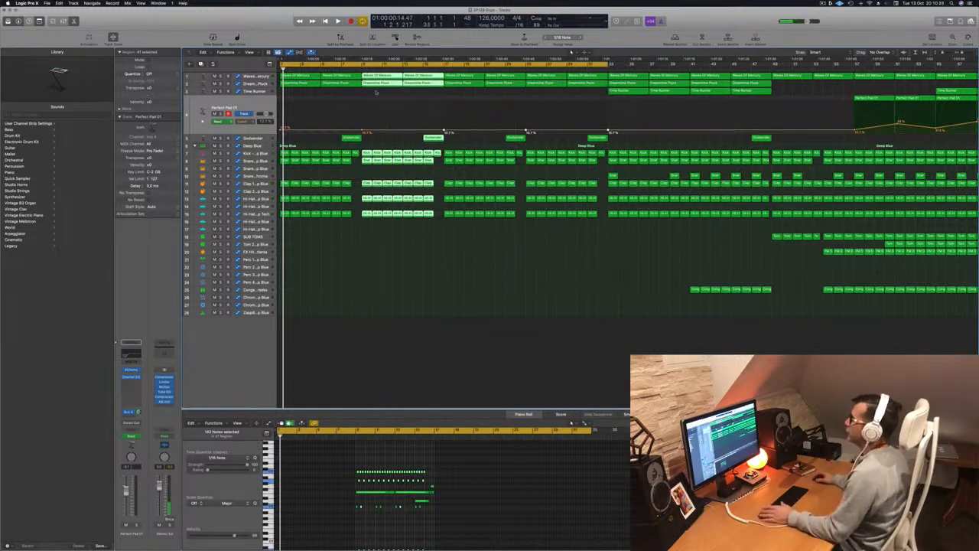
left_click(248, 78)
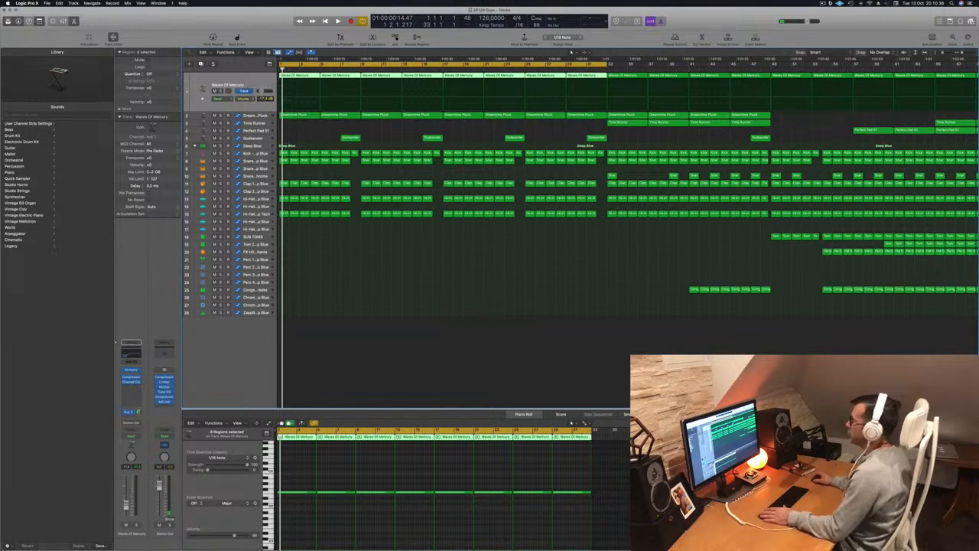
key("space")
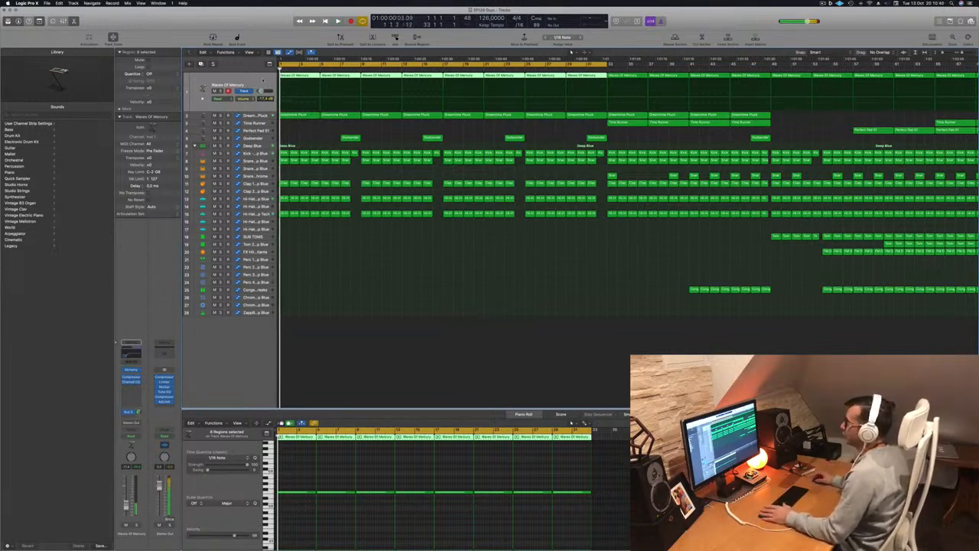
- Delete the first two Waves Of Mercury regions, covering bars 1 to 9
left_click(298, 131)
left_click(295, 77)
key("Delete")
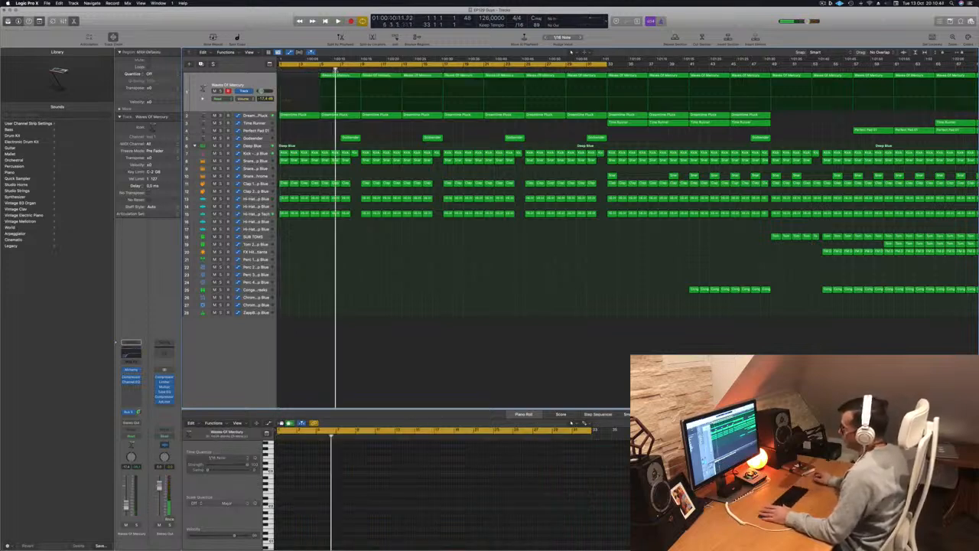
left_click(344, 77)
key("Delete")
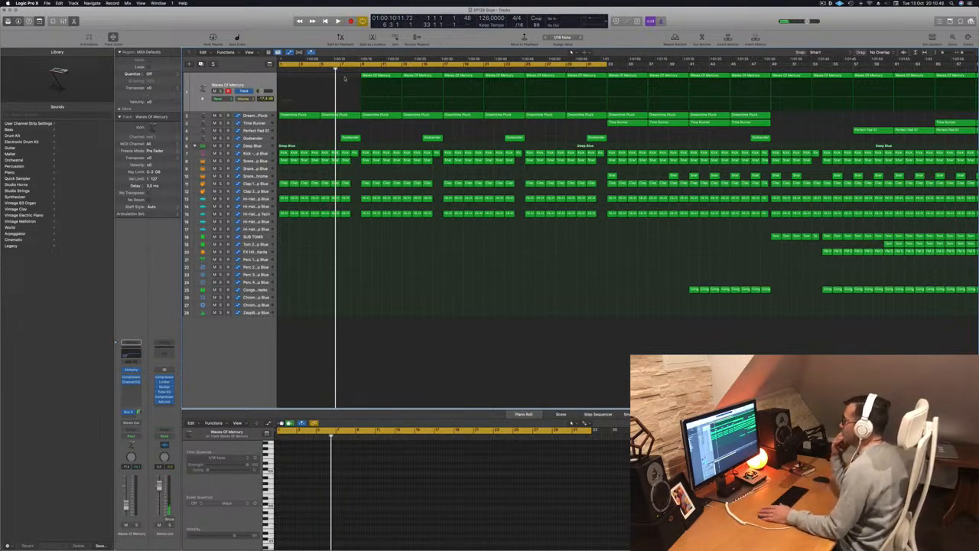
- Delete the first two Dreamtime Pluck regions before bar 9 and play the intro from the start
key("Return")
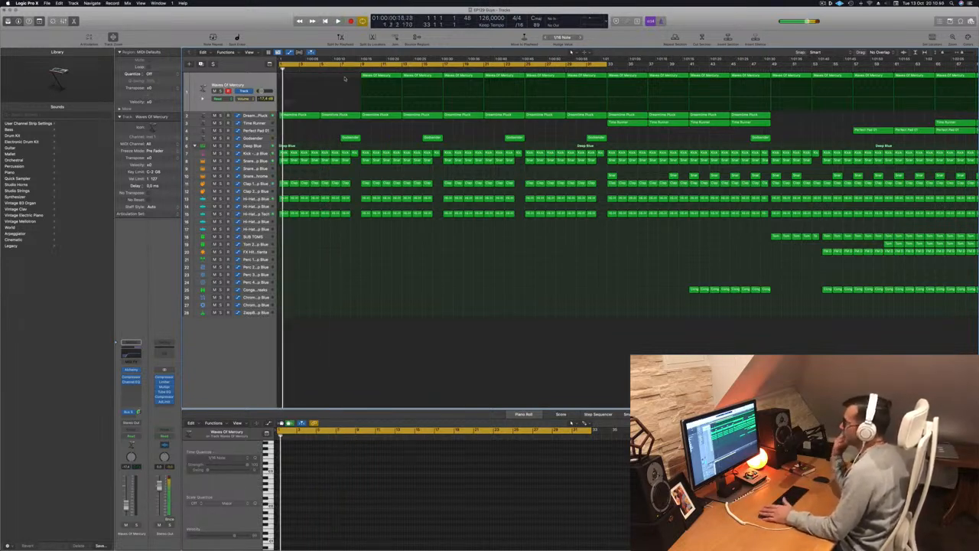
key("Return")
left_click_drag(303, 124, 334, 117)
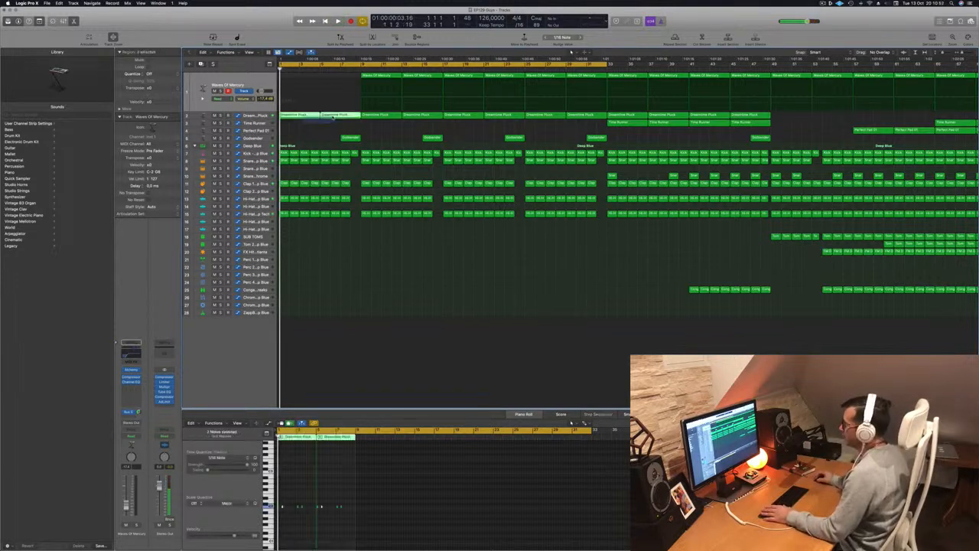
key("Delete")
key("space")
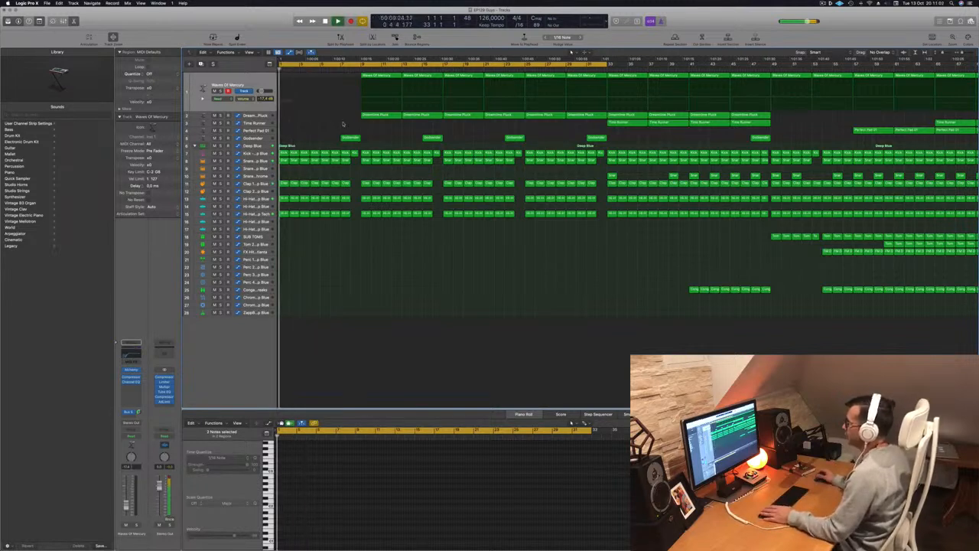
- Move the Waves Of Mercury region at bar 9 to bar 1
left_click(249, 116)
key("space")
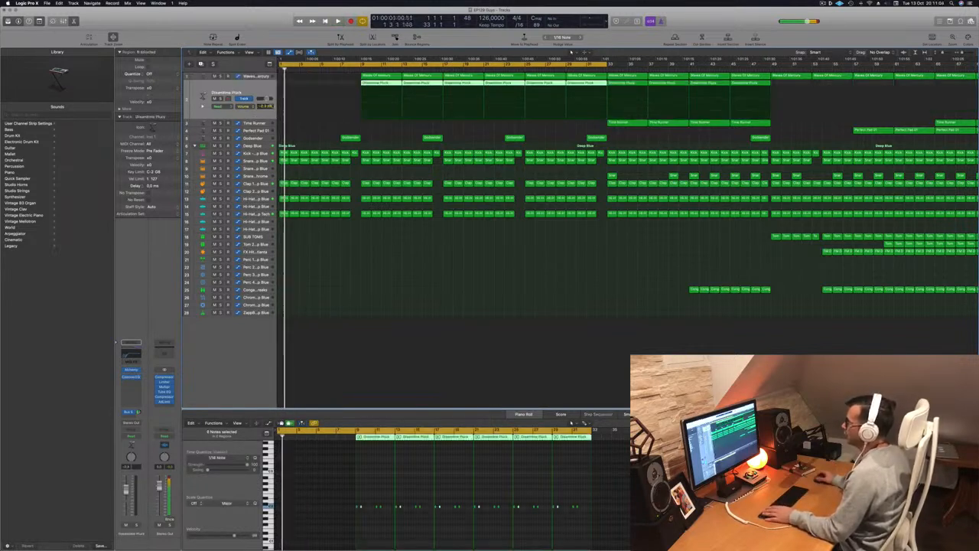
left_click(377, 78)
key("space")
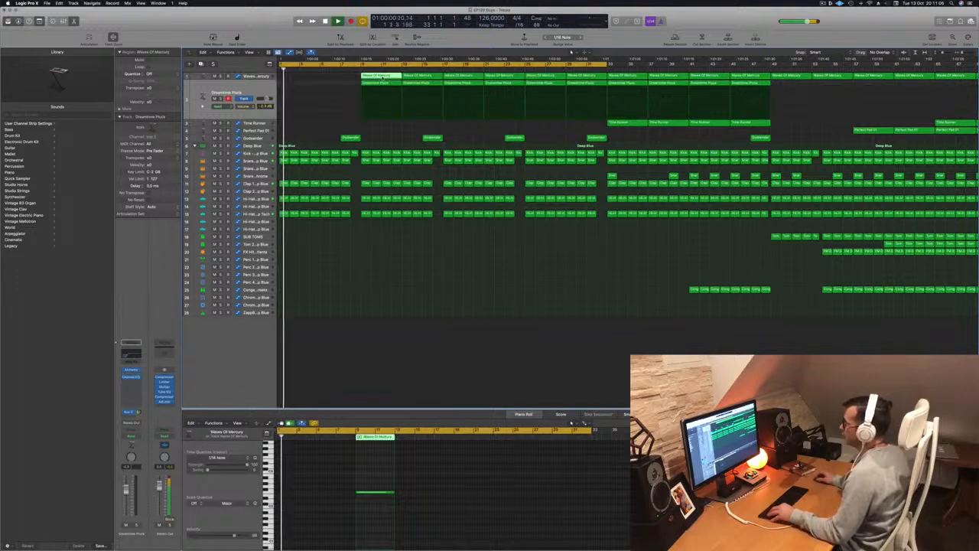
left_click_drag(375, 77, 265, 143)
- Set the low-cut frequency in the Waves Of Mercury track's Channel EQ to 890 Hz and move the plug-in window off the intro regions
left_click(248, 122)
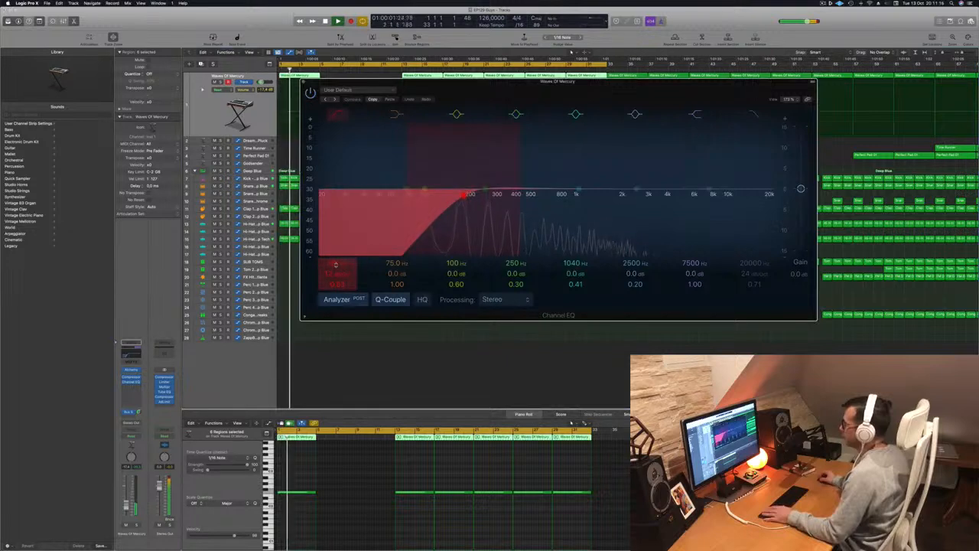
scroll(335, 264, "up", 10)
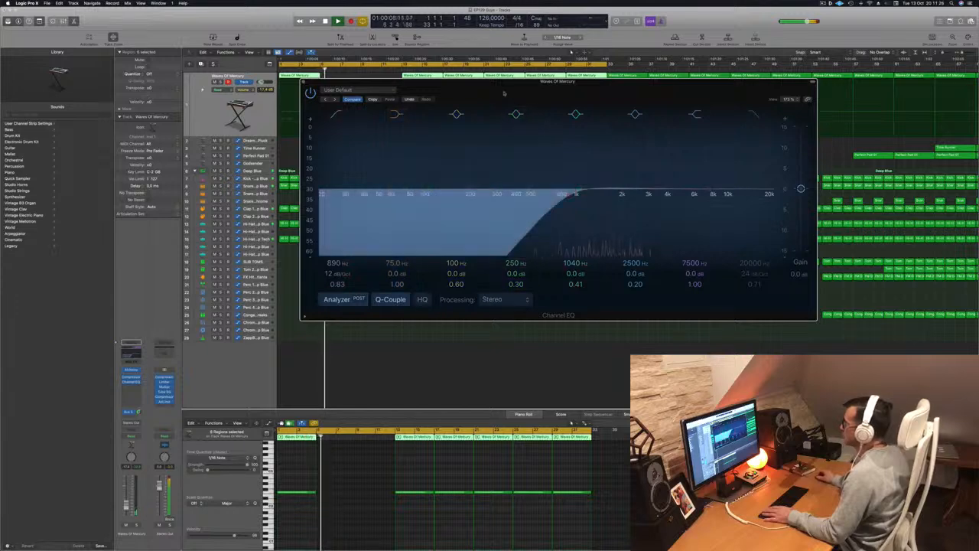
left_click_drag(507, 93, 740, 96)
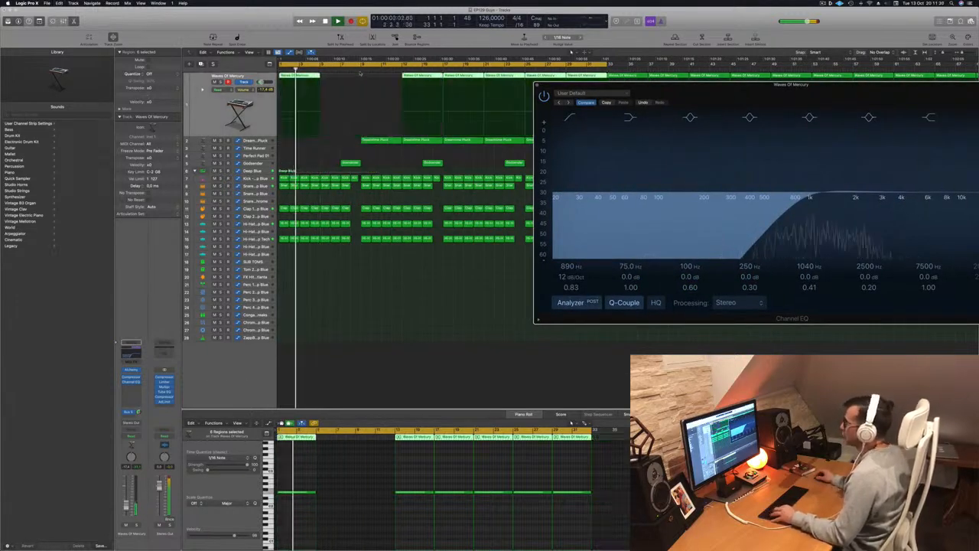
- Copy the Waves Of Mercury region from bar 1 to bar 5
left_click(300, 75)
left_click_drag(322, 78, 338, 82)
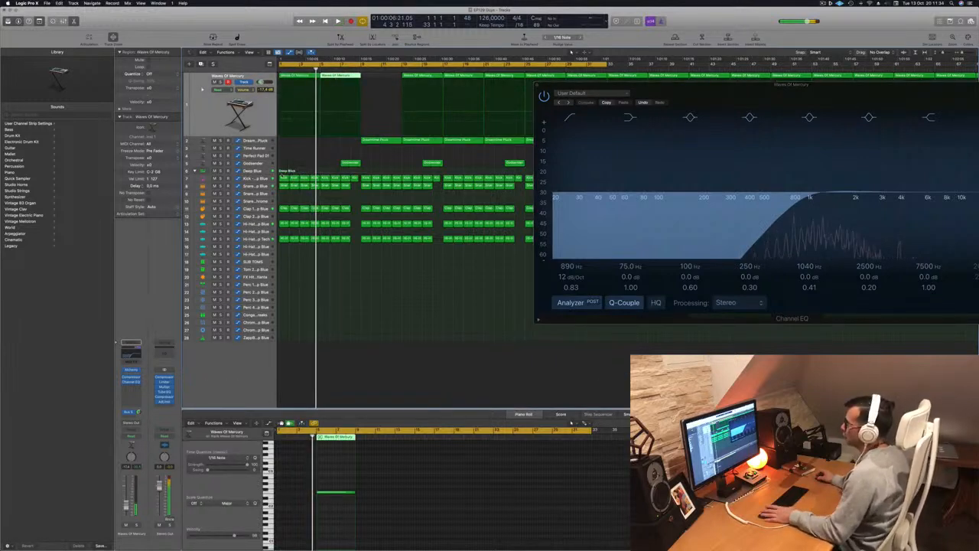
- Flatten the Deep Blue track's low-cut automation before bar 9 by removing its first rise
left_click(266, 172)
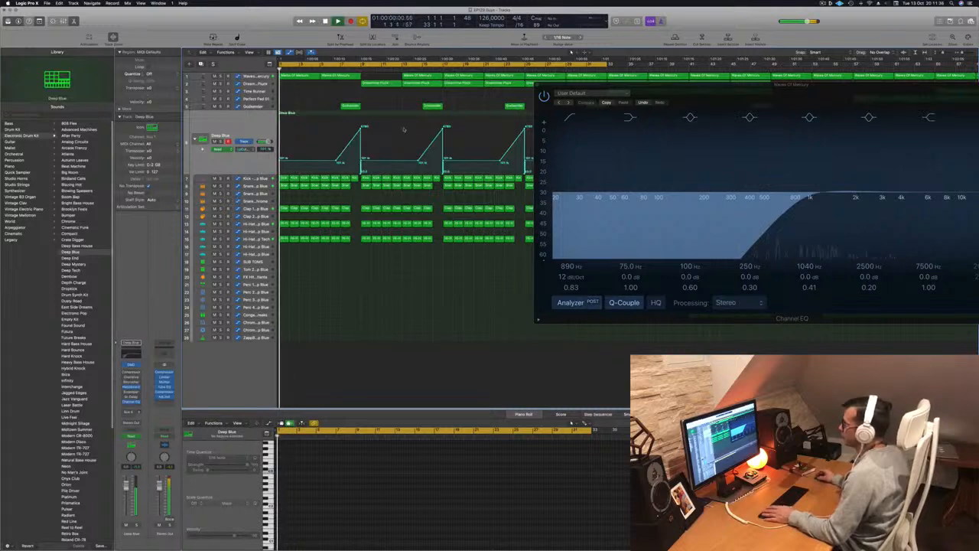
left_click_drag(361, 128, 361, 163)
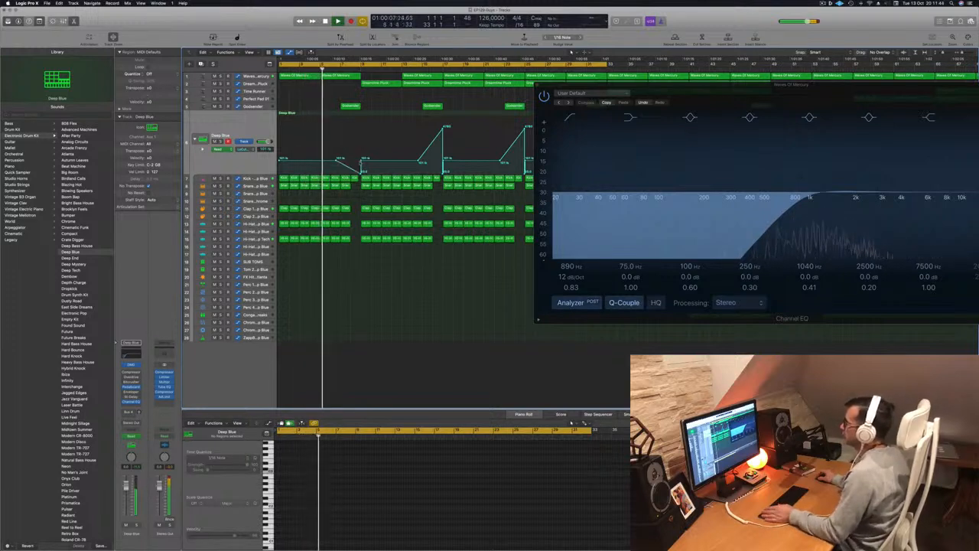
left_click_drag(361, 162, 342, 163)
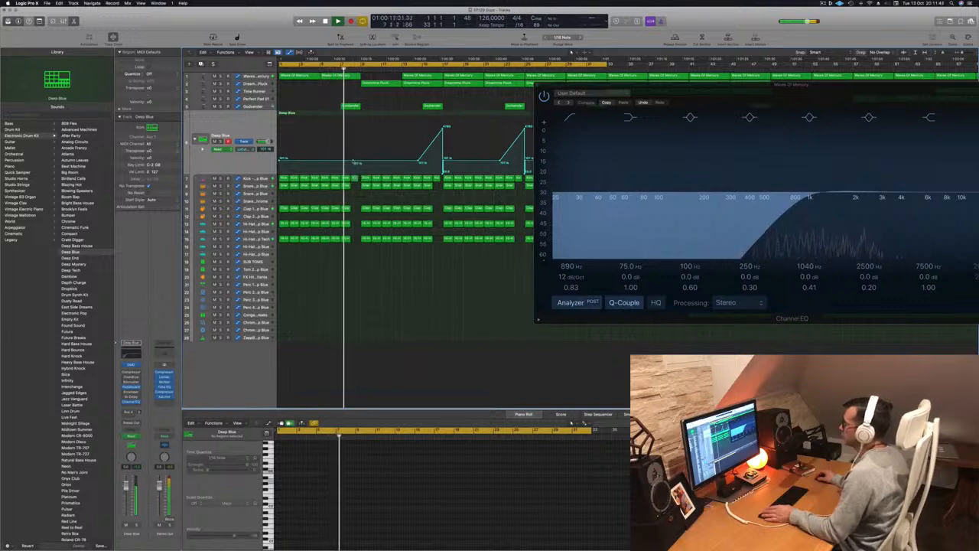
- Delete the first riser region before bar 9 on the track above Deep Blue and play from the start
left_click(350, 105)
key("Return")
key("Delete")
- Copy the snare, clap and two hi-hat regions from bar 7 to the gap at bar 8
left_click(346, 186)
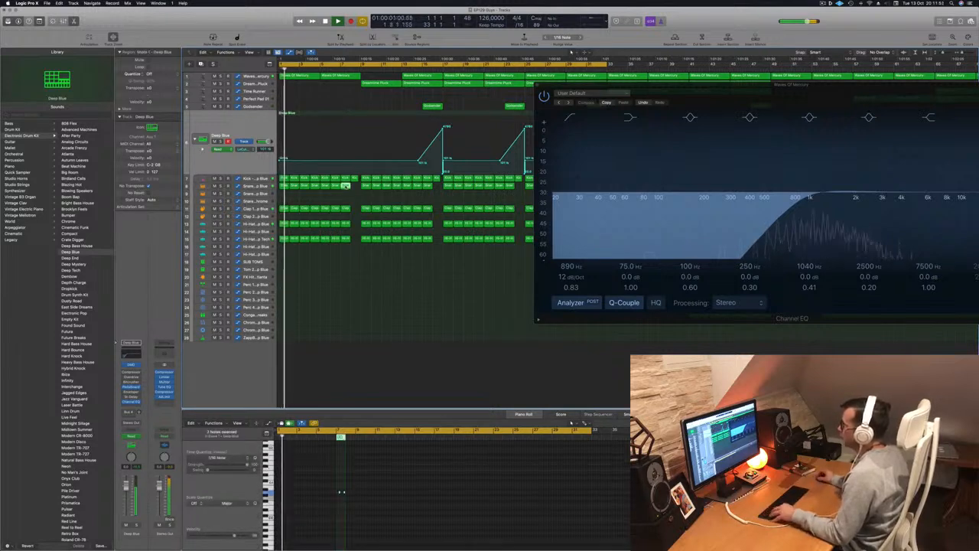
left_click_drag(354, 187, 345, 241)
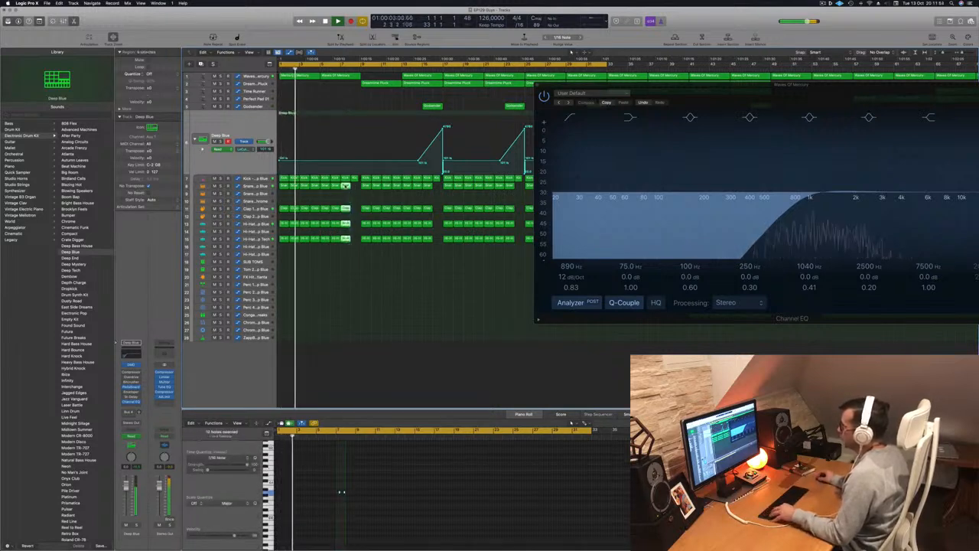
left_click_drag(346, 186, 356, 185)
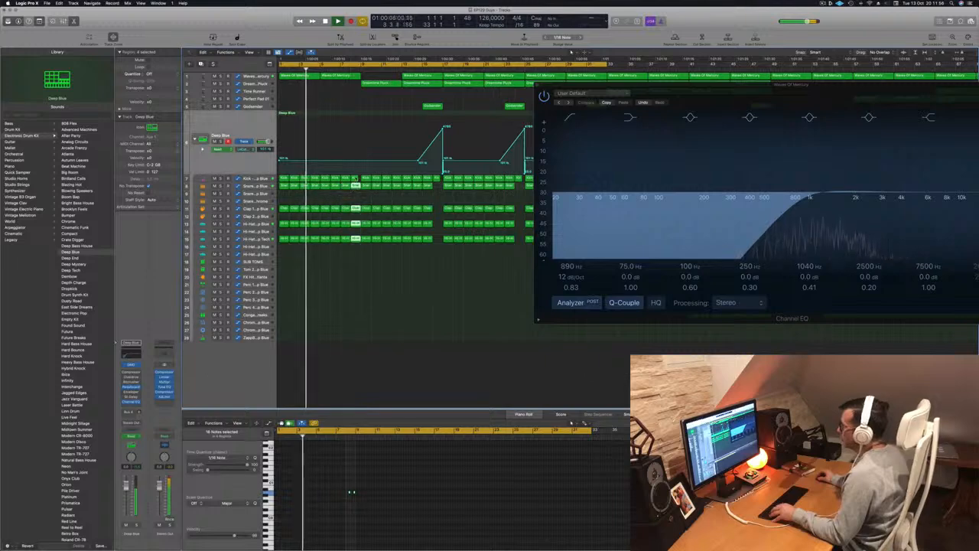
- Copy Waves Of Mercury regions to bars 9 and 13 and delete the Dreamtime Pluck regions at those bars
left_click_drag(609, 164, 460, 374)
key("super+Left")
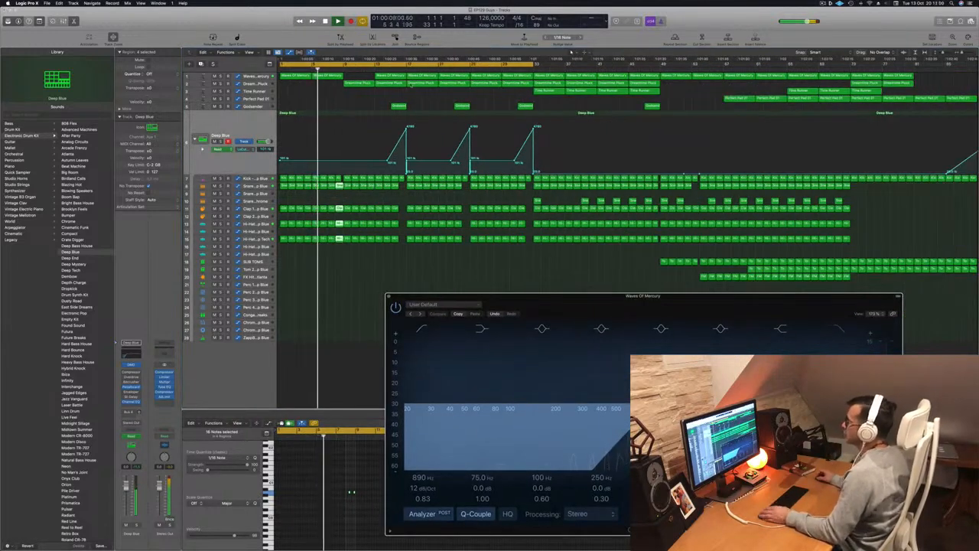
left_click(334, 76)
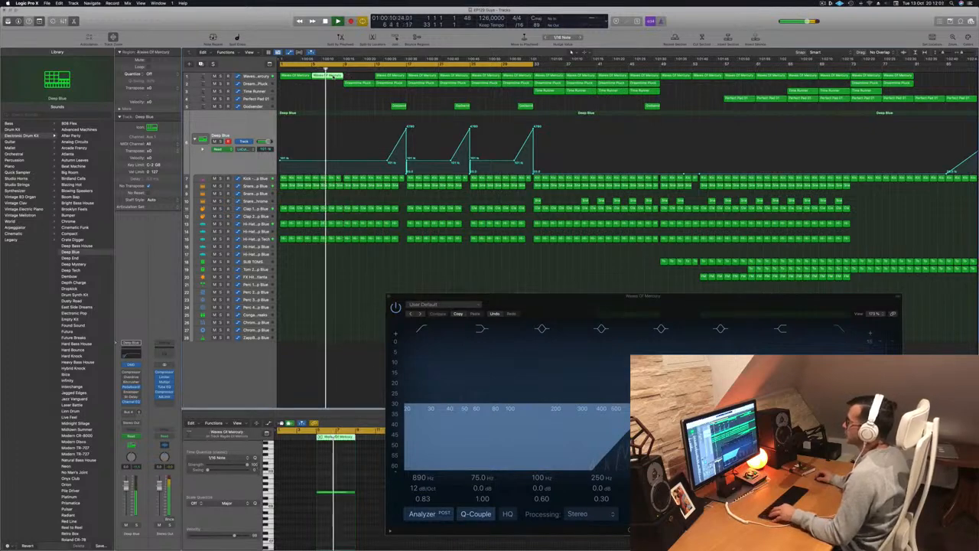
left_click(362, 78)
left_click(365, 82)
key("Delete")
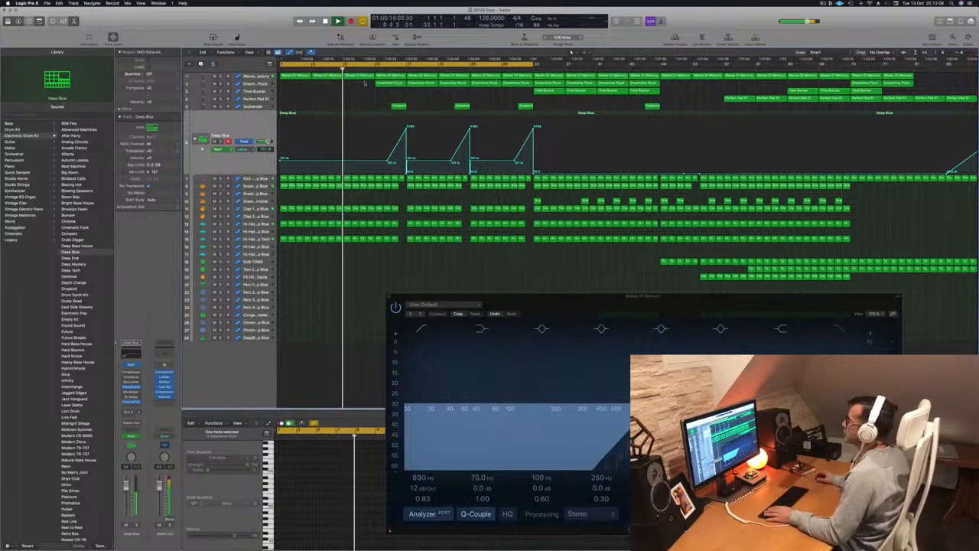
key("Return")
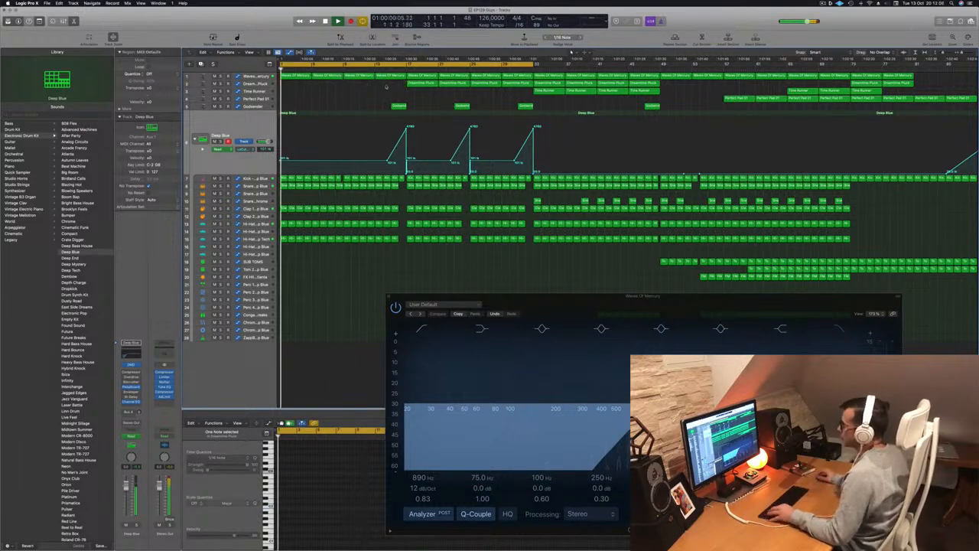
- Move the plug-in window clear of the percussion tracks and copy the first SUB TOMS region to bar 8
scroll(298, 248, "down", 1)
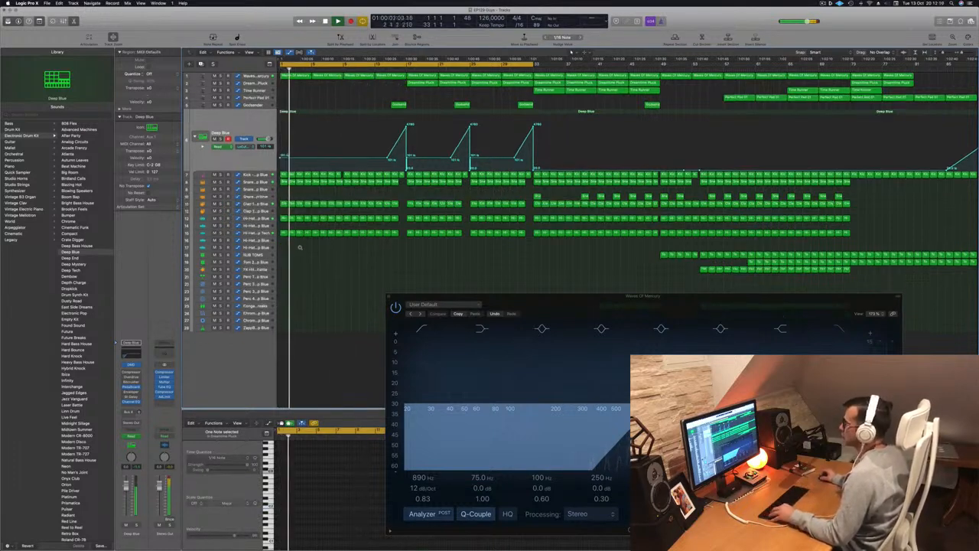
left_click_drag(586, 297, 625, 329)
key("Return")
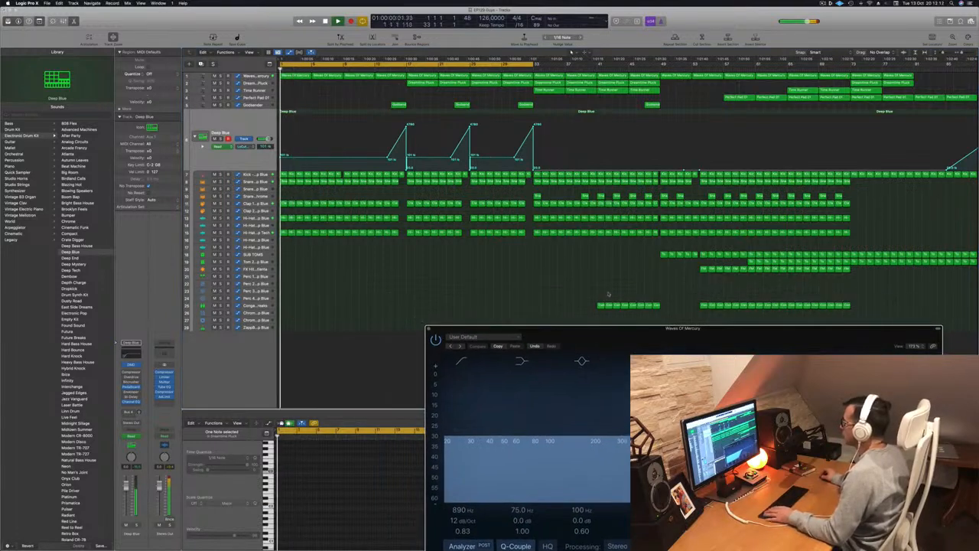
left_click_drag(665, 255, 339, 256)
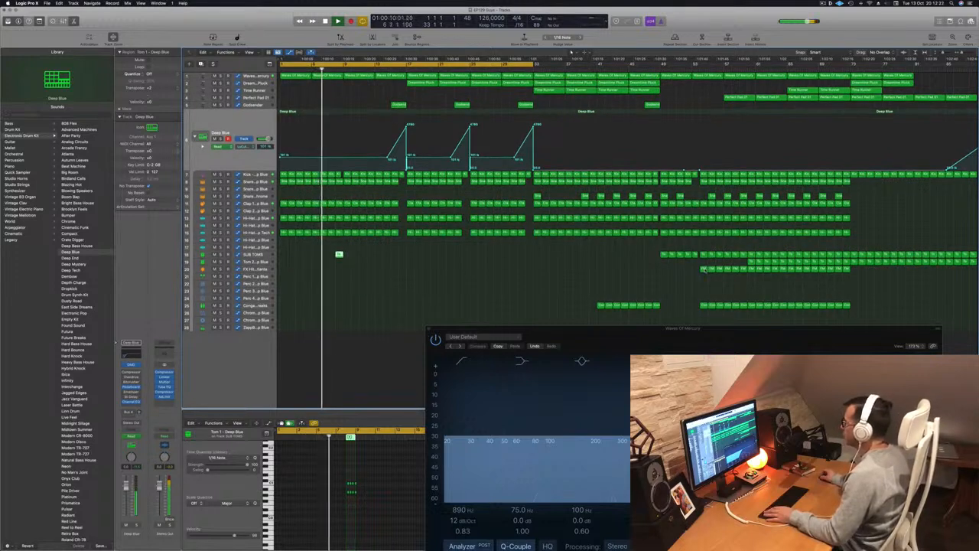
- Move the first FM Drum region on the FX Hit track to bar 5 and repeat it through bar 8
left_click(703, 269)
left_click_drag(703, 269, 326, 266)
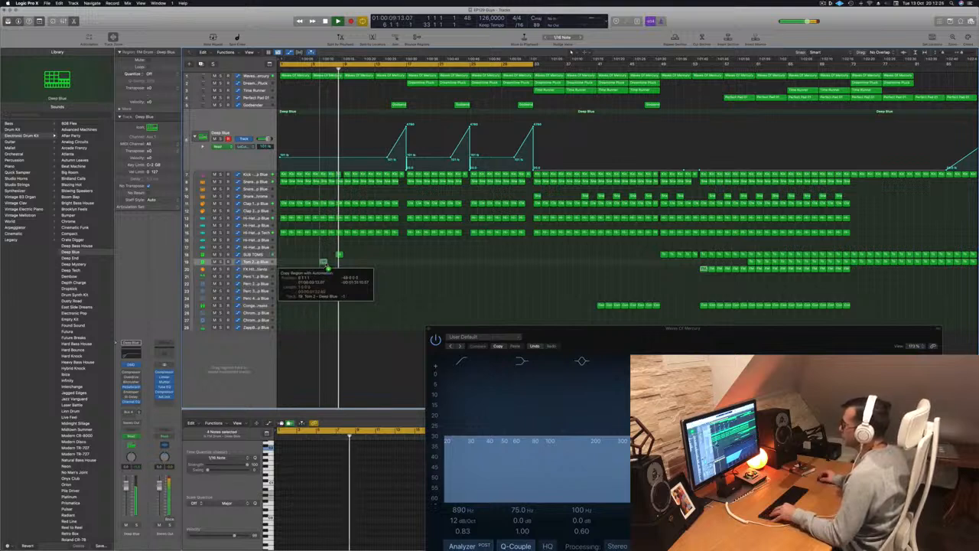
left_click_drag(319, 266, 316, 263)
key("Return")
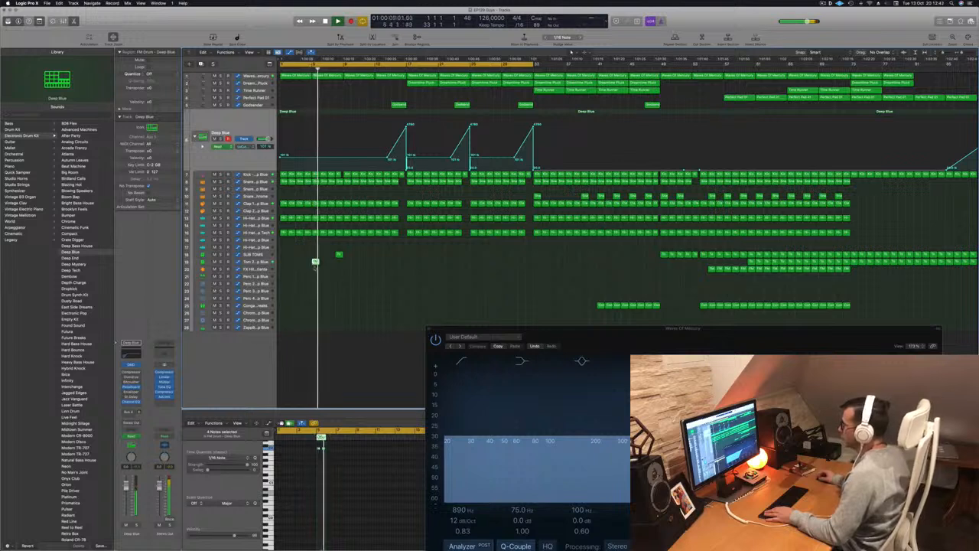
left_click_drag(315, 261, 315, 270)
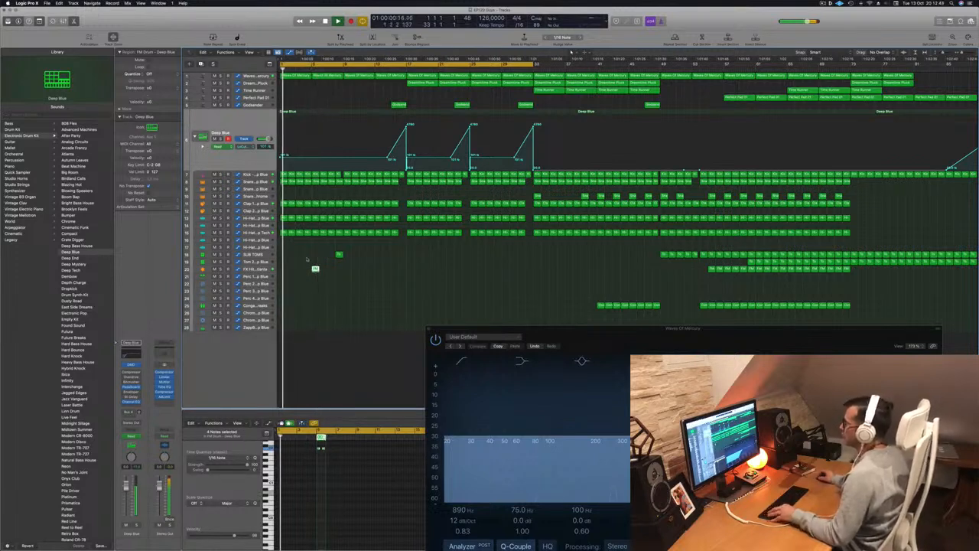
left_click_drag(315, 268, 337, 273)
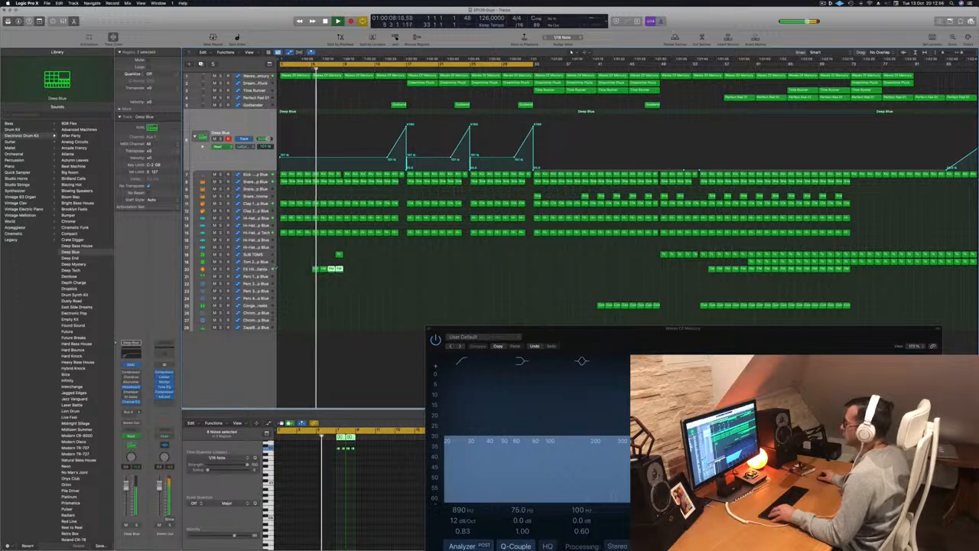
- Delete the FX Hit regions in bars 5 to 7 and the SUB TOMS region at bar 8
left_click(255, 269)
left_click(319, 205)
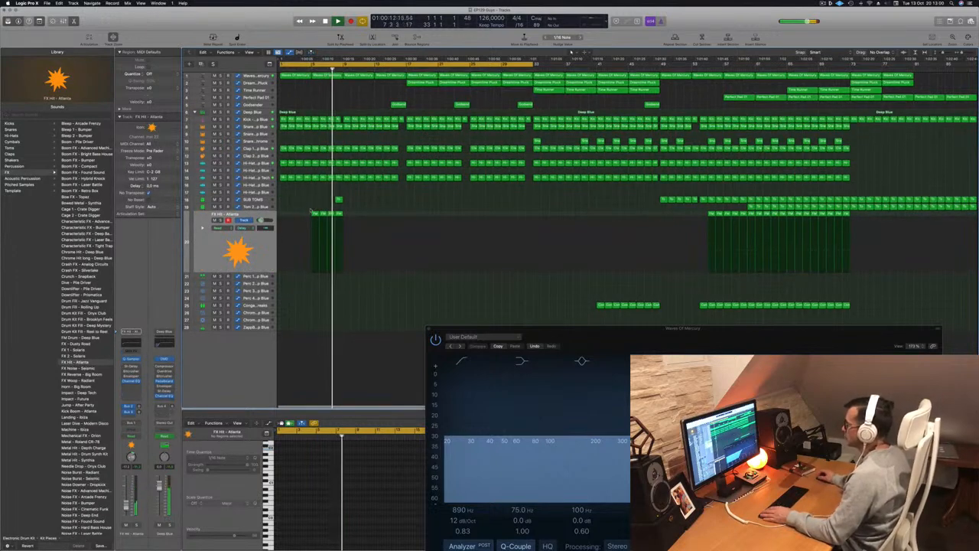
left_click_drag(313, 208, 339, 218)
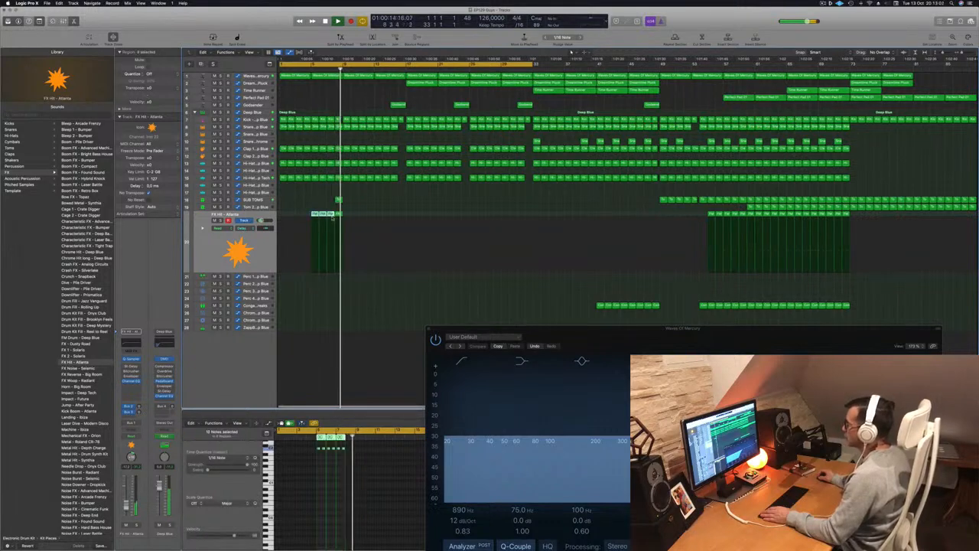
key("Delete")
left_click(338, 199)
key("Delete")
key("Return")
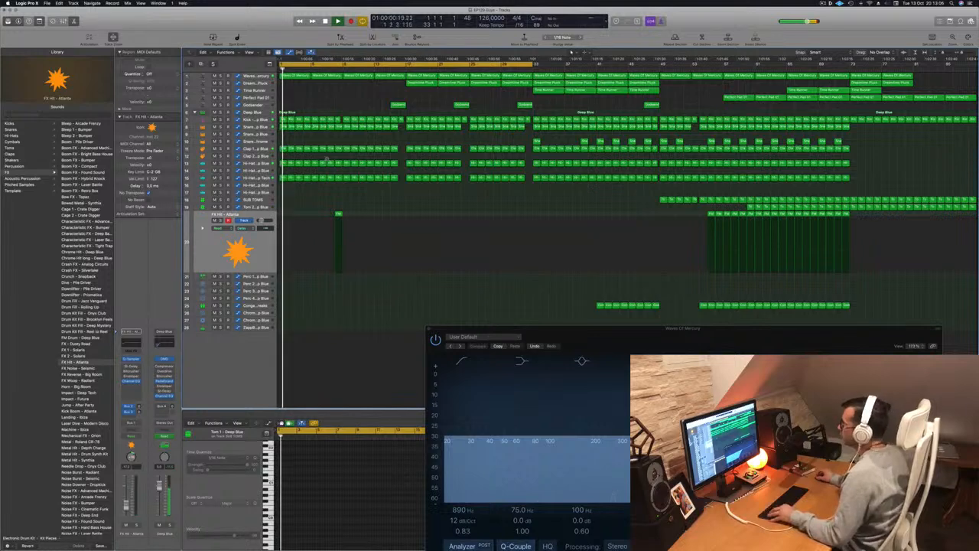
- Play the intro and audition its open hi-hat track and the hi-hat track above it
scroll(327, 159, "up", 3)
scroll(338, 157, "down", 3)
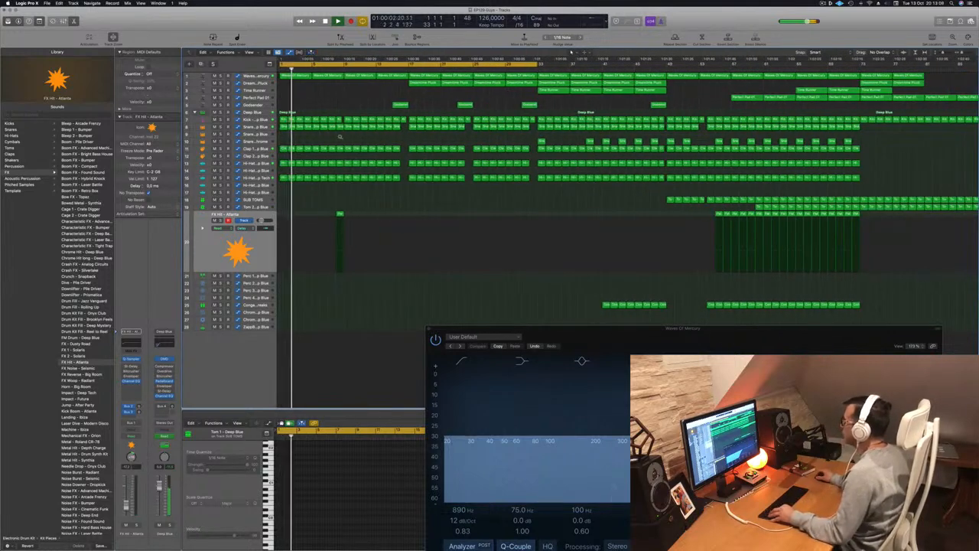
scroll(339, 137, "down", 1)
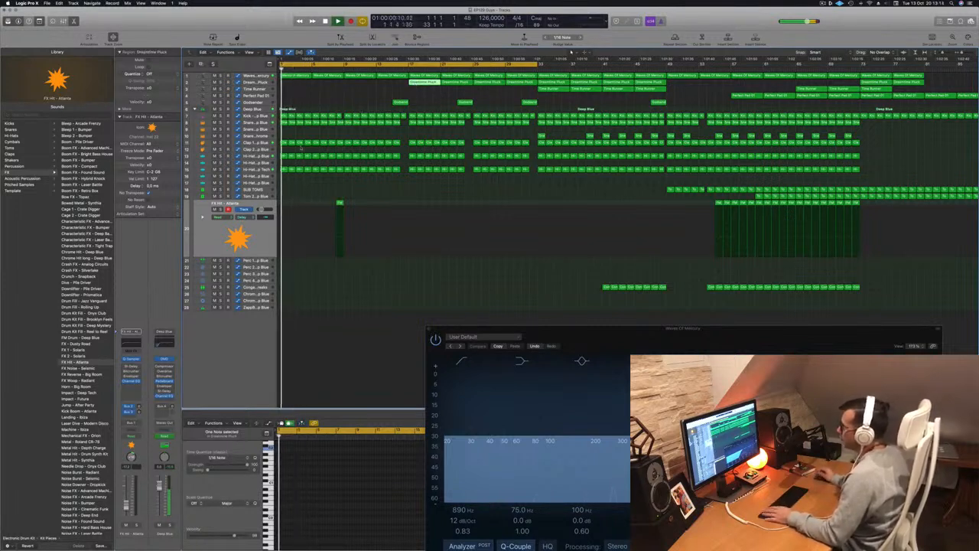
left_click(251, 170)
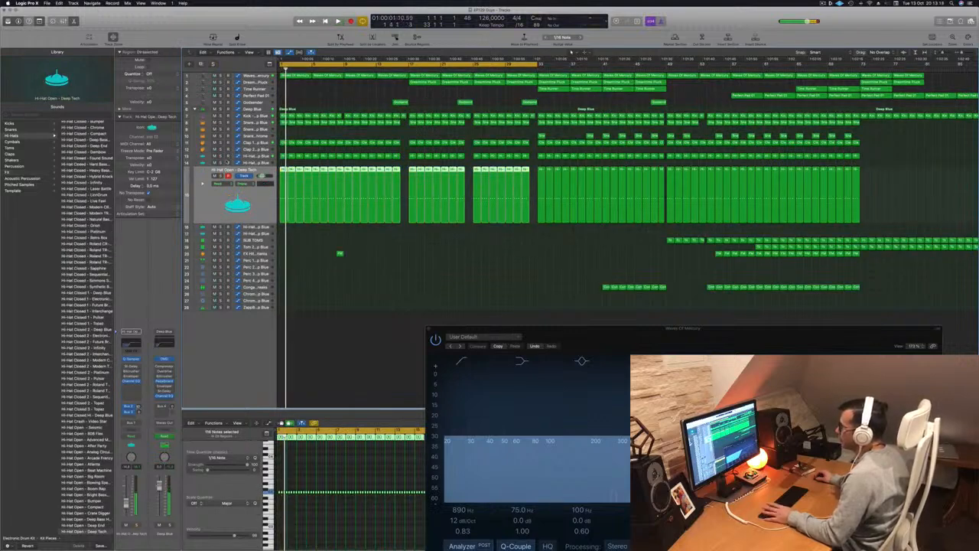
left_click(221, 156)
left_click(221, 156)
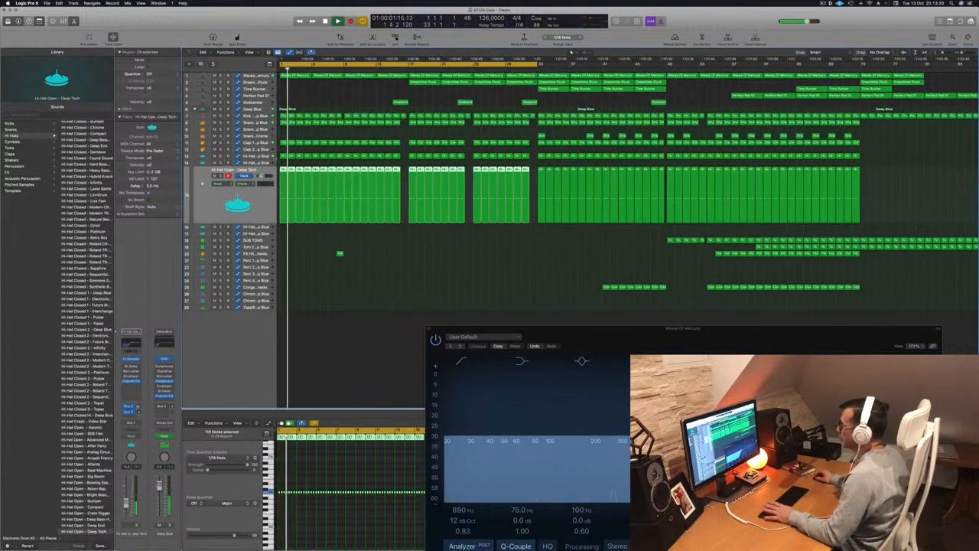
- Audition the intro without Clap 1 and delete the Clap 1 regions in bars 1 to 8
left_click(255, 143)
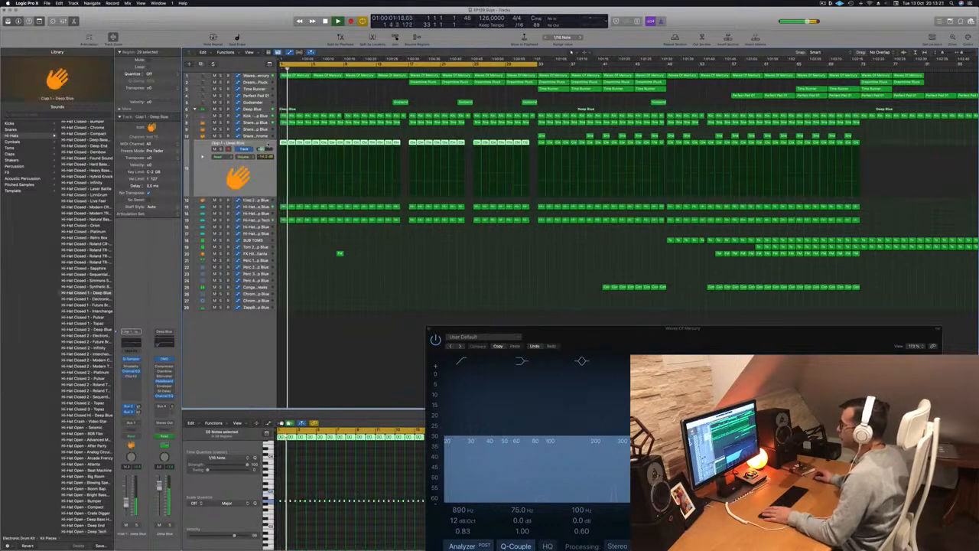
left_click(216, 150)
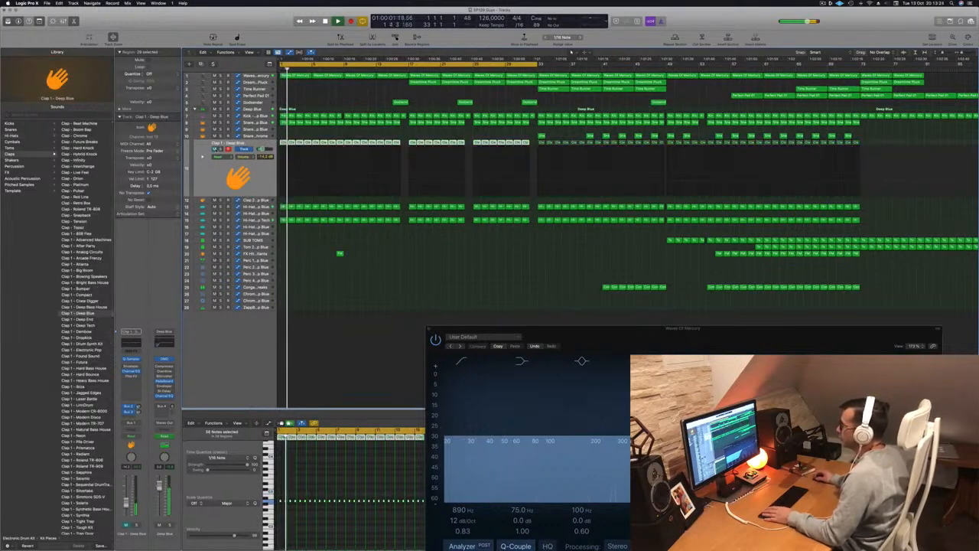
left_click(216, 149)
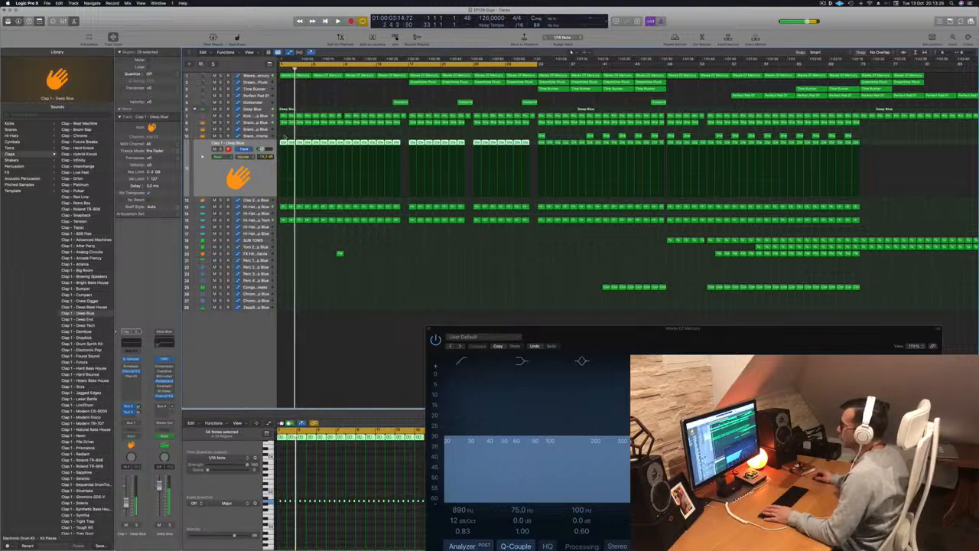
left_click_drag(281, 139, 325, 140)
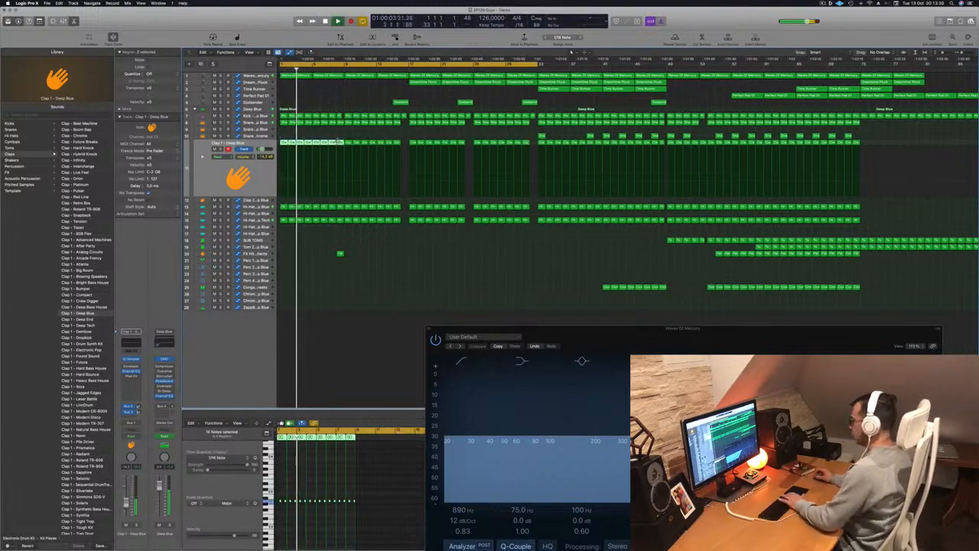
key("Delete")
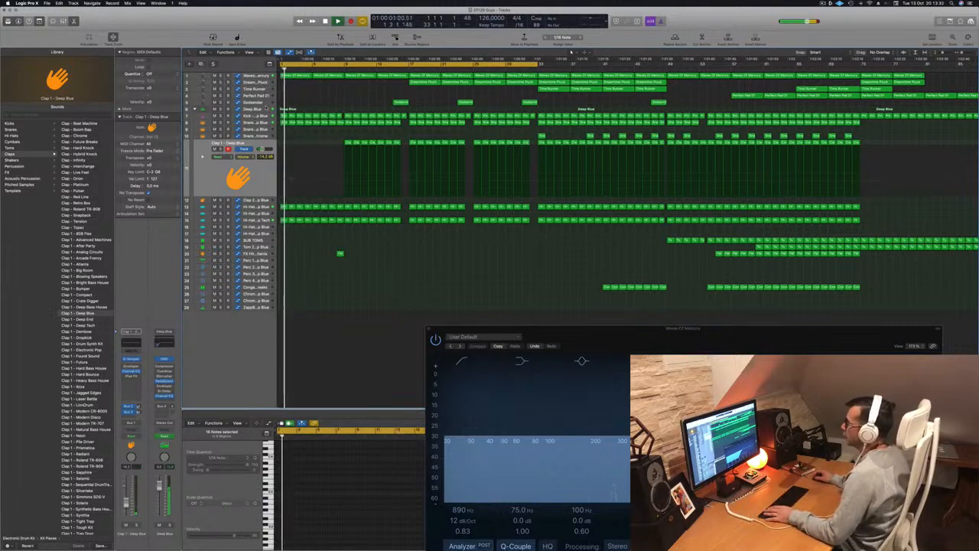
- Shape Deep Blue's low-cut automation to fall gently to a new point near bar 9 and to the minimum before the bar 17 rise
left_click(266, 110)
key("Return")
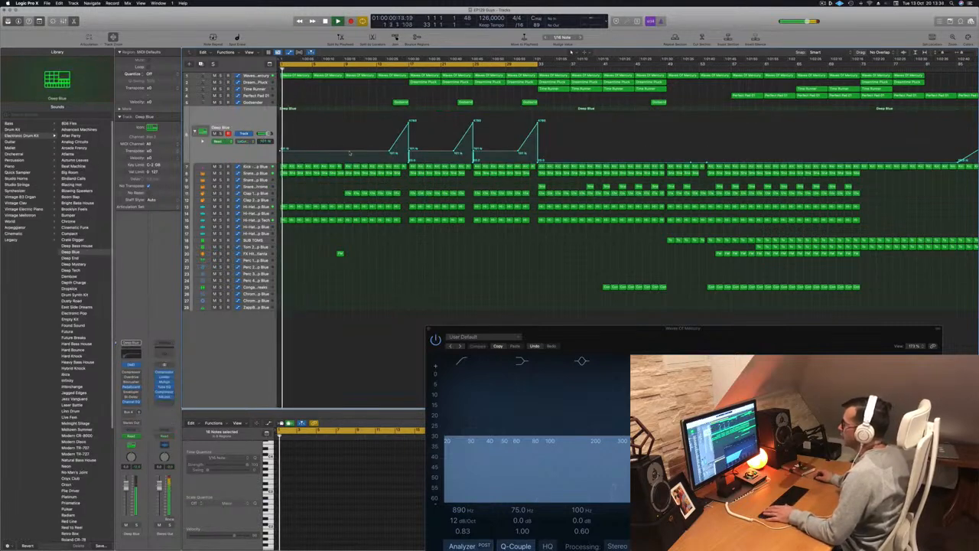
left_click_drag(342, 150, 343, 153)
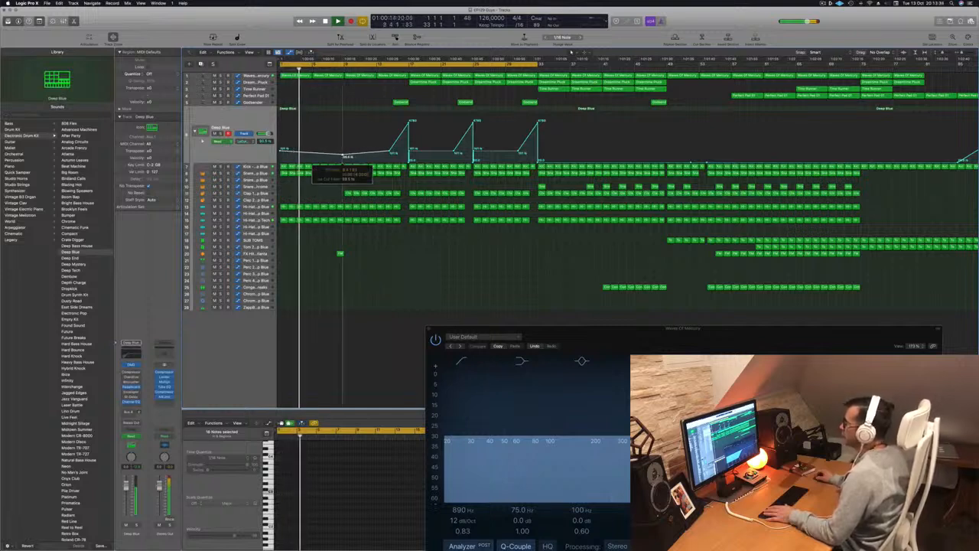
left_click_drag(344, 154, 346, 153)
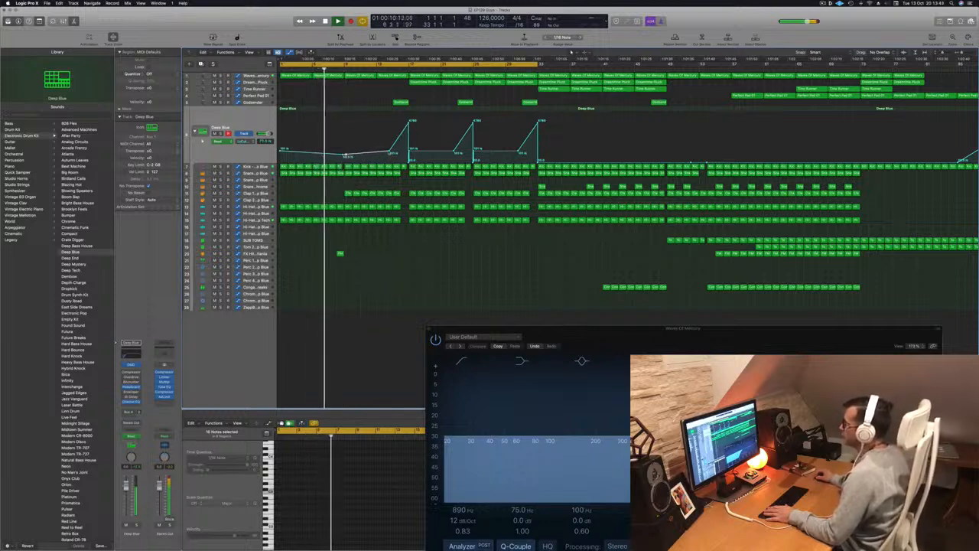
left_click(390, 153)
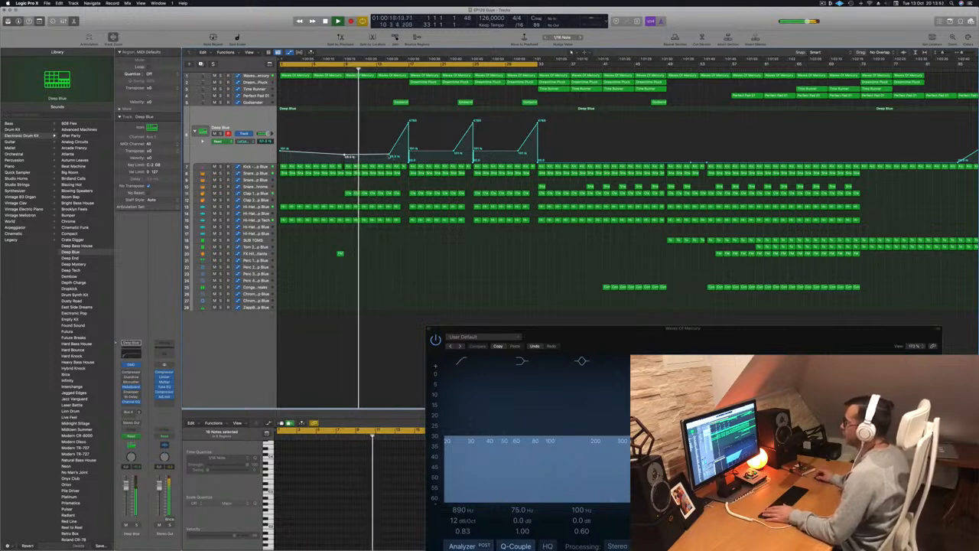
left_click_drag(389, 155, 394, 161)
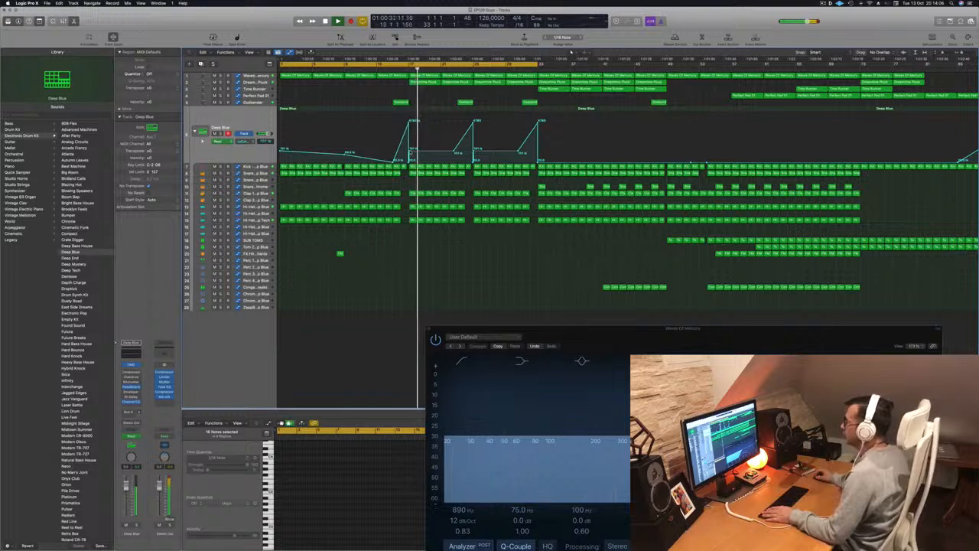
- Remove the low-cut automation rises before bars 25 and 33 on Deep Blue and replay the section around bar 17
double_click(473, 123)
left_click(400, 69)
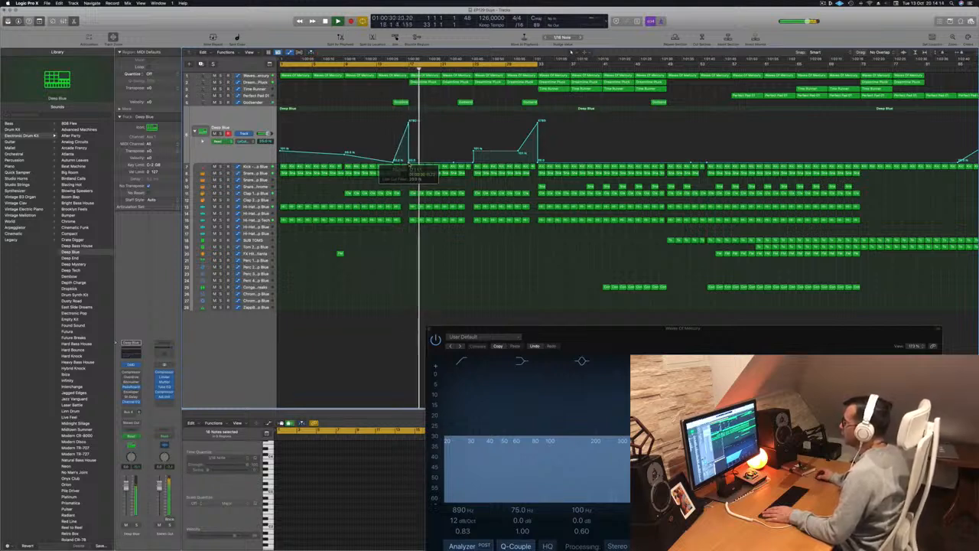
left_click_drag(453, 163, 542, 166)
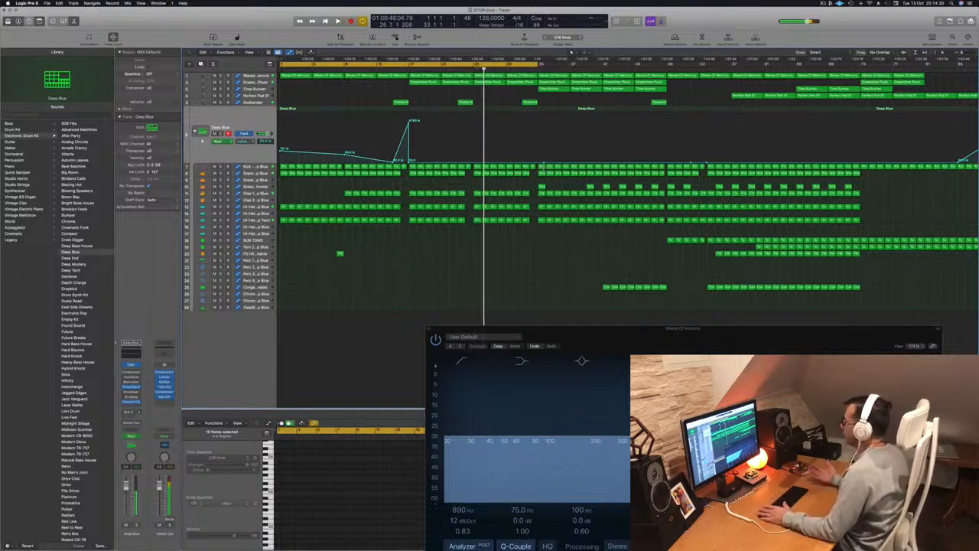
key("space")
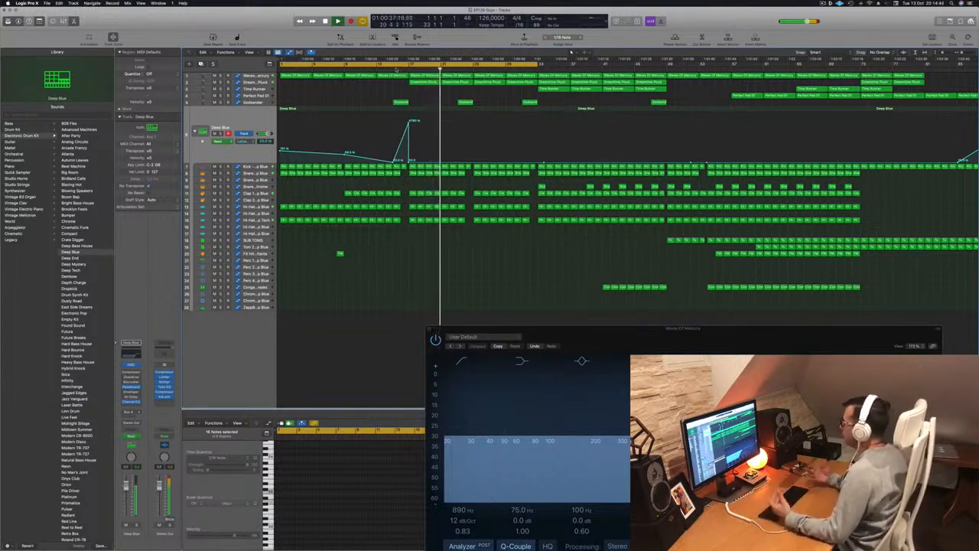
key("space")
key("space")
left_click(408, 69)
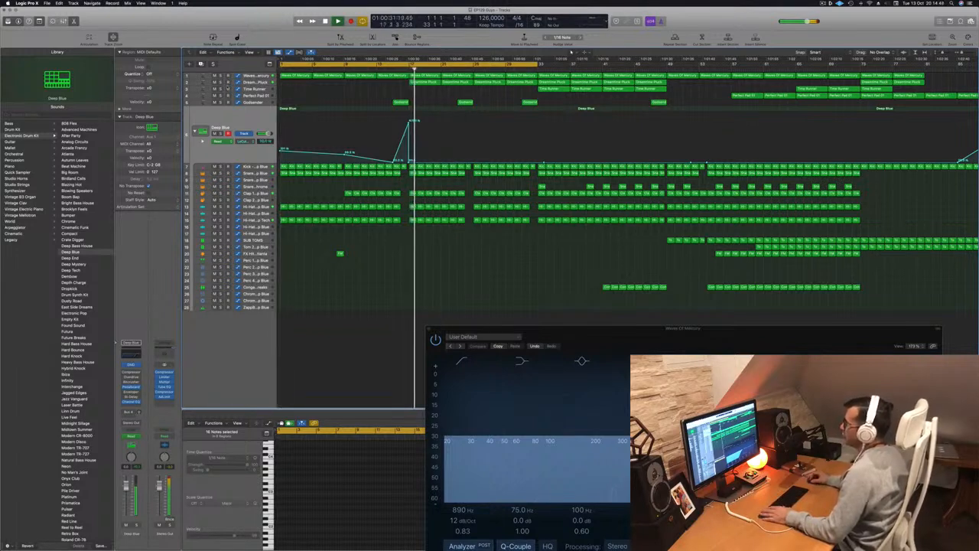
- Fill the drum gap before bar 25 by copying the bar 23 drum regions into bar 24, and replay the passage
left_click(257, 83)
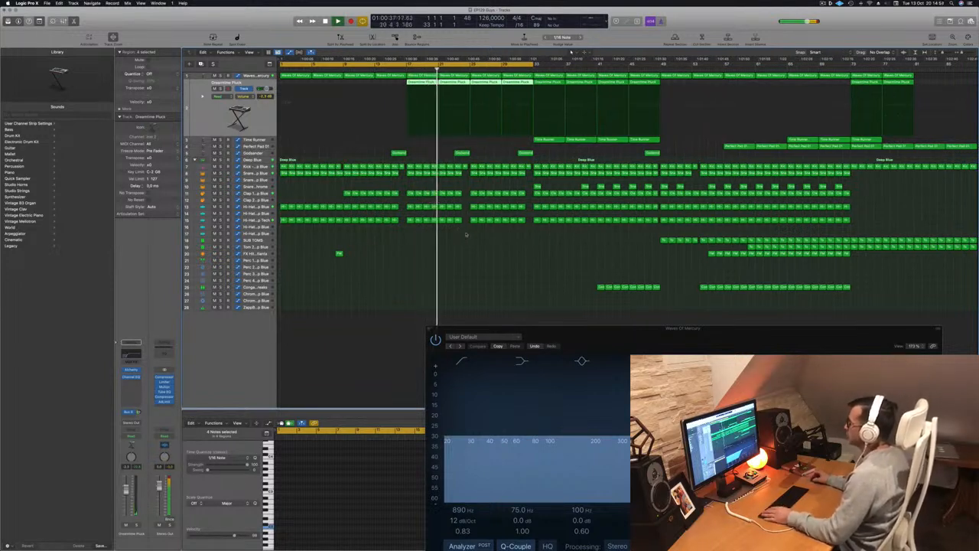
key("space")
left_click(465, 167)
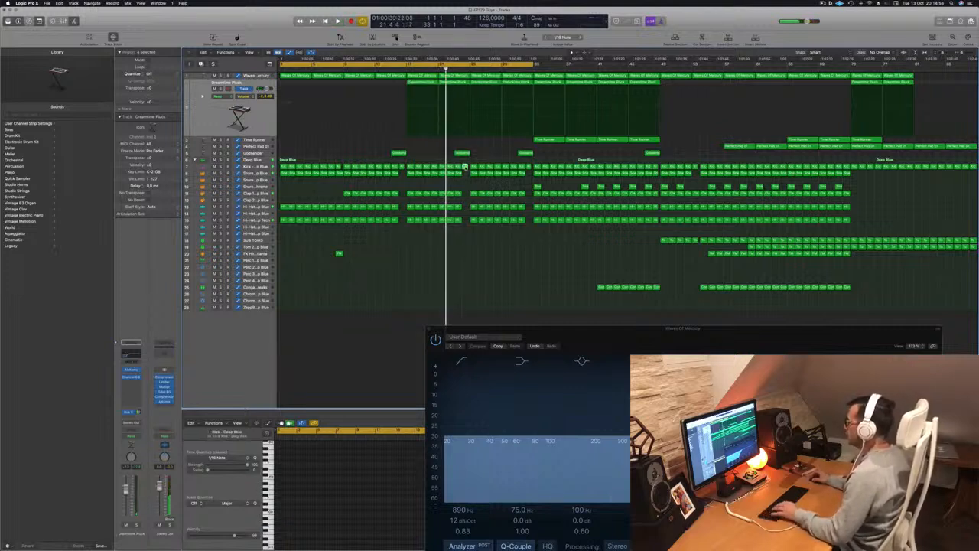
left_click_drag(462, 220, 460, 223)
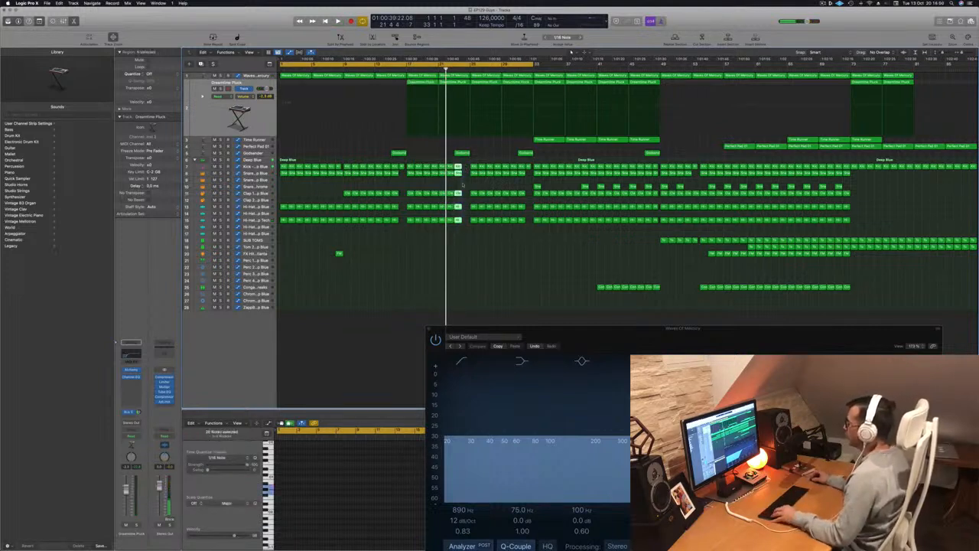
mouse_move(458, 167)
left_mouse_down()
mouse_move(467, 168)
mouse_move(457, 168)
left_mouse_up()
key("space")
left_click(393, 69)
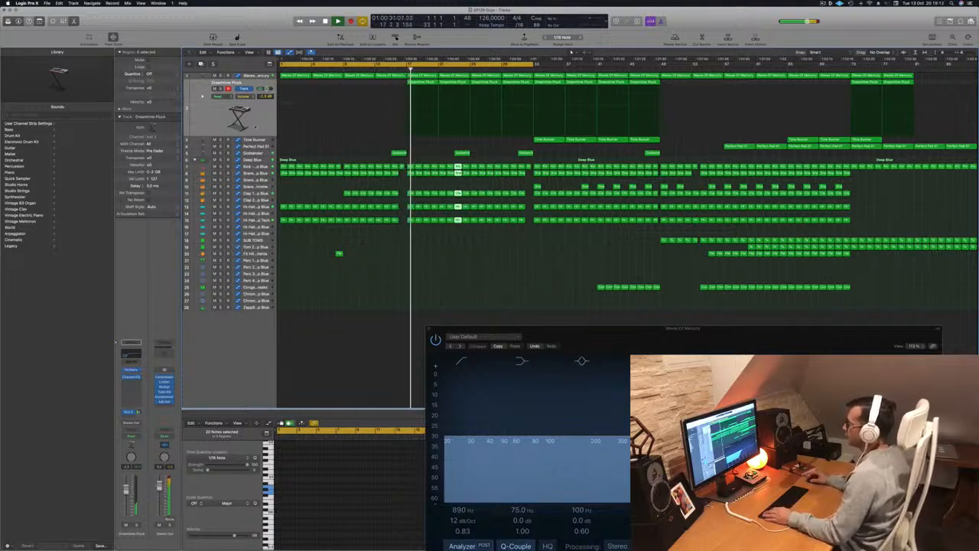
- Delete the first two Dreamtime Pluck regions, covering bars 17 to 24
left_click(262, 119)
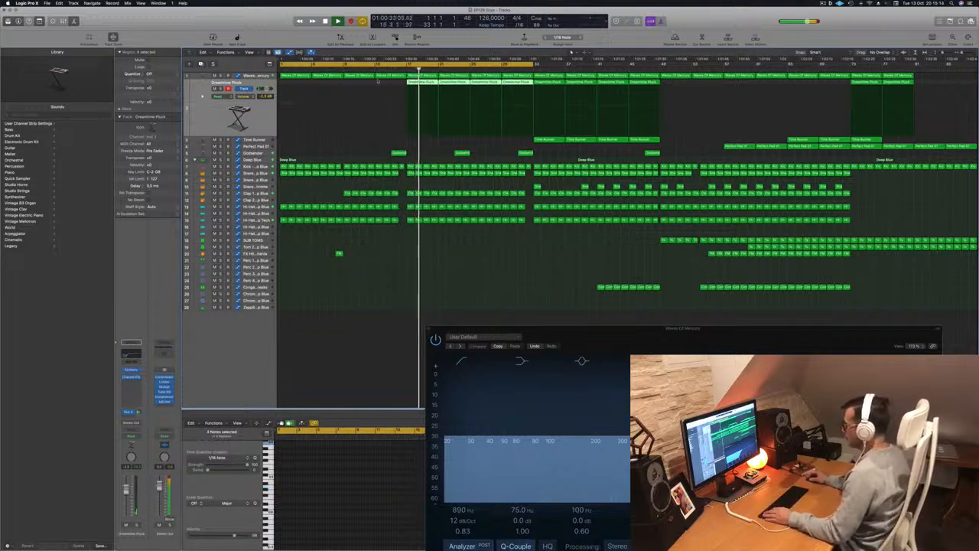
left_click(422, 83)
key("Delete")
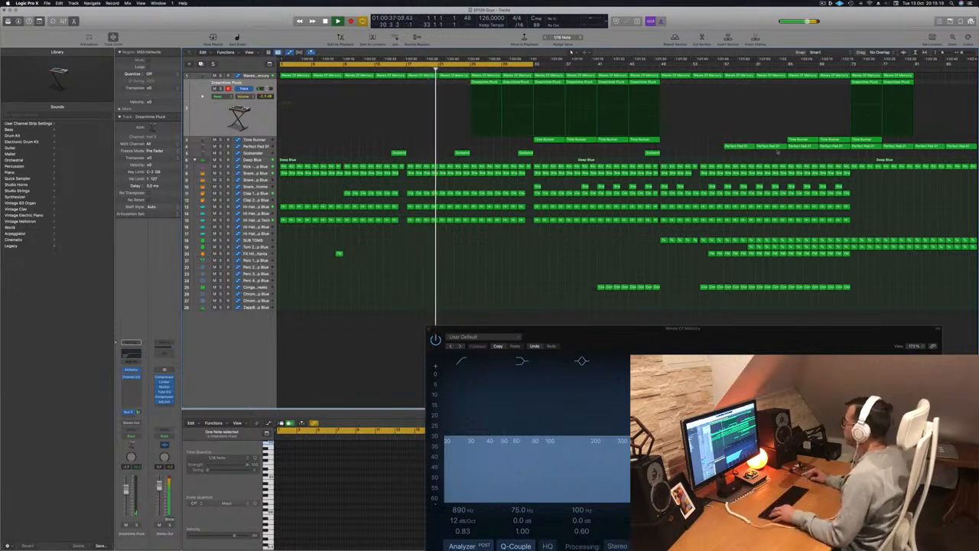
- Copy two Perfect Pad 01 regions to bars 17 to 24 and lower their cutoff automation peaks at bars 21 and 25
left_click_drag(747, 146, 462, 153)
left_click(234, 147)
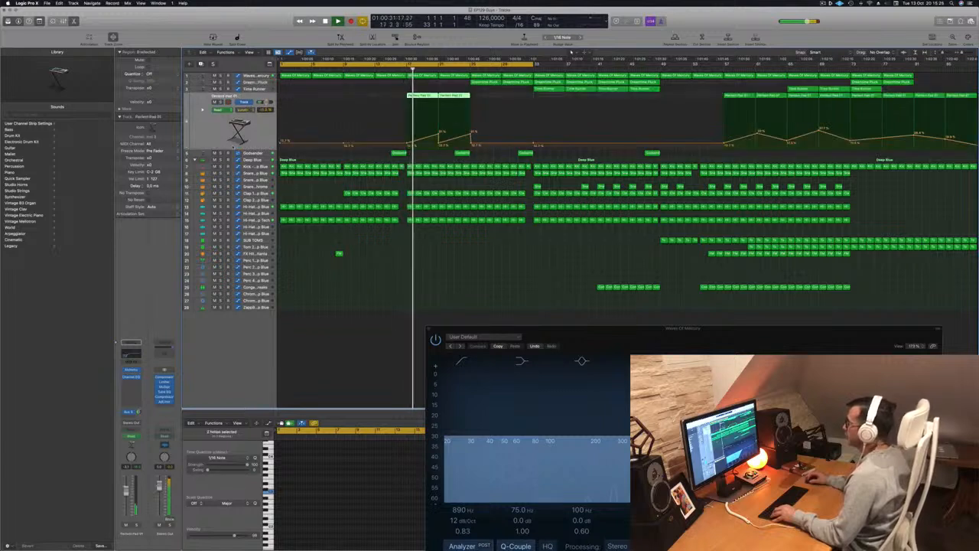
left_click(440, 137)
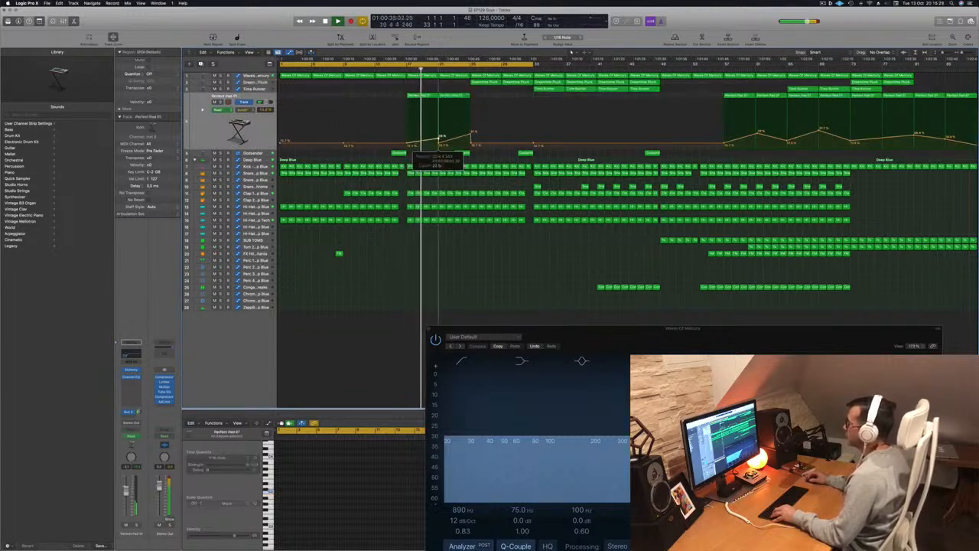
left_click_drag(472, 133, 471, 136)
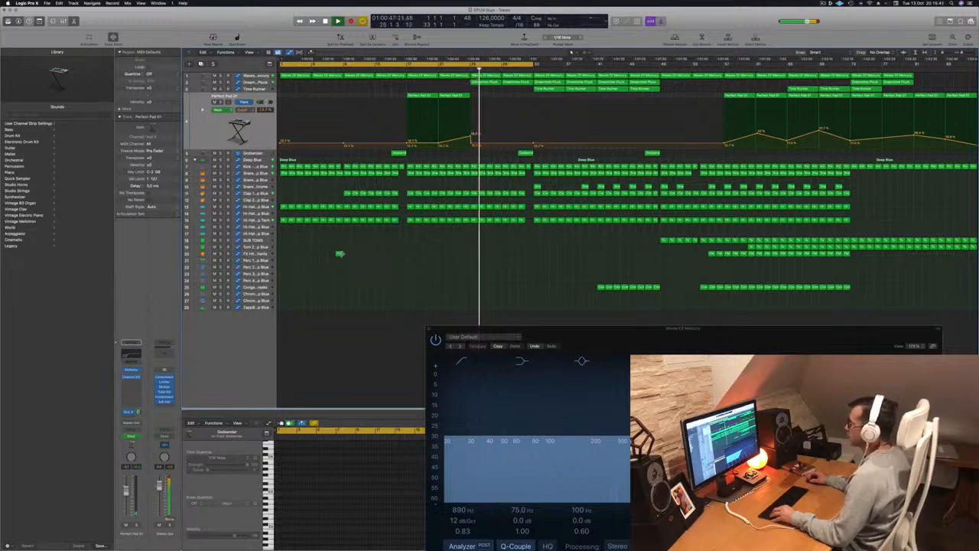
- Move the FX Hit region from bar 8 to bar 25 and copy the two Perfect Pad 01 regions to bars 25 to 32
left_click_drag(339, 254, 477, 257)
left_click(462, 69)
left_click(377, 259)
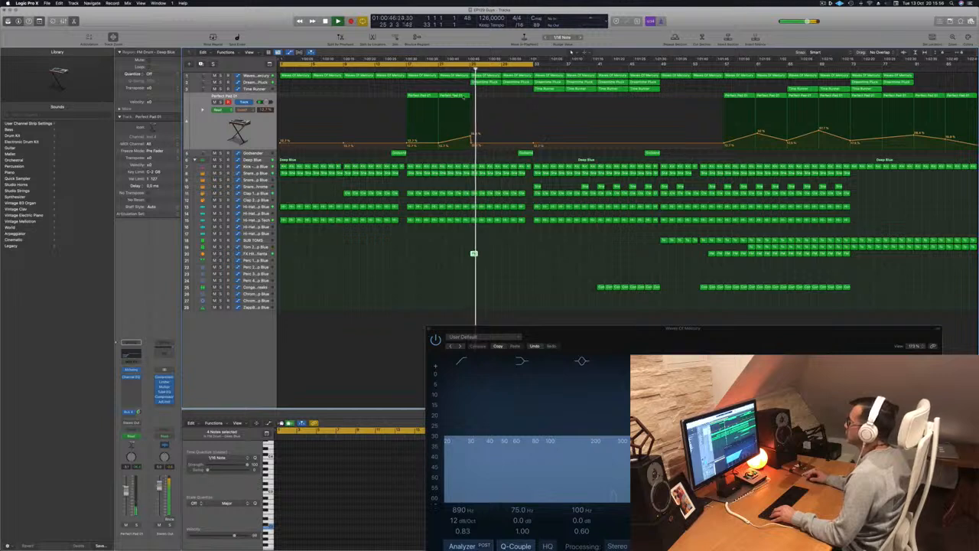
left_click_drag(449, 97, 490, 100)
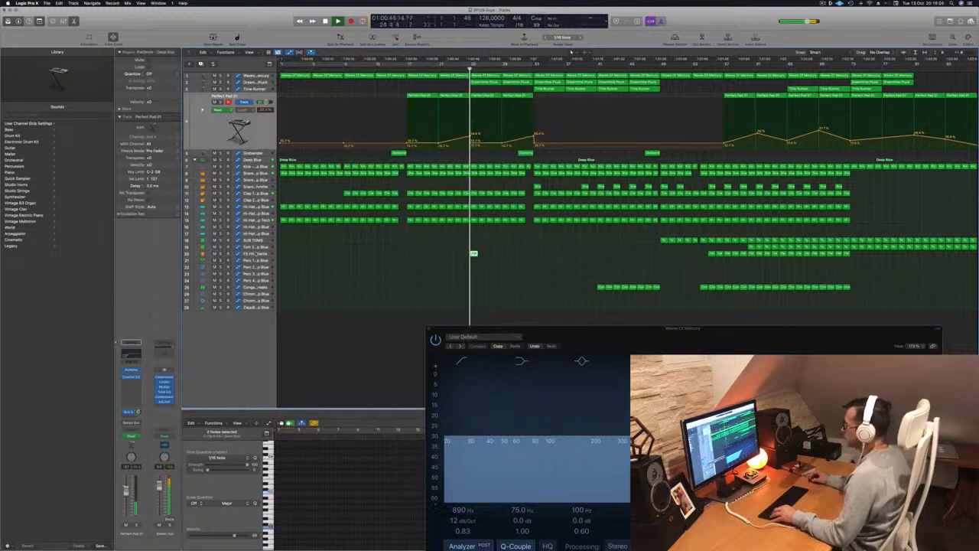
- Repeat the single bar 25 FX Hit region so that the track is filled through bar 32
left_click(256, 254)
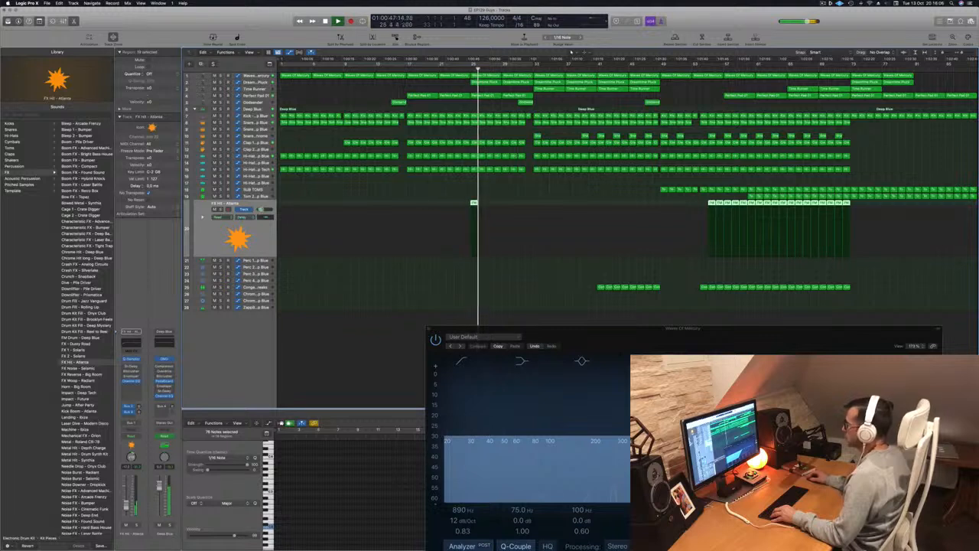
left_click_drag(474, 203, 478, 202)
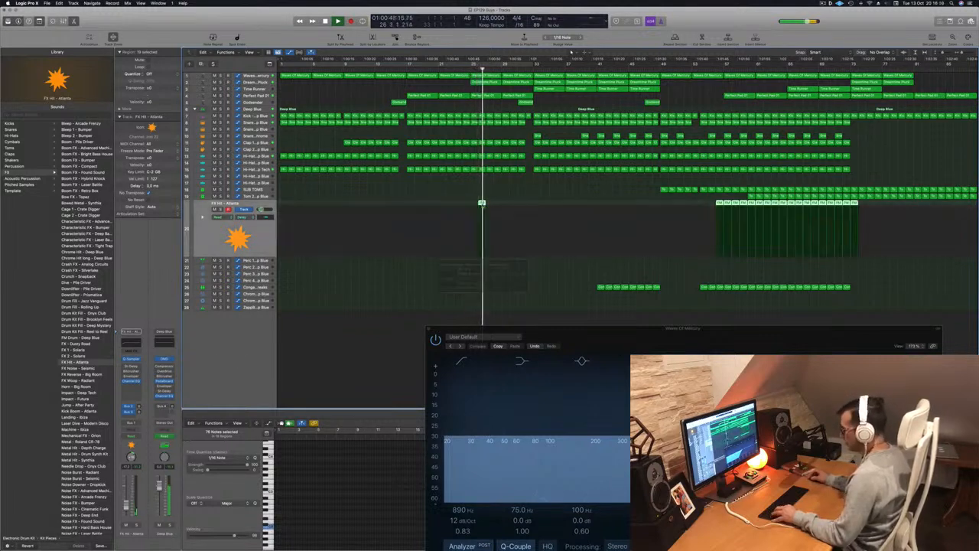
left_click(473, 203)
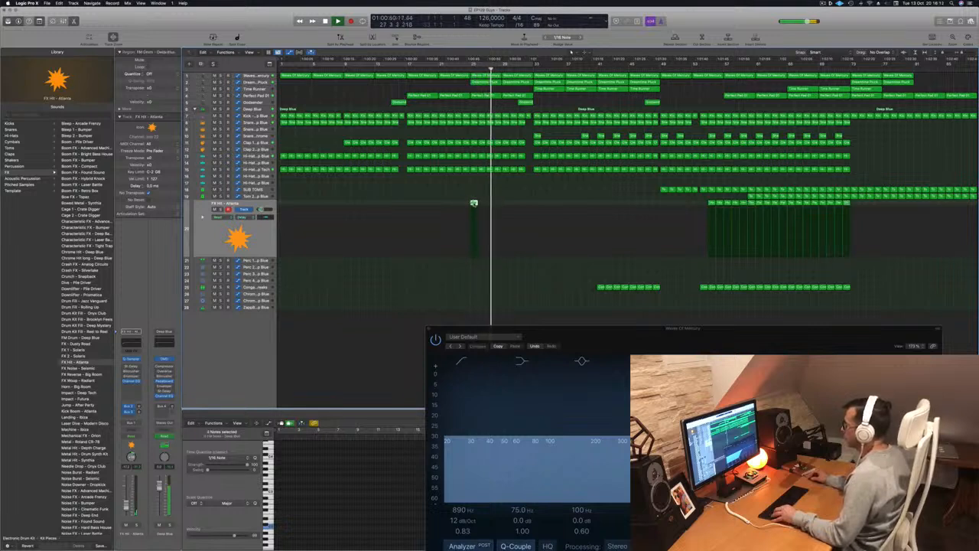
left_click_drag(473, 202, 505, 205)
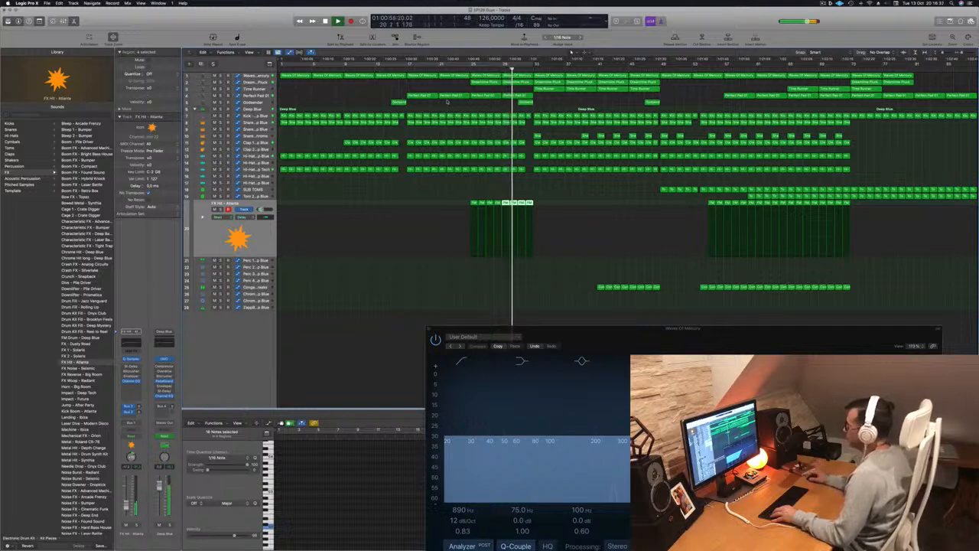
- Shape Deep Blue's low-cut automation to rise gently from bar 17 to bar 25 and drop sharply at bar 25
left_click(406, 67)
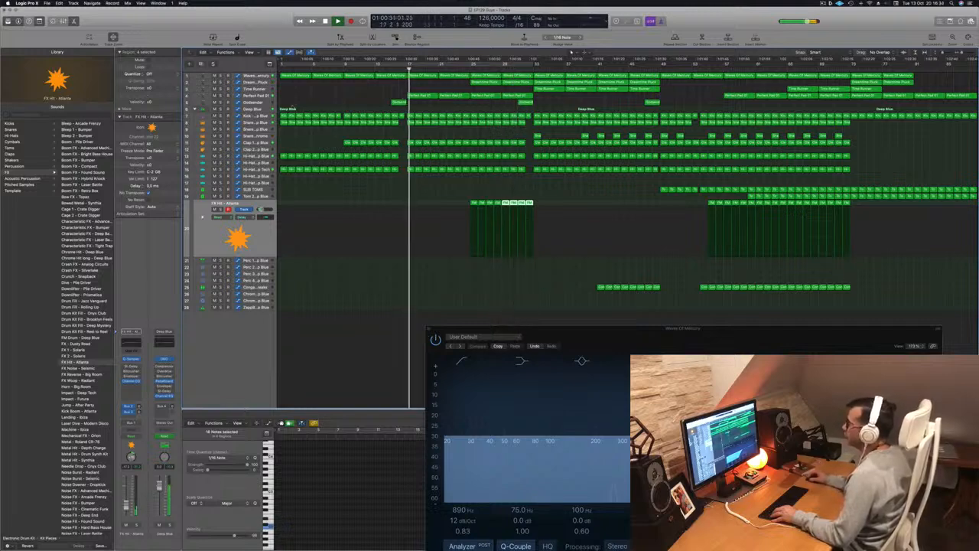
left_click(266, 110)
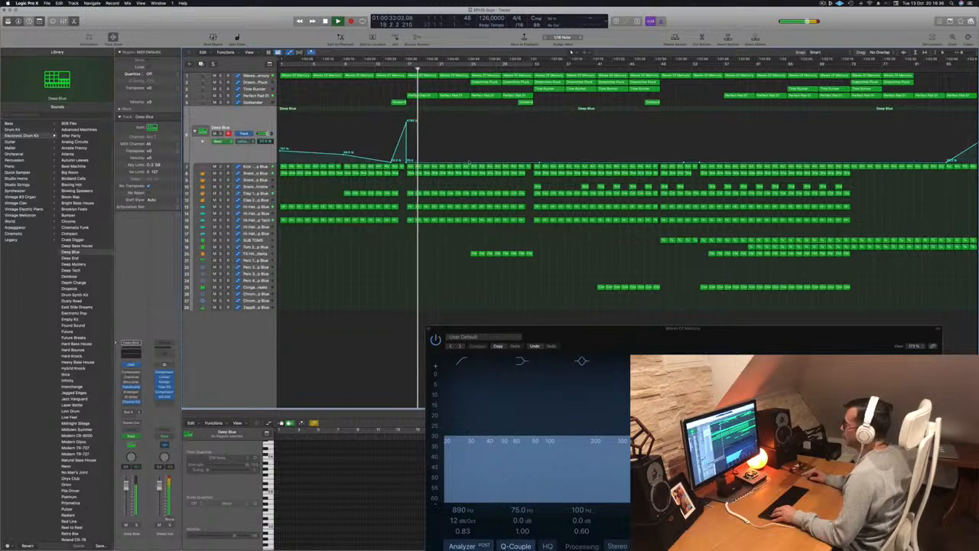
left_click_drag(468, 160, 469, 145)
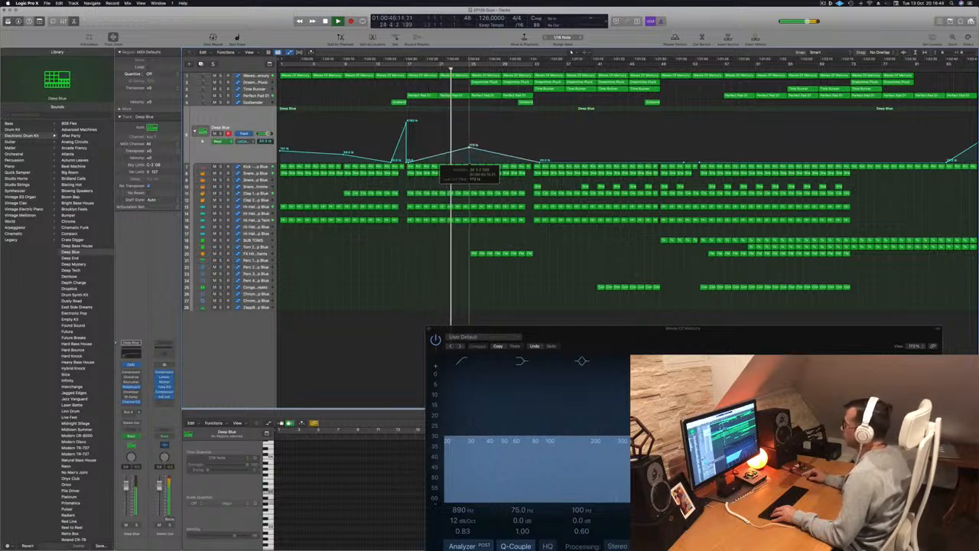
left_click_drag(472, 151, 472, 162)
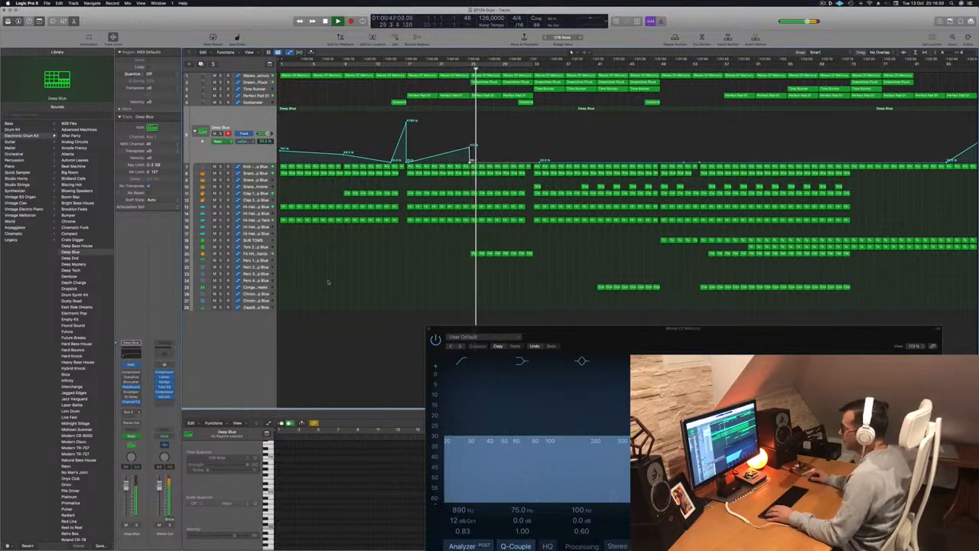
- Copy the bar 25 FX Hit region onto the Chrome Hit long track at the same bar
left_click(257, 307)
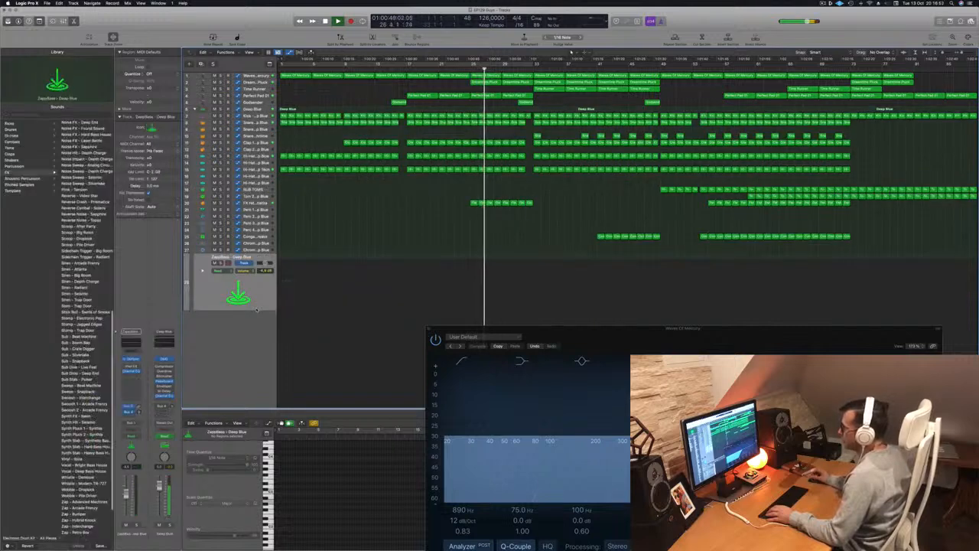
key("Up")
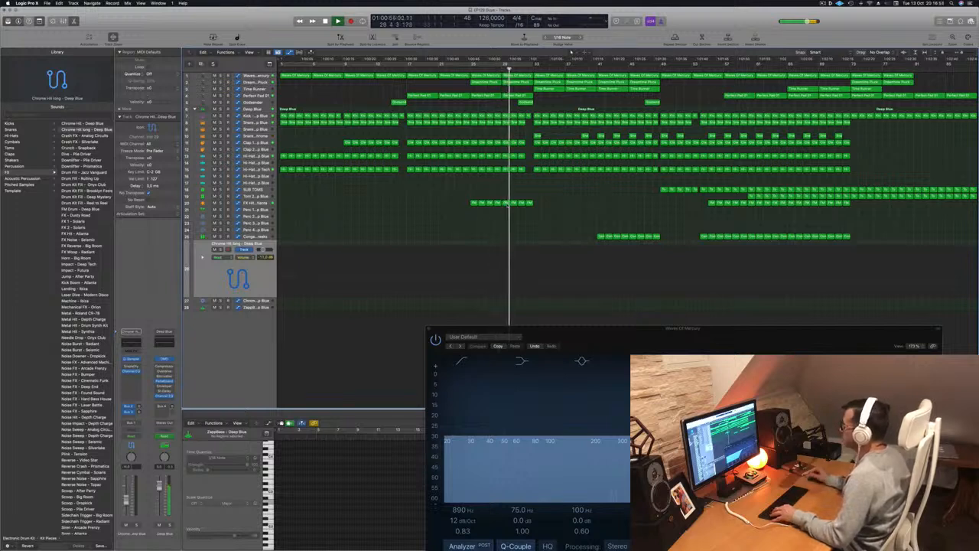
left_click_drag(472, 203, 475, 256)
left_click(466, 64)
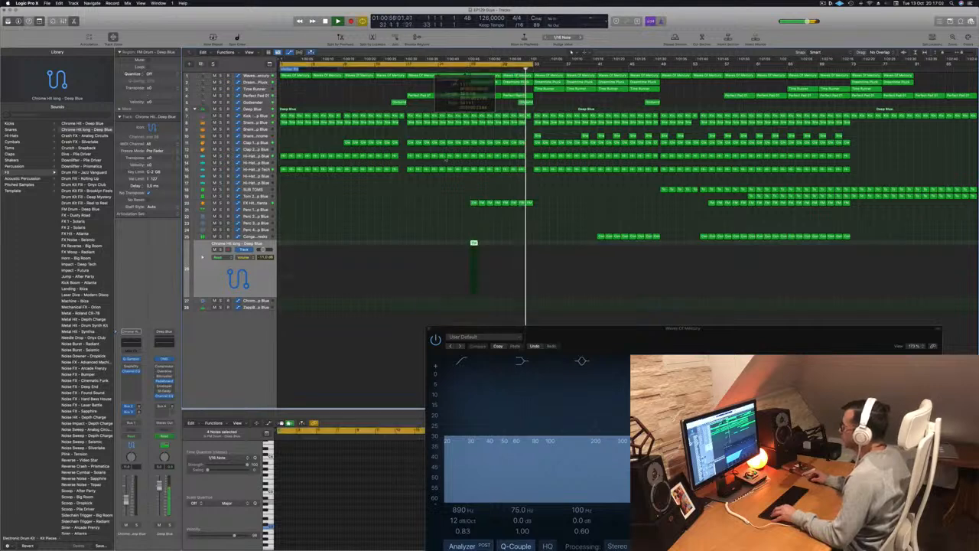
- Keep only one note in the copied bar 25 region, move it lower to the region's start and lengthen it to about three quarters of the bar
key("space")
key("Return")
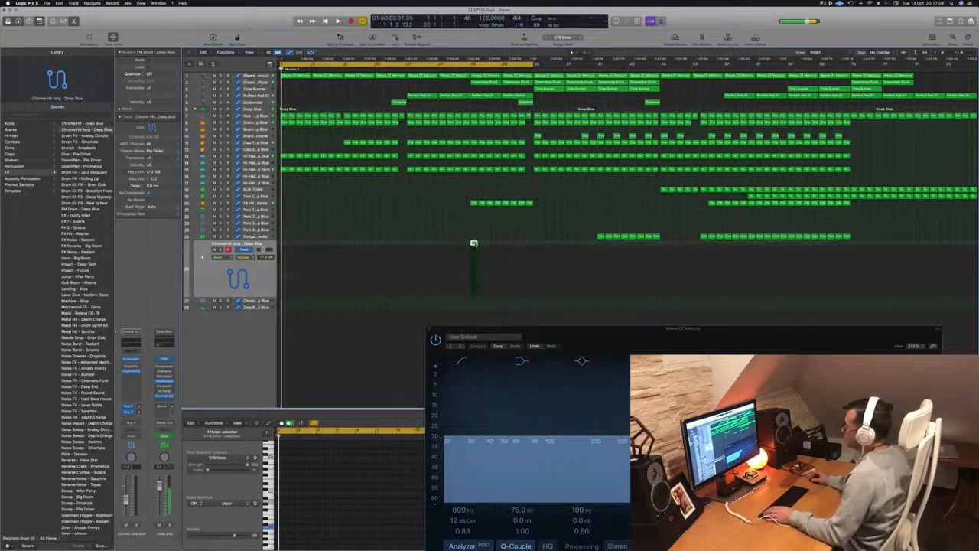
key("e")
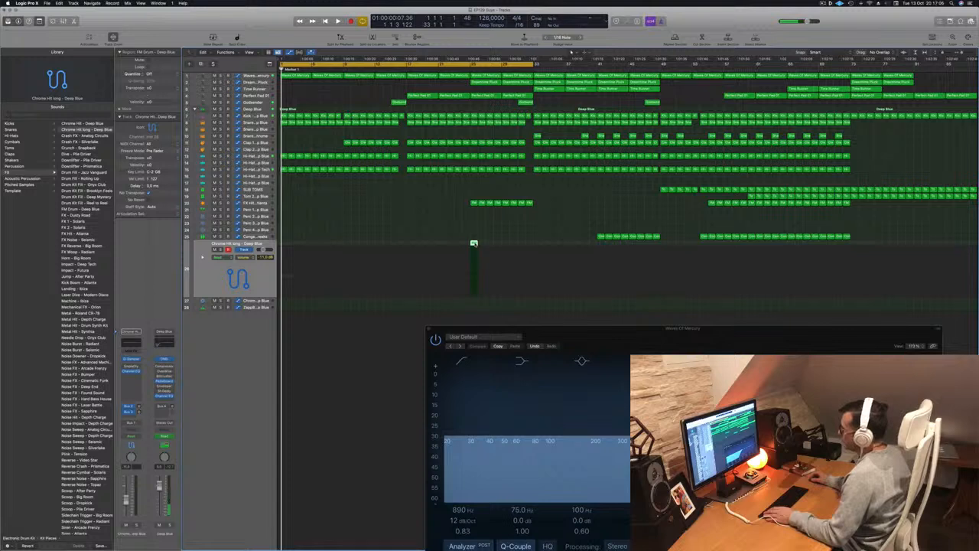
key("e")
scroll(562, 503, "up", 10)
left_click_drag(531, 482, 635, 525)
key("Delete")
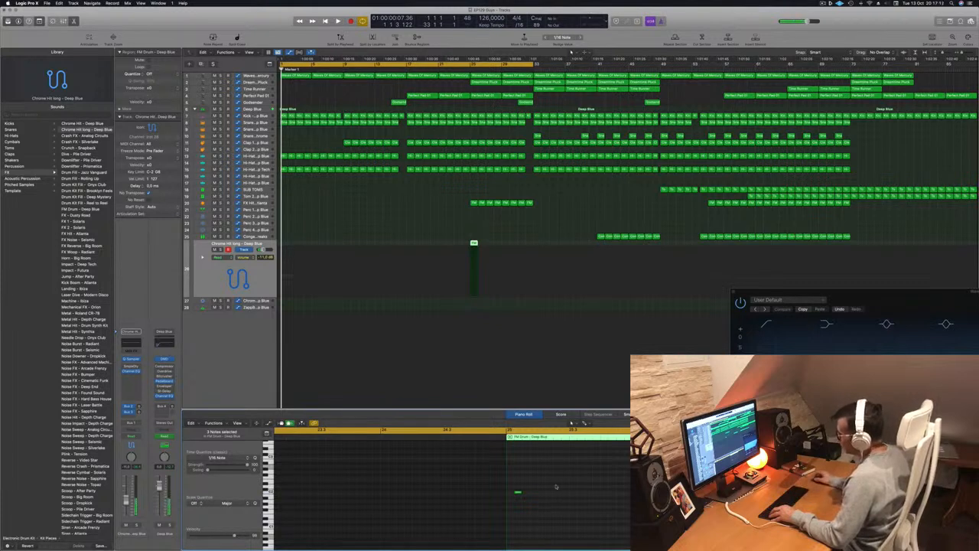
left_click_drag(557, 487, 485, 499)
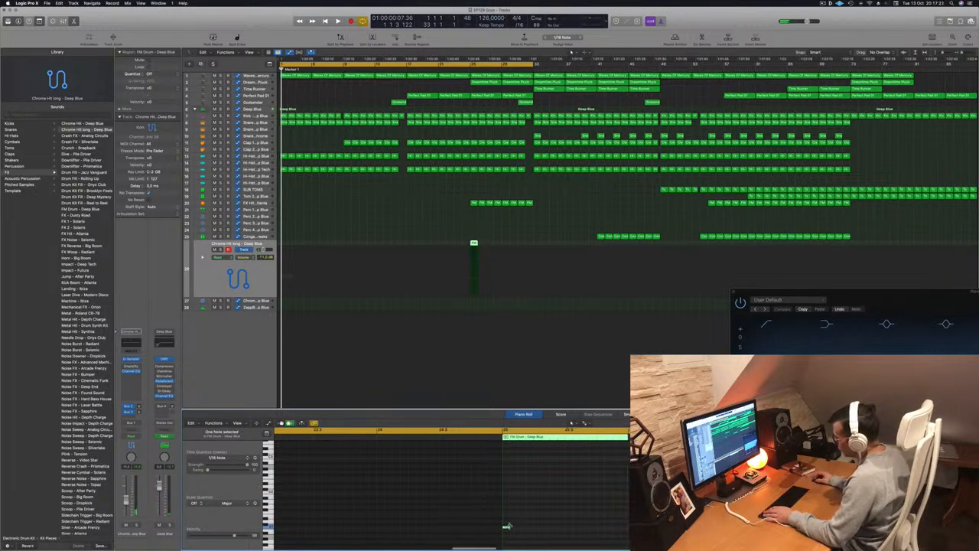
left_click_drag(505, 526, 590, 527)
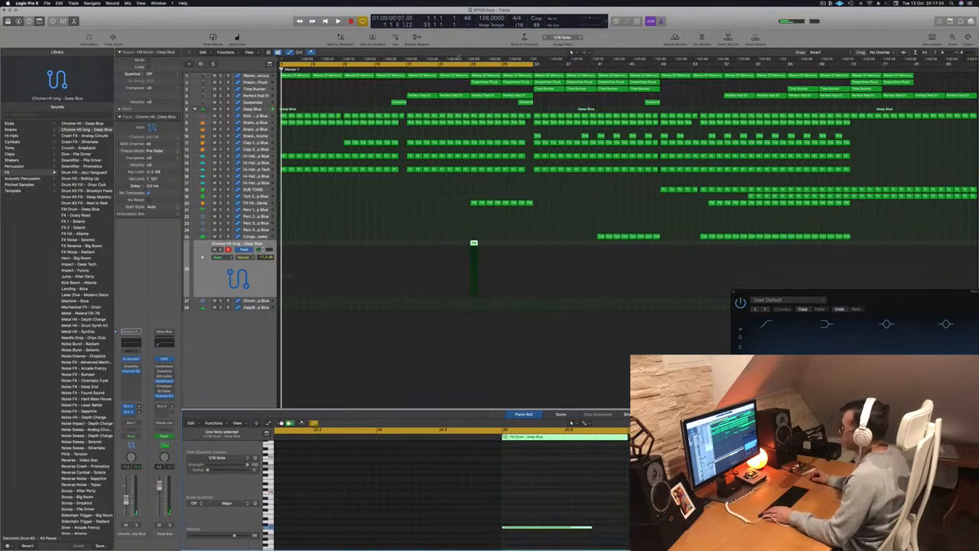
- Switch the Chrome Hit long track to Laser Dive - Modern Disco, raise its note two octaves and replay the entry at bar 25
key("space")
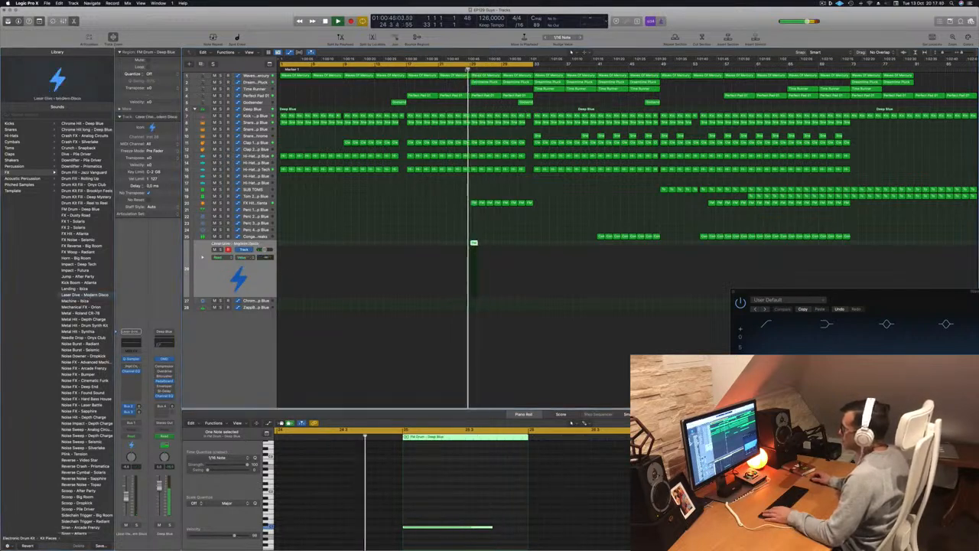
left_click_drag(384, 508, 471, 549)
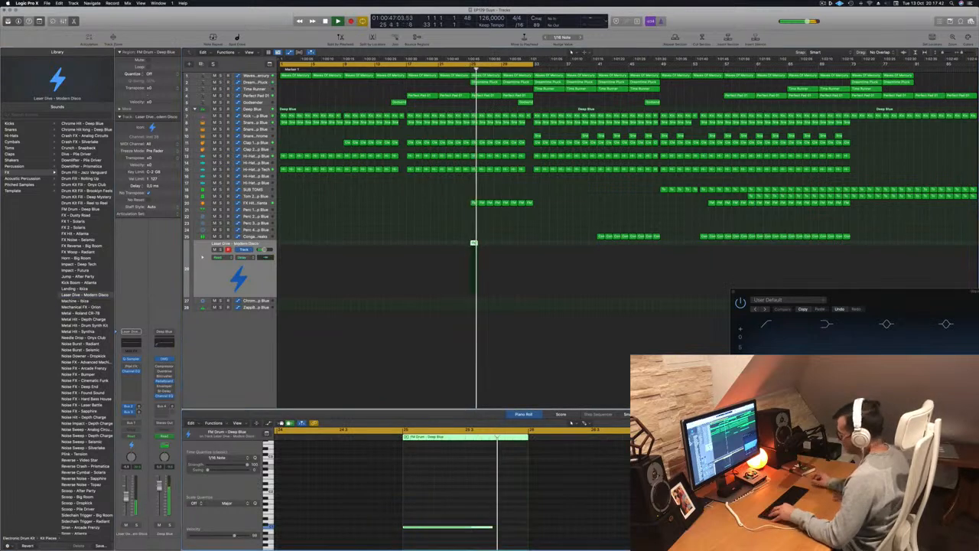
key("alt+shift+Up")
key("alt+shift+Up")
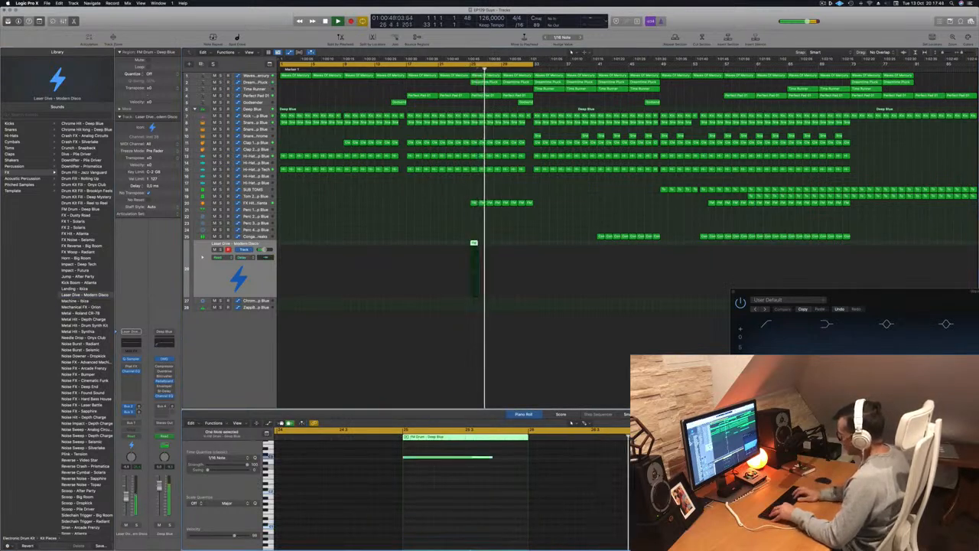
left_click(465, 70)
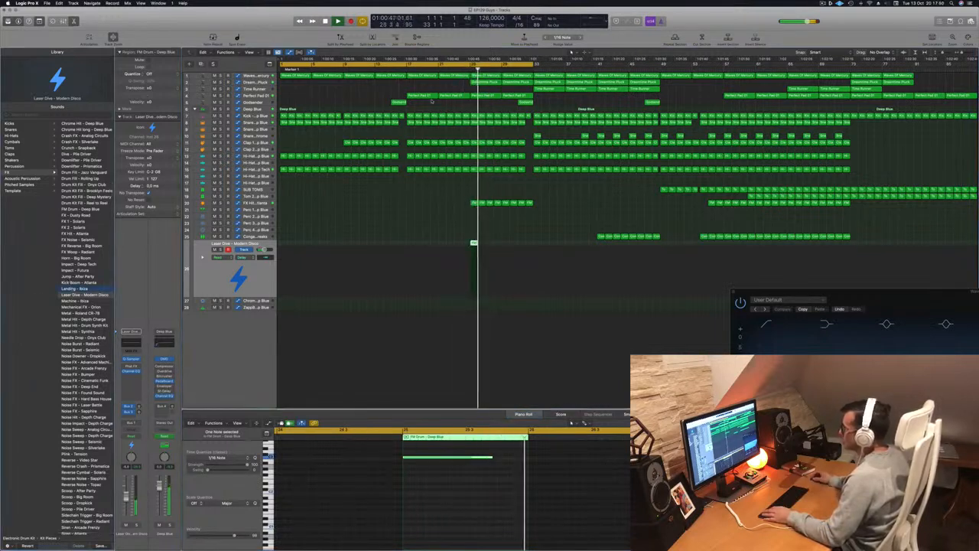
- Audition Landing - Ibiza, Noise Sweep - Silverlake and Noise Sweep - Seismic as the effect at bar 25
left_click(462, 69)
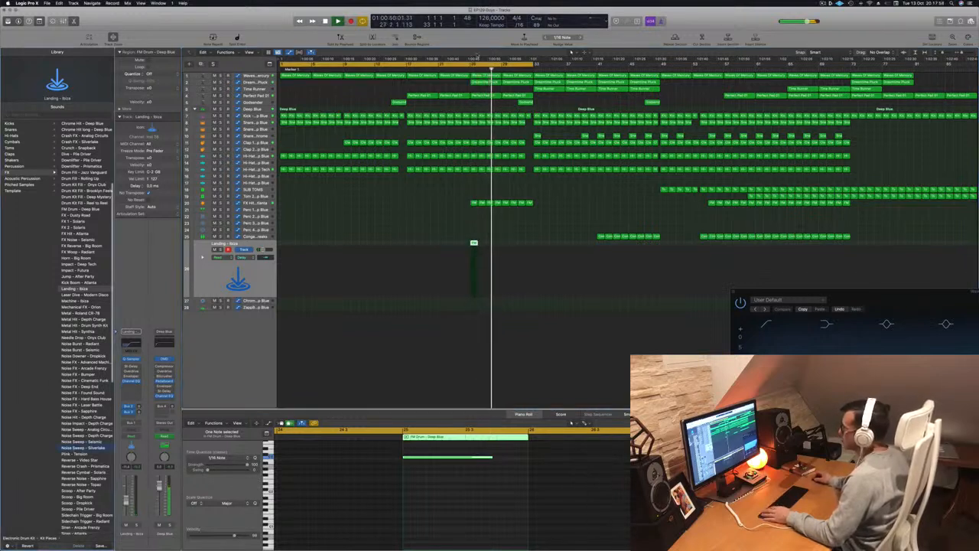
left_click(470, 69)
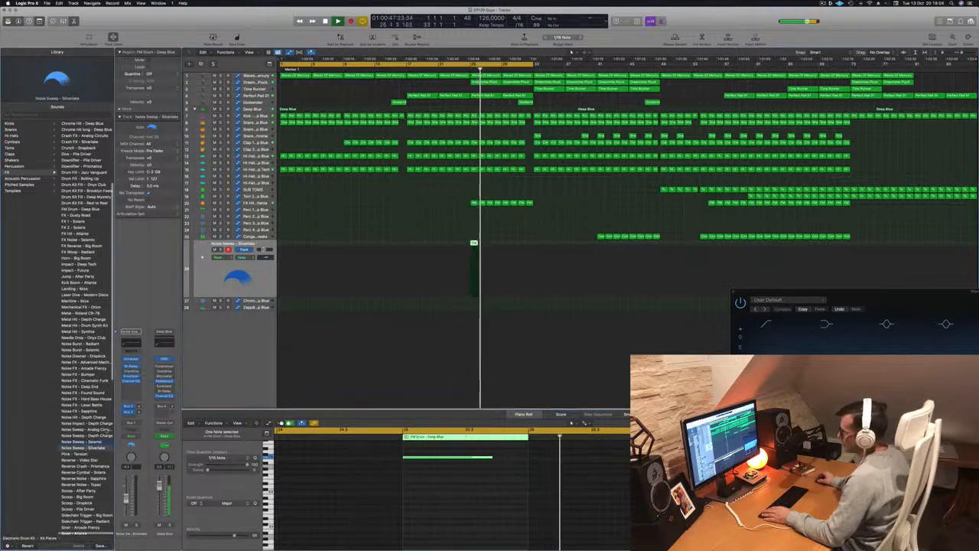
left_click(466, 70)
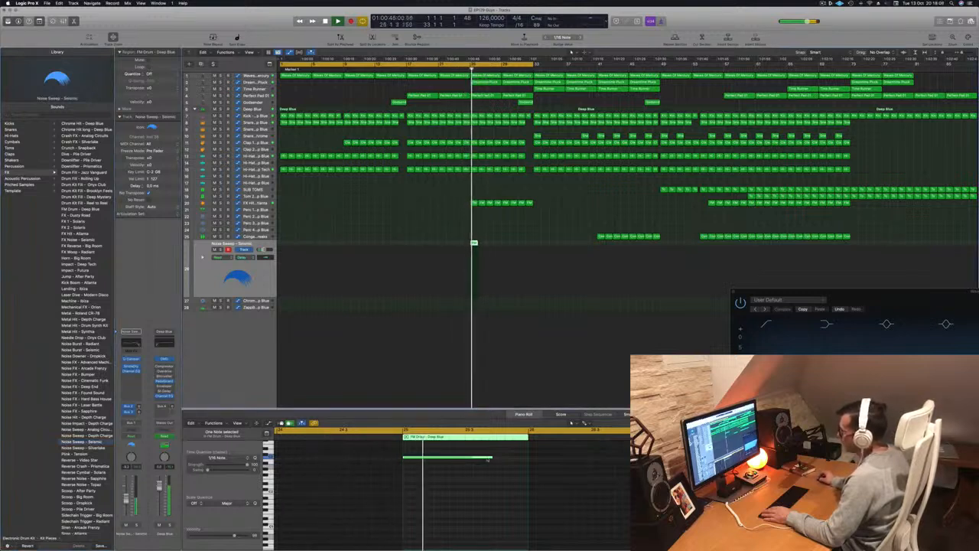
- Lengthen the effect note almost to the end of bar 25 and switch its track to Noise Sweep - Analog Circuits
left_click_drag(492, 458, 519, 457)
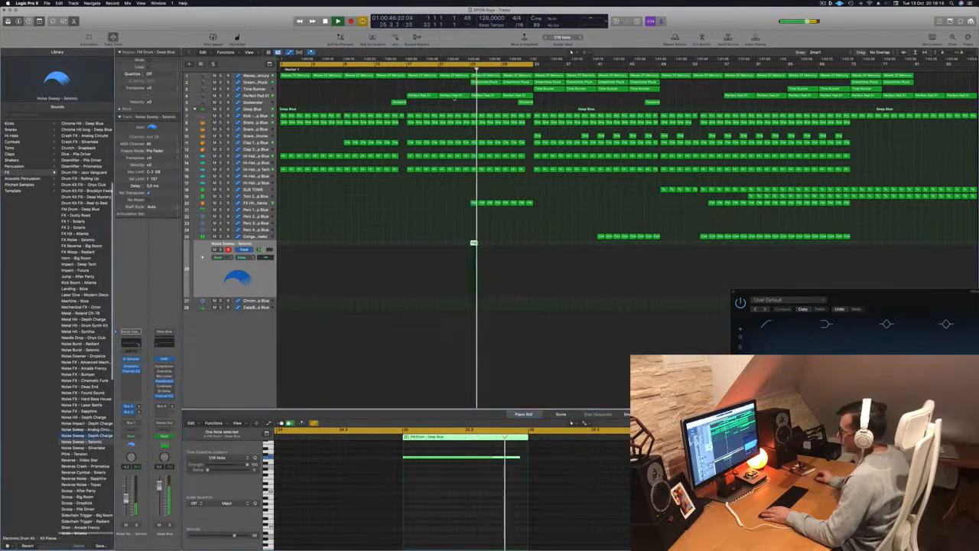
key("Up")
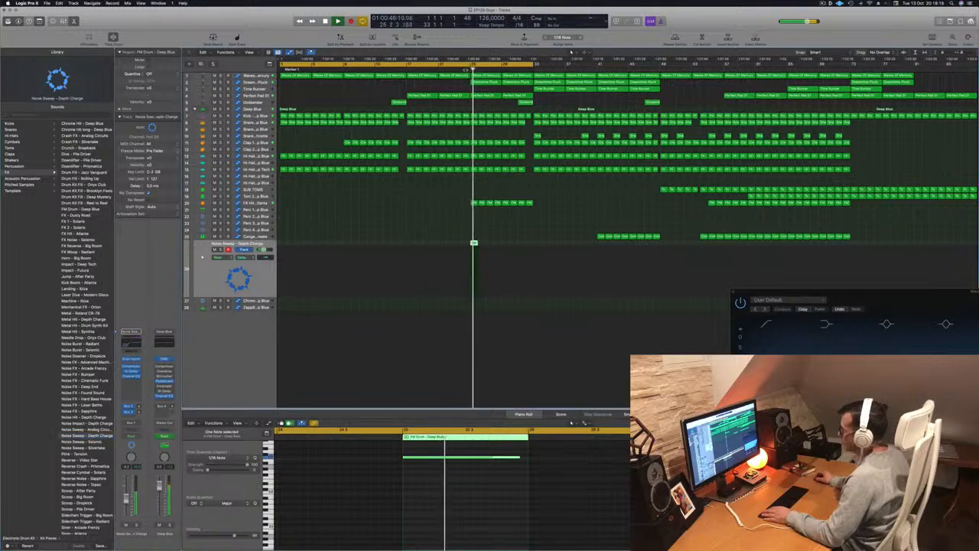
key("Up")
left_click(464, 71)
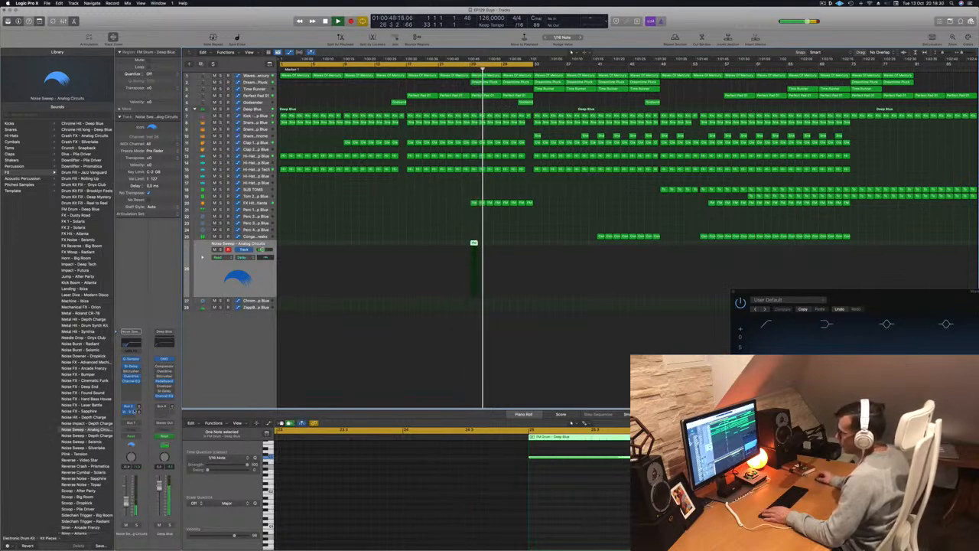
- Add a third bus send to the Noise Sweep - Analog Circuits channel and replay the sweep around bar 25
left_click(130, 407)
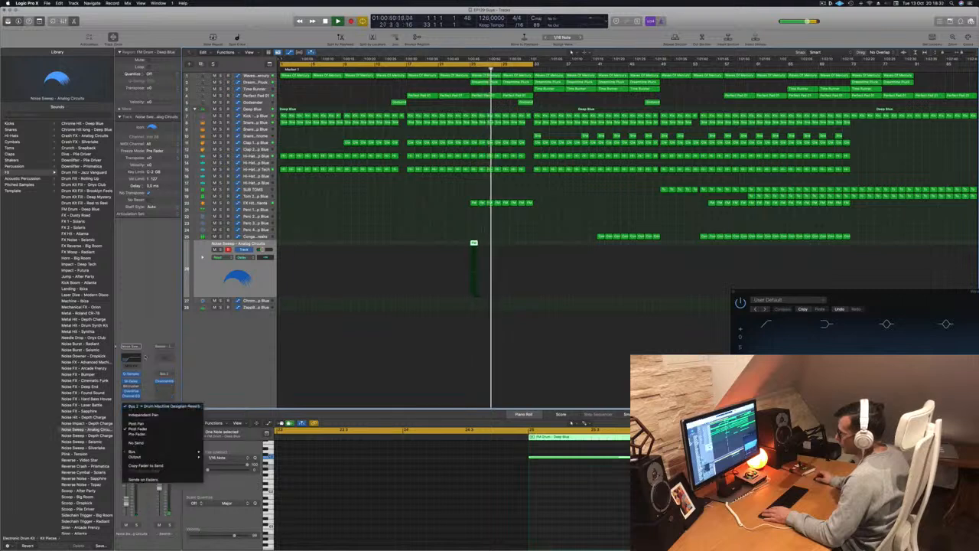
left_click(145, 406)
left_click(130, 418)
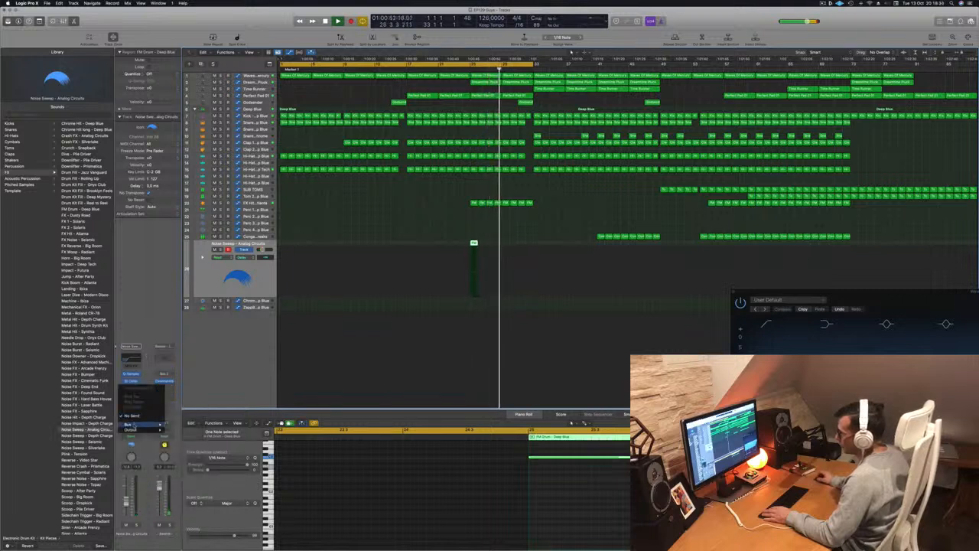
mouse_move(135, 425)
left_click(210, 365)
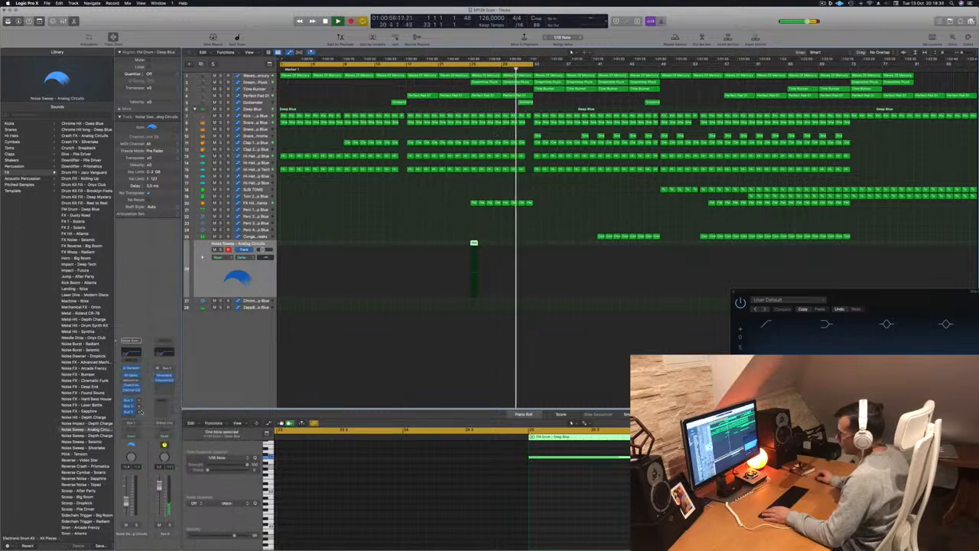
left_click(464, 61)
- Replay Time Runner's entry at bar 33 and copy the noise sweep region from bar 25 to bar 32
left_click(377, 203)
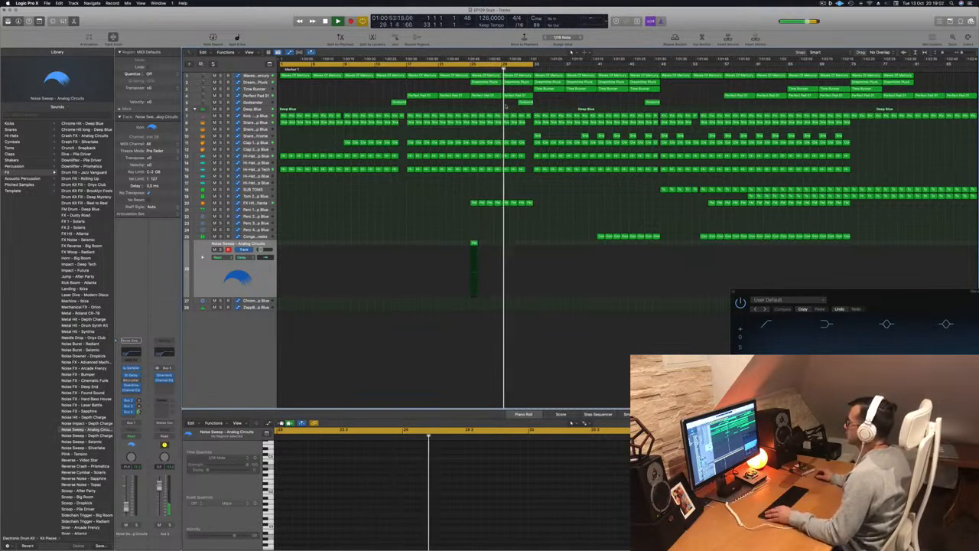
key("super+Right")
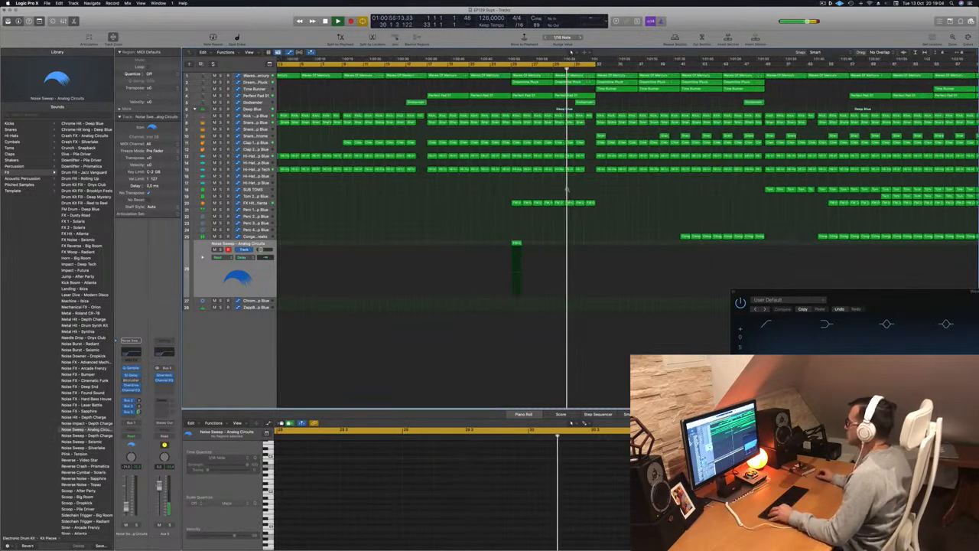
key("super+Left")
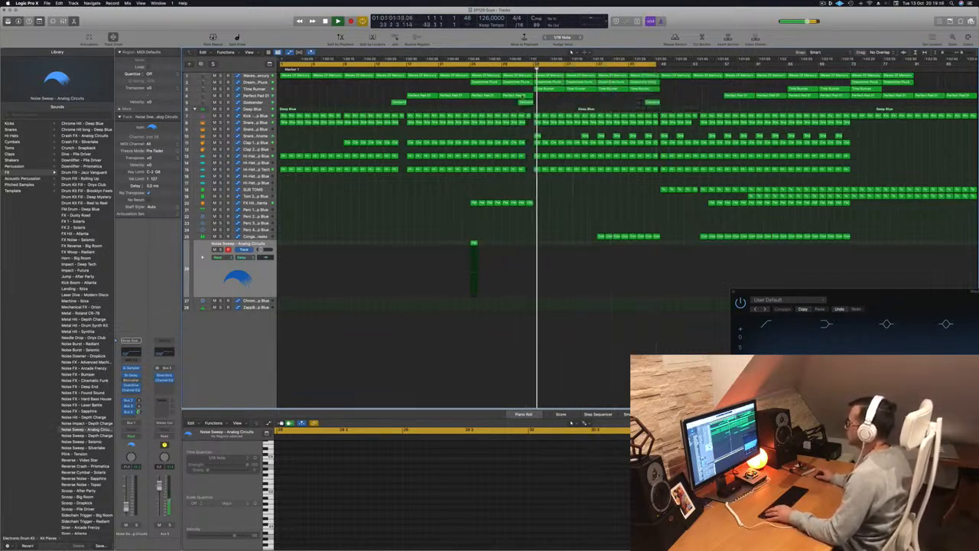
left_click(255, 89)
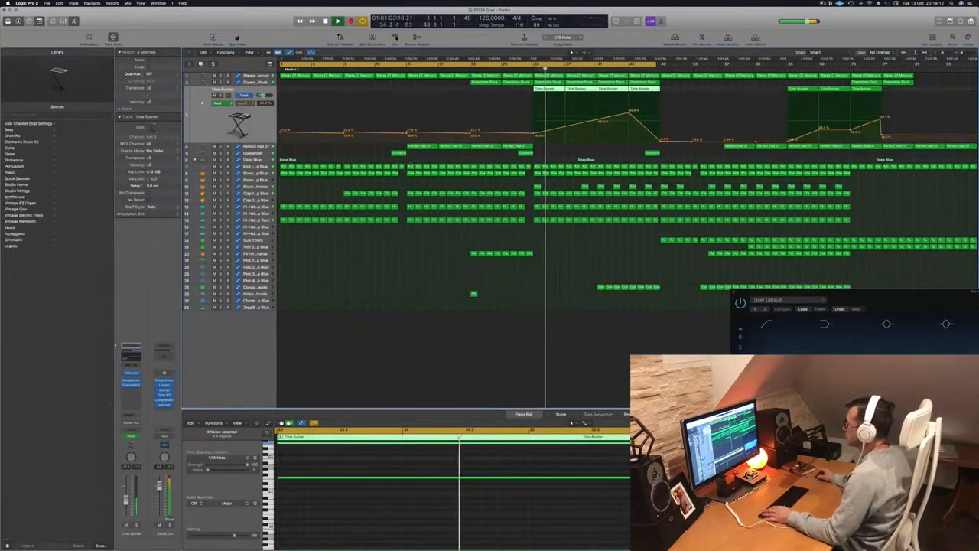
left_click(524, 70)
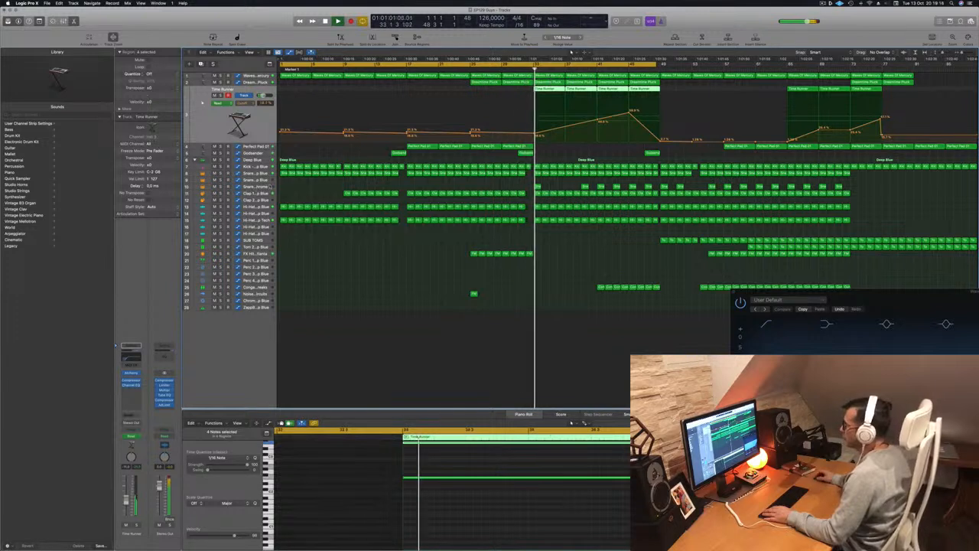
left_click_drag(475, 296, 530, 296)
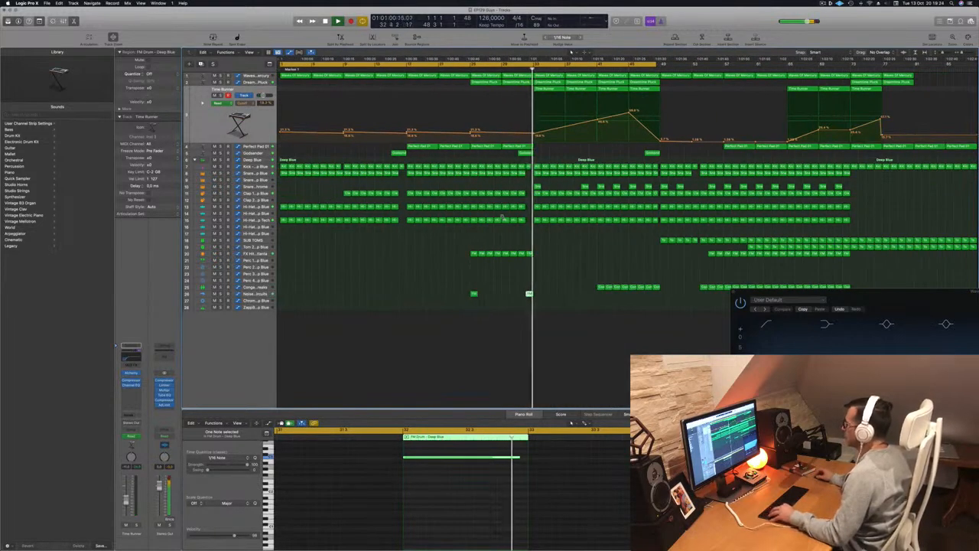
- Copy the bar 31 Snare 1 region onto the Snare 2 track at bar 32
left_click(264, 182)
left_click(511, 67)
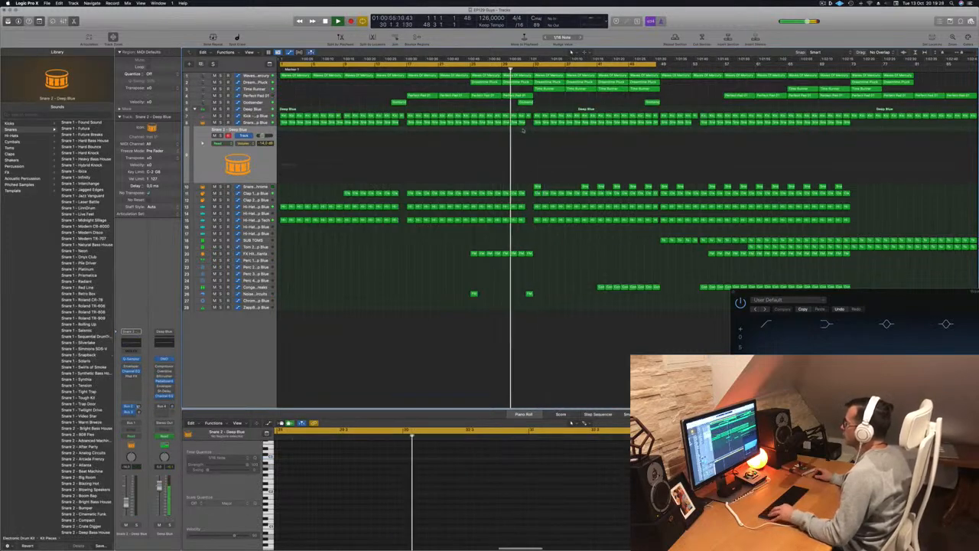
key("super+Right")
key("super+Right")
left_click(686, 123)
left_click_drag(685, 123, 710, 177)
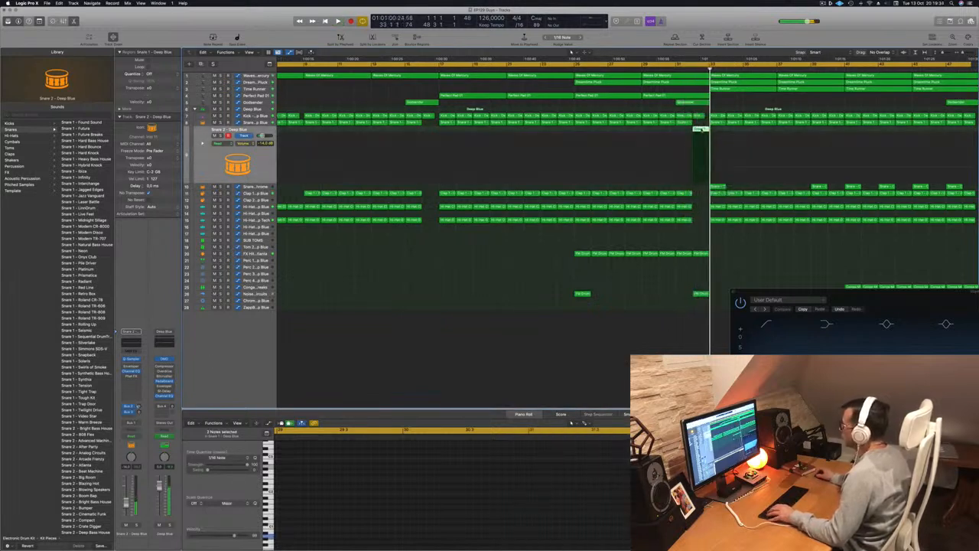
- Rework the copied bar 32 snare region into three evenly spaced notes in the second half of the bar
key("e")
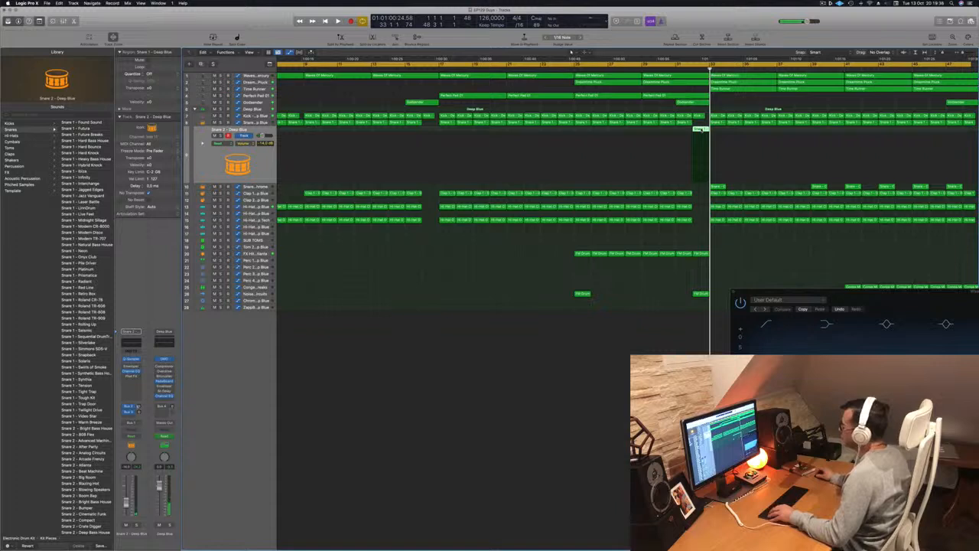
key("e")
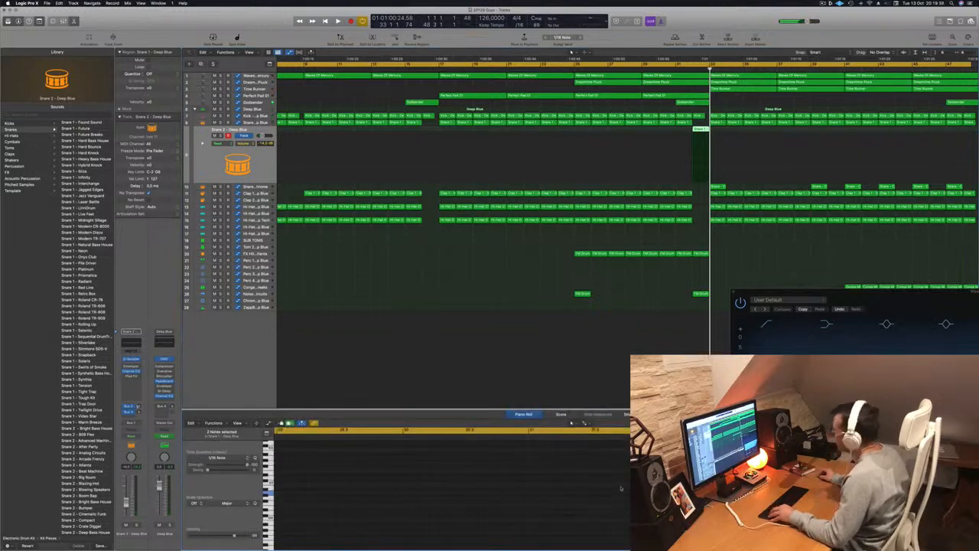
scroll(462, 478, "right", 8)
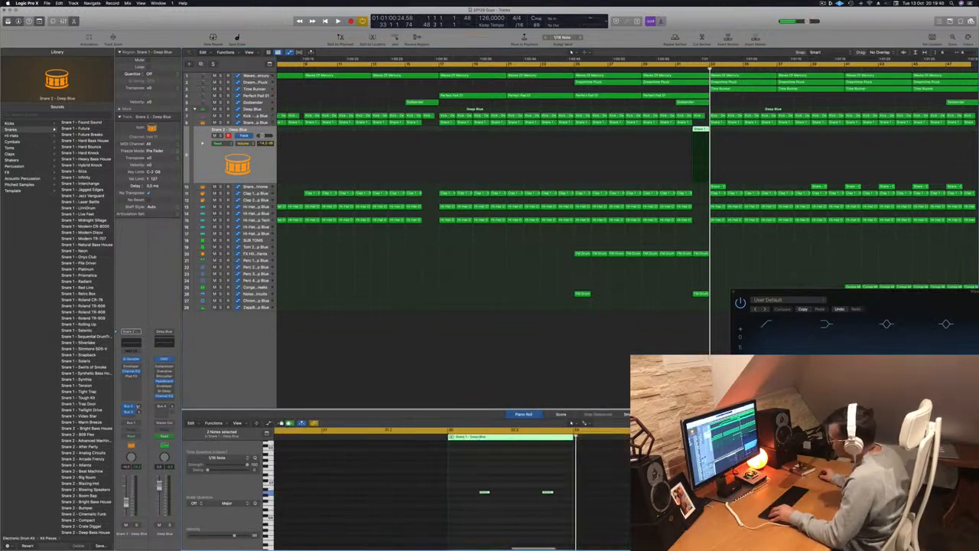
left_click_drag(427, 479, 509, 506)
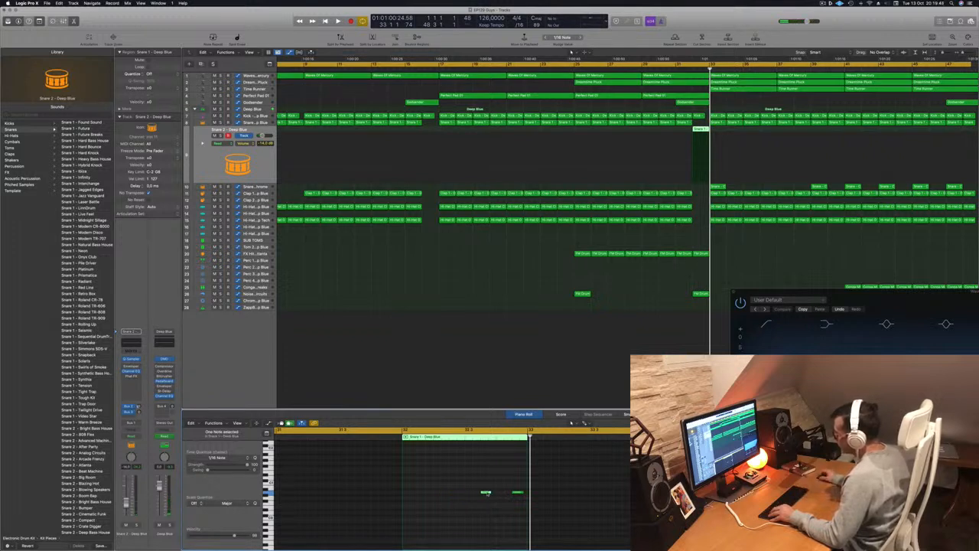
left_click_drag(486, 492, 527, 498)
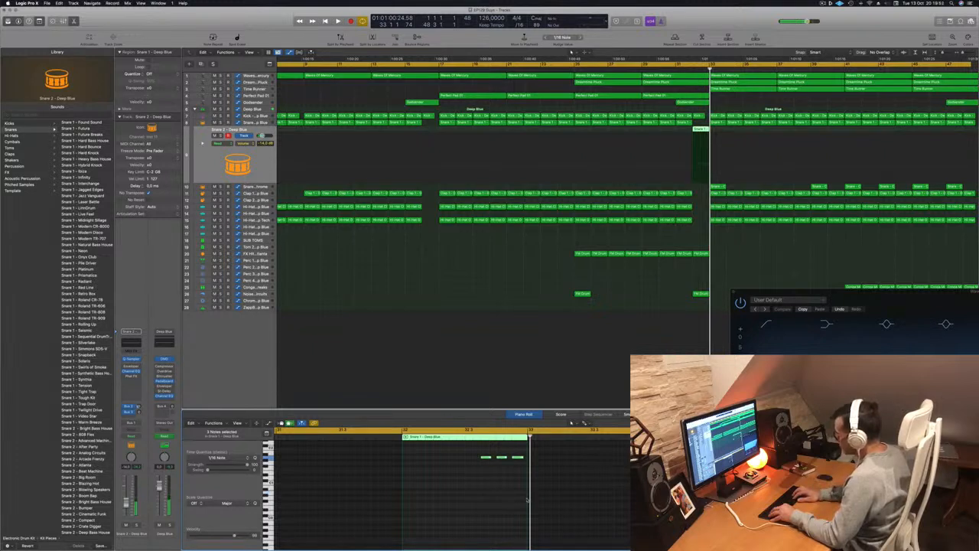
- Set the cycle range to bars 31 and 32 and loop the playback of the new snare fill
scroll(443, 511, "up", 5)
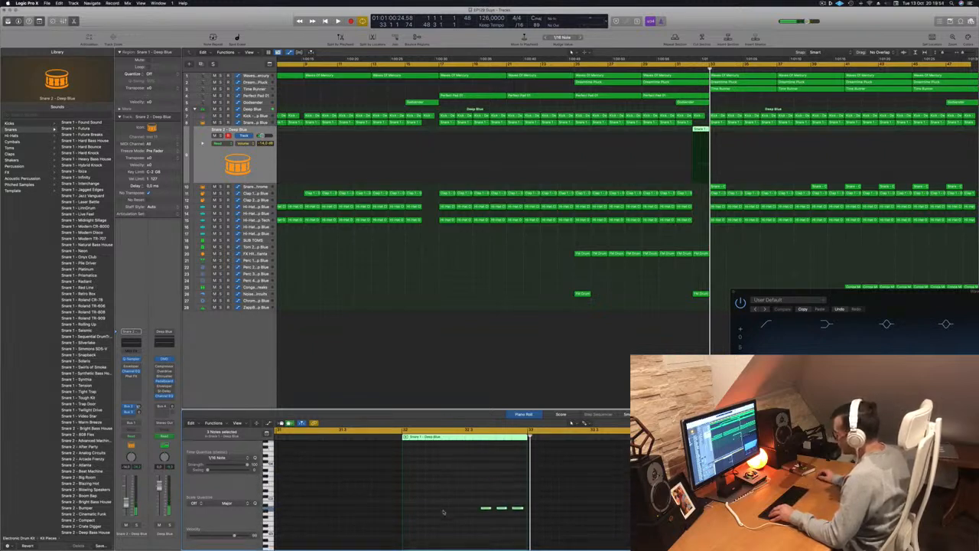
scroll(444, 511, "right", 5)
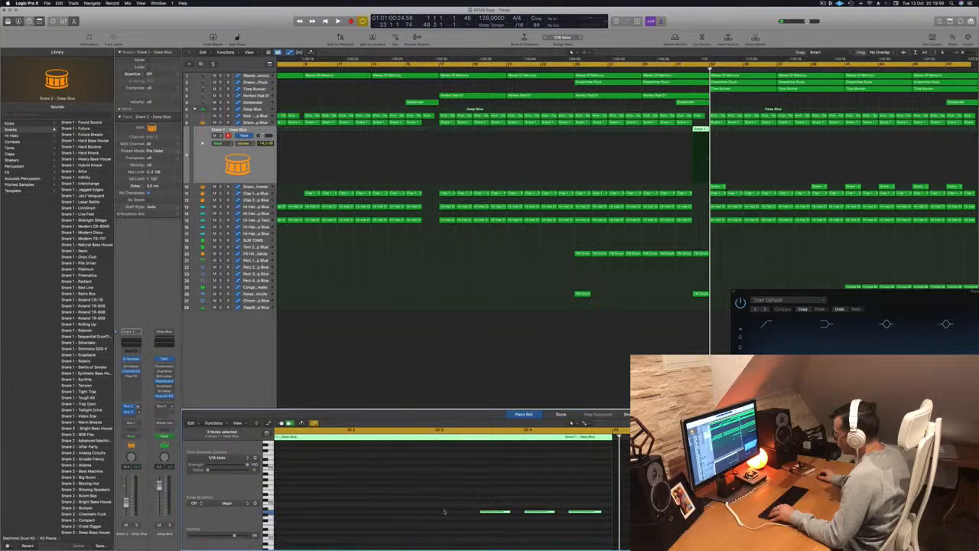
scroll(444, 510, "right", 5)
scroll(445, 510, "up", 3)
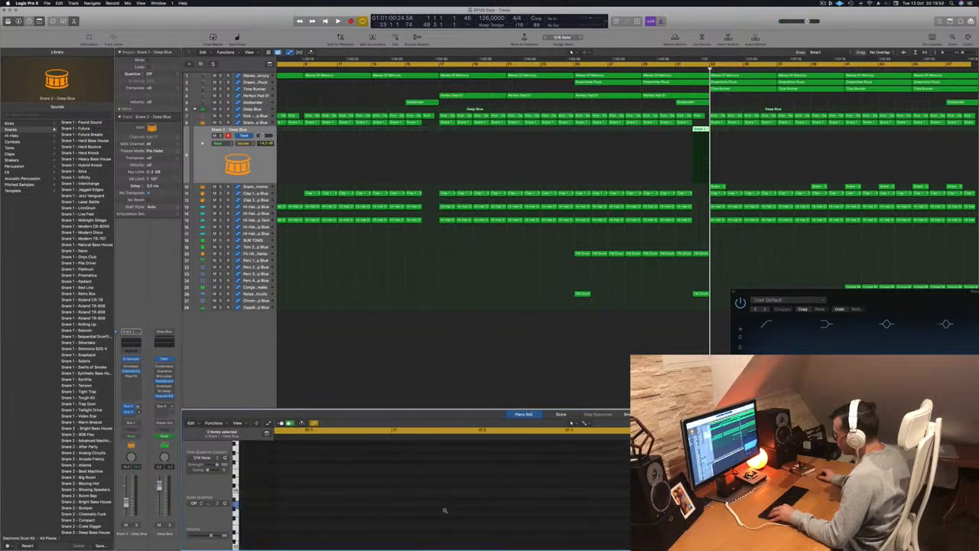
scroll(447, 511, "right", 5)
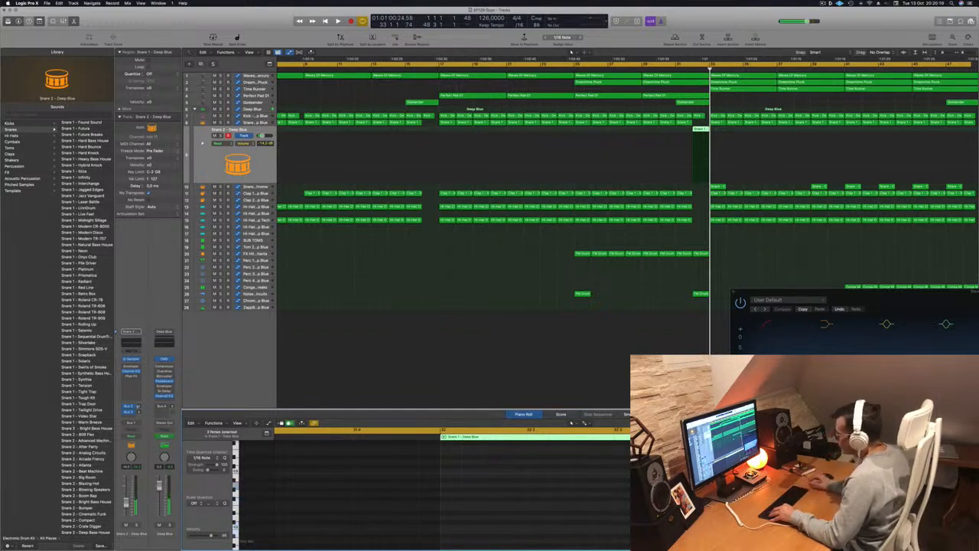
left_click(693, 69)
left_click(697, 66)
left_click_drag(679, 65, 710, 65)
key("space")
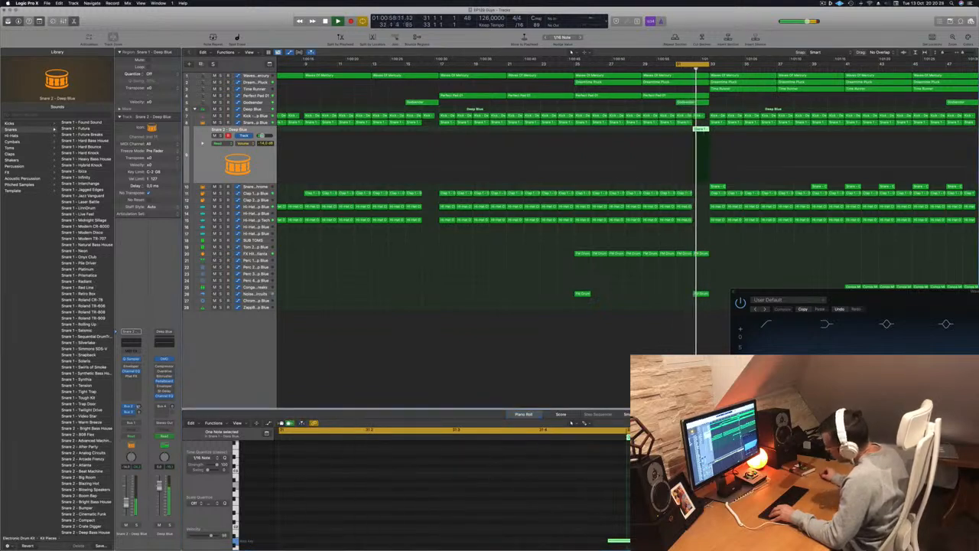
- Adjust the pitch and timing of the bar 32 fill notes and switch the Snare 2 track to Snare 1 - Roland TR-606
left_click_drag(363, 544, 364, 541)
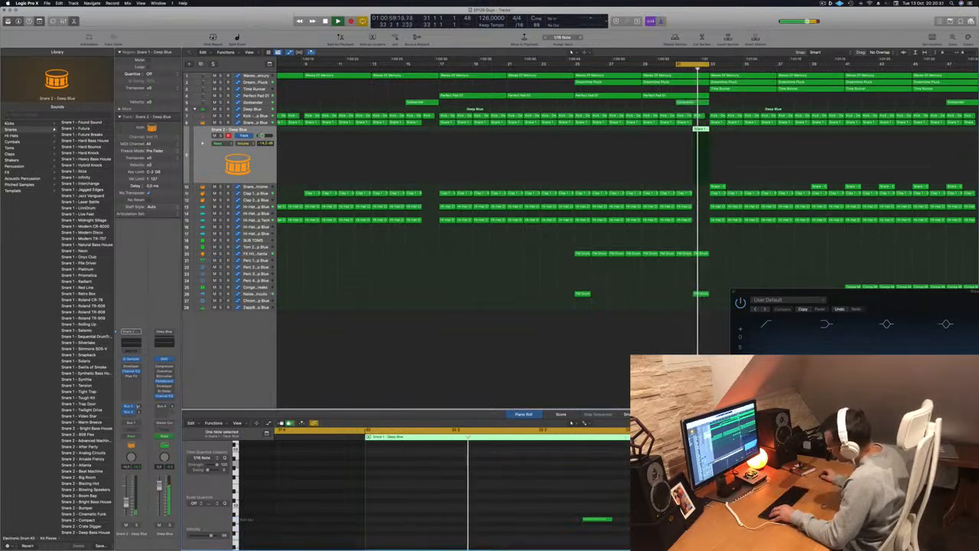
mouse_move(610, 519)
left_mouse_down()
mouse_move(594, 521)
mouse_move(614, 522)
left_mouse_up()
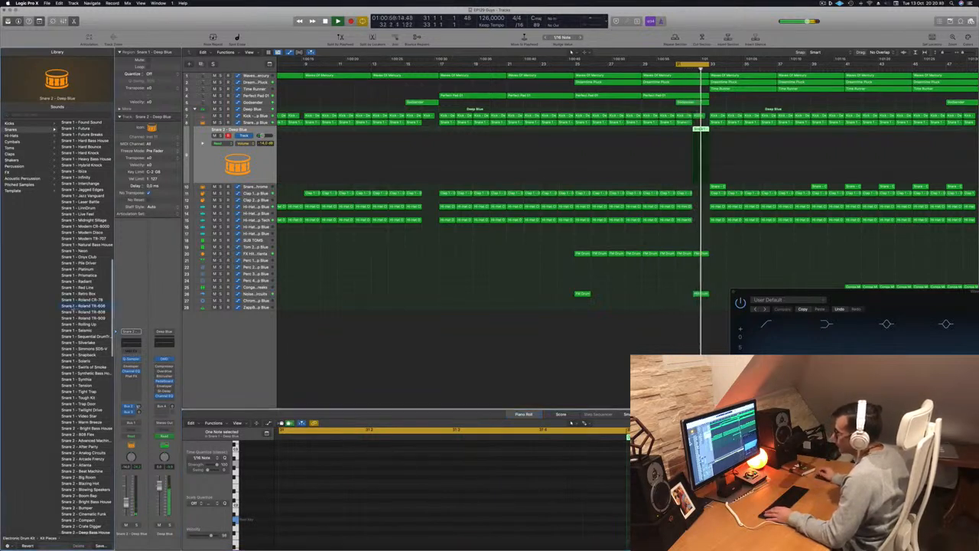
left_click(83, 306)
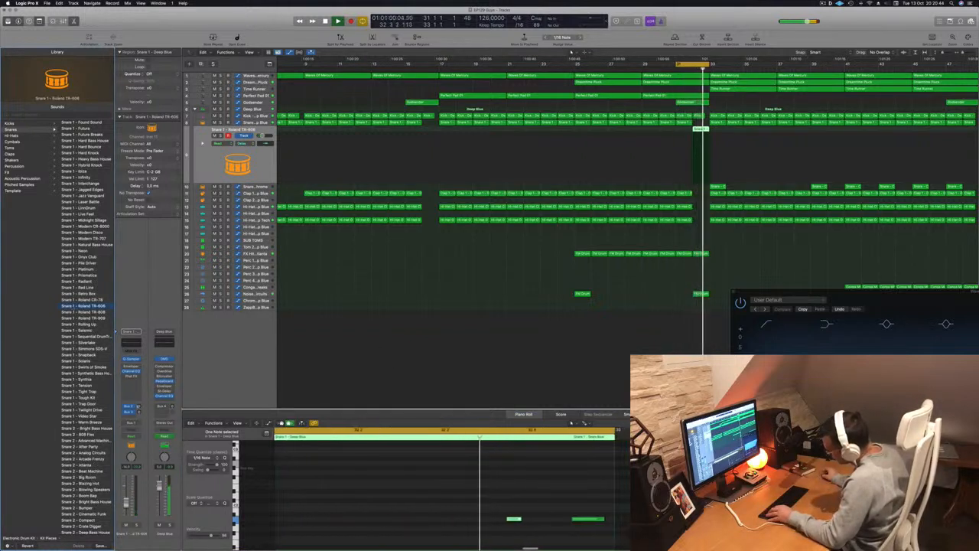
left_click_drag(492, 519, 511, 520)
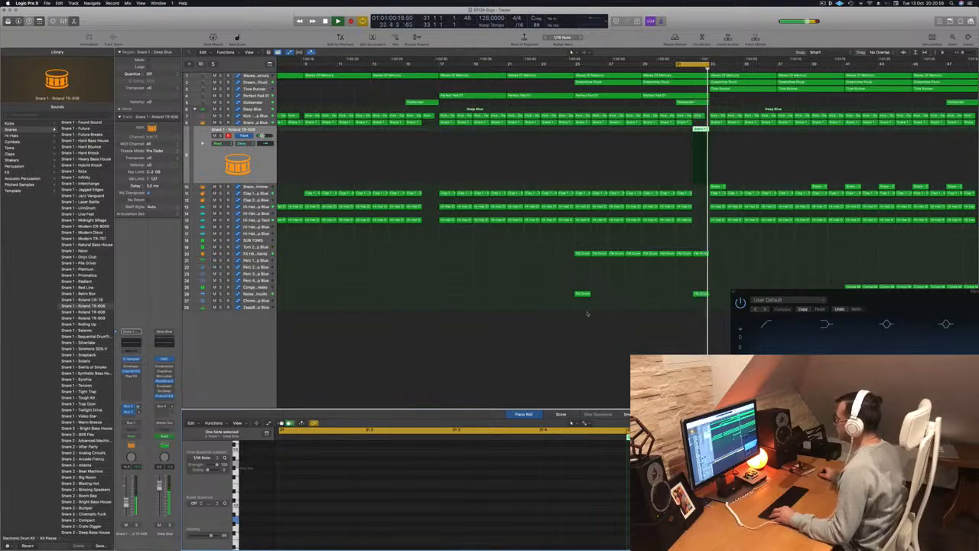
- Refine the snare fill's closing notes with the Snare 1 - Roland TR-808 sound and loop playback from bar 25 to bar 33
key("super+Left")
key("super+Left")
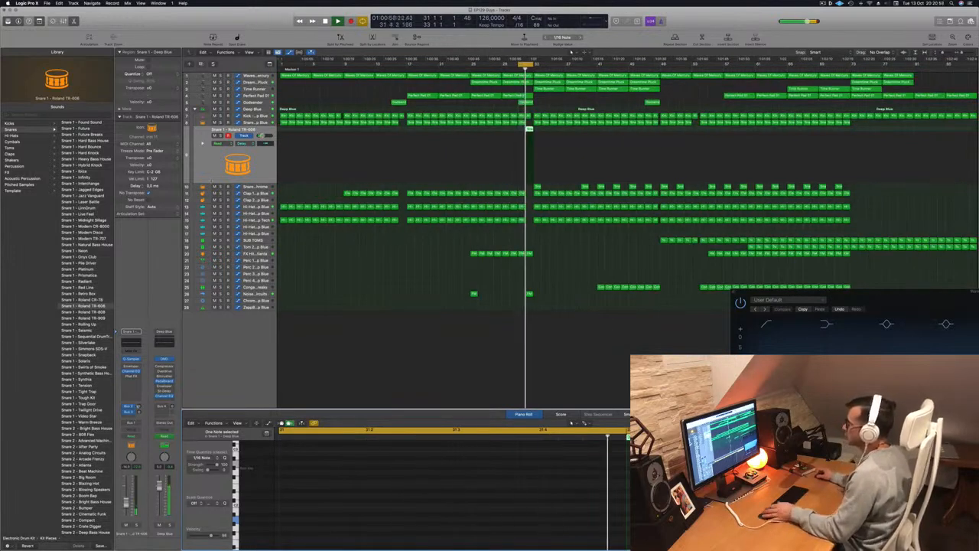
left_click_drag(212, 181, 212, 177)
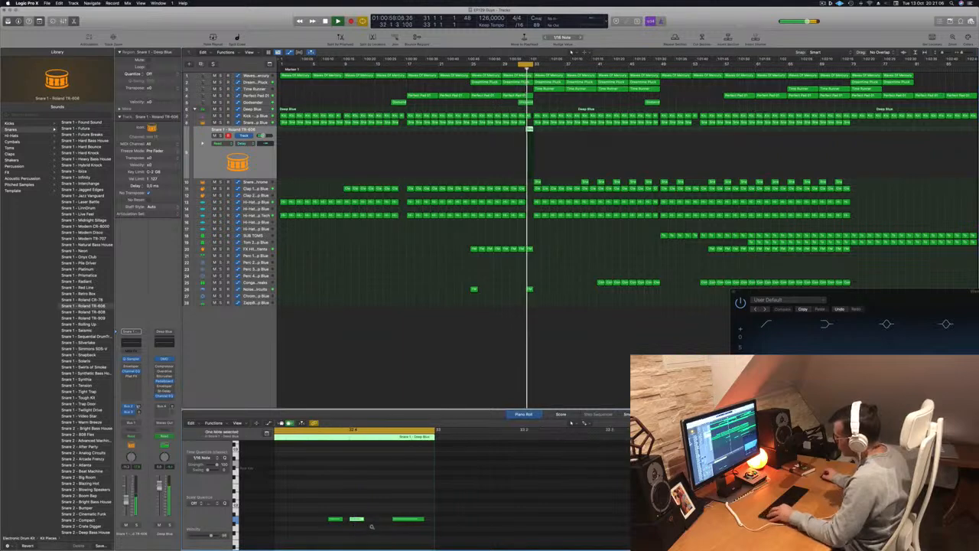
left_click_drag(438, 521, 420, 522)
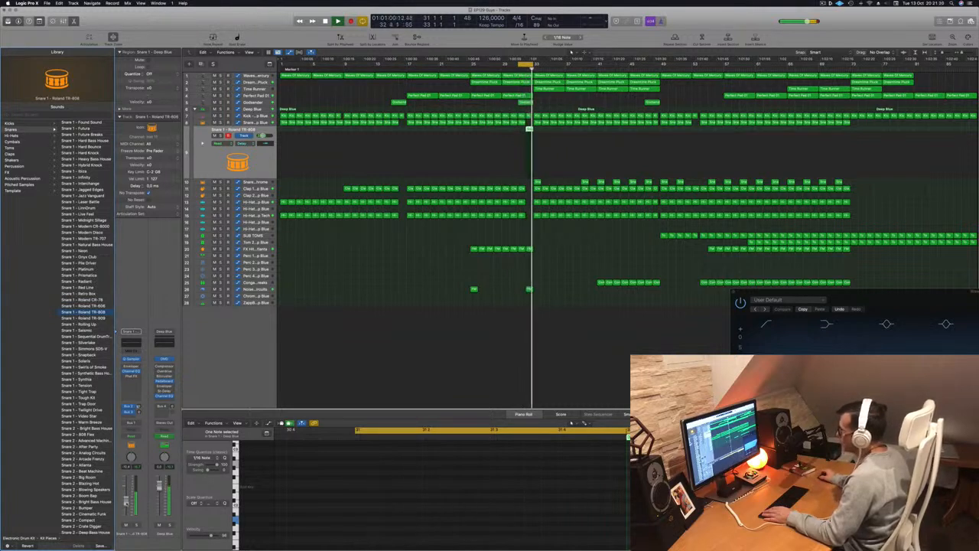
left_click_drag(525, 64, 474, 67)
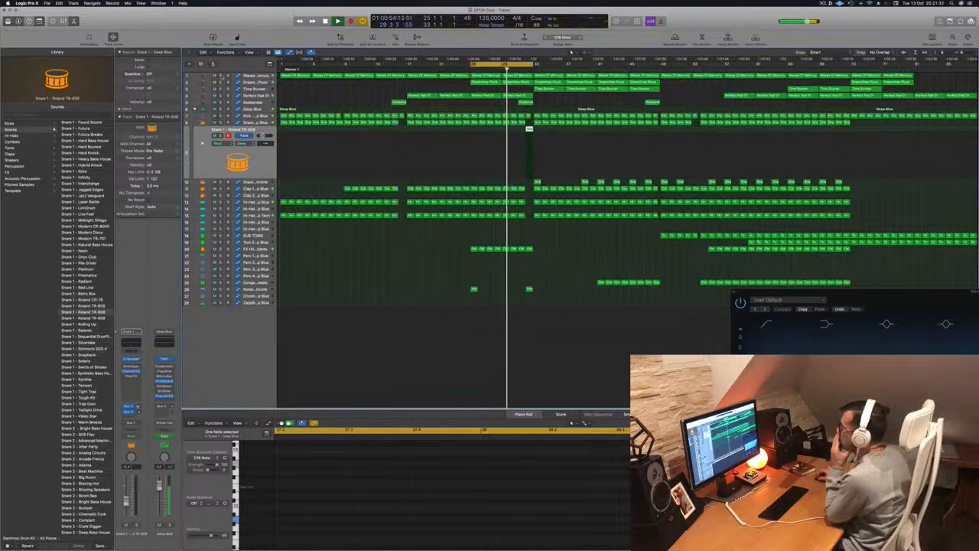
- Check the Waves Of Mercury track in solo, restore the full mix and select the Waves Of Mercury track
left_click(221, 77)
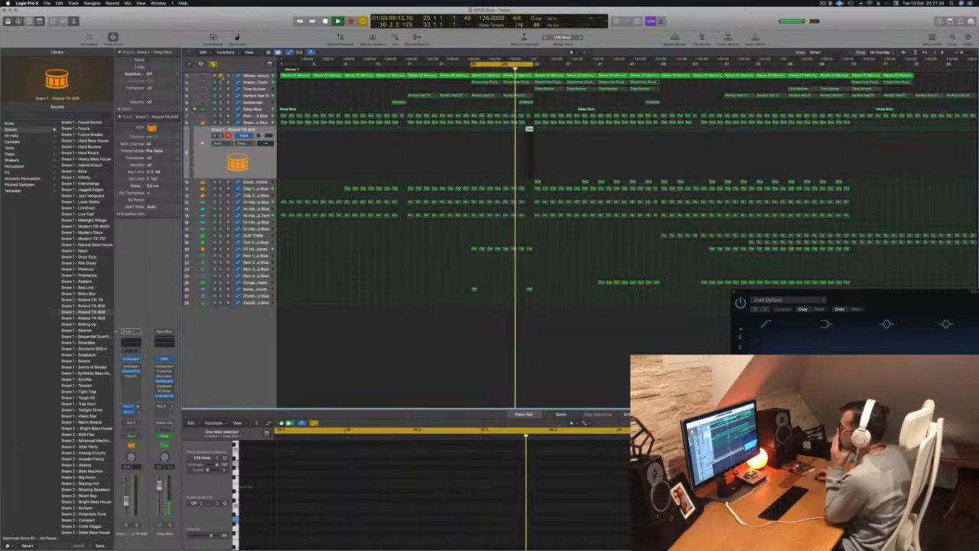
left_click(221, 77)
left_click(395, 103)
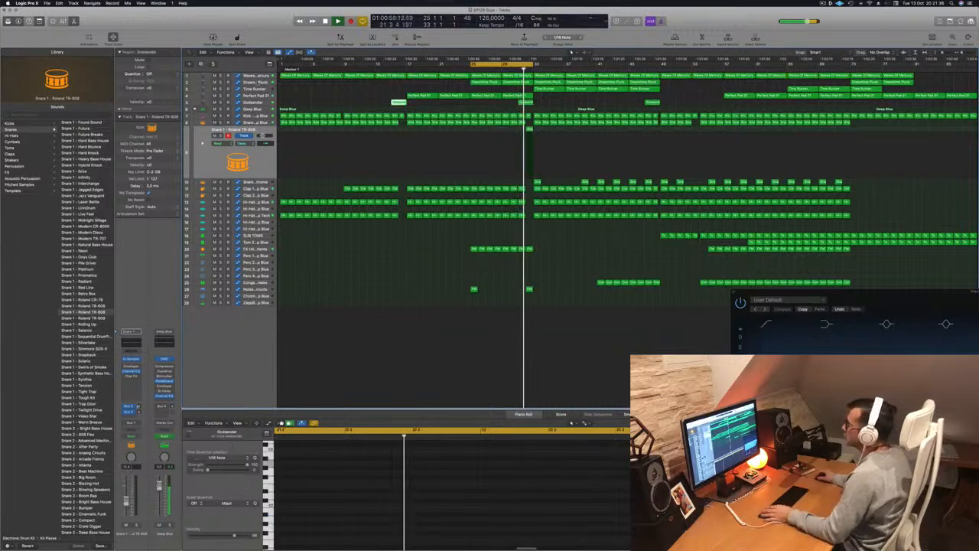
left_click(254, 76)
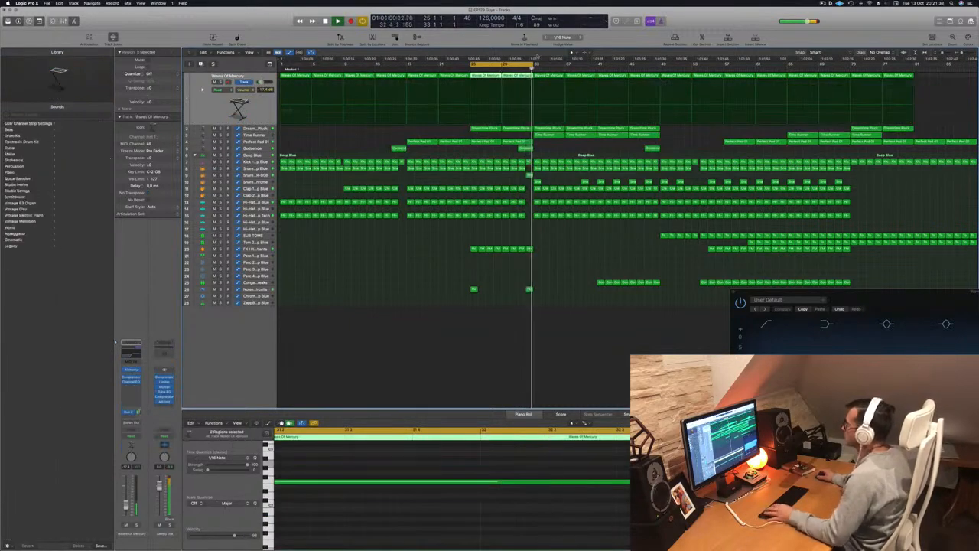
- Set the cycle range's end to about bar 52 and display the Time Runner track with its automation
left_click_drag(532, 64, 683, 64)
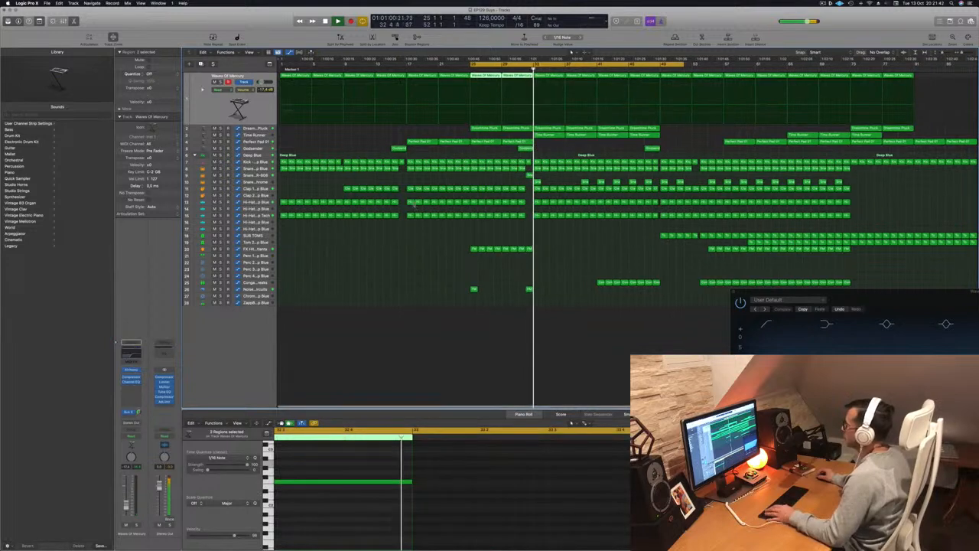
key("super+Right")
key("super+Left")
key("super+Left")
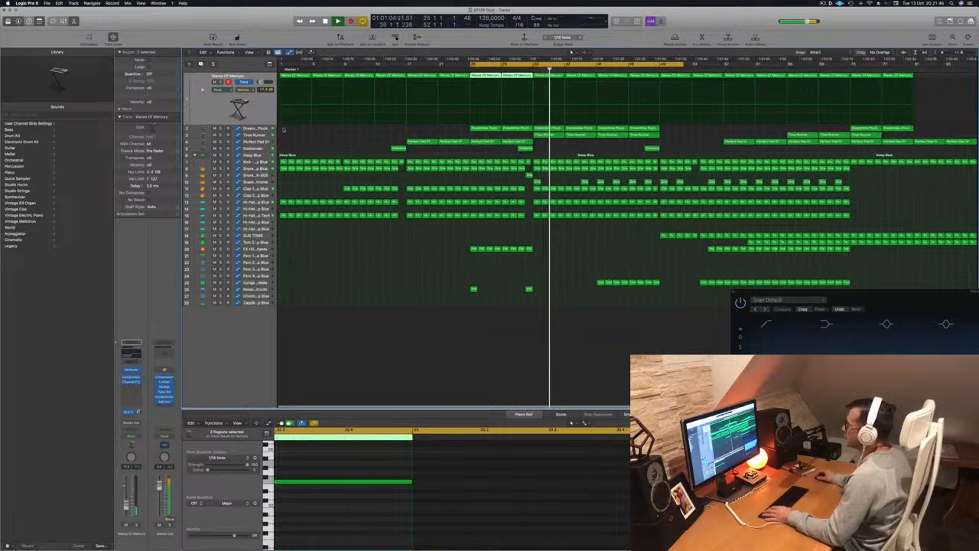
left_click(501, 136)
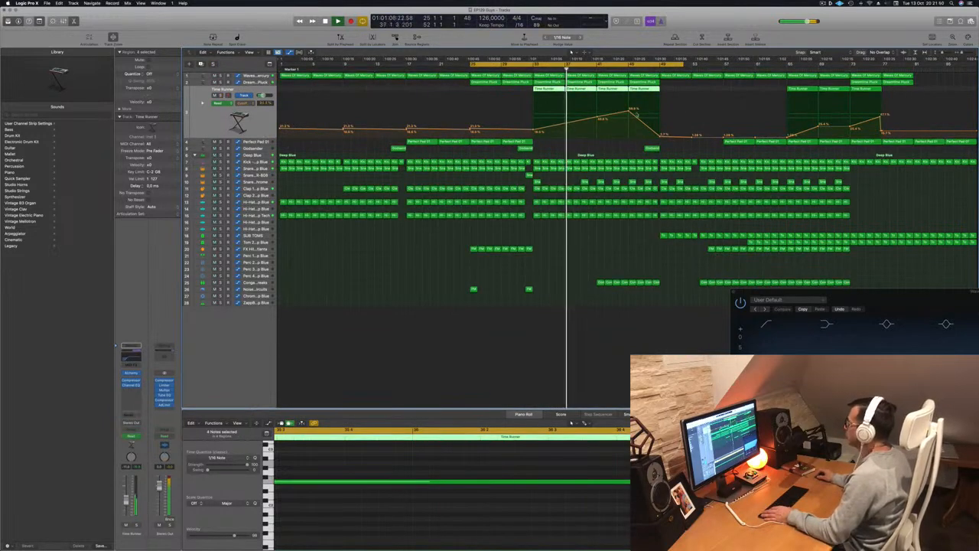
- Lower the Time Runner automation curve between bars 33 and 49 and replay the section from bar 25
left_click_drag(628, 111, 598, 127)
left_click(525, 69)
left_click_drag(534, 130, 533, 136)
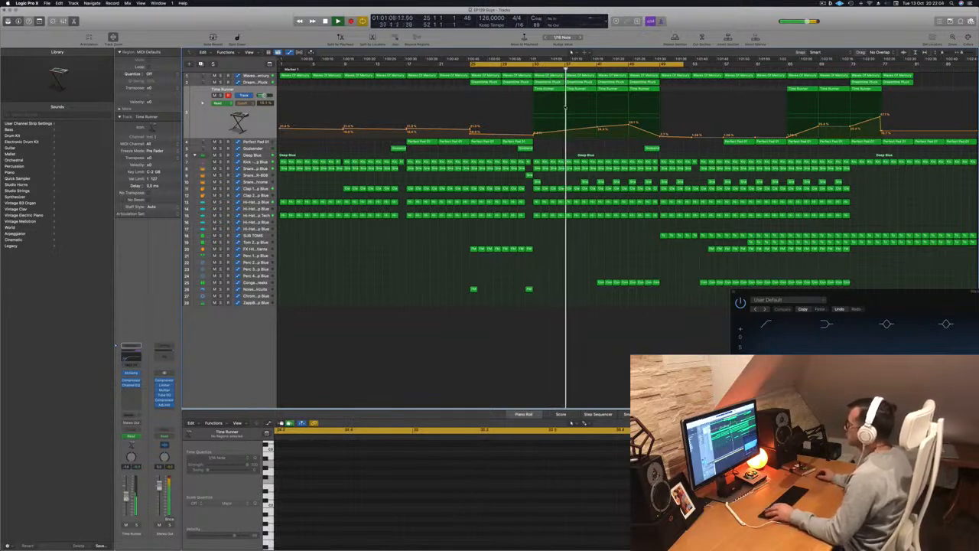
left_click(258, 123)
key("space")
key("space")
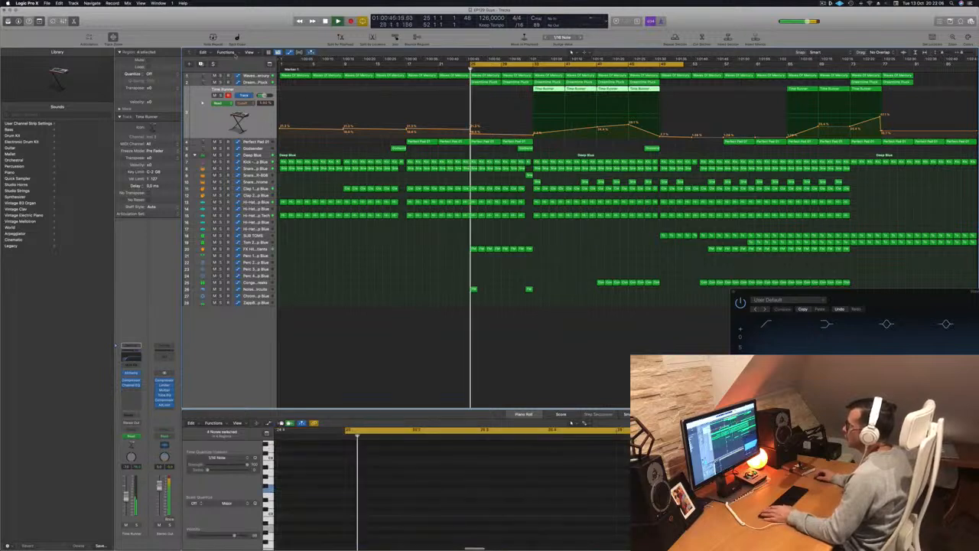
- Add a new instrument track below Time Runner, copy the bar 33 Time Runner region onto it and load Alchemy
key("super+d")
left_click_drag(510, 65, 552, 103)
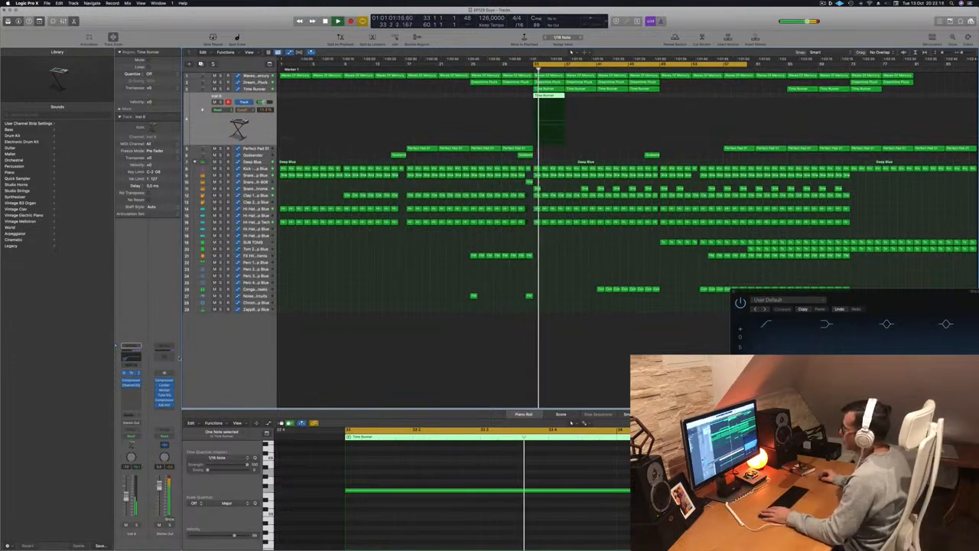
left_click(131, 373)
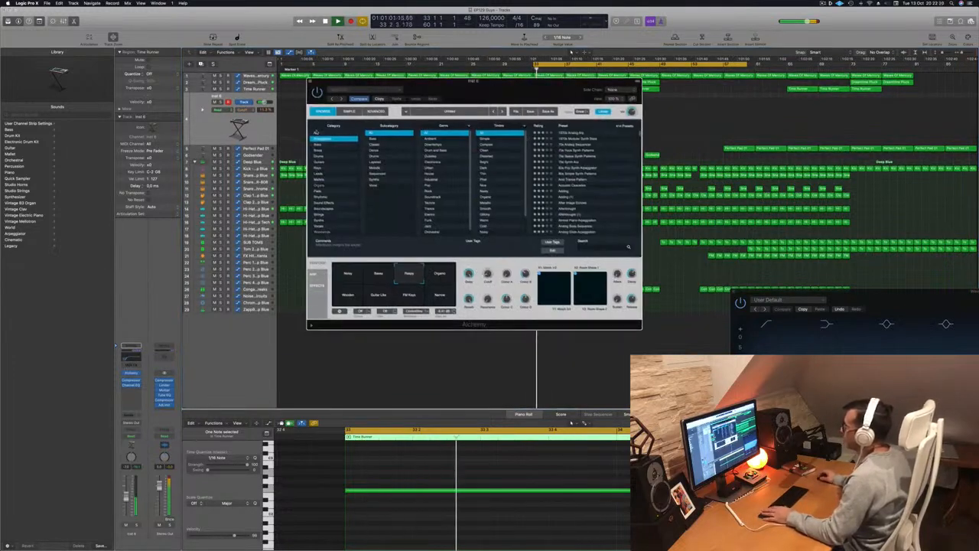
- Try the 1970s Analog Arp preset in Alchemy and audition its performance variations, including Bright Swing
left_click_drag(557, 80, 651, 119)
left_click(490, 306)
left_click(512, 304)
left_click(543, 303)
left_click(461, 328)
left_click(536, 329)
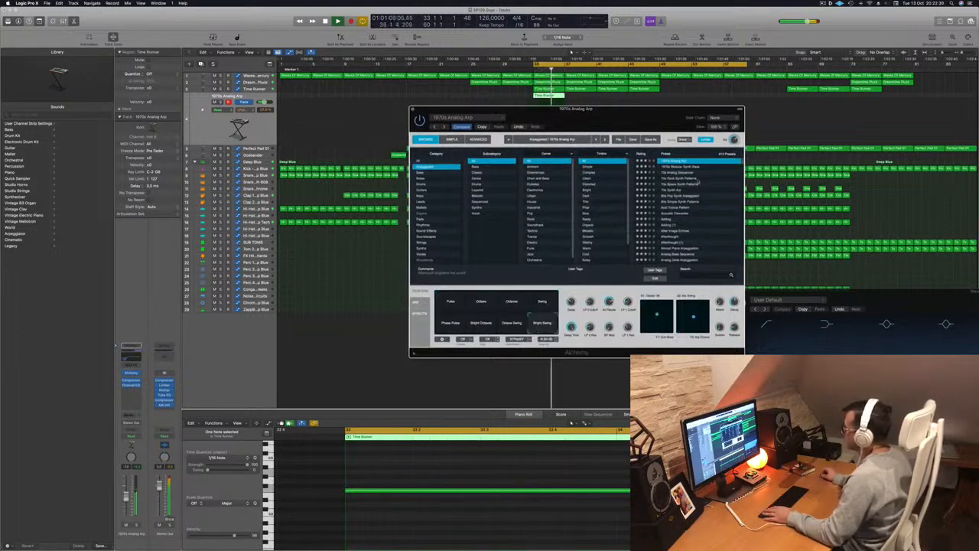
- Try the 1970s Modular Synth Bass preset, repeat the new track's region up to bar 49 and end the cycle there
left_click(692, 167)
left_click_drag(635, 108, 591, 153)
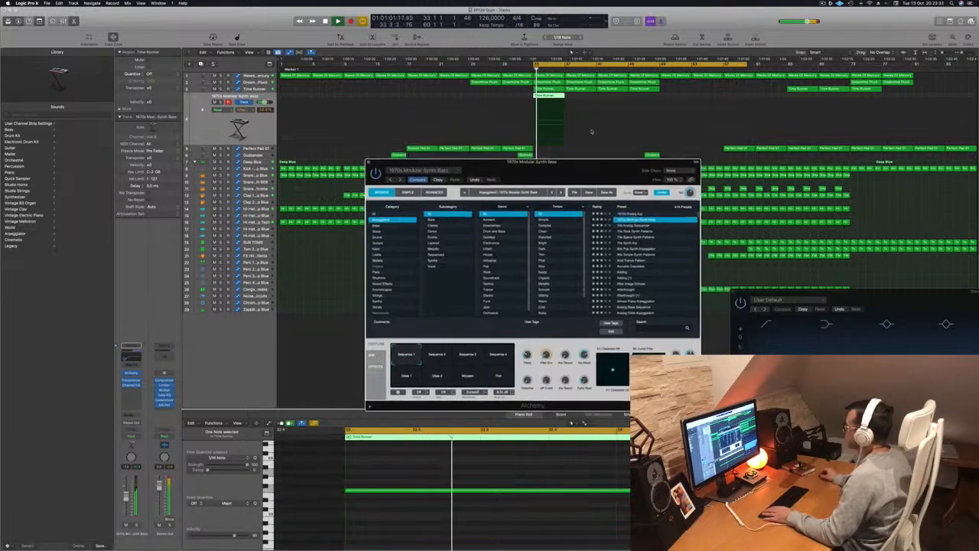
left_click_drag(549, 98, 617, 103)
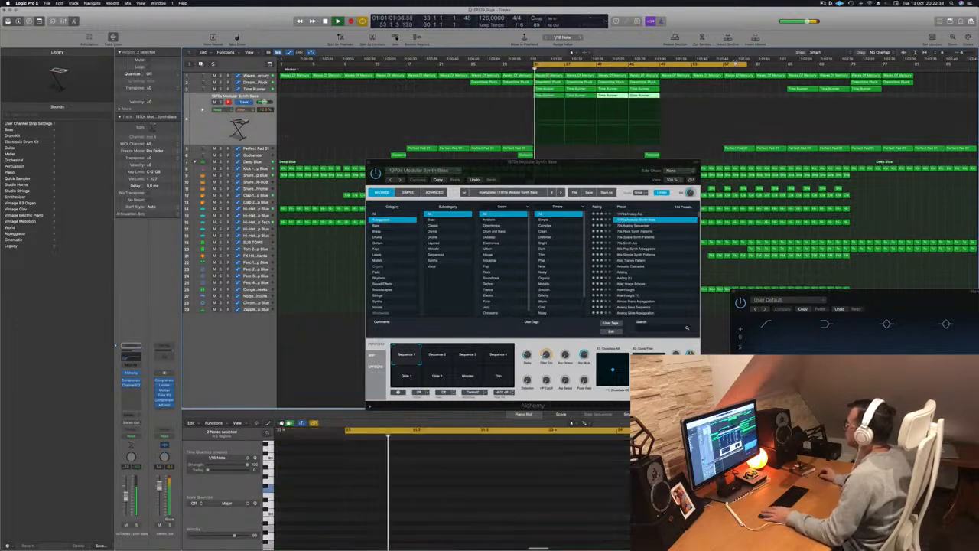
left_click_drag(748, 67, 659, 77)
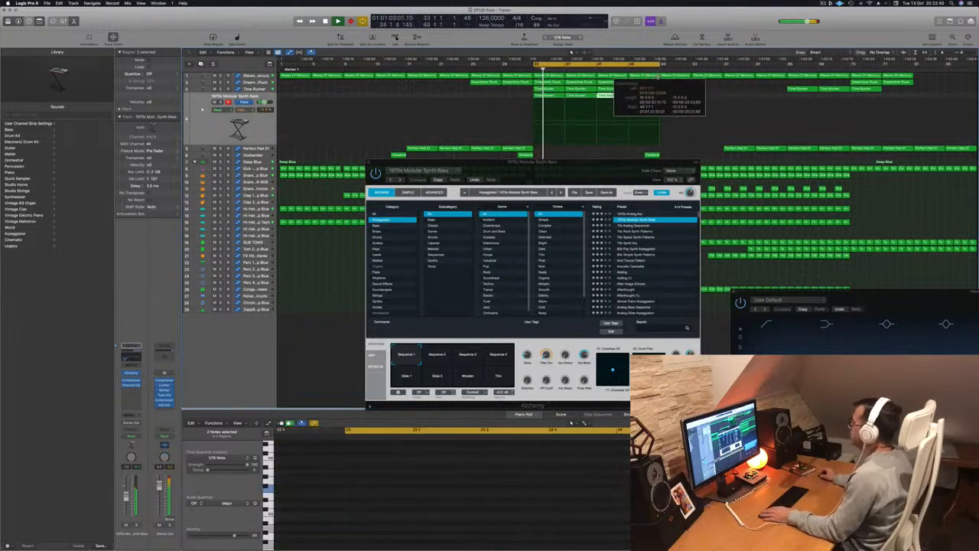
- Audition the 70s Analog Sequencer, Rock Synth Patterns, Space Synth Patterns and Synth Arp presets, plus 80s Pop Synth Arpeggiator
left_click_drag(553, 162, 490, 108)
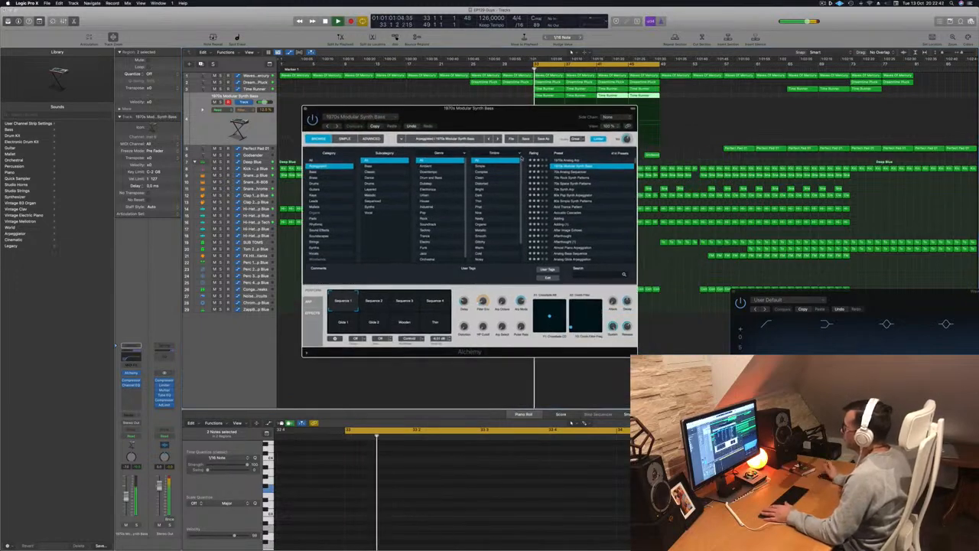
left_click(566, 173)
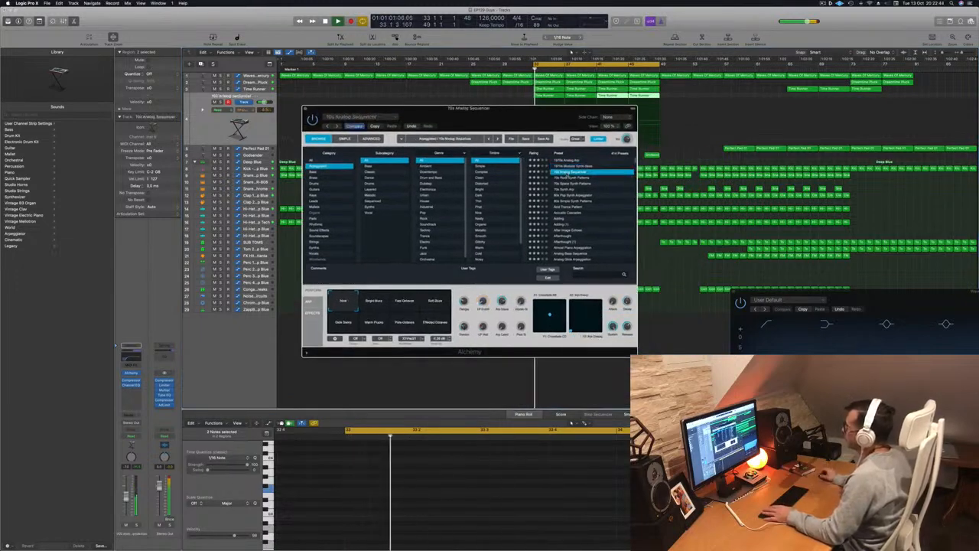
left_click_drag(534, 129, 611, 168)
left_click(641, 219)
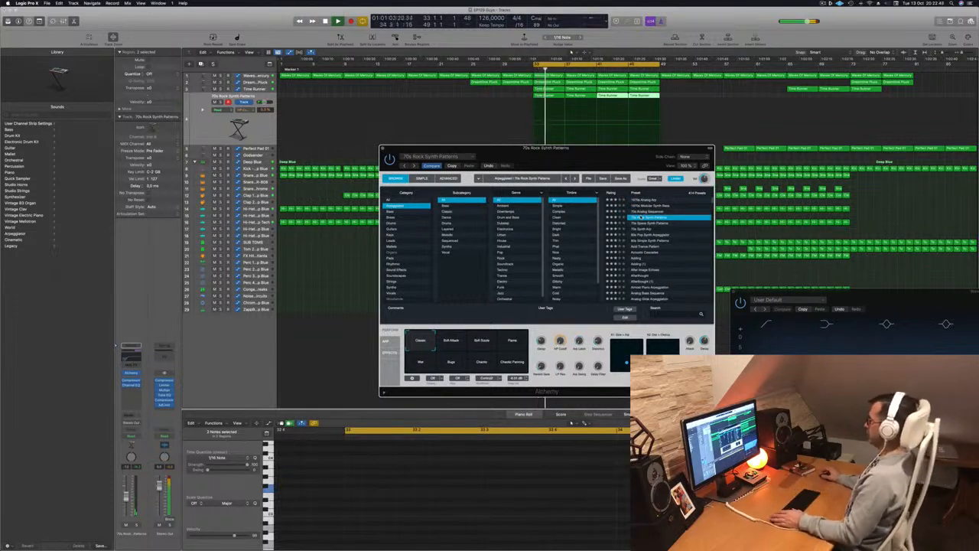
left_click(647, 223)
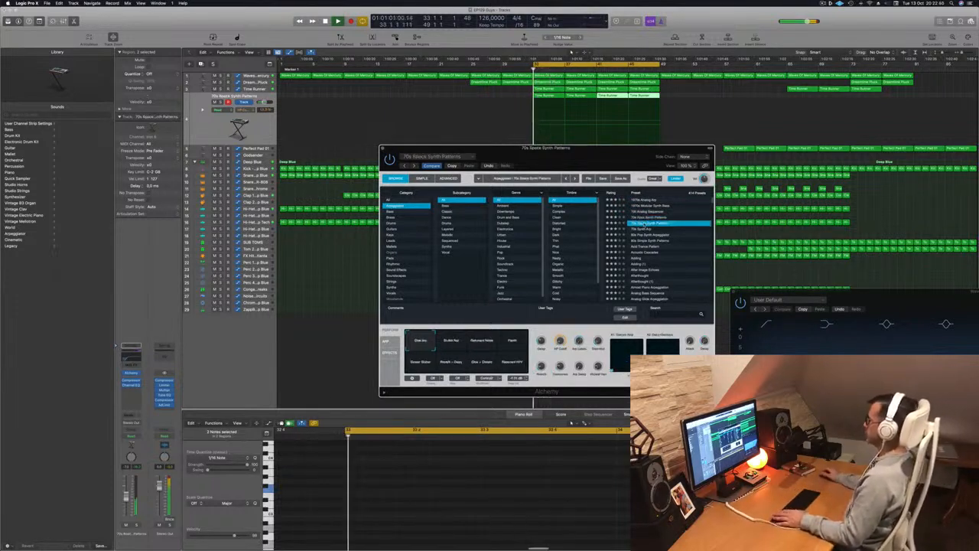
left_click(646, 229)
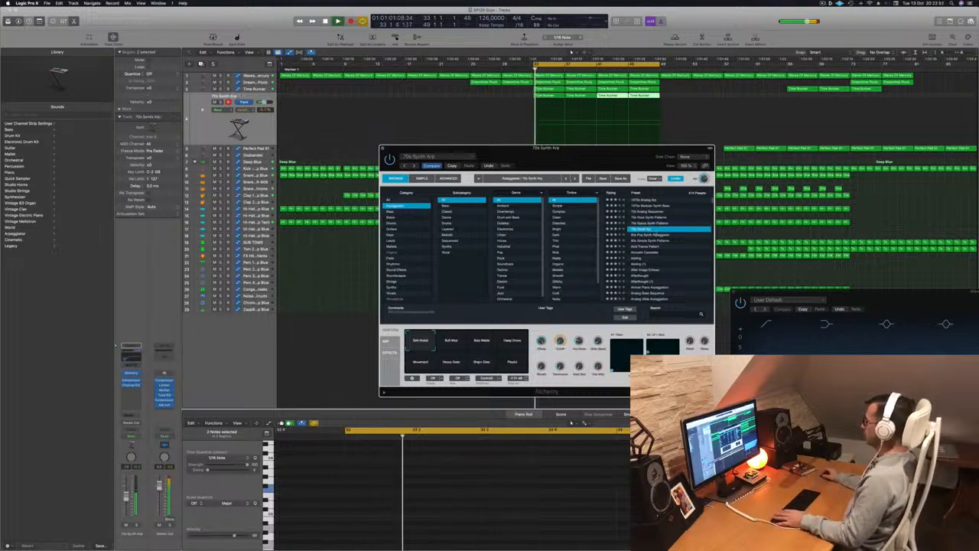
left_click(649, 234)
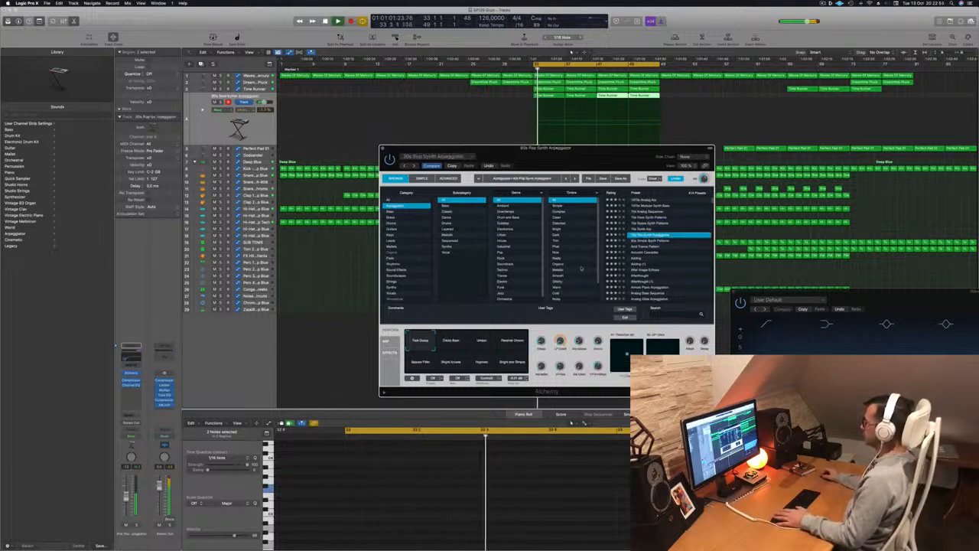
- Audition all performance variations of the 80s Pop Synth Arpeggiator preset and return to Clicky Bass
left_click(453, 344)
left_click(475, 342)
left_click(507, 344)
left_click(427, 364)
left_click(452, 365)
left_click(480, 367)
left_click(514, 365)
left_click(455, 342)
key("space")
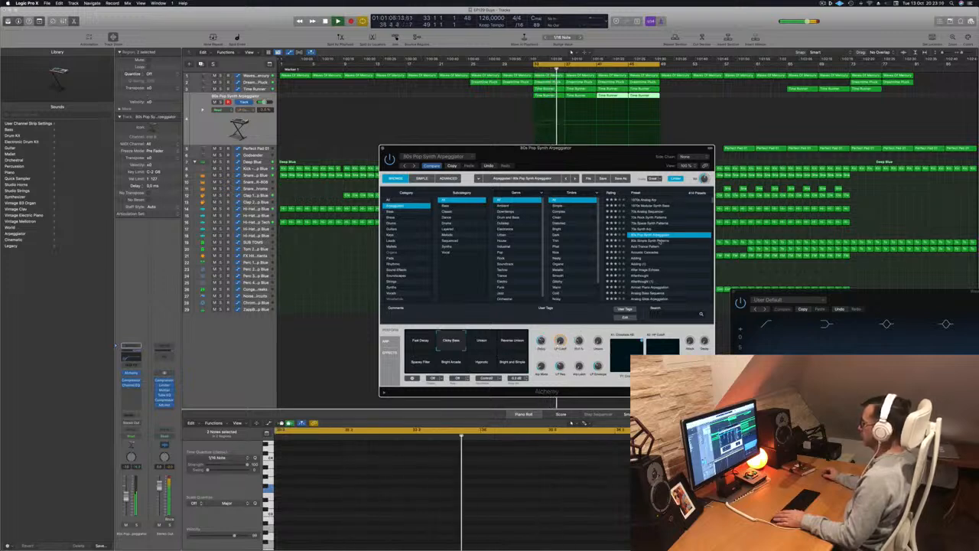
- Audition further arpeggiator presets from 80s Simple Synth Patterns and Acid Trance Pattern to Adding and Afterthought
left_click(660, 241)
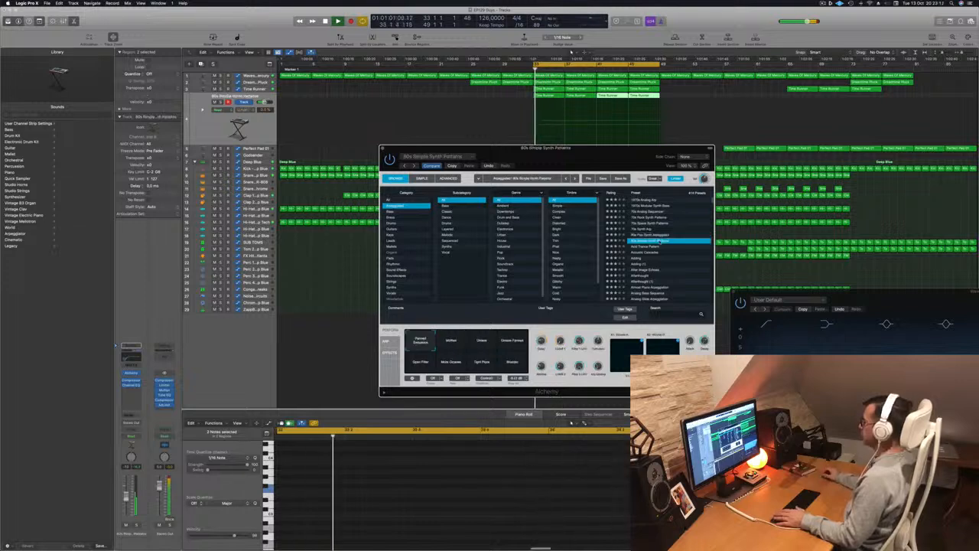
key("Down")
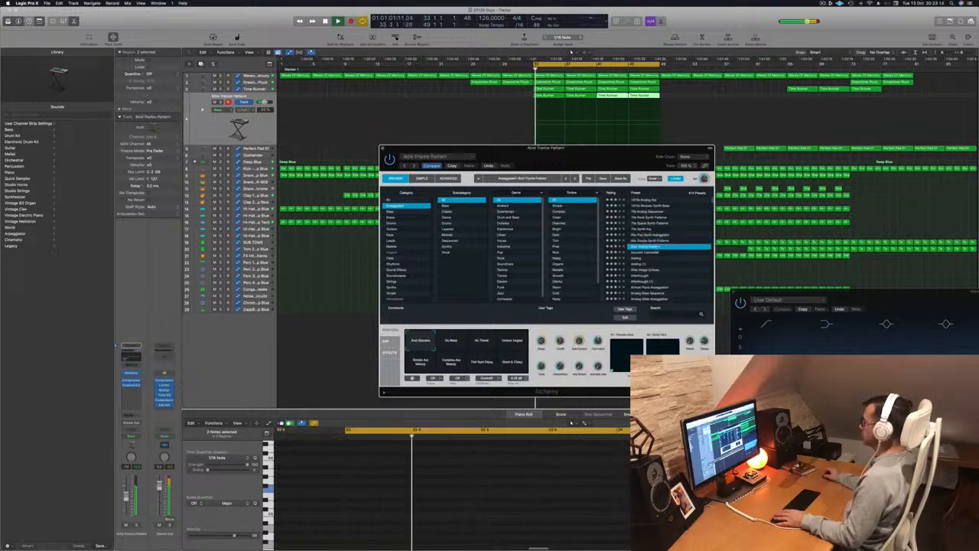
left_click(647, 253)
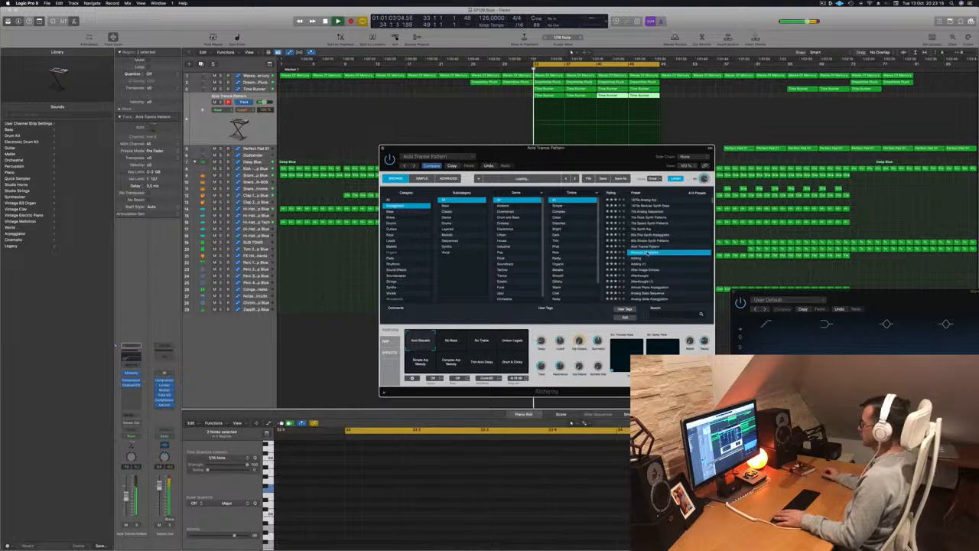
left_click(643, 258)
key("space")
scroll(659, 262, "down", 2)
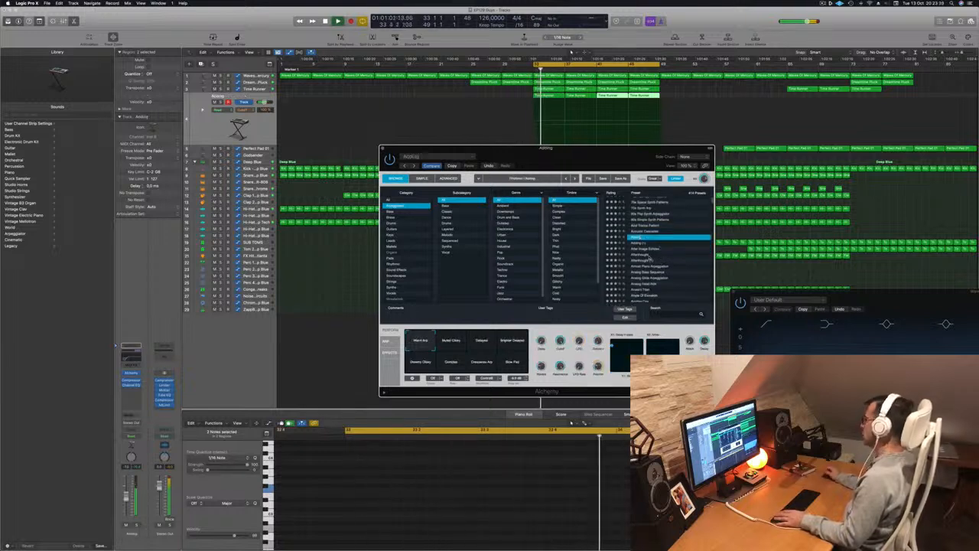
left_click(650, 255)
scroll(673, 253, "down", 2)
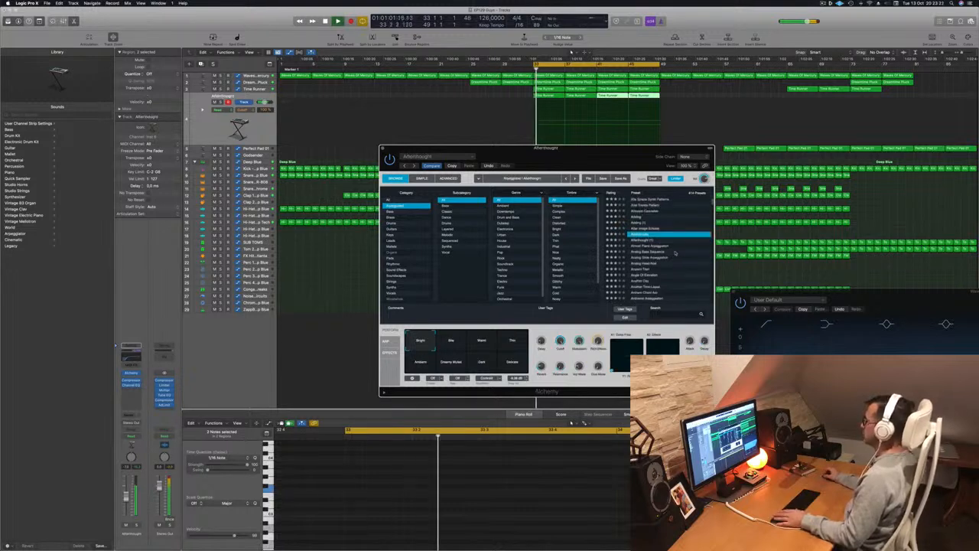
- Load the Analog Glide Arpeggiation preset, compare its performance variations and choose Low Dirty Glide
left_click(650, 258)
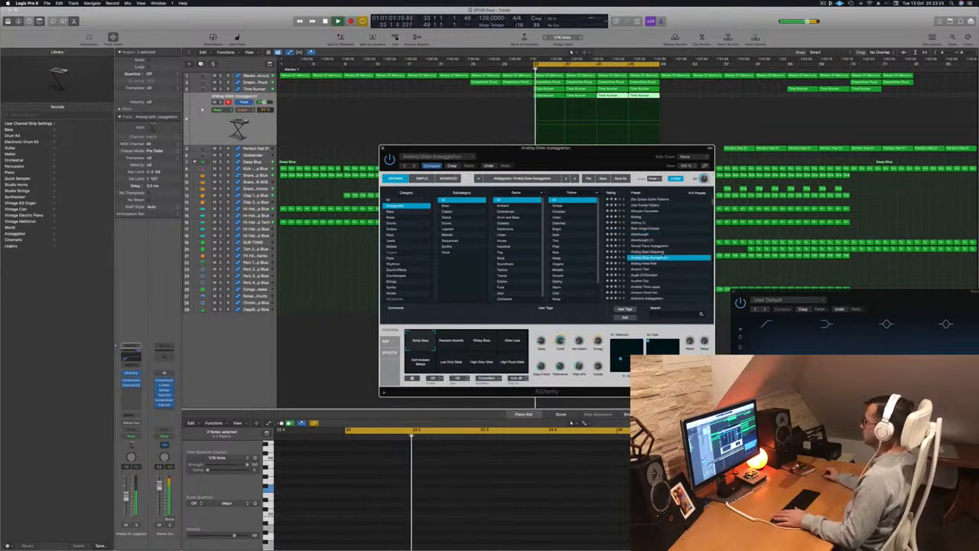
scroll(663, 254, "down", 2)
scroll(664, 254, "down", 2)
left_click(449, 341)
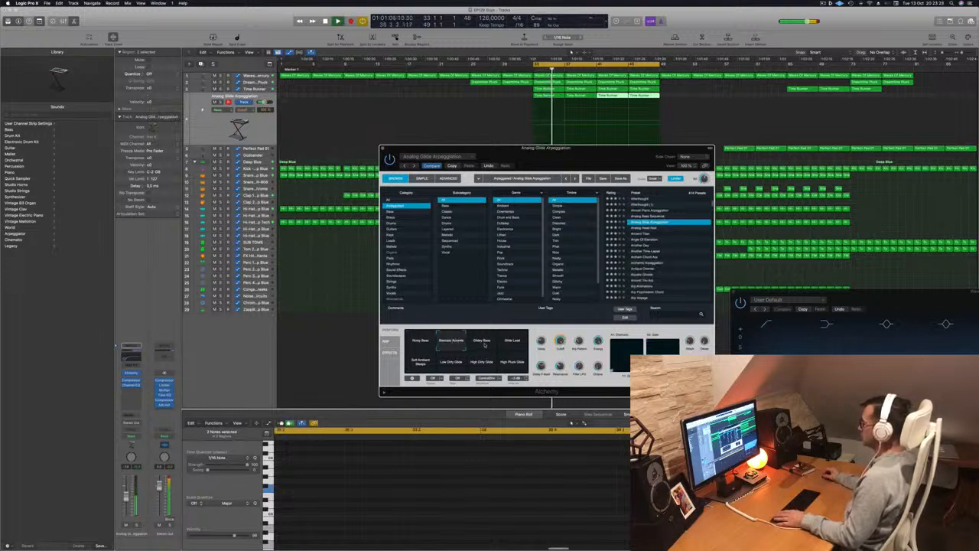
left_click(486, 344)
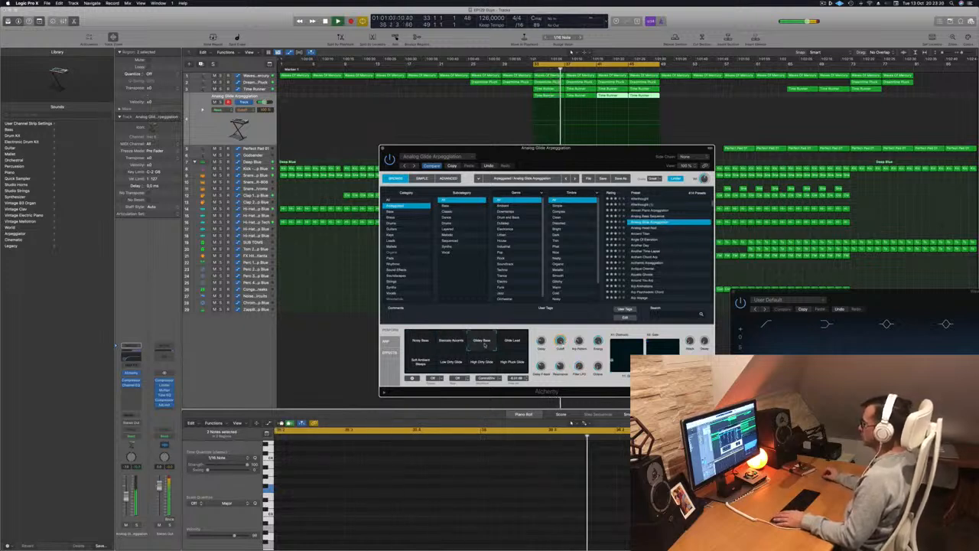
left_click(510, 343)
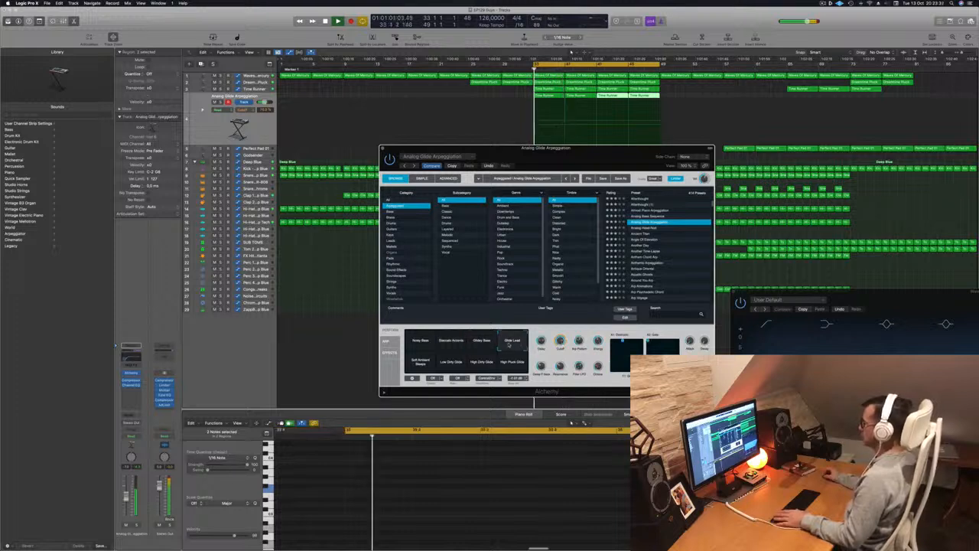
left_click(420, 366)
left_click(453, 366)
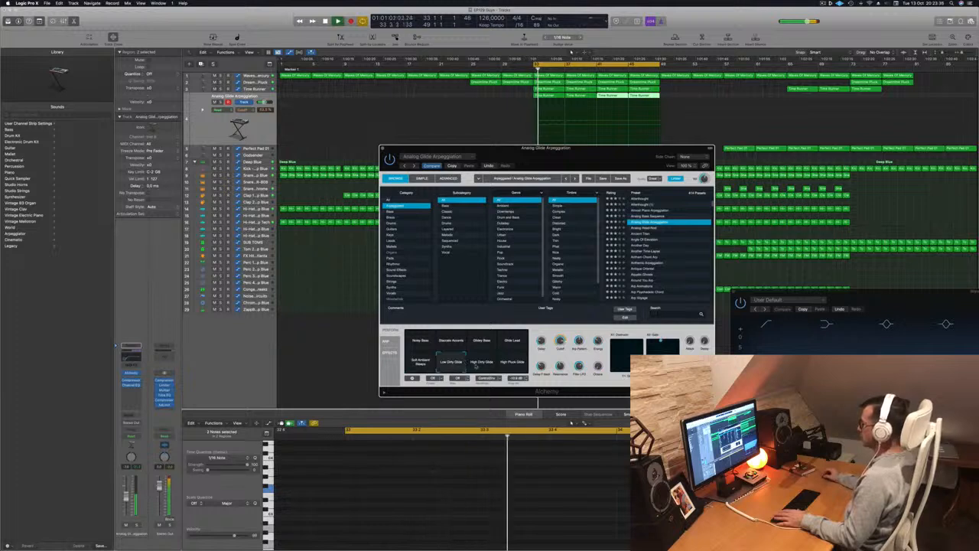
left_click(482, 364)
left_click(513, 365)
left_click(451, 365)
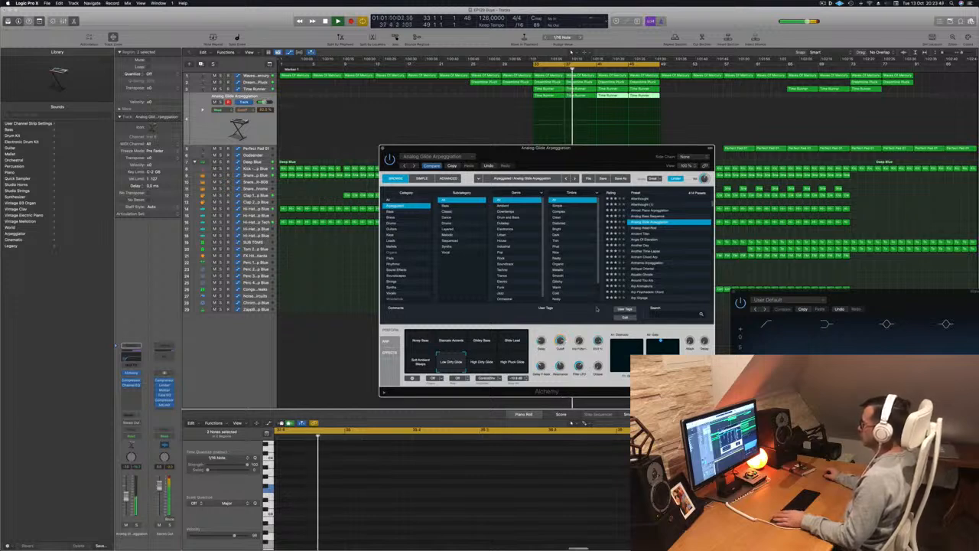
- Replay the new arpeggio within the mix from bar 33 and bring its Alchemy instrument back into view
left_click_drag(572, 148, 639, 141)
key("v")
key("space")
key("space")
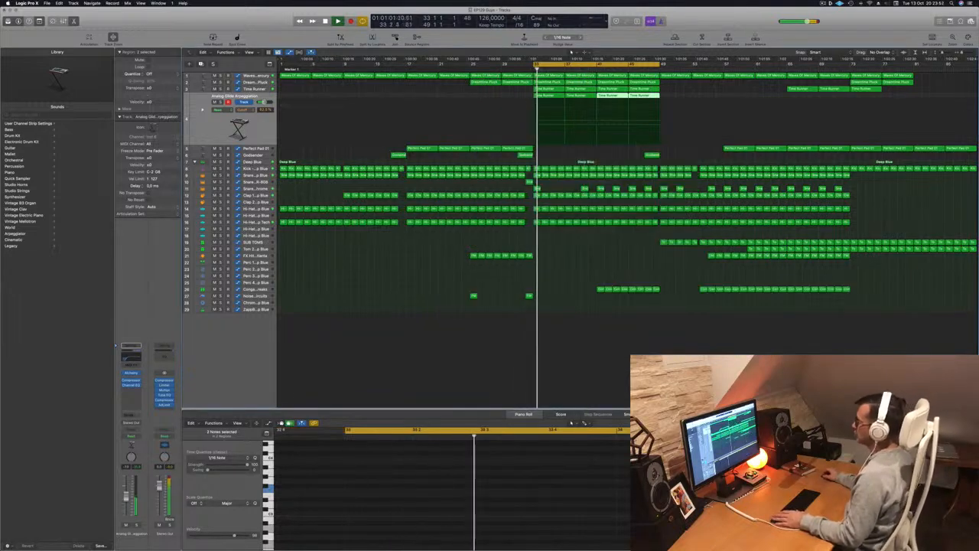
left_click(376, 322)
left_click(131, 374)
left_click_drag(630, 151, 601, 125)
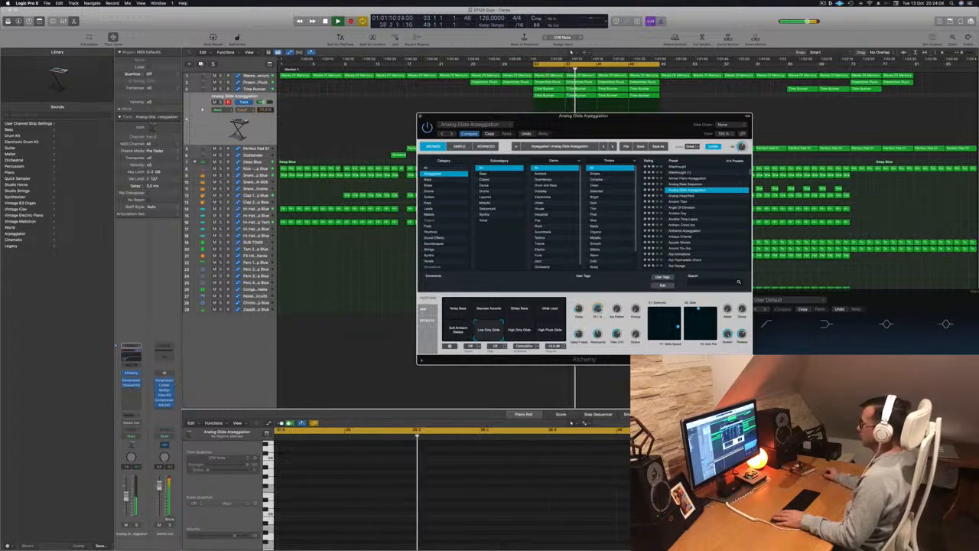
key("space")
key("space")
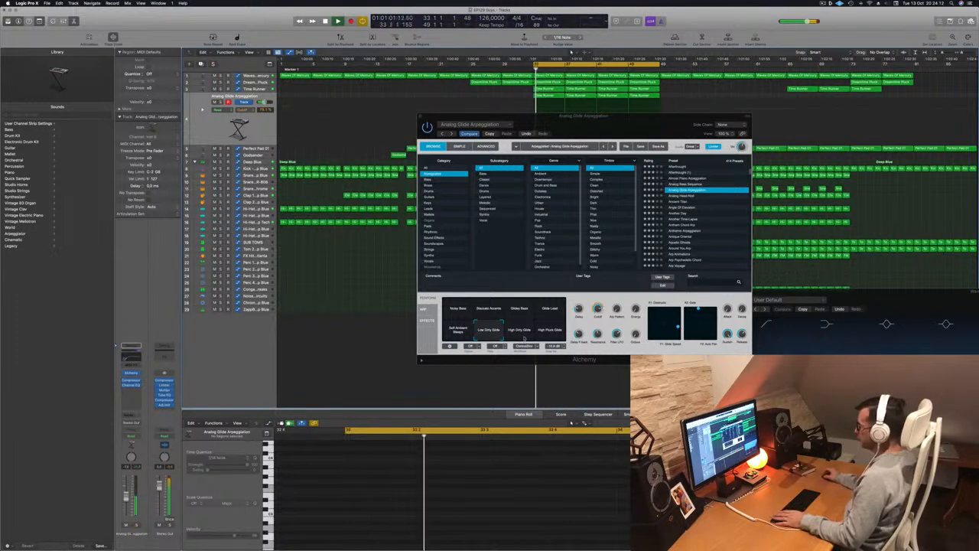
- Lower the Cutoff of the Analog Glide Arpeggiation sound, close its instrument window and replay the mix
left_click_drag(599, 309, 598, 313)
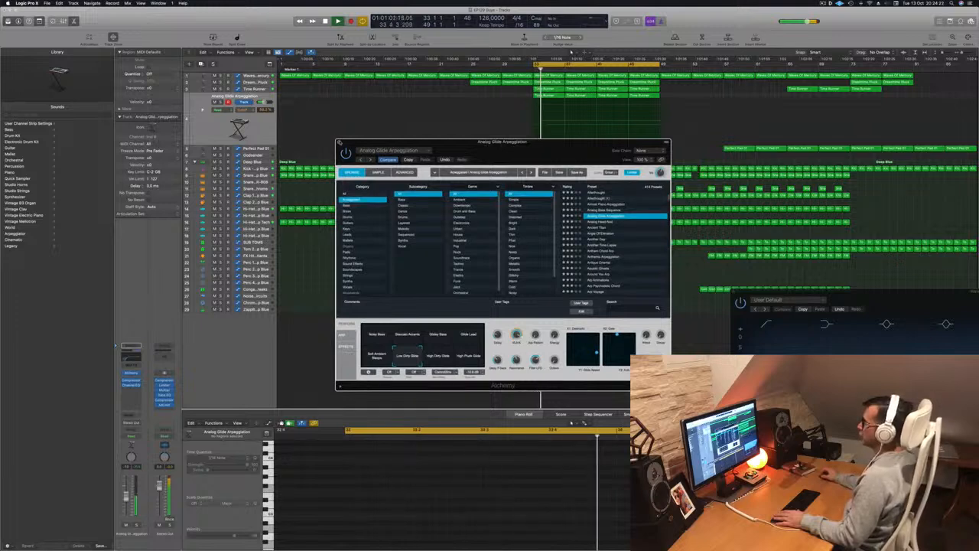
left_click(340, 143)
key("space")
key("space")
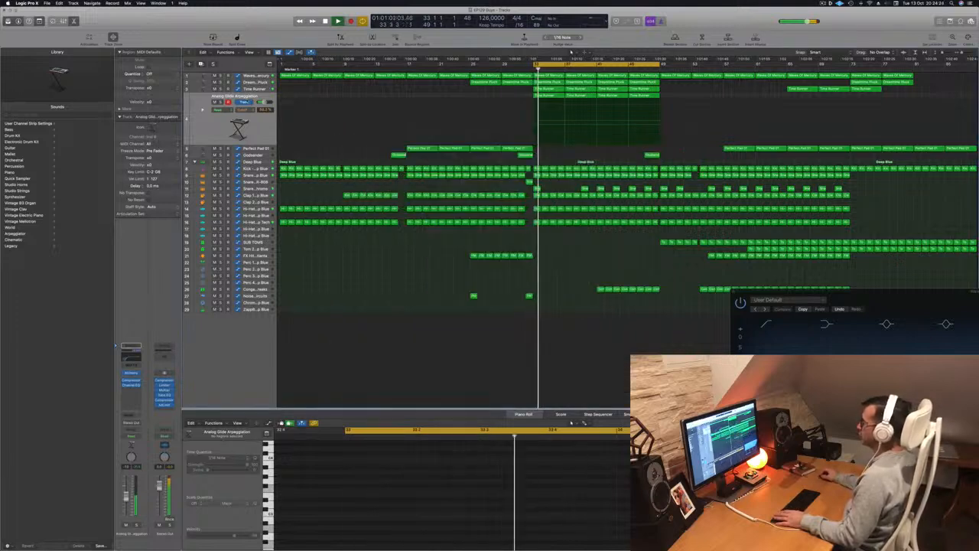
- Compare the Time Runner and Analog Glide Arpeggiation tracks and replay the section from bar 33
left_click(350, 104)
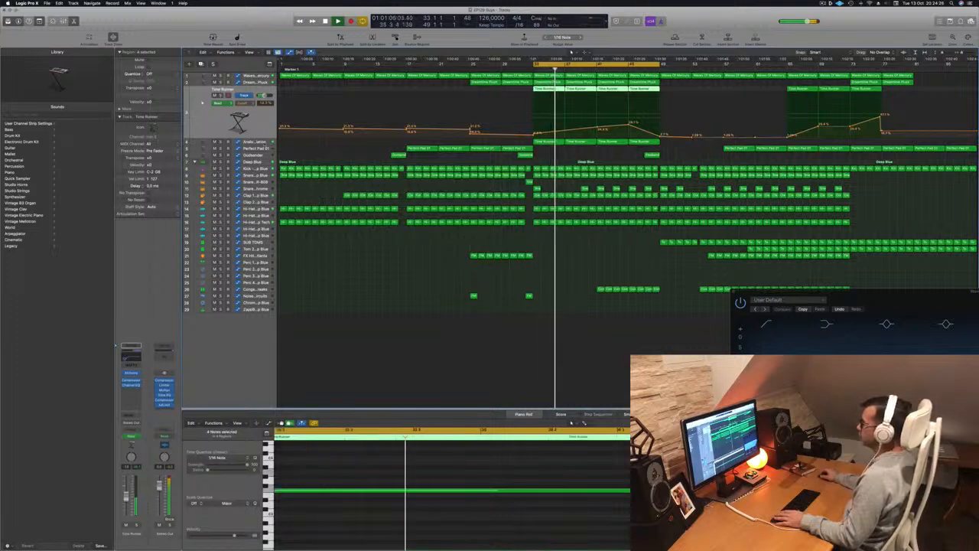
key("a")
key("space")
key("space")
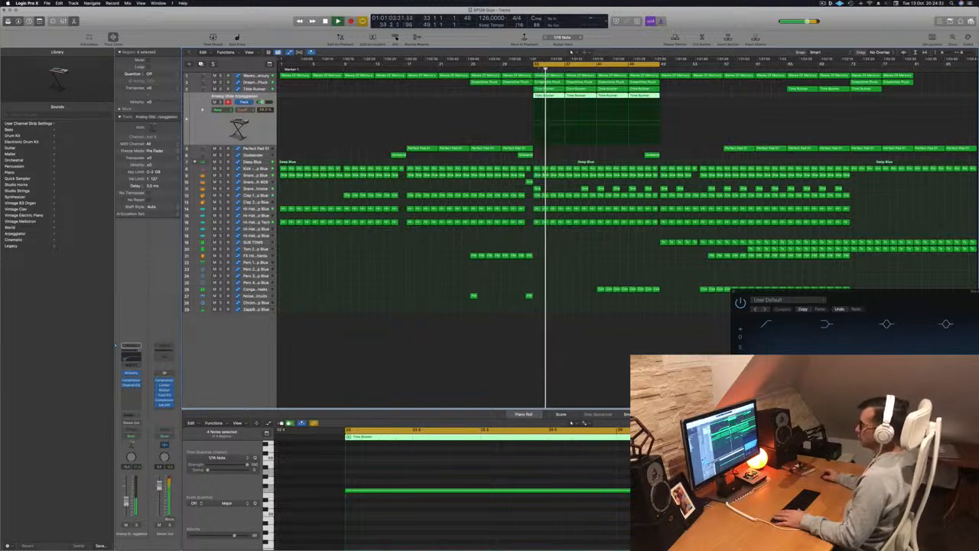
key("space")
key("space")
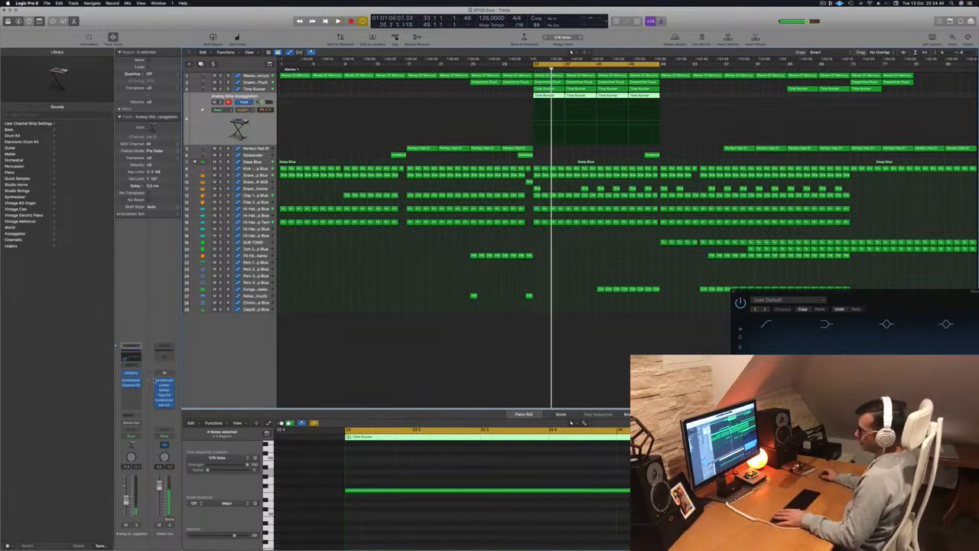
key("space")
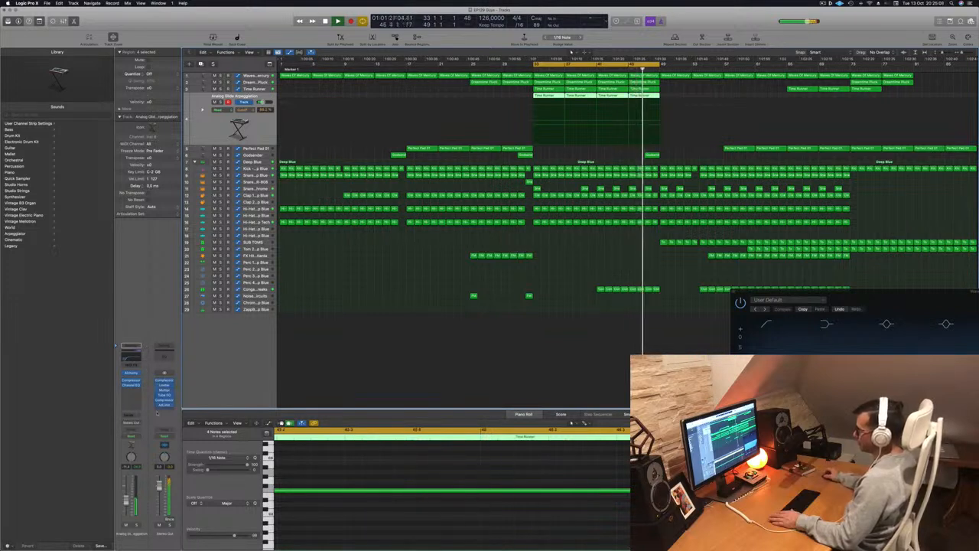
- Deselect the regions and extend the playback cycle range to about bar 81
left_click(321, 292)
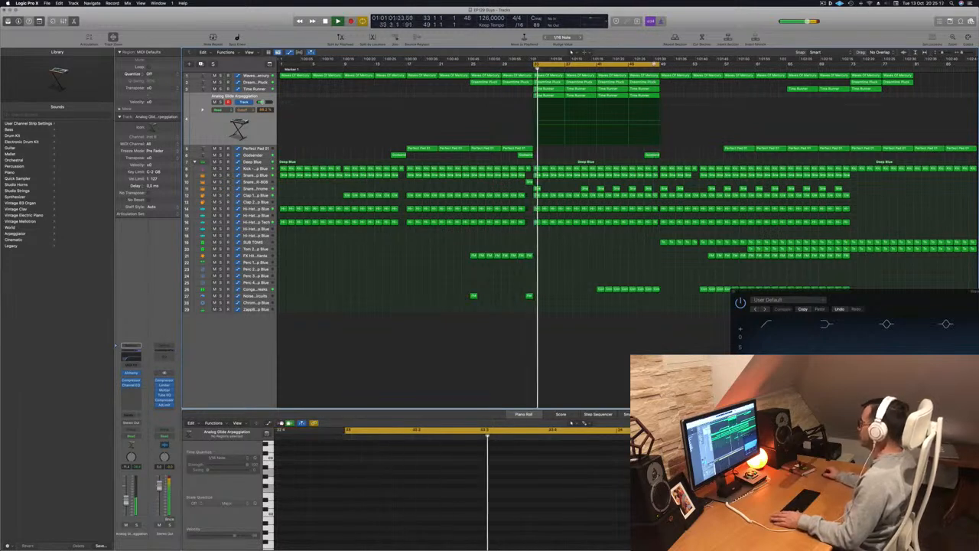
left_click_drag(643, 75, 915, 77)
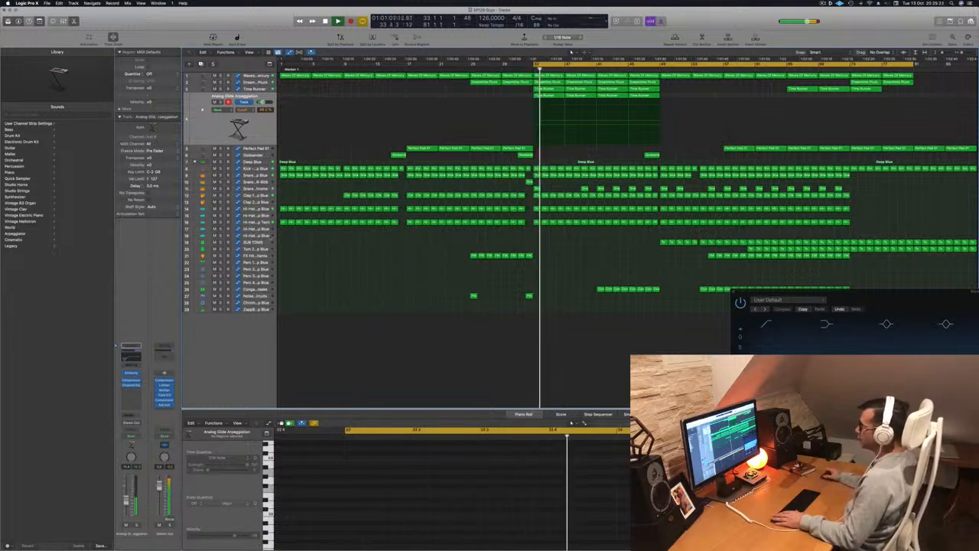
- Duplicate the Time Runner track and copy its region at bar 33 onto the new track
left_click(261, 127)
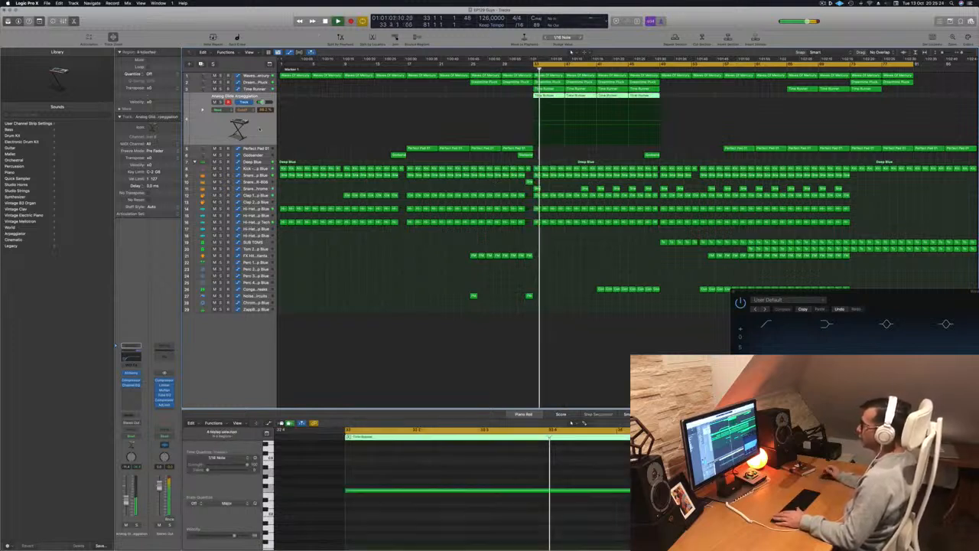
left_click(265, 89)
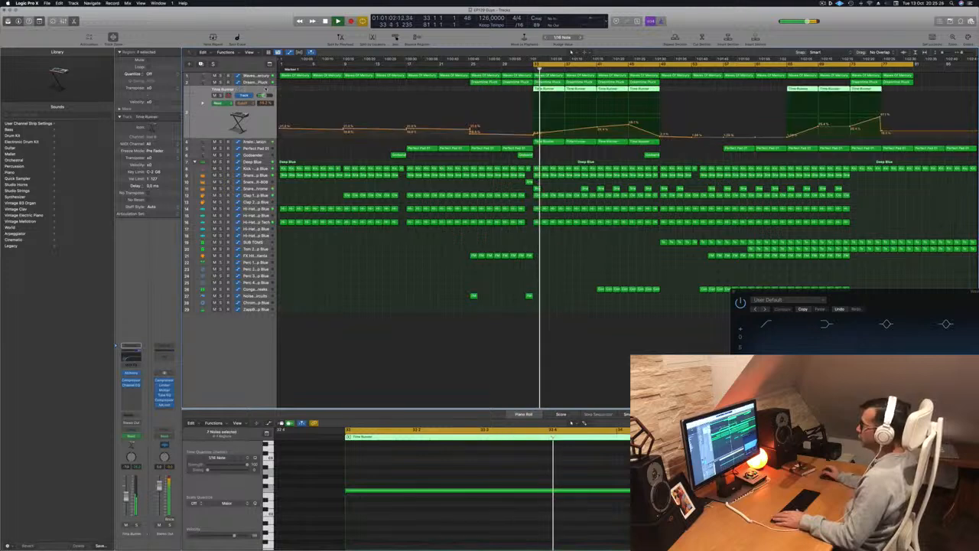
key("super+d")
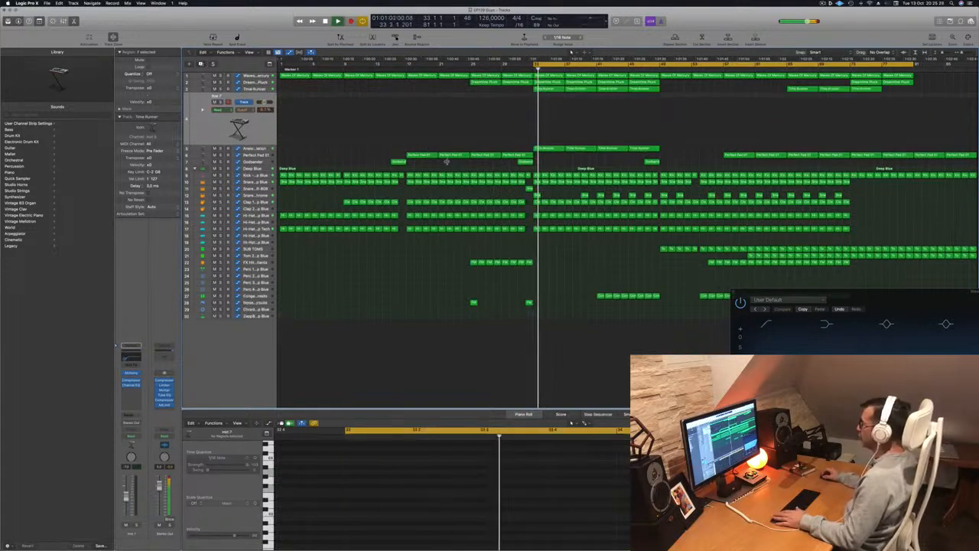
left_click(549, 90)
mouse_move(550, 90)
left_mouse_down()
mouse_move(548, 99)
mouse_move(548, 90)
left_mouse_up()
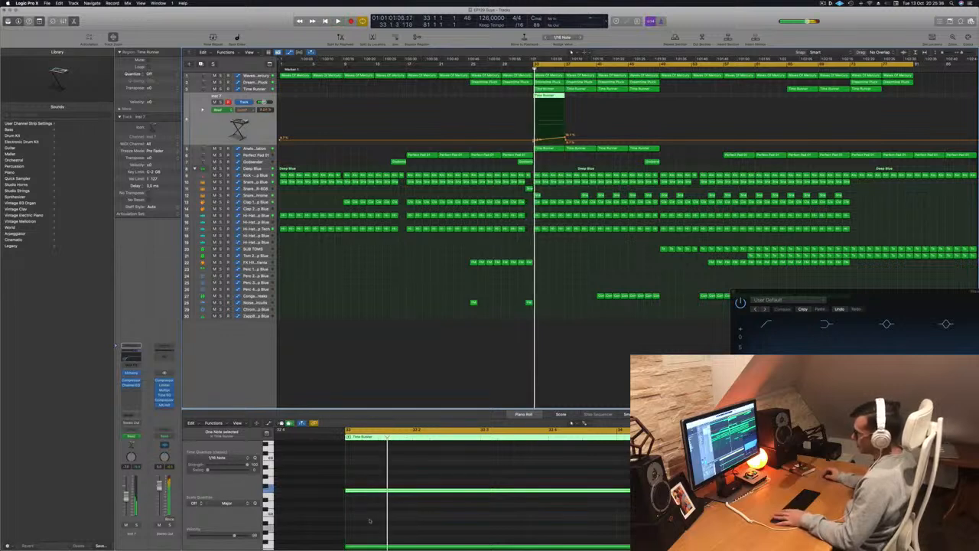
- Delete one long note from the copied Time Runner region
scroll(444, 488, "down", 3)
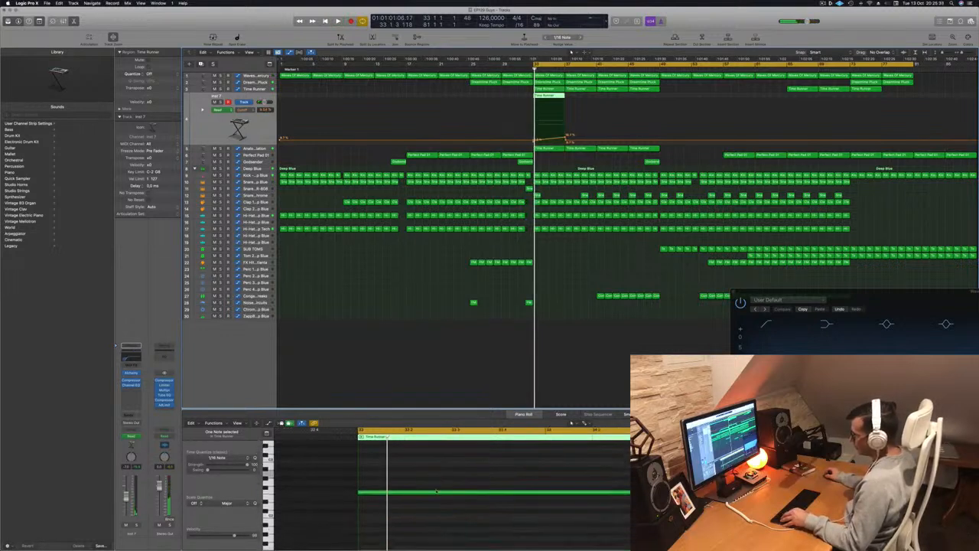
left_click(445, 491)
key("Delete")
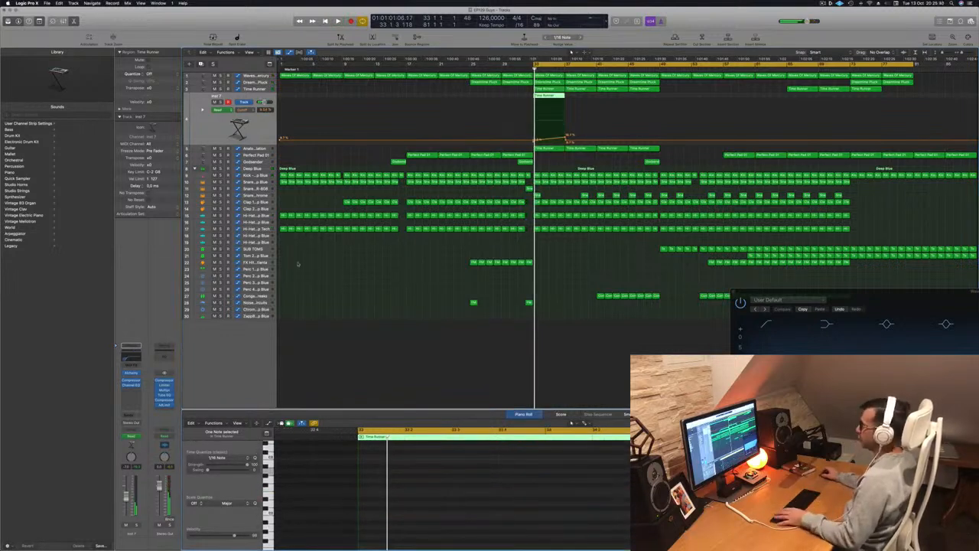
- Clear the copied cutoff automation and fill the new track with repeated Time Runner regions from bar 33 to 49
left_click_drag(542, 96, 572, 96)
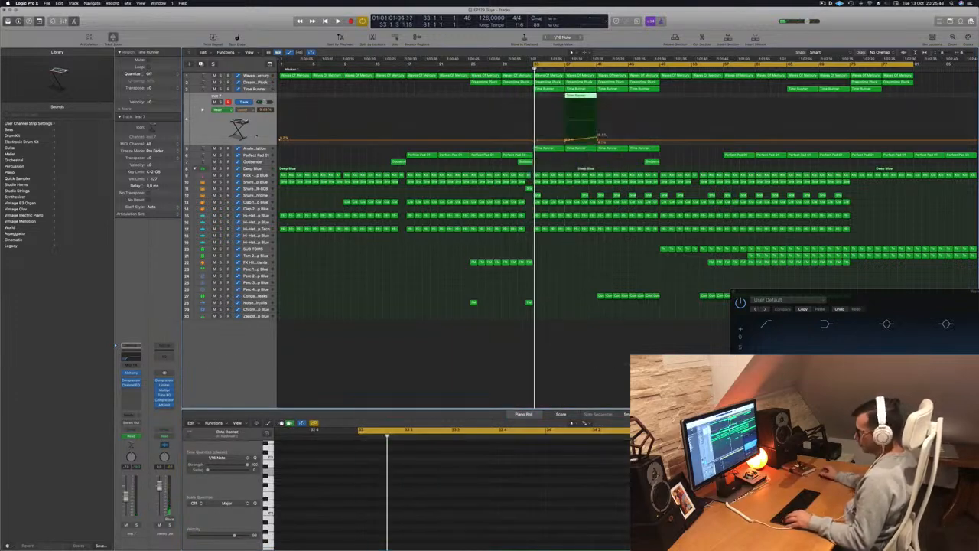
key("a")
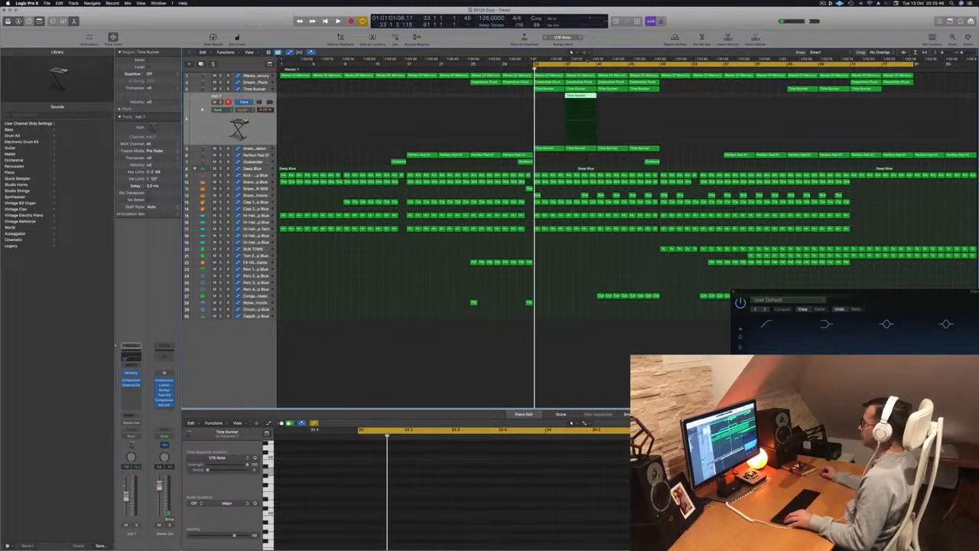
left_click_drag(582, 97, 551, 98)
mouse_move(606, 113)
left_mouse_down()
mouse_move(551, 97)
mouse_move(607, 99)
left_mouse_up()
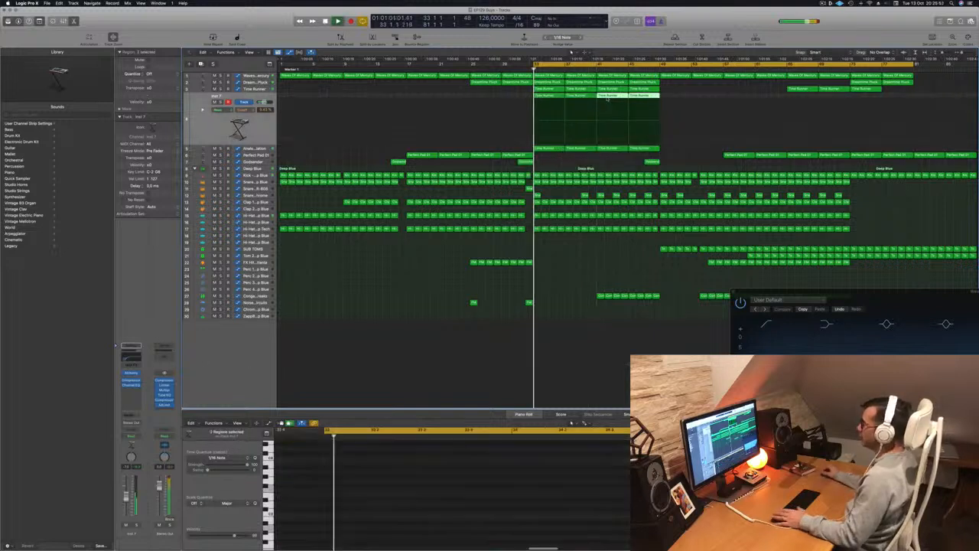
- Select the new track, stop playback and open its Alchemy instrument clear of the arrangement
left_click(221, 121)
key("space")
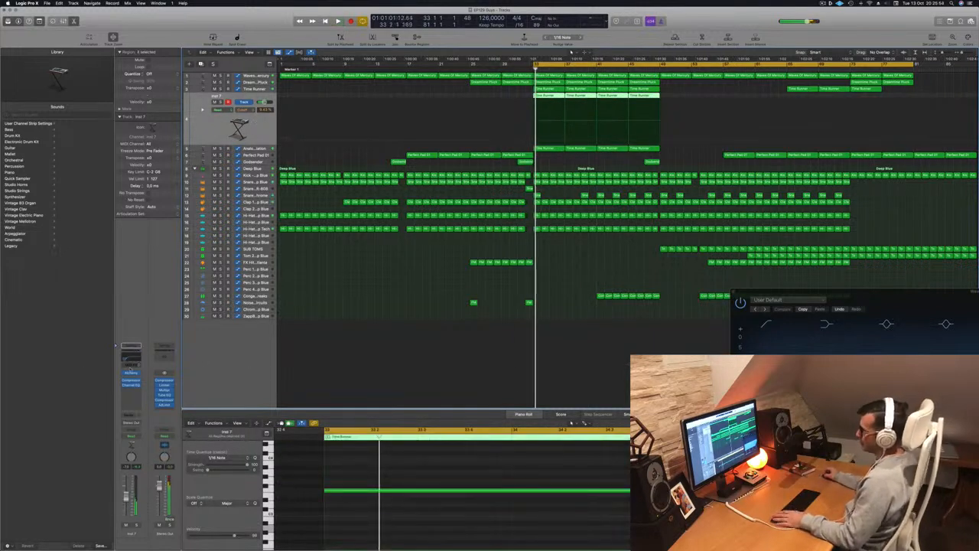
left_click(131, 374)
left_click_drag(481, 93, 504, 100)
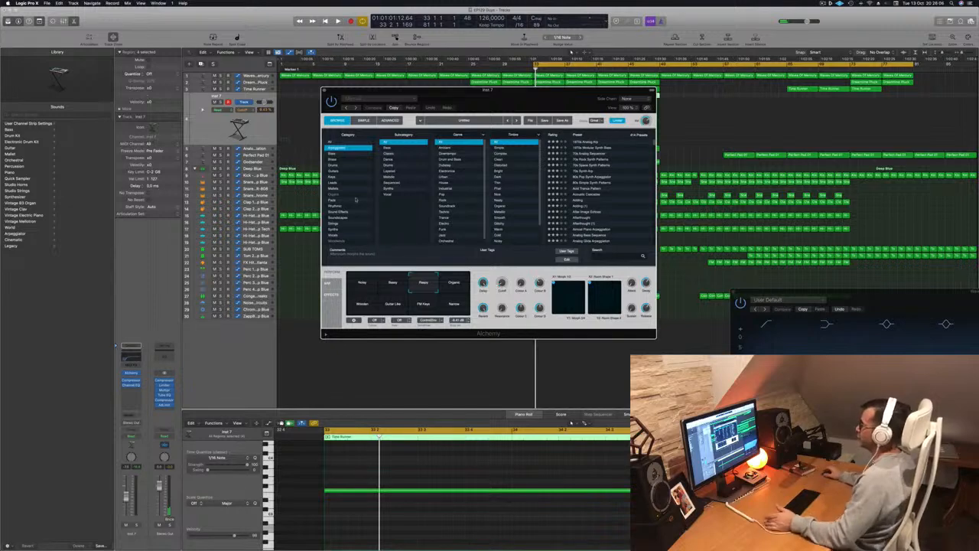
left_click_drag(397, 91, 392, 91)
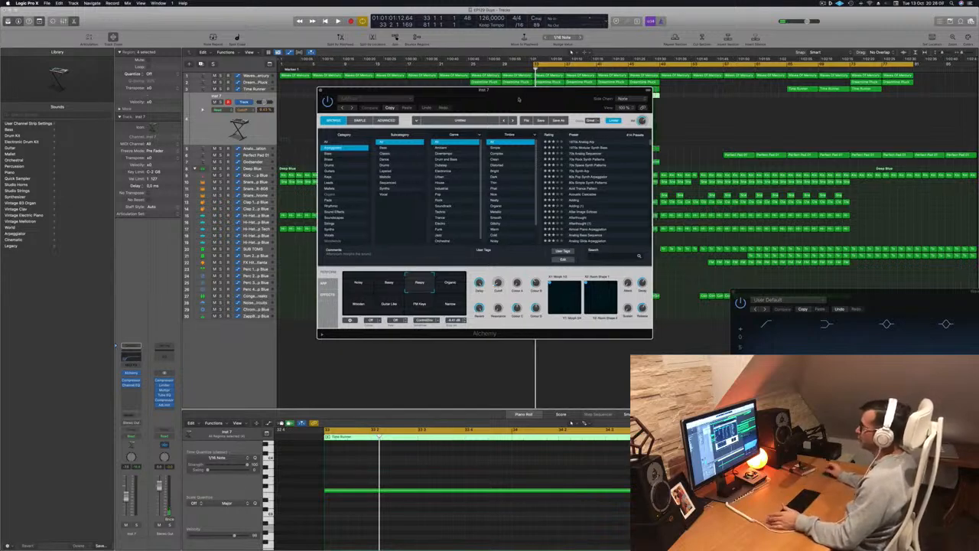
left_click_drag(519, 99, 550, 101)
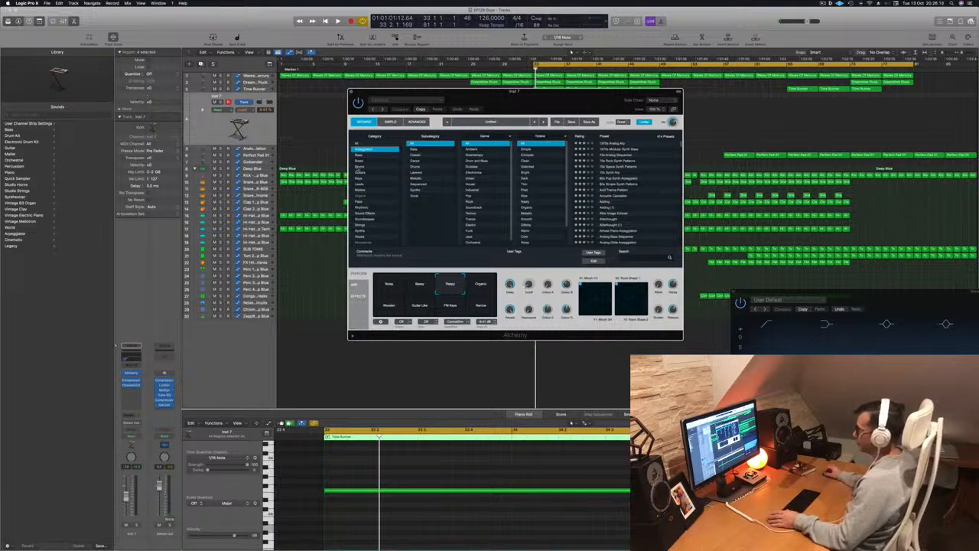
- Load Beat Box Battle Kit 03 from Alchemy's Drums category and audition it briefly in solo
left_click(361, 167)
left_click_drag(591, 102, 824, 127)
key("space")
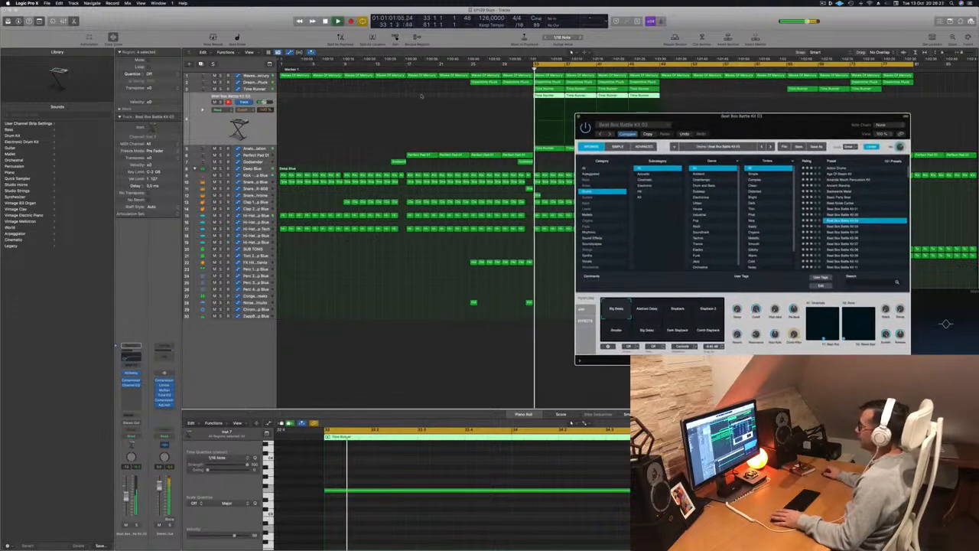
key("s")
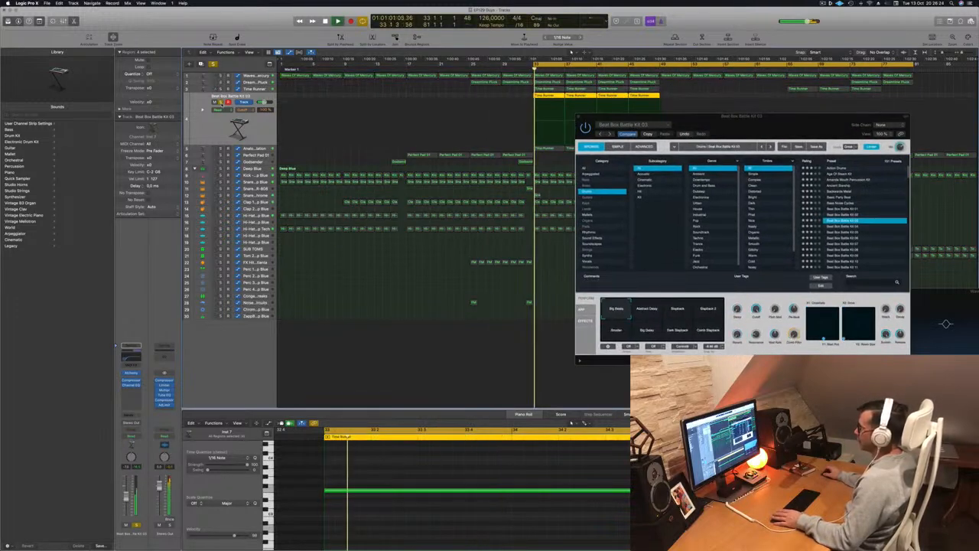
left_click(221, 102)
- Audition further drum presets, including Backwards Metal, Ancient Starship, Beat Box Parts 01 and Breakbeat Kit Granular
left_click(840, 192)
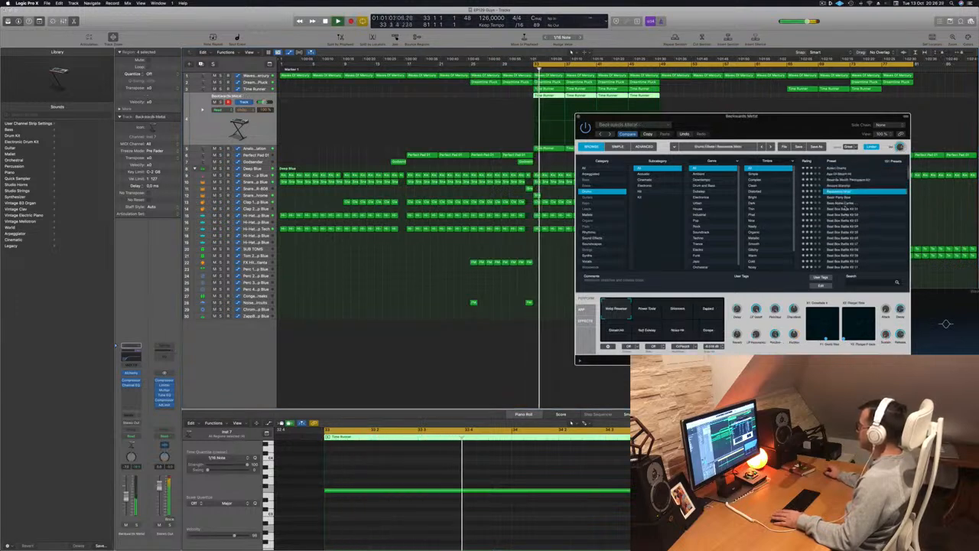
left_click(841, 186)
scroll(847, 196, "down", 4)
scroll(853, 203, "down", 3)
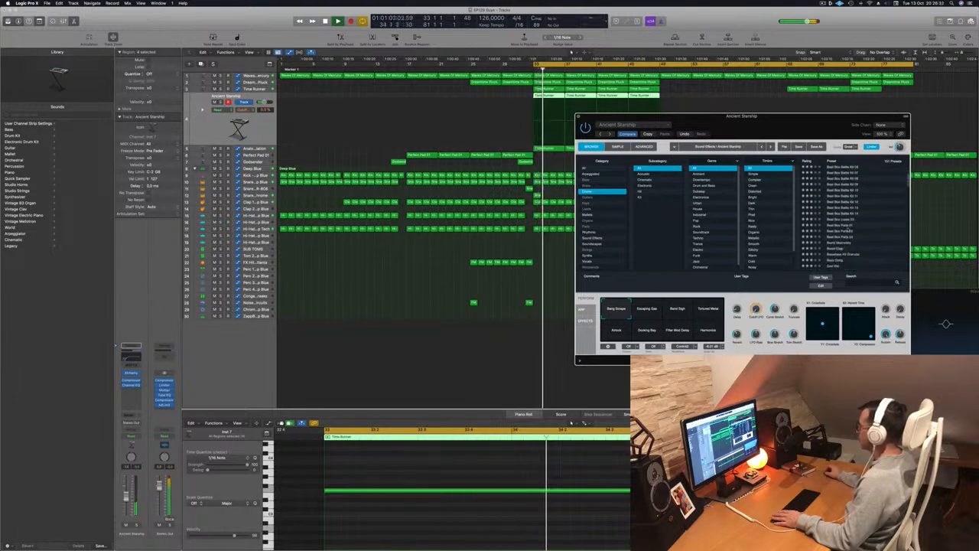
left_click(850, 227)
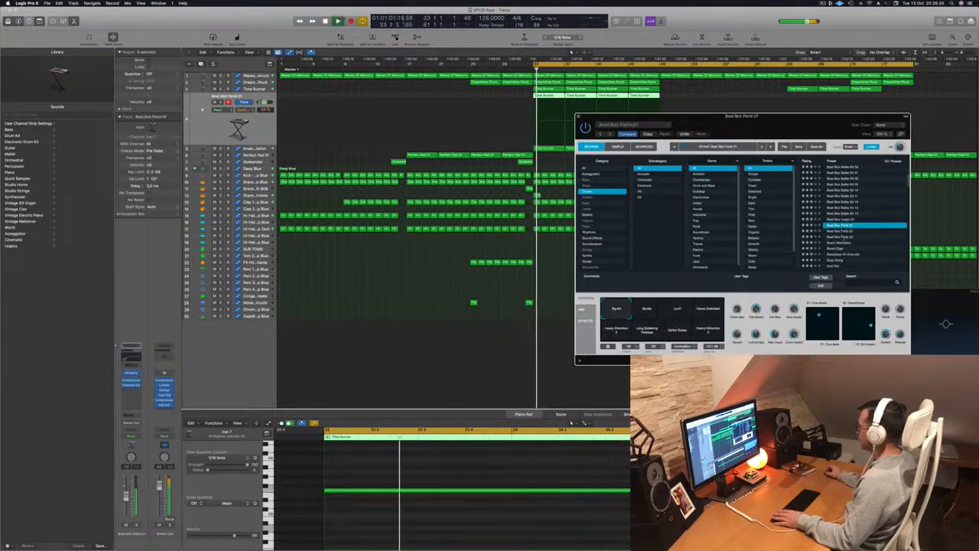
scroll(849, 239, "down", 2)
left_click(841, 221)
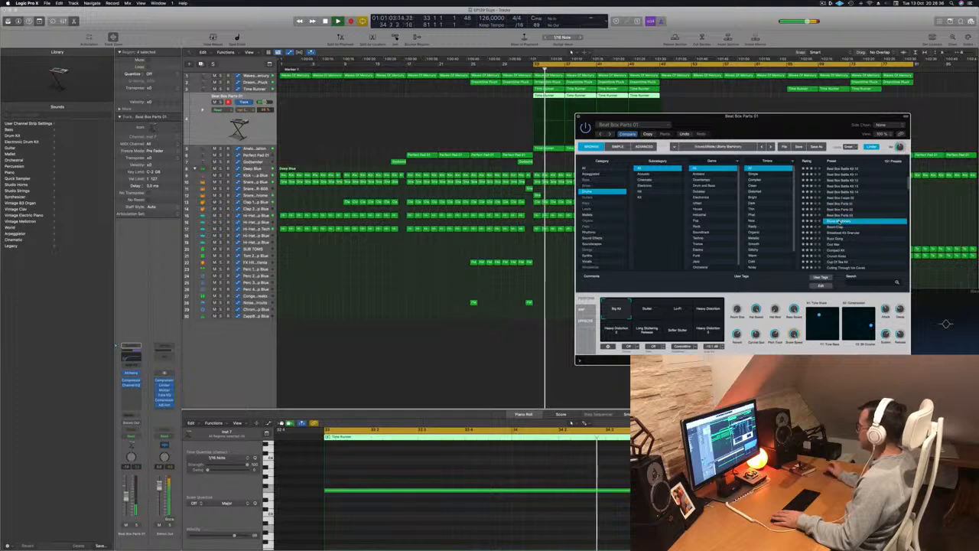
scroll(849, 221, "down", 2)
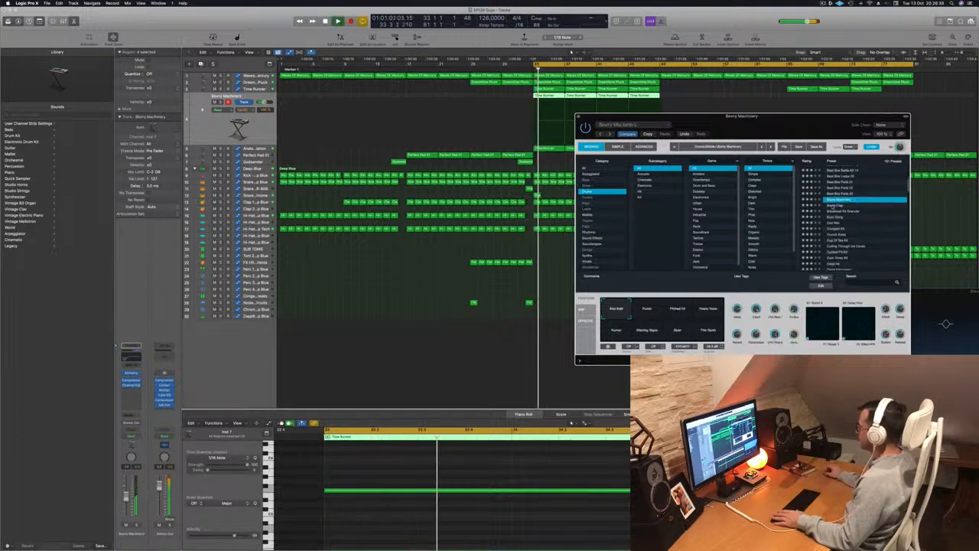
left_click(841, 210)
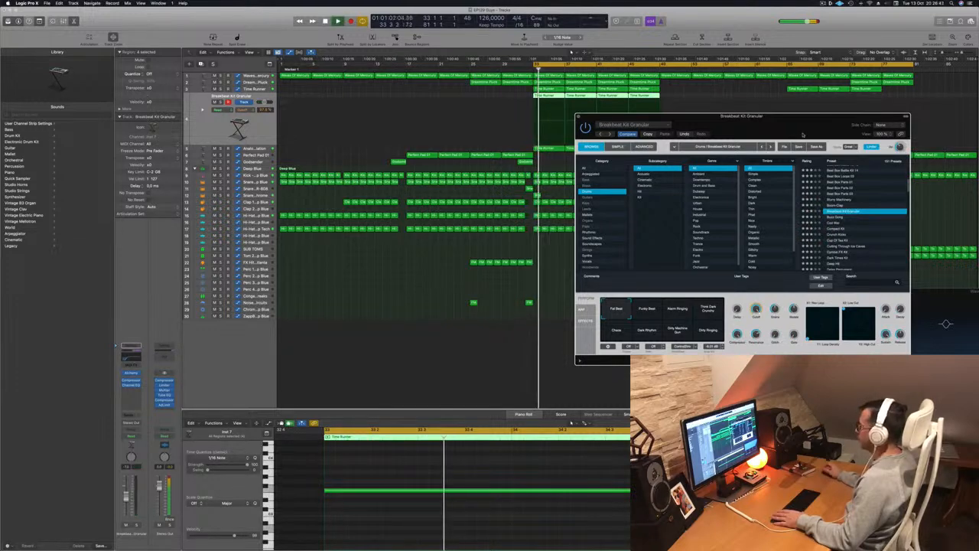
- Load the Cutting Through Ice Caves preset and replay it within the mix from bar 33
scroll(848, 211, "down", 2)
scroll(840, 193, "down", 1)
left_click(847, 221)
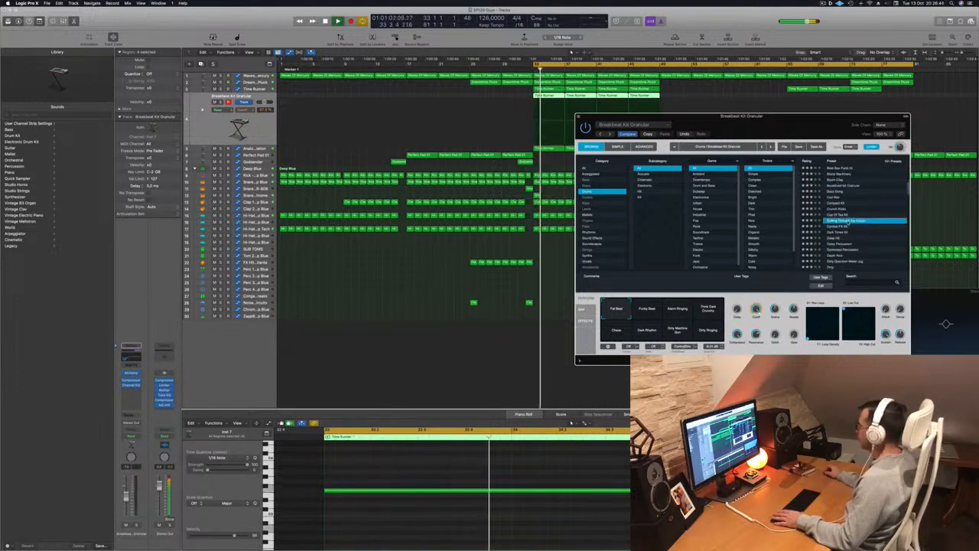
key("space")
key("space")
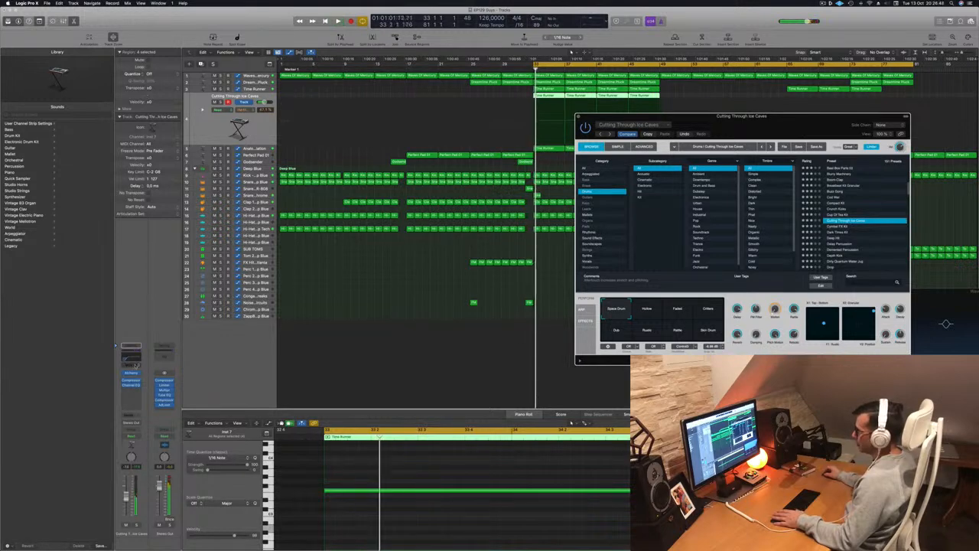
- Insert an Arpeggiator MIDI effect on the Cutting Through Ice Caves track, adjust its rate and replay the section
left_click(133, 365)
left_click(134, 373)
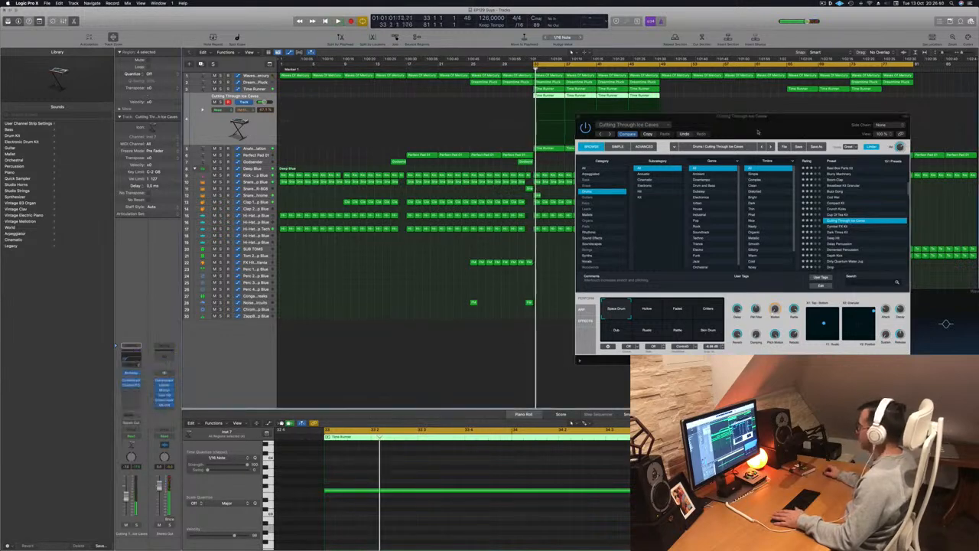
left_click_drag(755, 125, 724, 125)
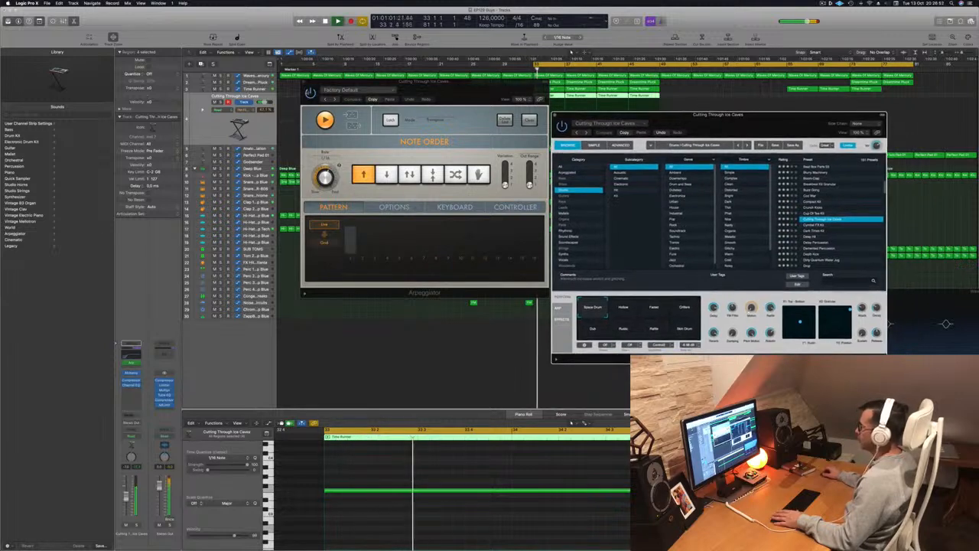
left_click_drag(326, 177, 327, 181)
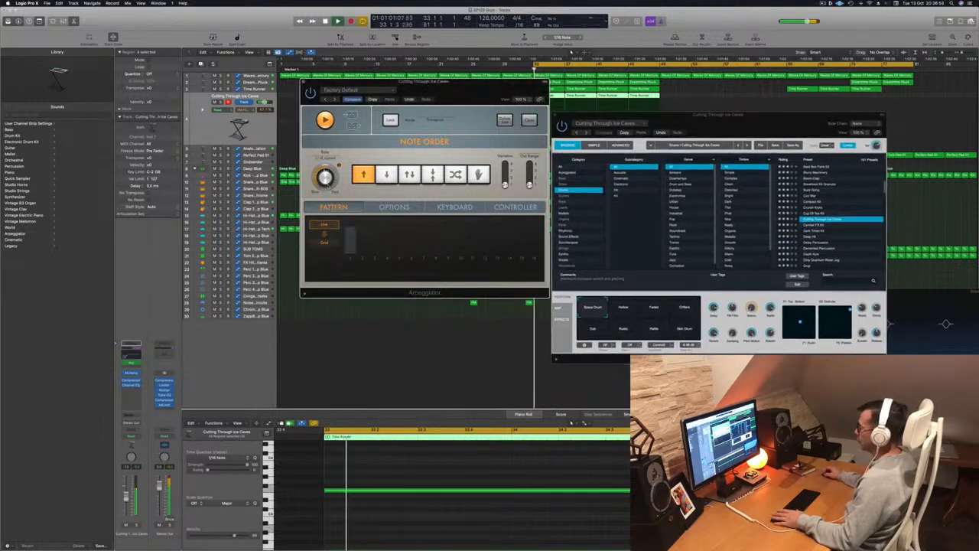
key("space")
key("space")
left_click(304, 82)
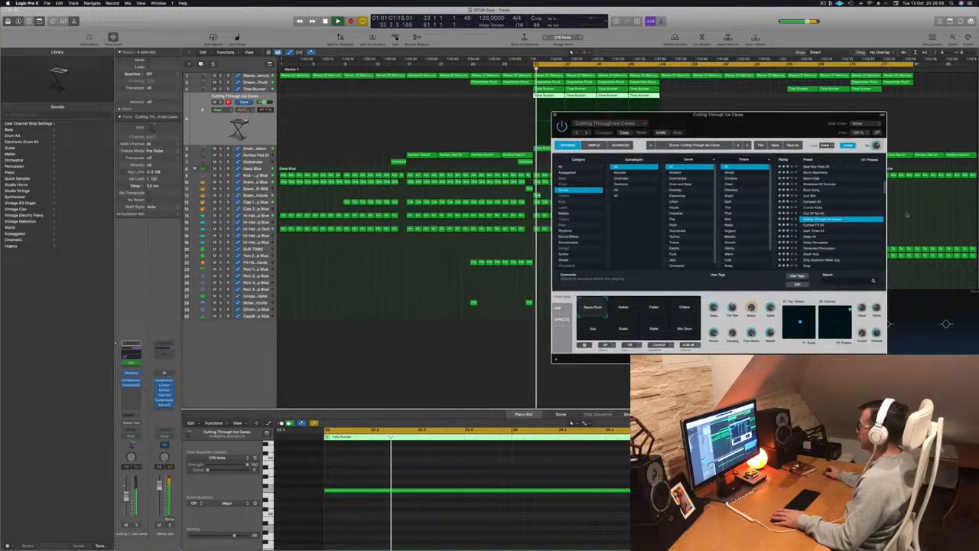
- Audition the Dark Times Kit and Deep Hit presets in the looping mix and load Delay Percussion
left_click(810, 231)
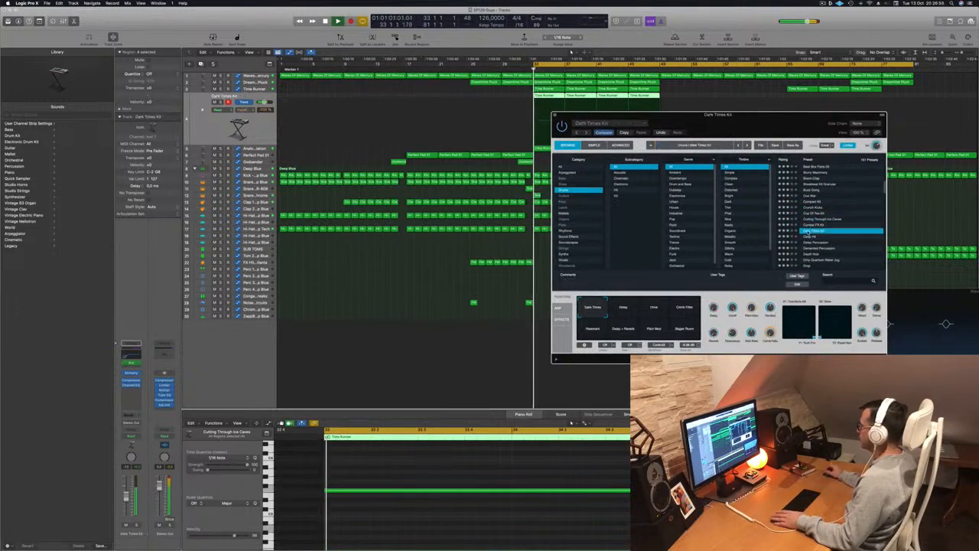
left_click_drag(789, 115, 804, 98)
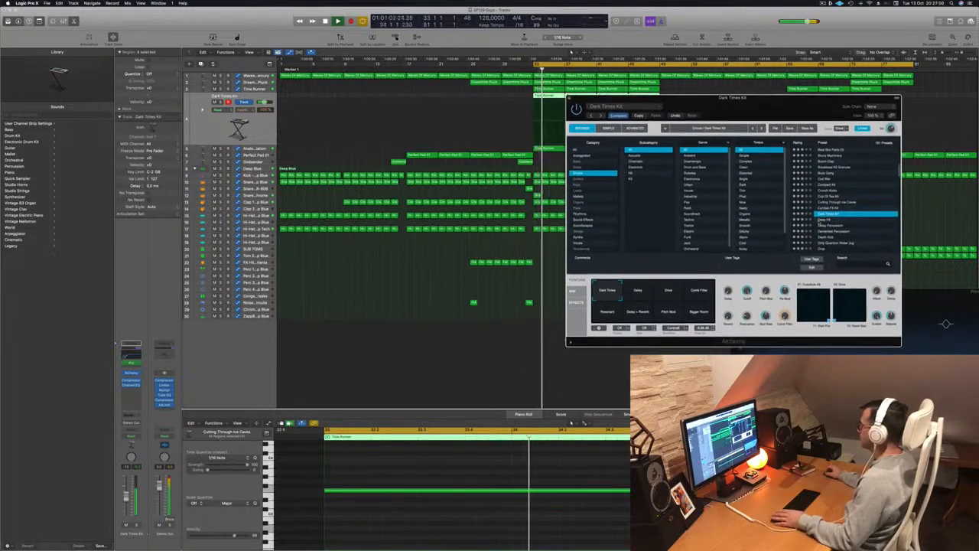
left_click(819, 220)
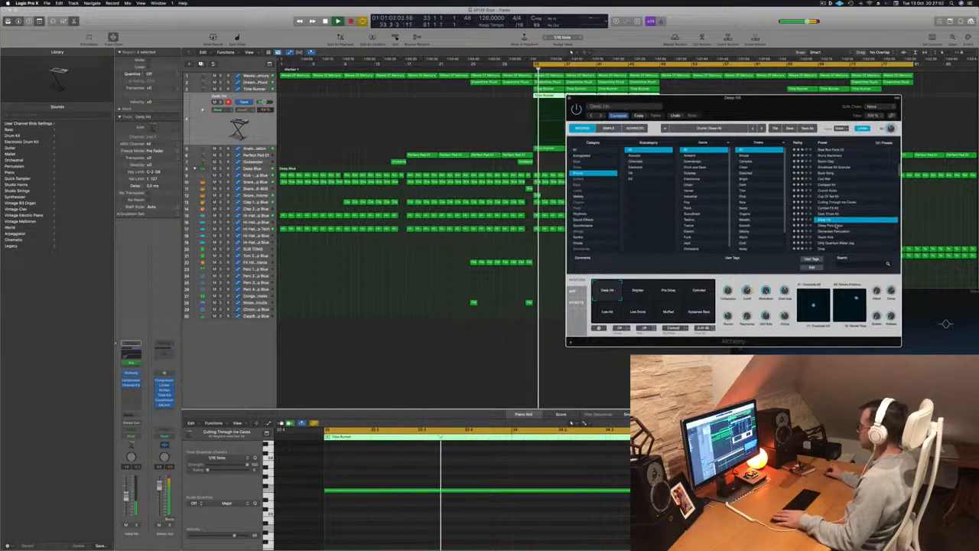
left_click(839, 226)
left_click_drag(764, 100, 768, 75)
- Audition the Delay Percussion preset's performance variations, from Frozen, Tremolo and Muffled through Distant, Resonant and Cavern
left_click(653, 262)
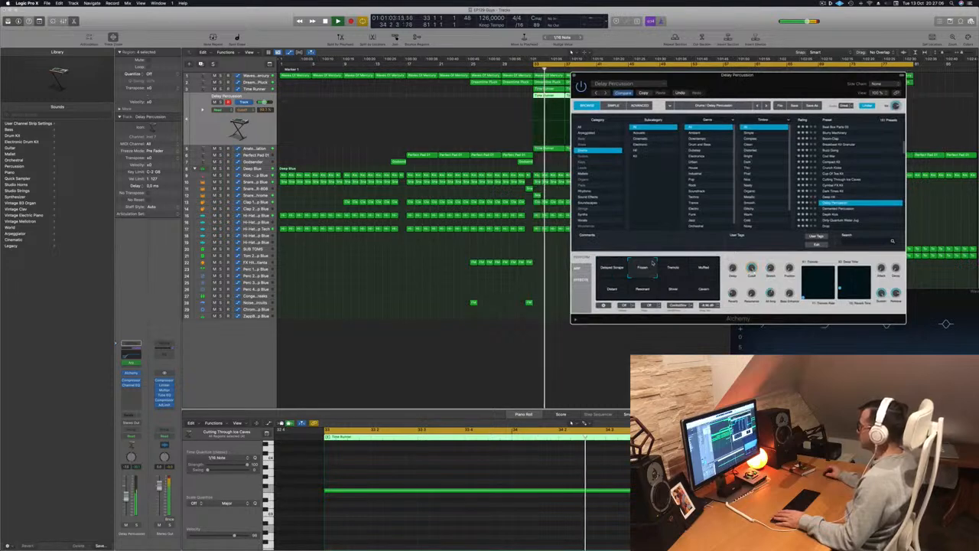
left_click(674, 269)
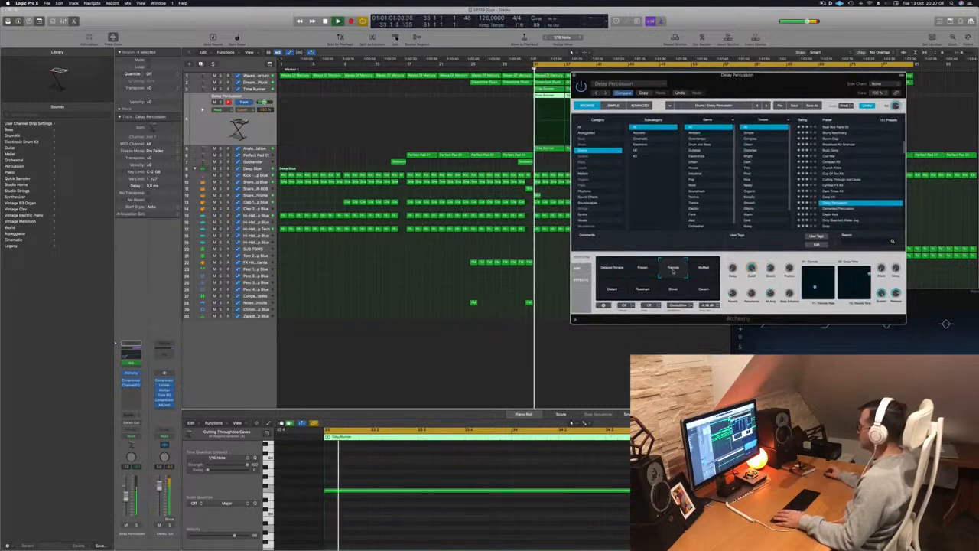
left_click(702, 270)
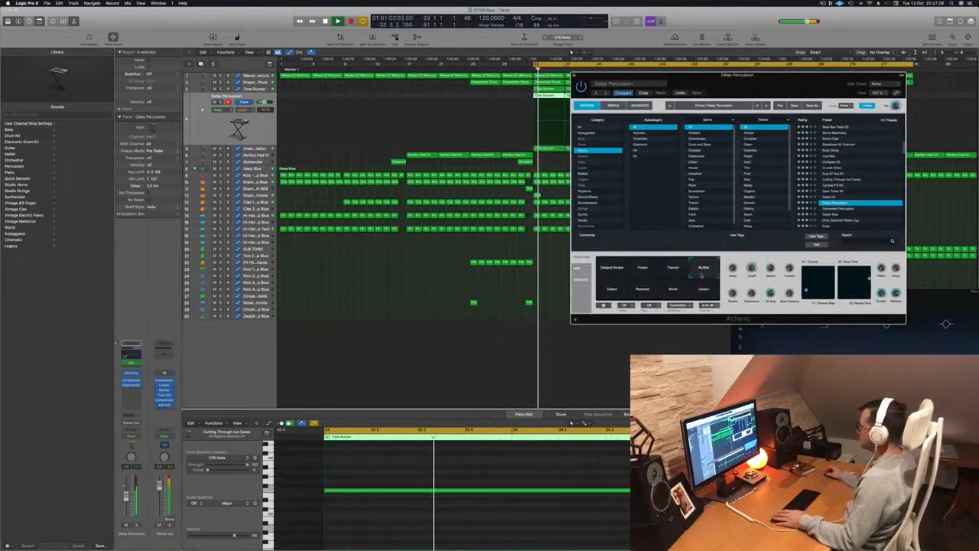
left_click(614, 290)
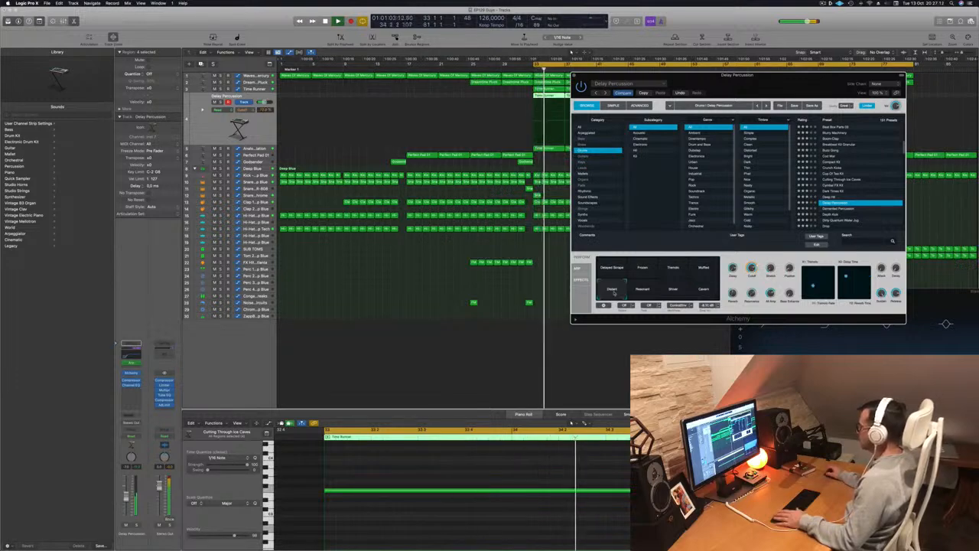
left_click(647, 297)
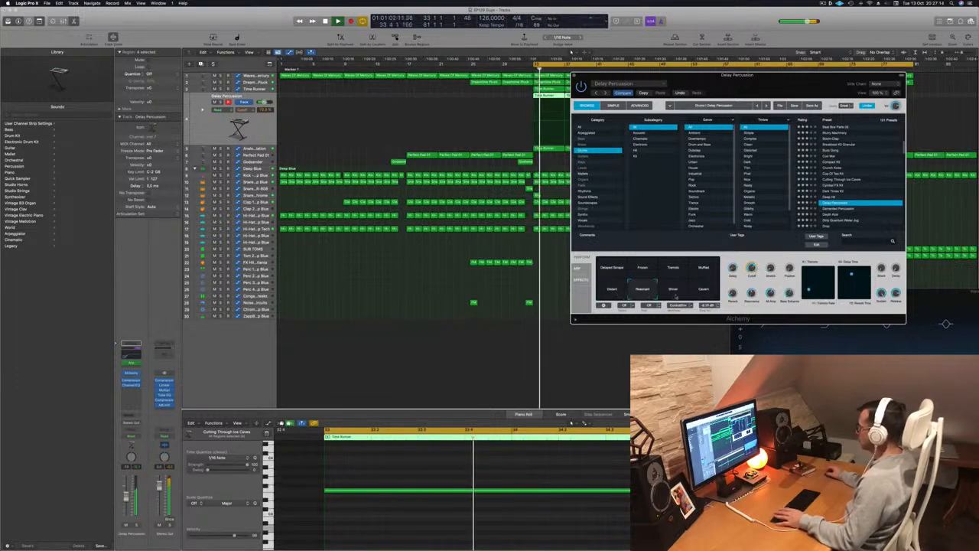
left_click(675, 294)
left_click(702, 290)
- Audition the Demented Percussion, Depth Kick and Dirty Quantum Water Jug drum presets against the mix
left_click(845, 208)
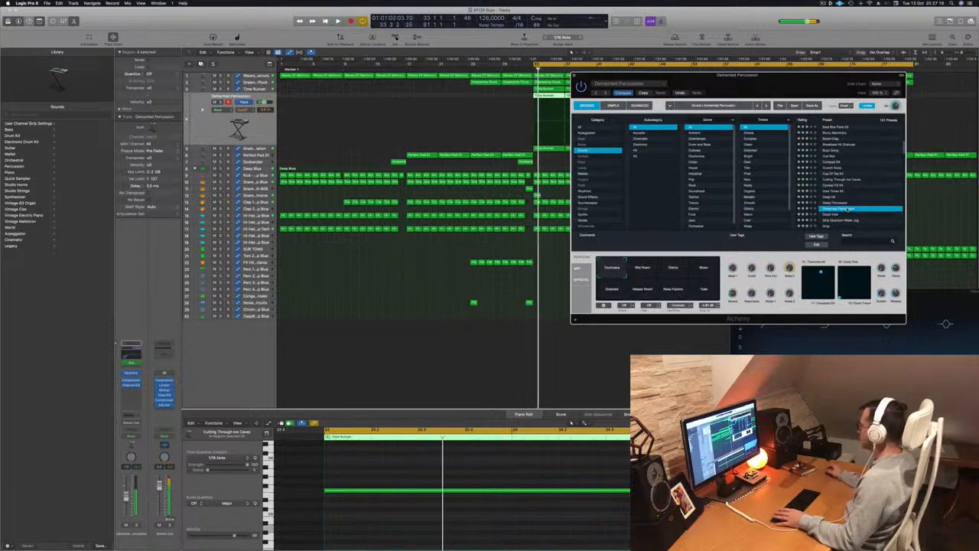
left_click(840, 215)
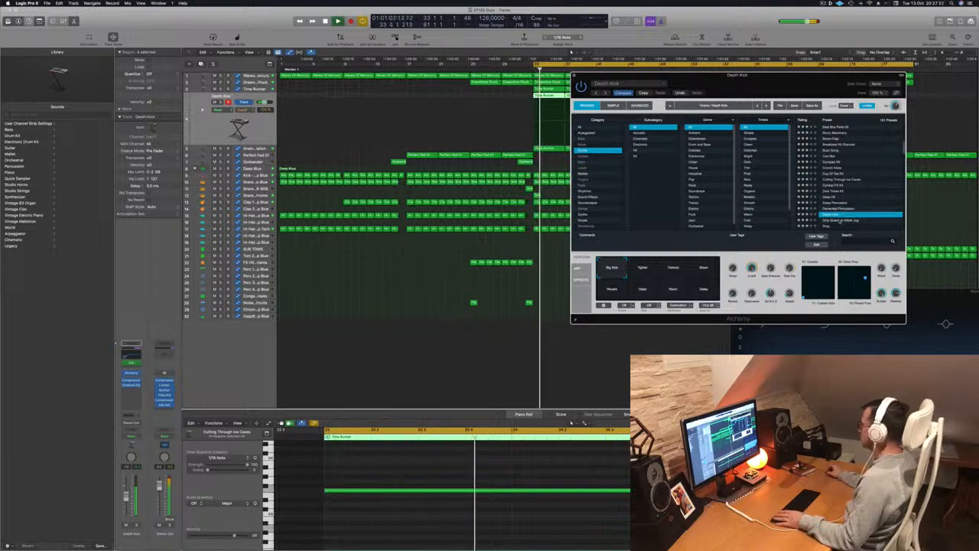
left_click(840, 220)
scroll(850, 195, "down", 3)
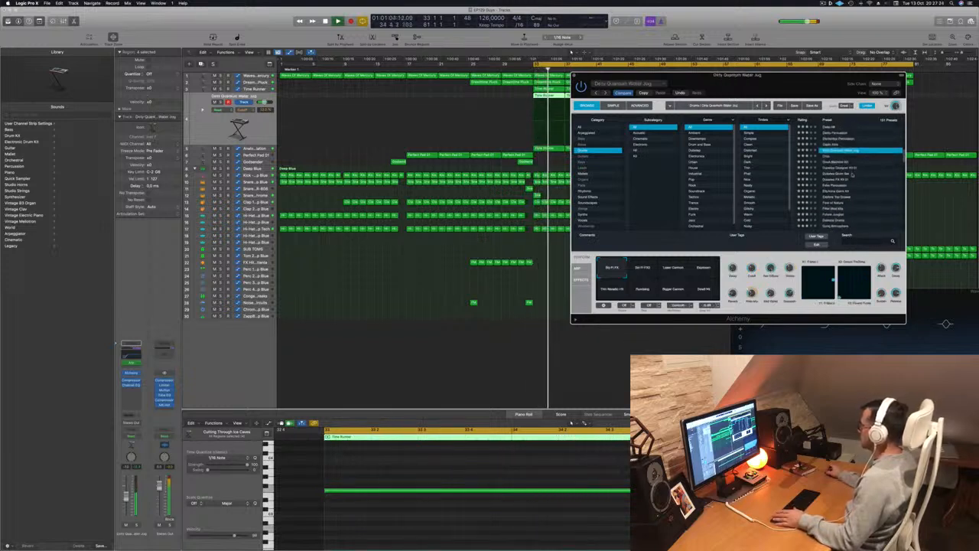
- Load the Drop preset and audition its Big Kick, Squelch and Distorted Soundscape variations, toggling the track's solo
left_click(829, 157)
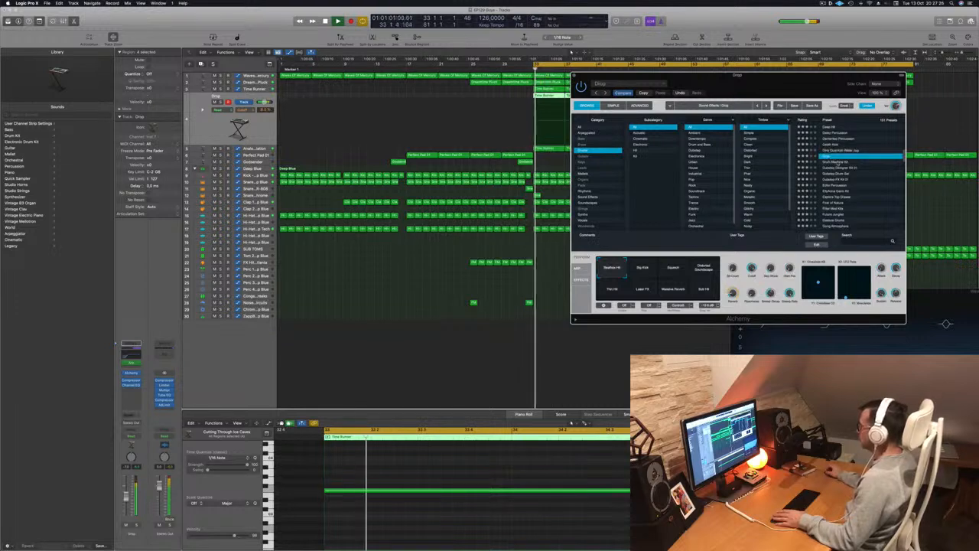
left_click(643, 272)
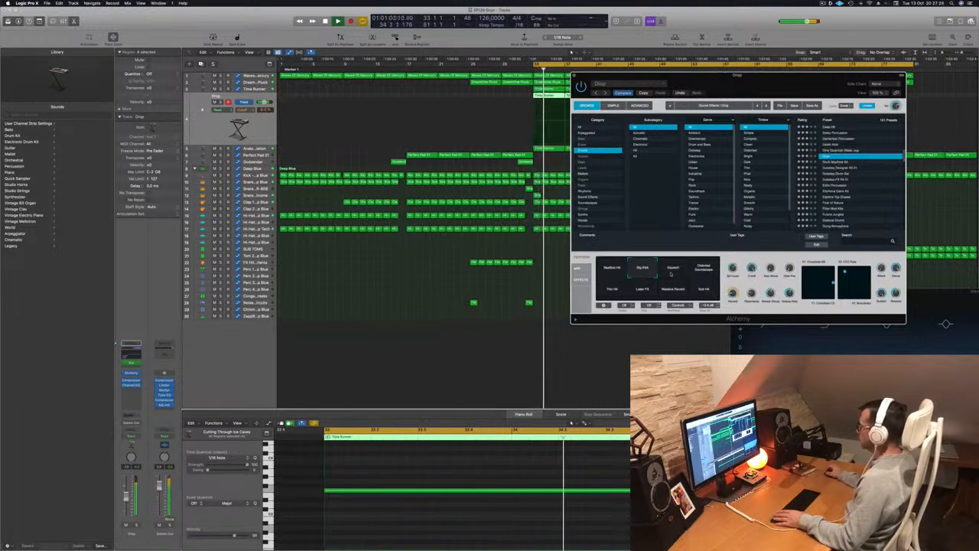
left_click(676, 272)
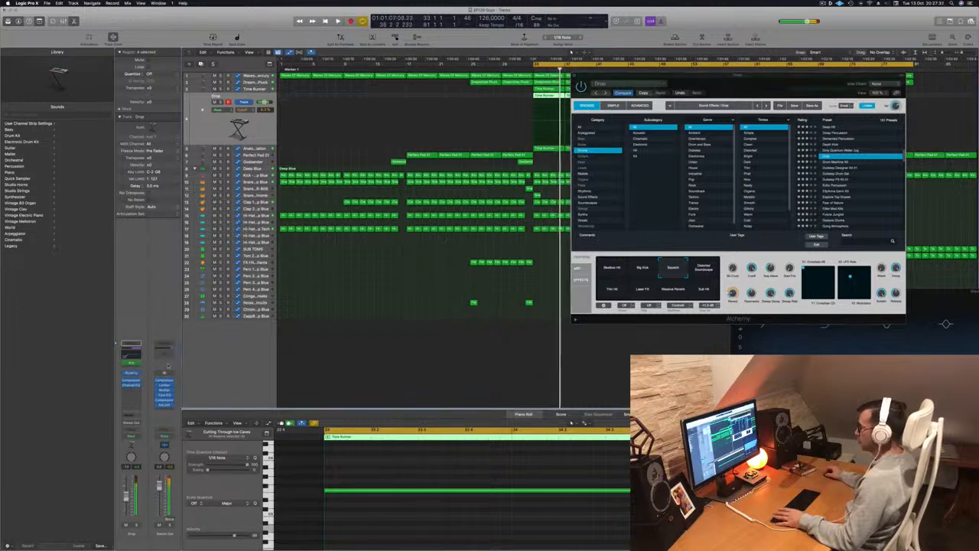
left_click(697, 270)
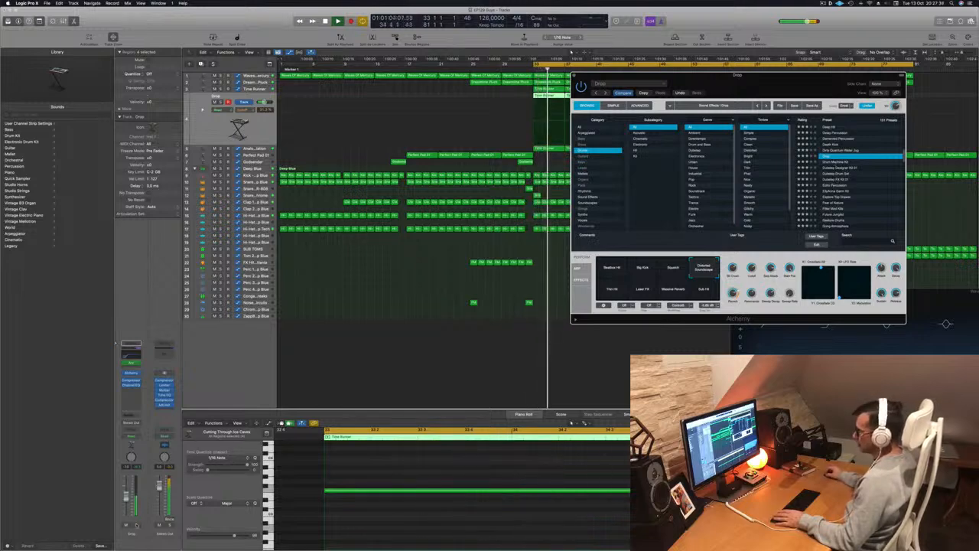
left_click(570, 73)
left_click(137, 526)
- Compare the Drop preset's Thin Hit, Laser FX, Massive Reverb and Sub Hit variations in the mix
left_click(614, 295)
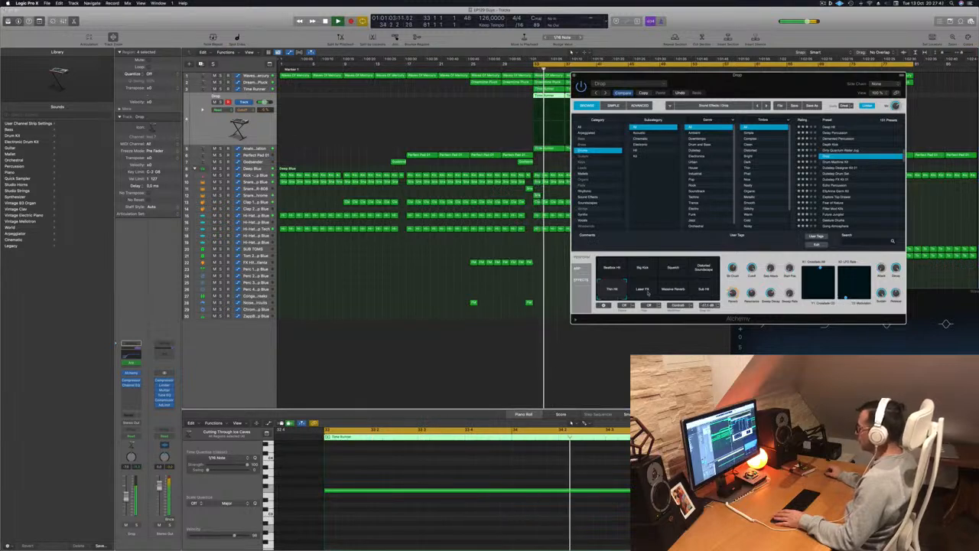
left_click(648, 293)
left_click(671, 294)
left_click(704, 294)
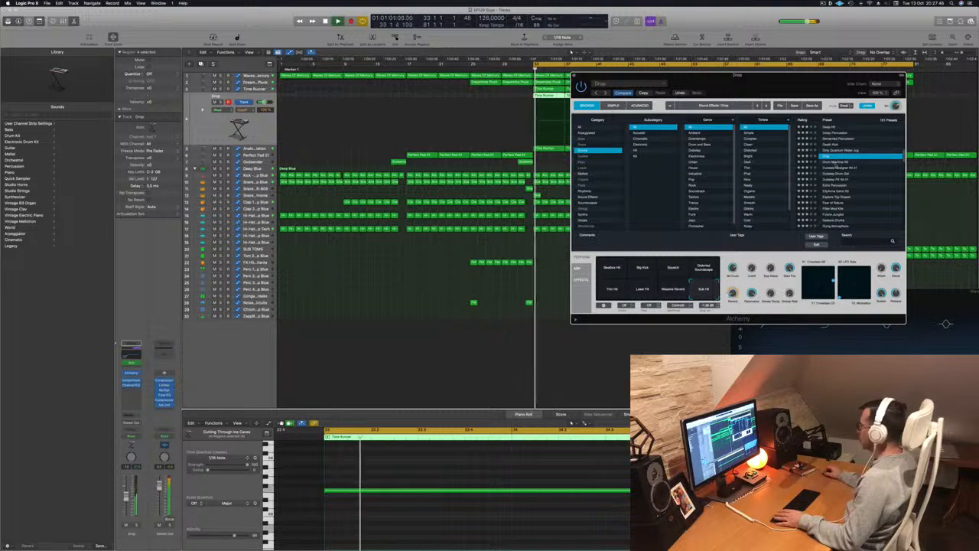
- Audition Drum Machine Kit, Dubstep Designer Kit 01, the next two Dubstep presets and Echo Percussion
left_click(839, 163)
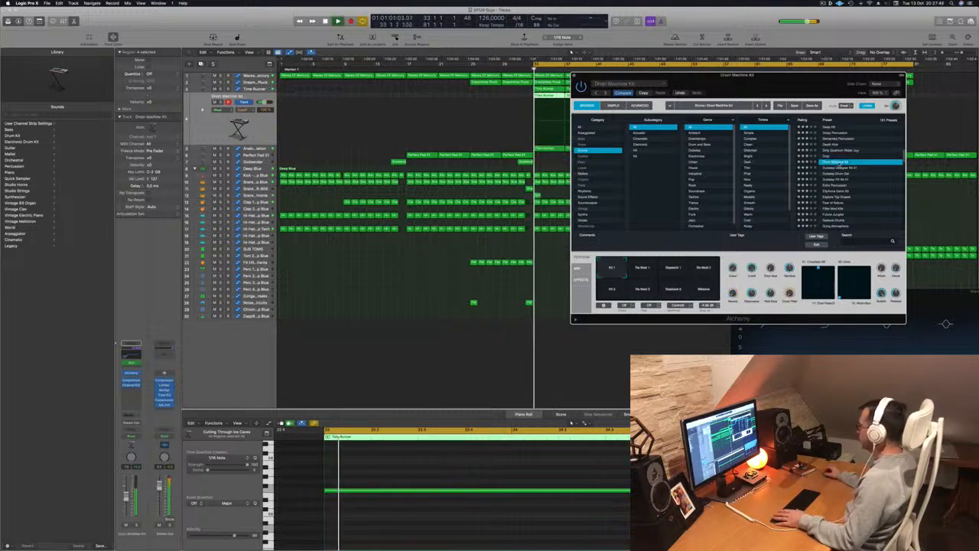
left_click(839, 168)
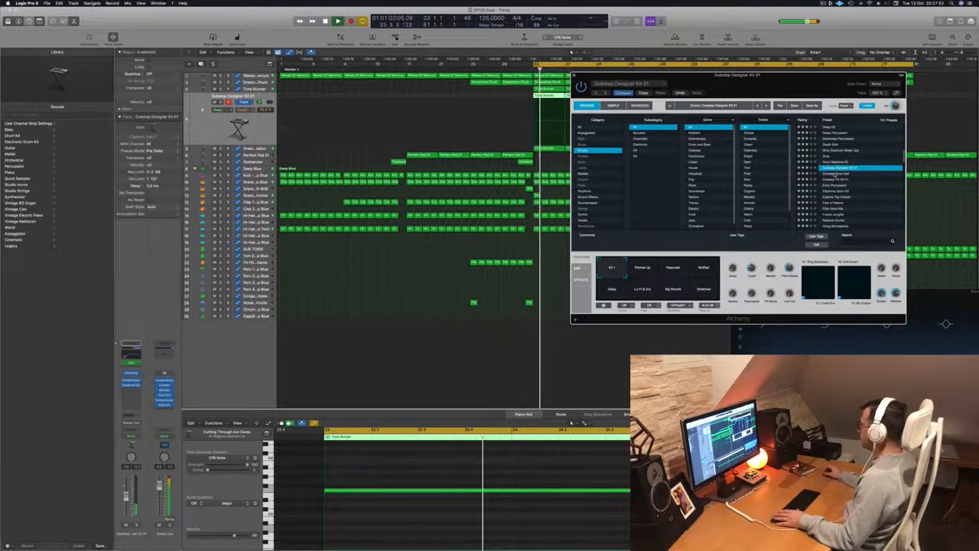
left_click(837, 175)
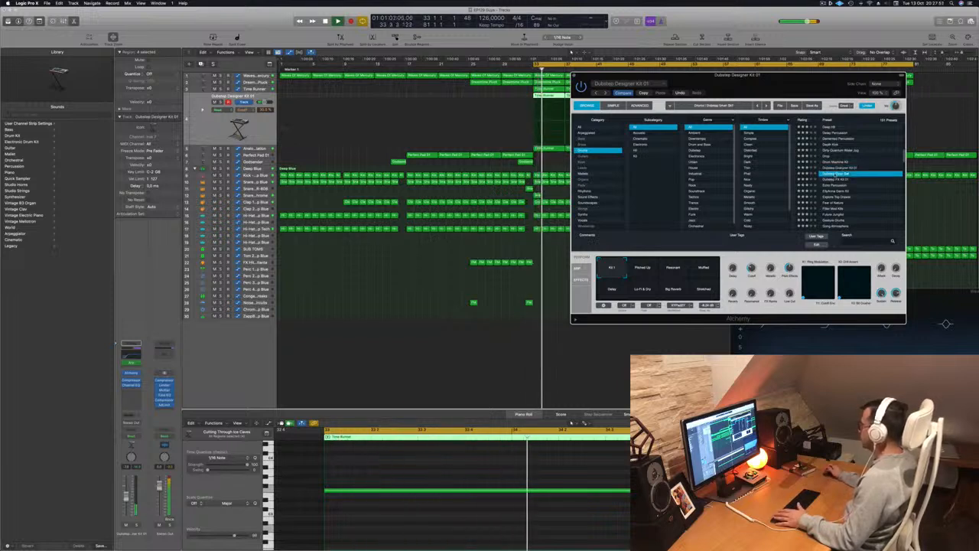
left_click(830, 179)
left_click(839, 185)
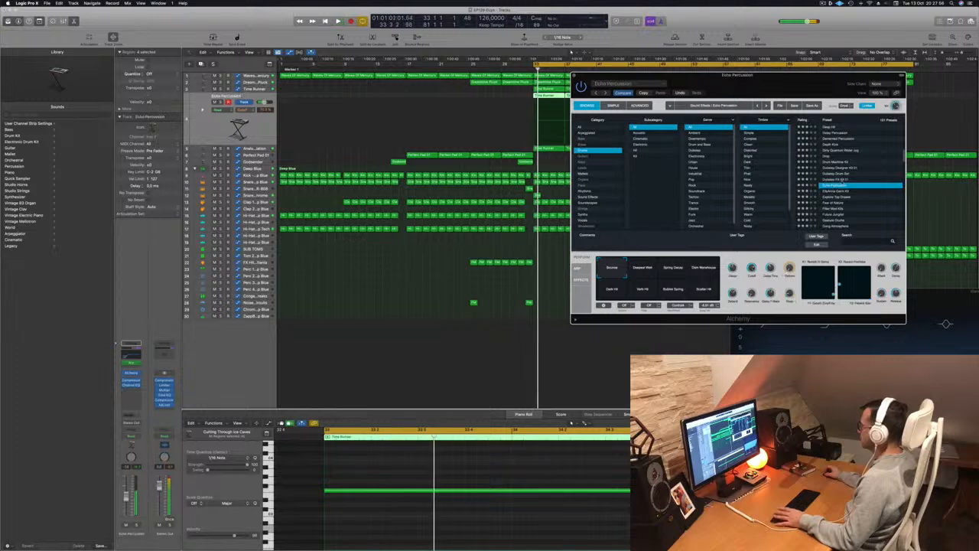
- Audition the kit preset listed after Echo Percussion with several of its variations, and load Explore Top Drawer
left_click(838, 191)
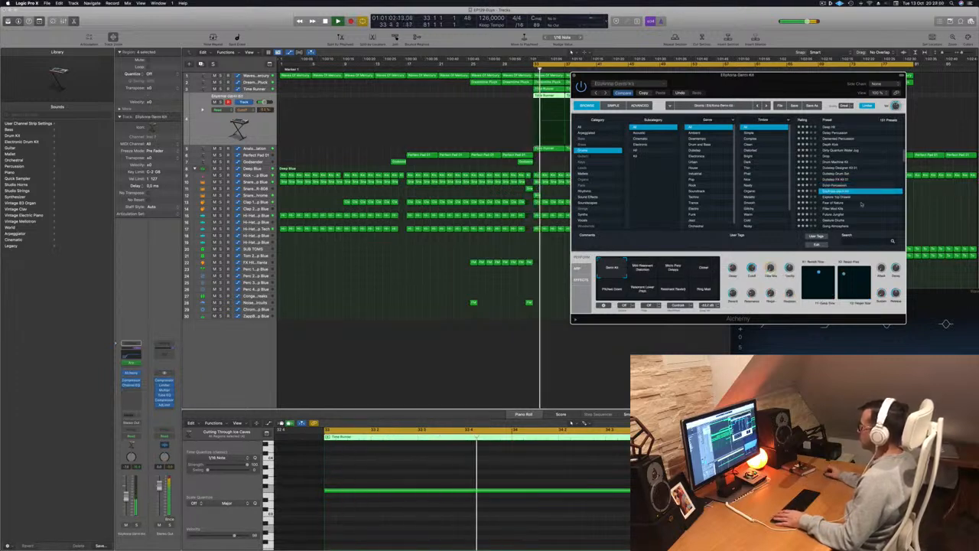
left_click(643, 274)
left_click(702, 269)
left_click(614, 290)
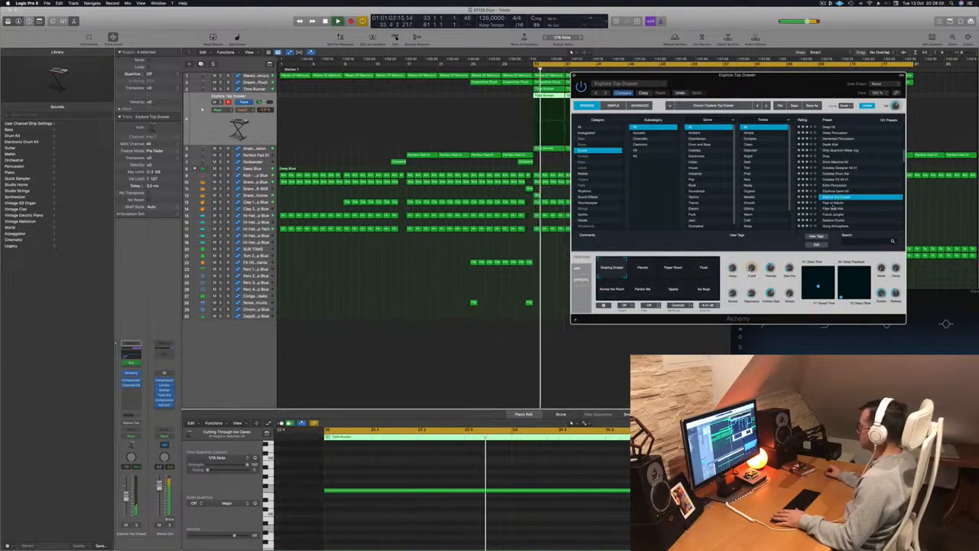
- Load the Fear of Nature preset and audition its variations, including Muffled Resonance, Reverb, Unison Wobble and Softer
left_click(834, 203)
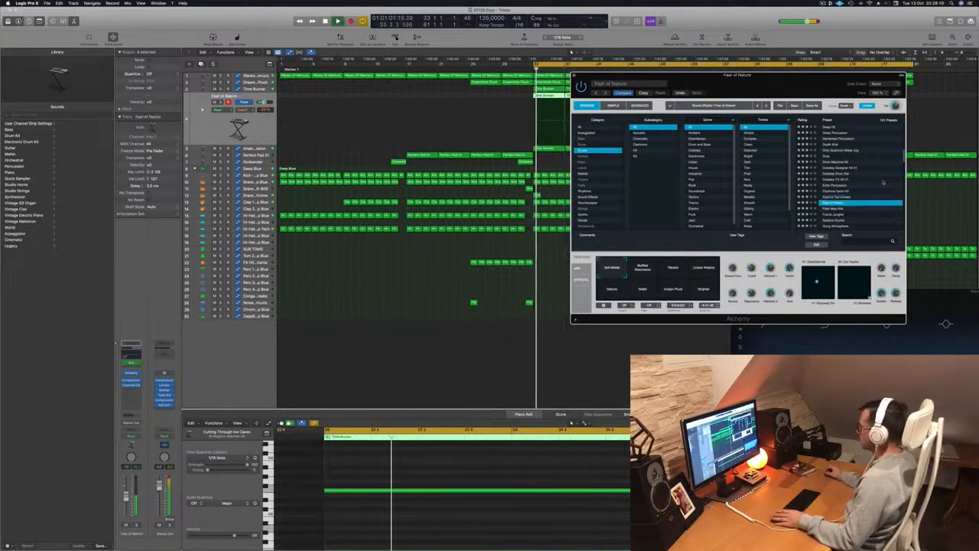
left_click(648, 267)
left_click(678, 270)
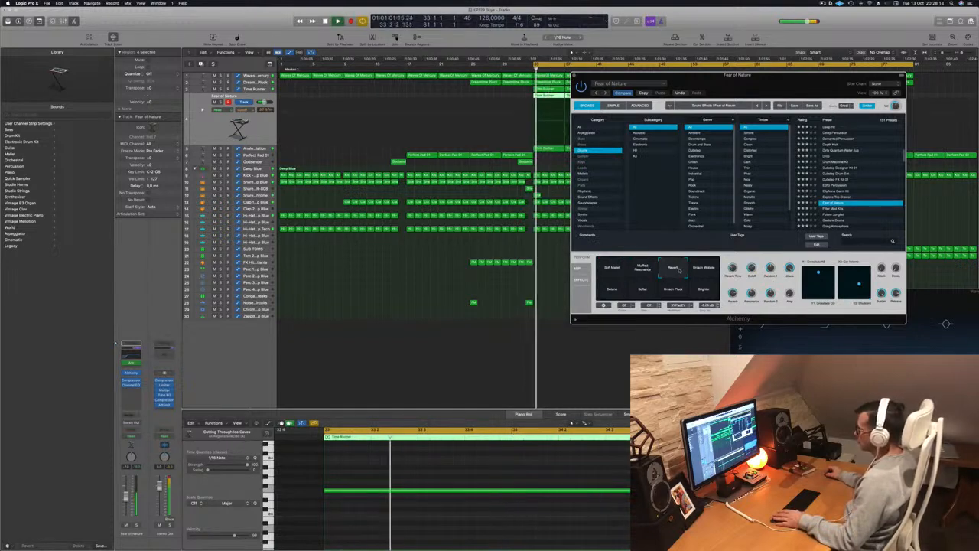
left_click(706, 271)
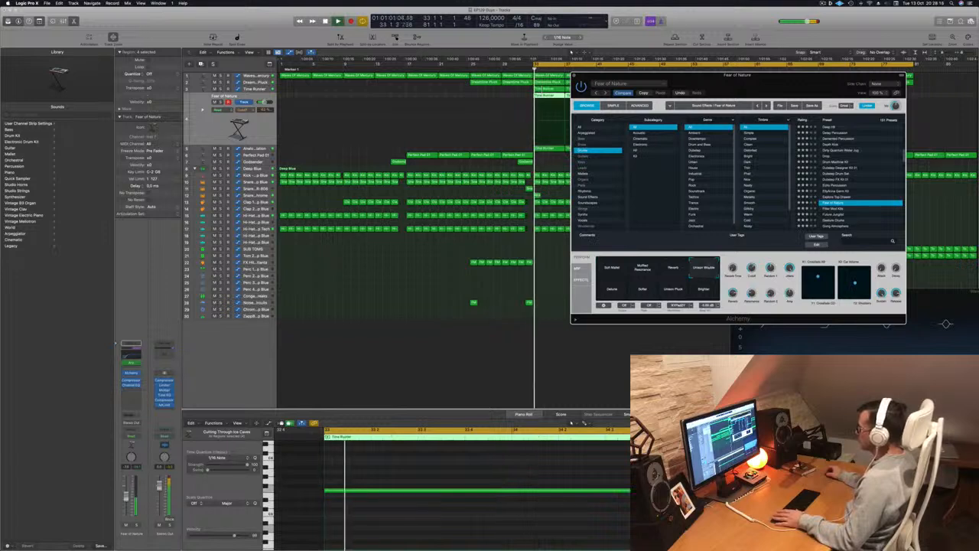
left_click(612, 290)
left_click(643, 291)
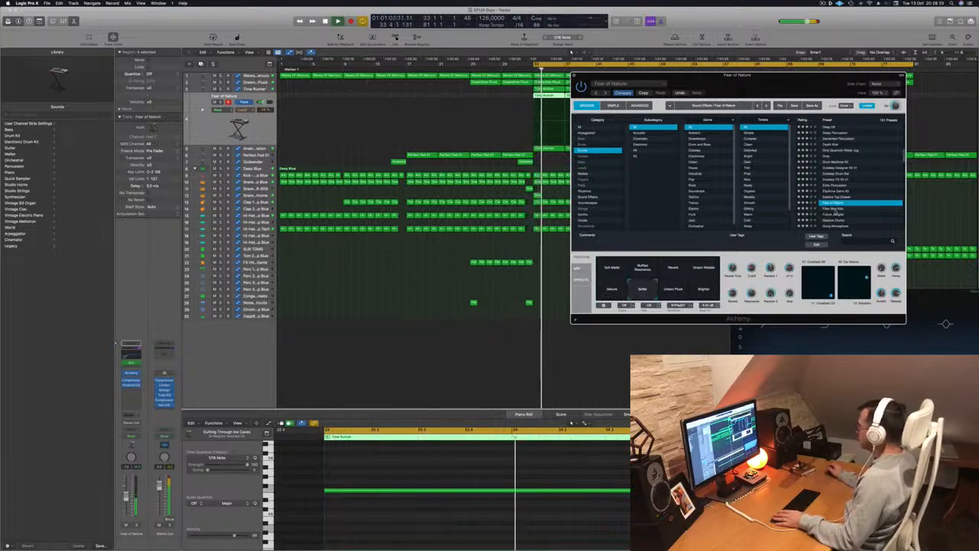
- Audition the Filter Mod Kits and Future Junglist presets, including Future Junglist's Properly Destroyed and Resonant Percussion snapshots
left_click(836, 209)
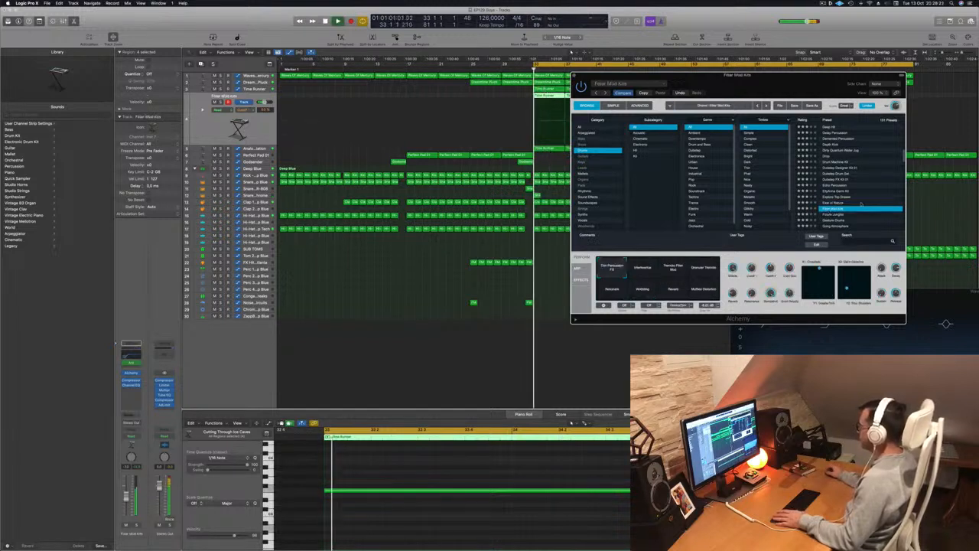
scroll(860, 205, "down", 2)
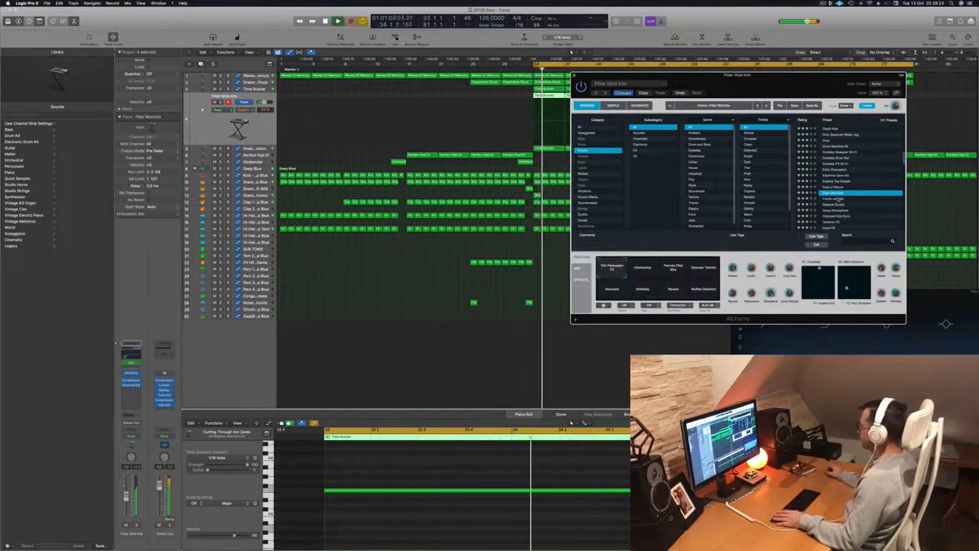
left_click(840, 198)
scroll(841, 199, "down", 2)
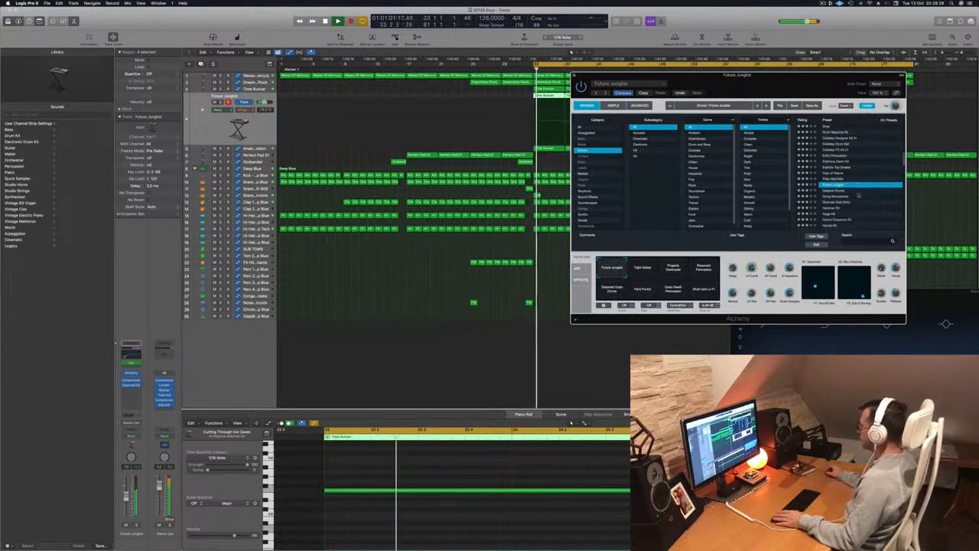
left_click(666, 271)
left_click(702, 271)
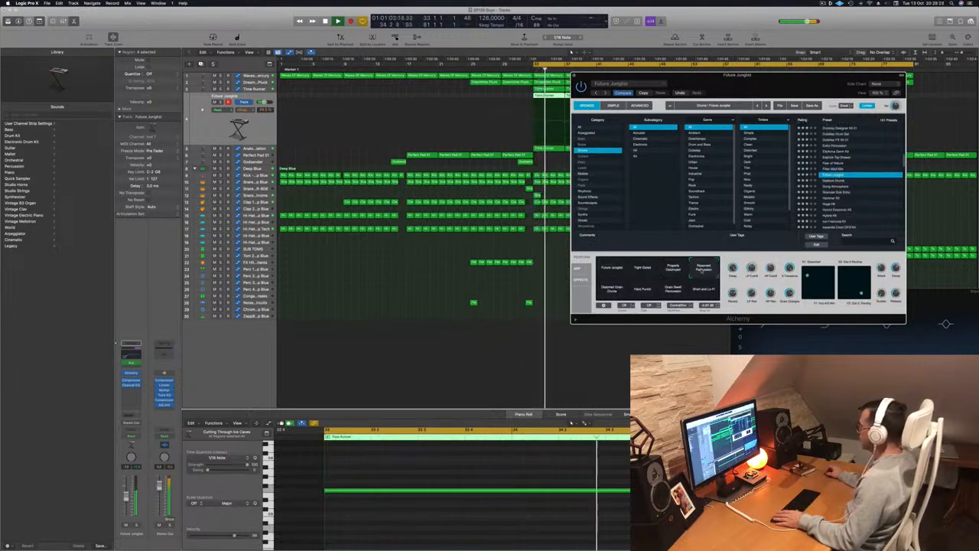
left_click(664, 269)
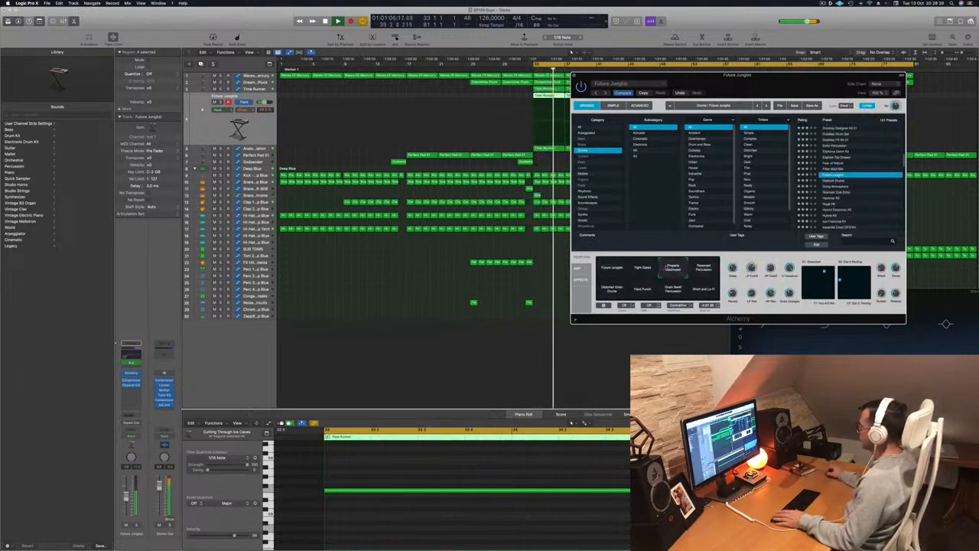
- Audition the Gesture Drums, Gong Atmosphere and Granular Dub Echo presets against the playing loop
left_click(831, 181)
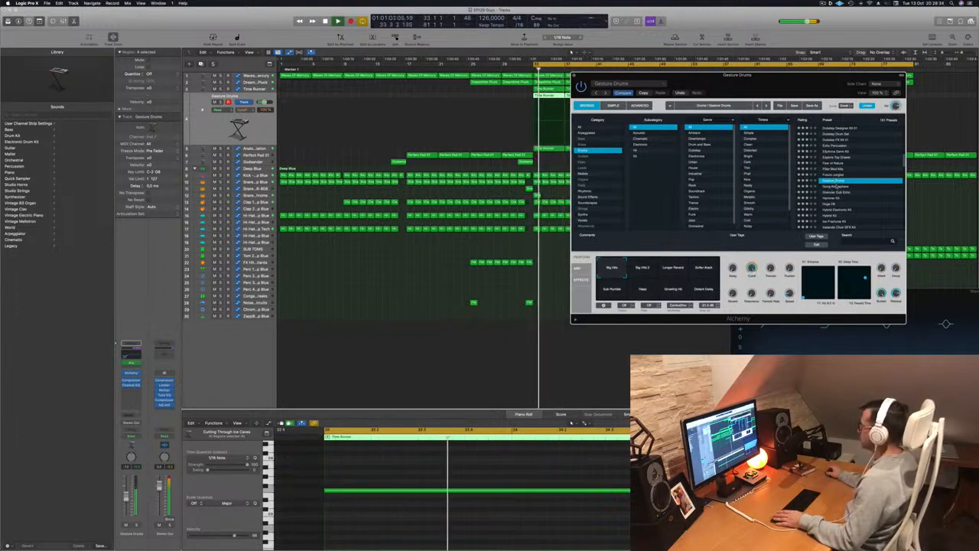
left_click(844, 186)
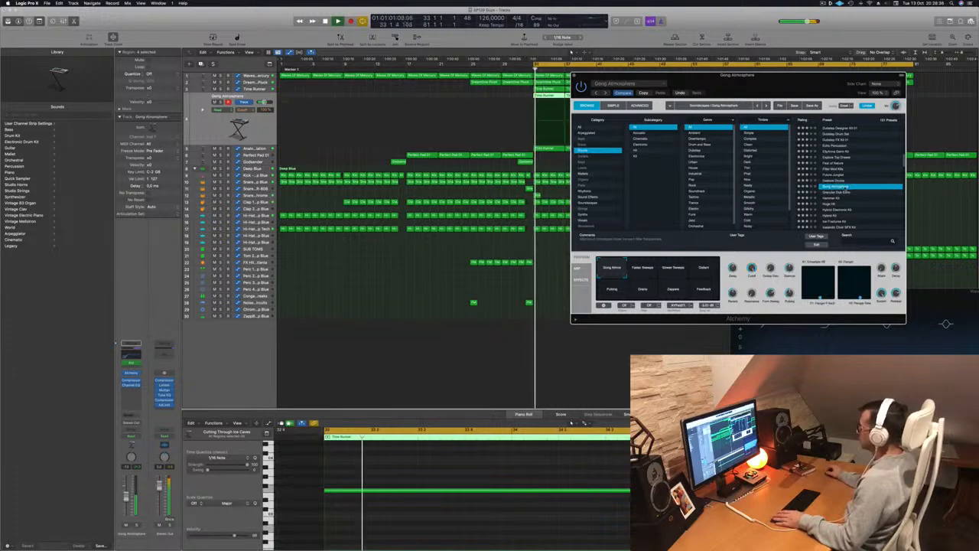
scroll(849, 180, "down", 1)
left_click(839, 176)
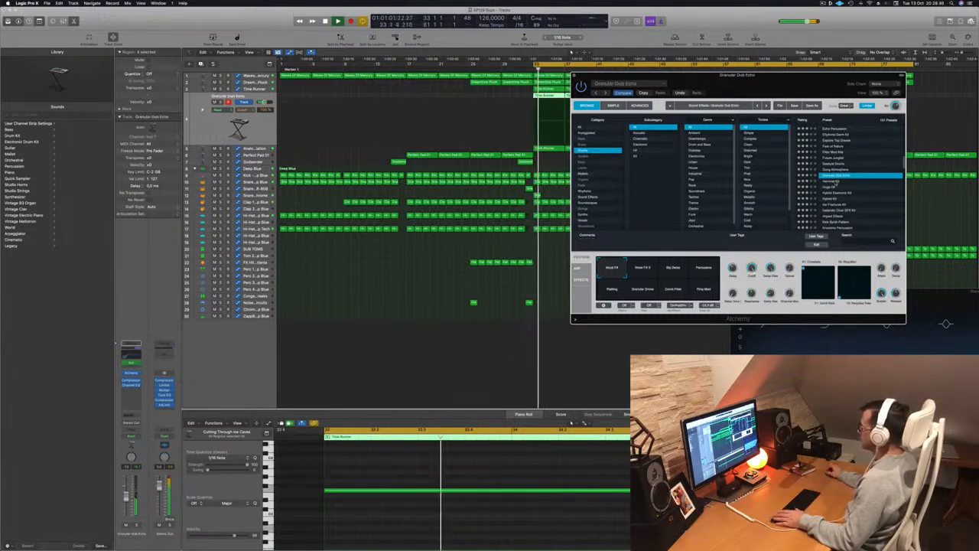
- Load the Hammer Kit preset, bypass the track's arpeggiator and restart playback
left_click(834, 180)
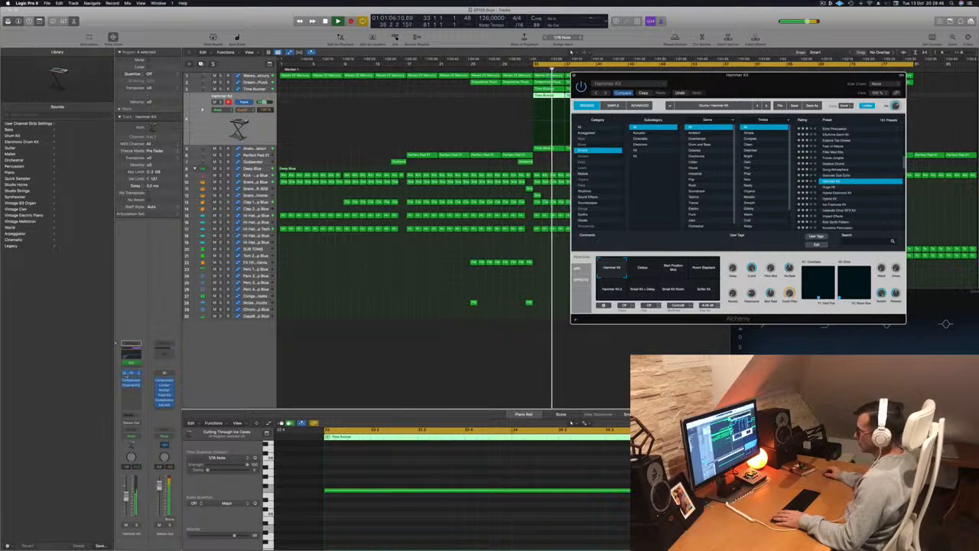
left_click(125, 364)
key("Return")
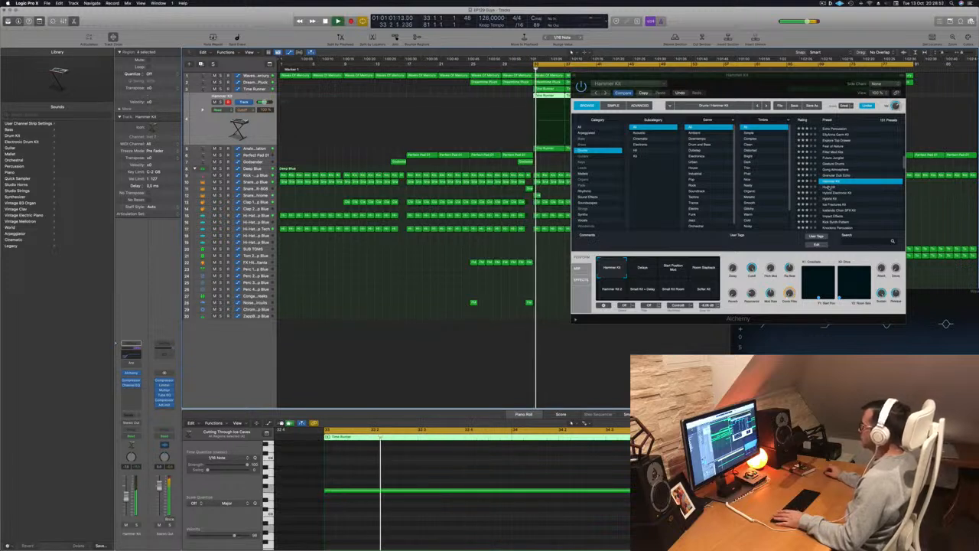
- Load the Huge Hit preset and test it with a note on the Musical Typing keyboard
key("Down")
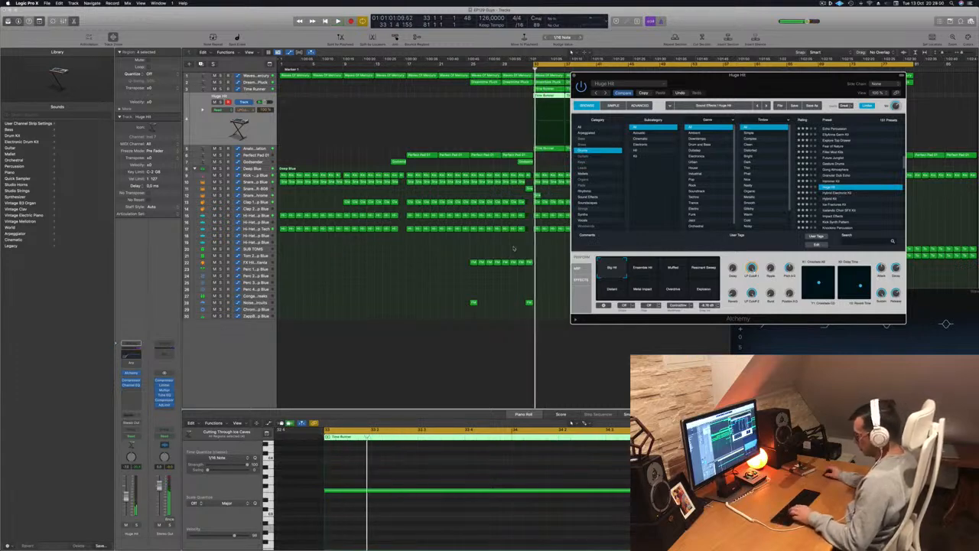
key("super+k")
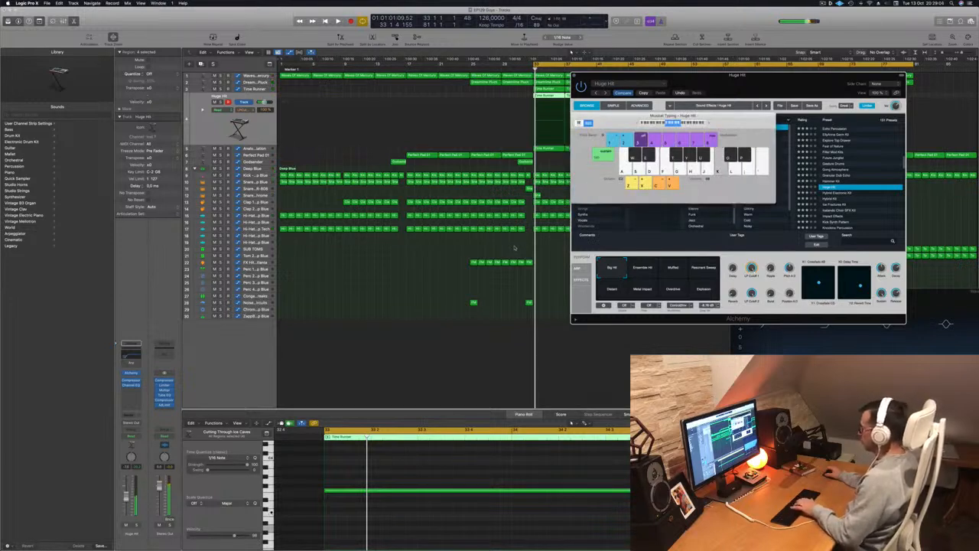
key("f")
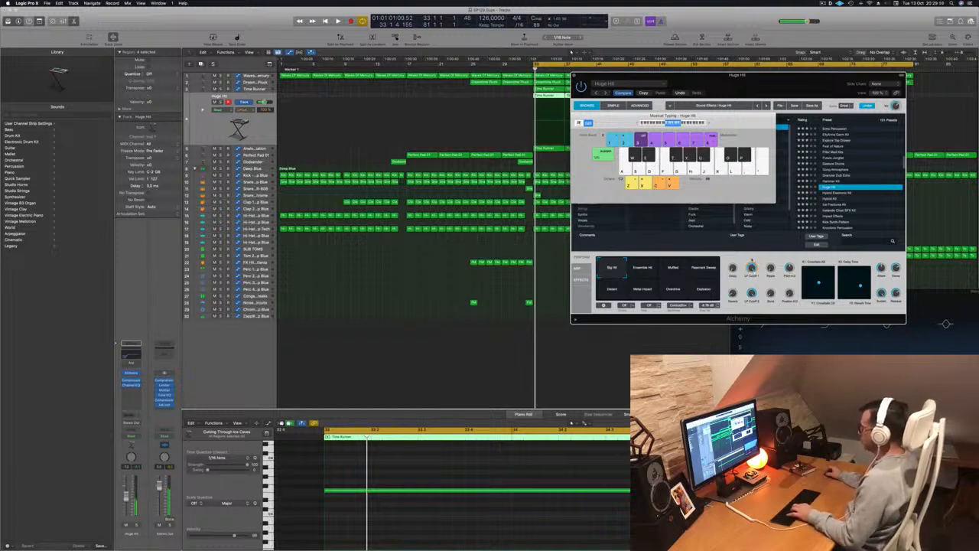
key("super+k")
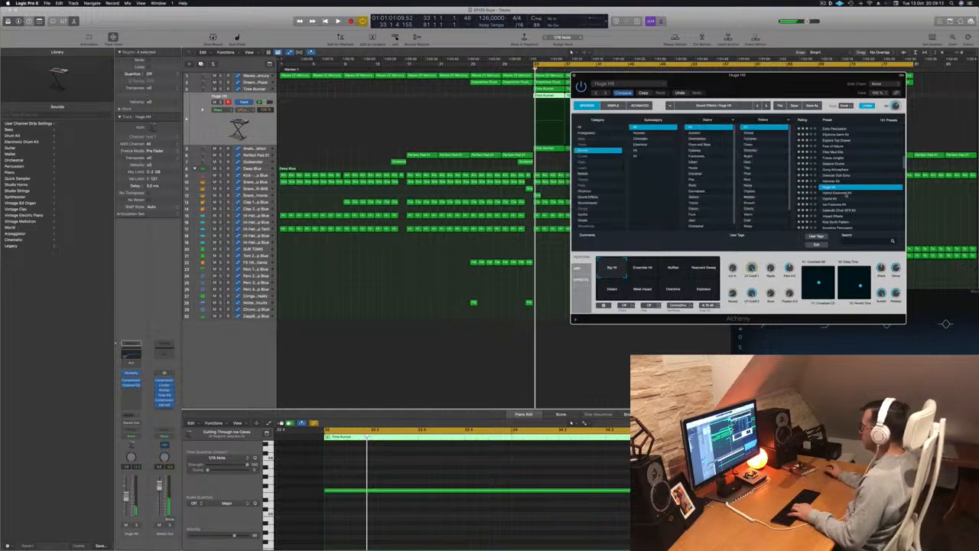
- Audition the Hybrid Electronic Kit, Longevity, Machine Kit, Massive Gong and Massive Hammer Kit presets
left_click(846, 193)
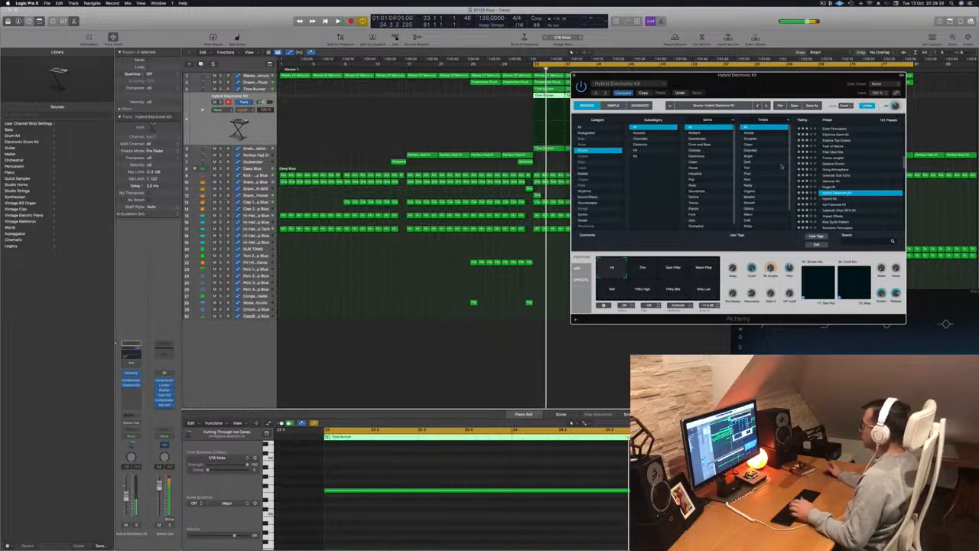
scroll(773, 180, "down", 2)
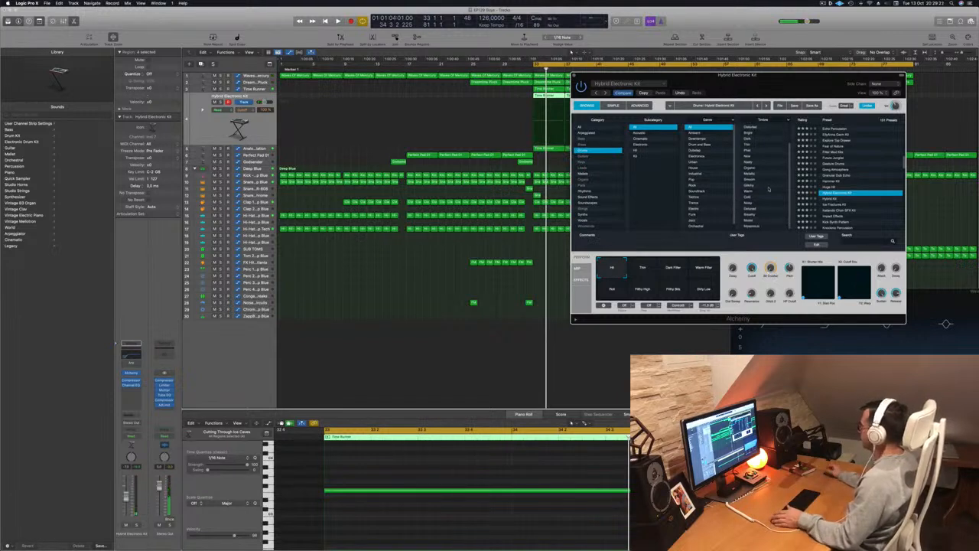
scroll(880, 191, "down", 5)
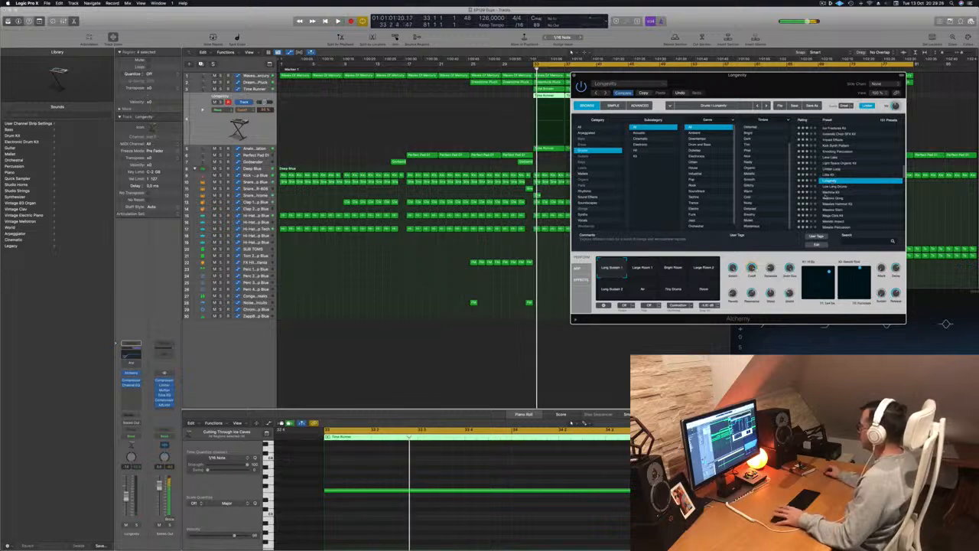
left_click(830, 193)
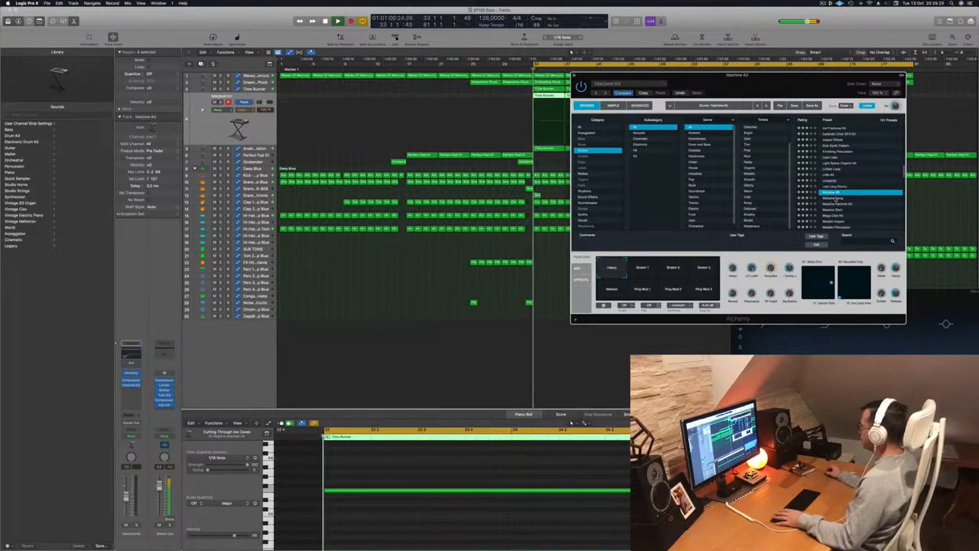
left_click(845, 199)
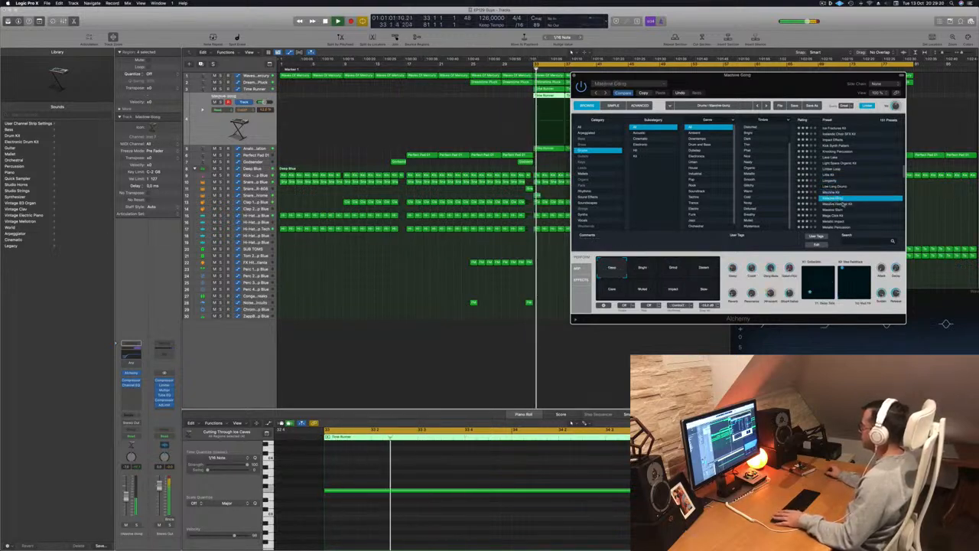
key("Down")
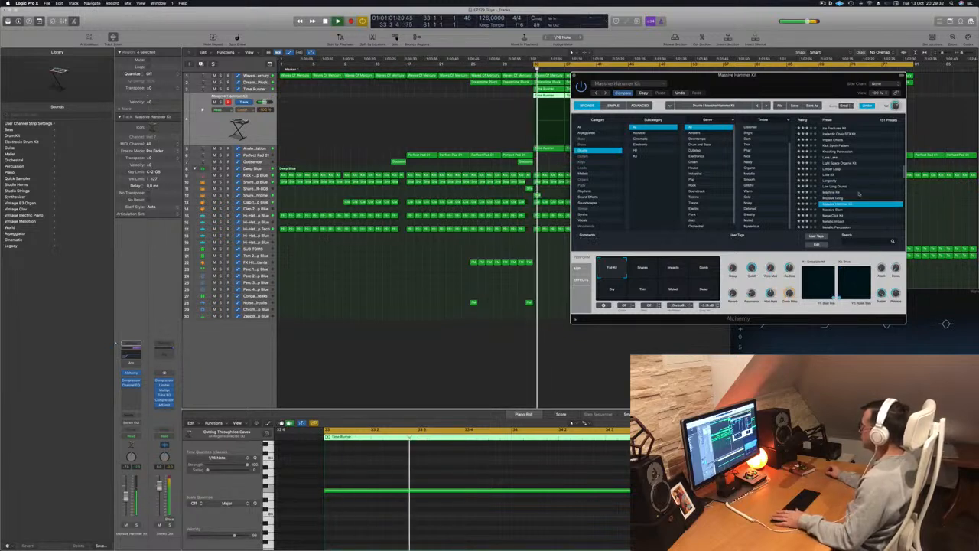
- Load the Night Sequence preset and audition its Submarine, Flanger Sub and Reverse snapshots
scroll(859, 195, "down", 5)
left_click(834, 189)
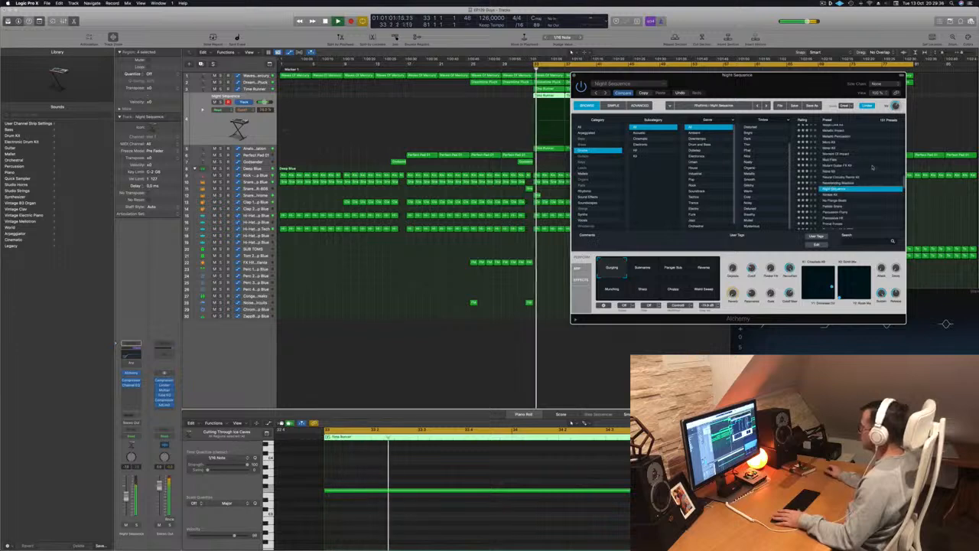
left_click(649, 270)
left_click(674, 270)
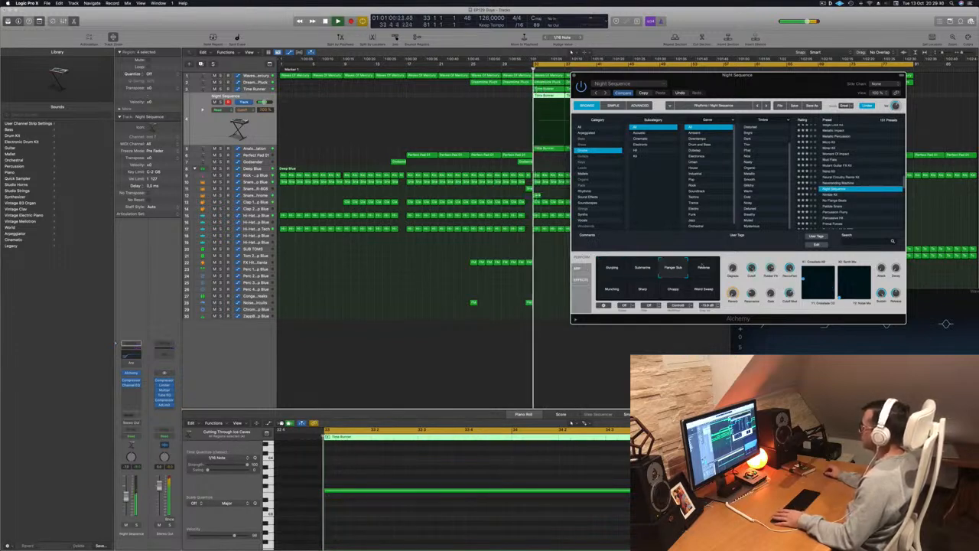
left_click(704, 269)
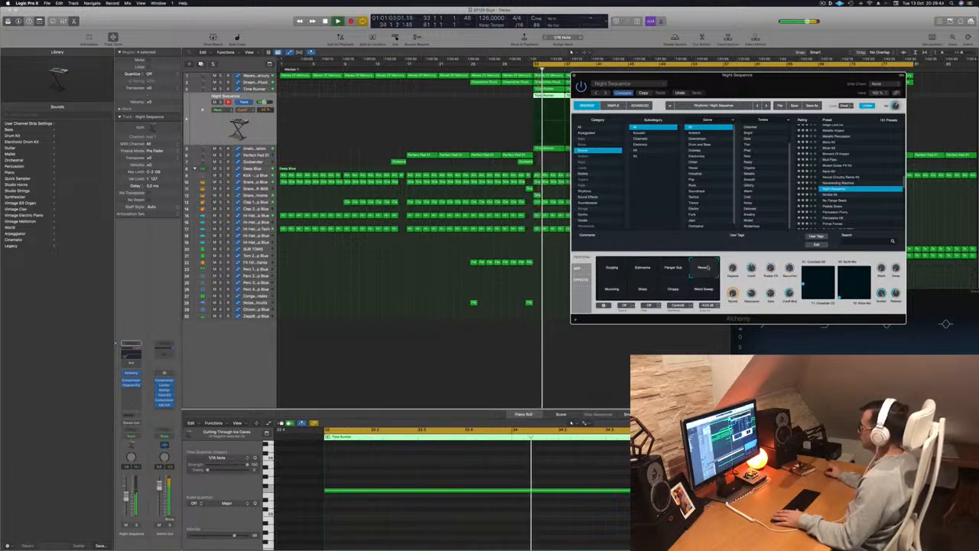
- Compare Night Sequence's Weird Sweep, Sharp and Munching snapshots with Choppy, and settle on Choppy
left_click(703, 292)
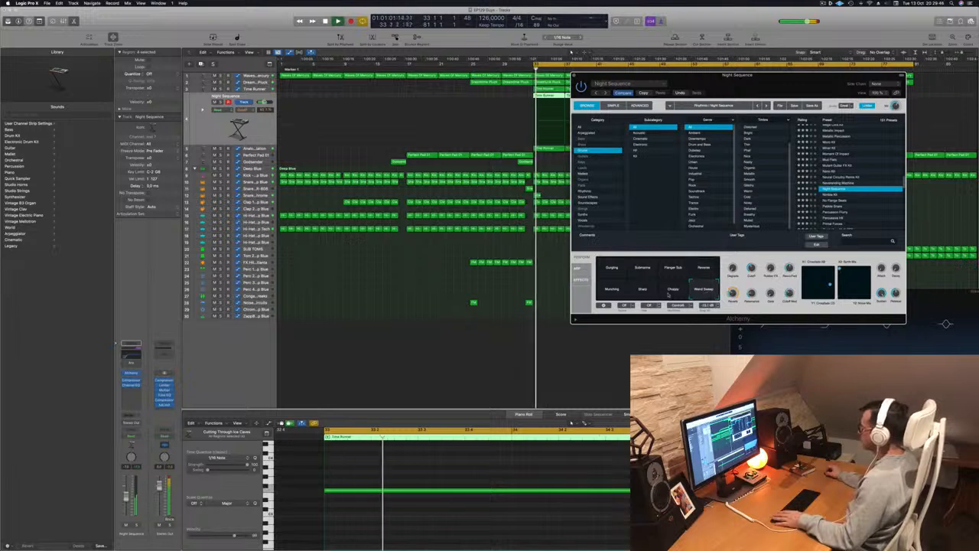
left_click(672, 288)
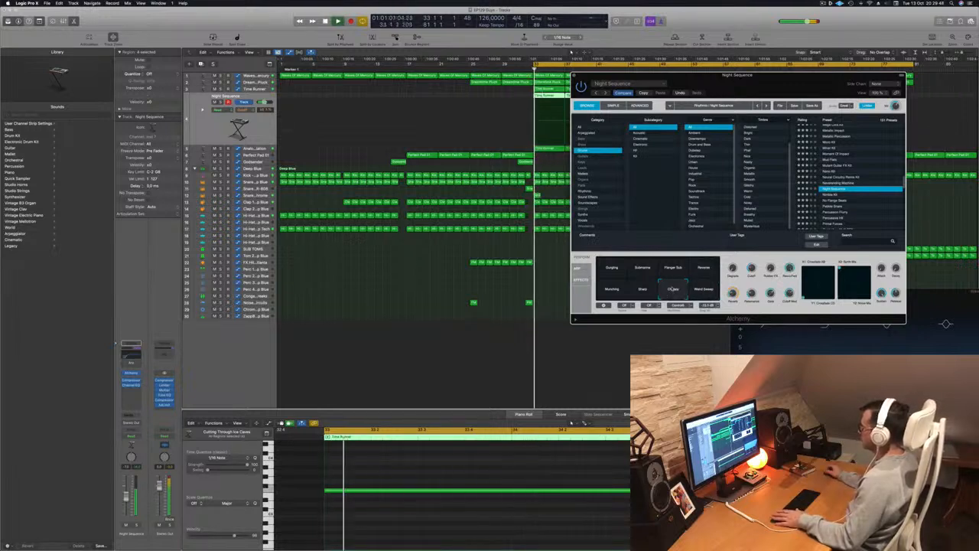
left_click(643, 290)
left_click(612, 290)
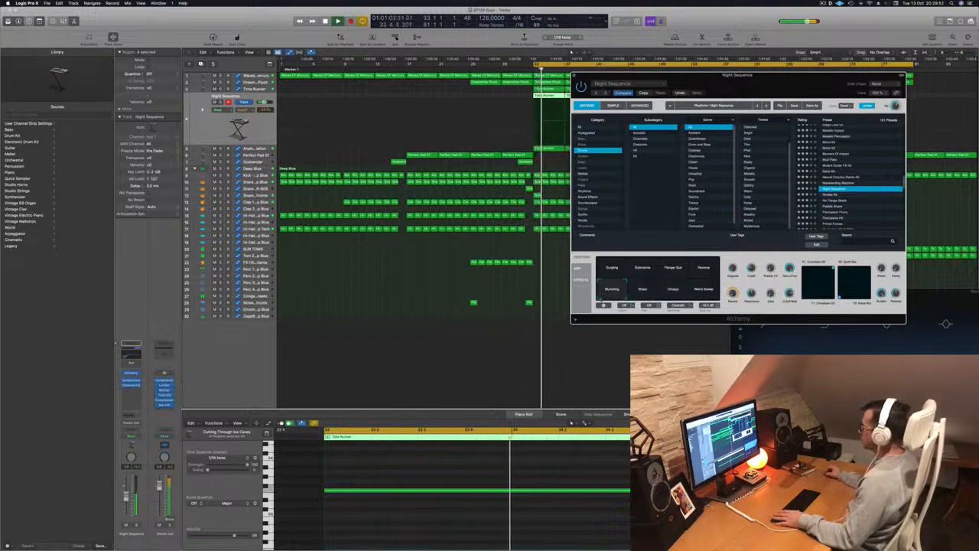
left_click(674, 290)
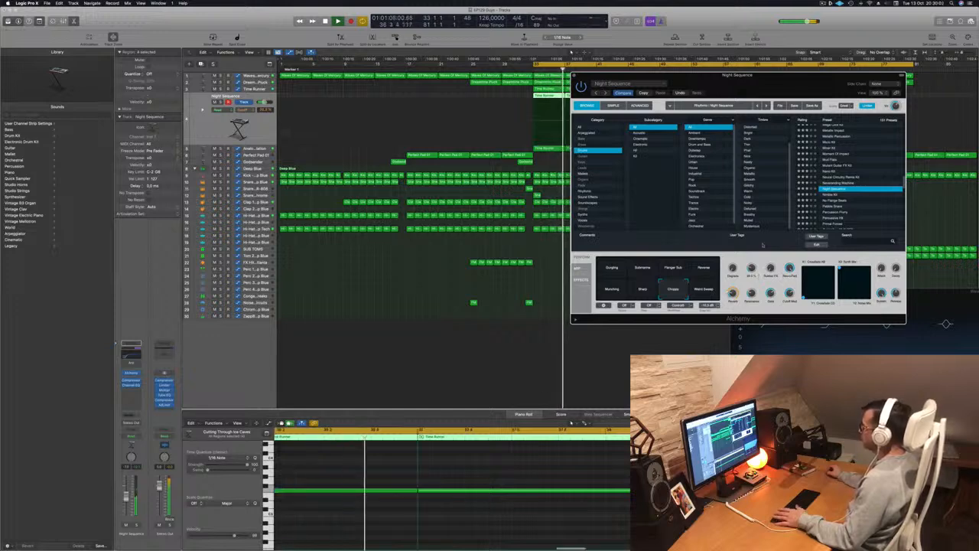
- Close the Alchemy window and shift the Musical Typing keyboard slightly aside
left_click_drag(589, 78, 457, 155)
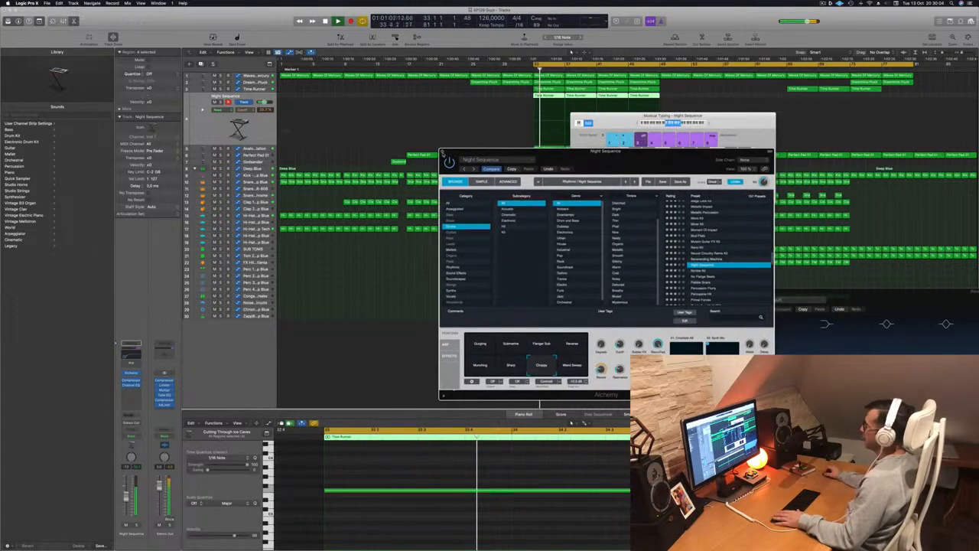
left_click(443, 153)
left_click_drag(626, 124, 605, 127)
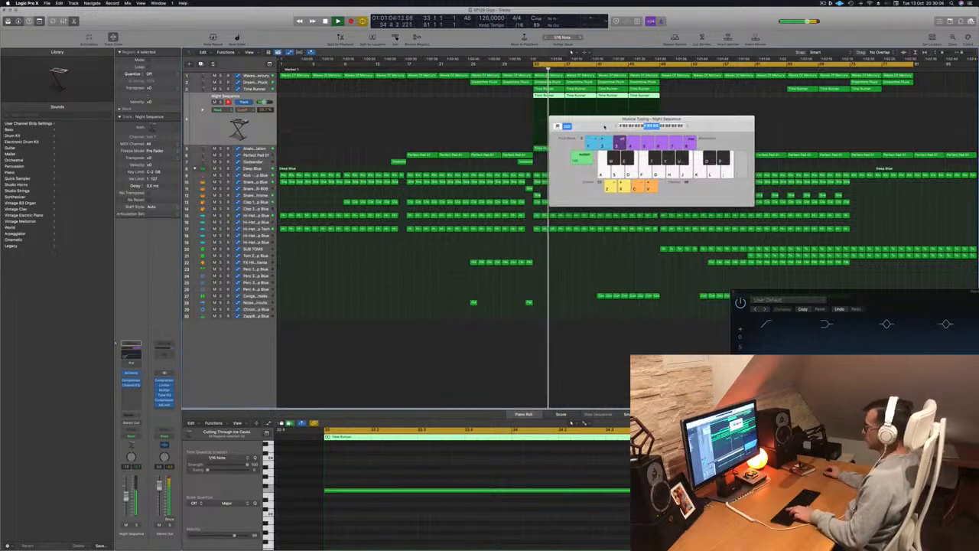
key("super+h")
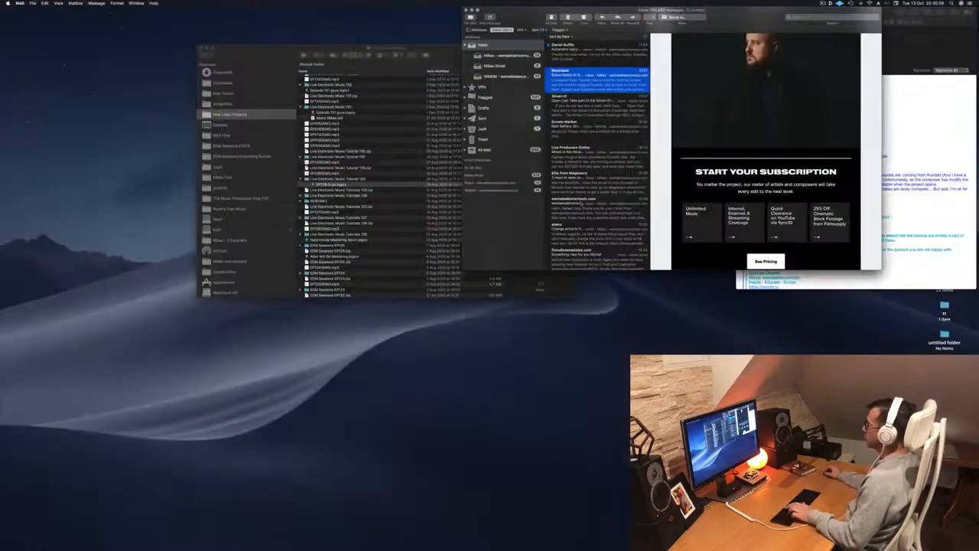
mouse_move(536, 545)
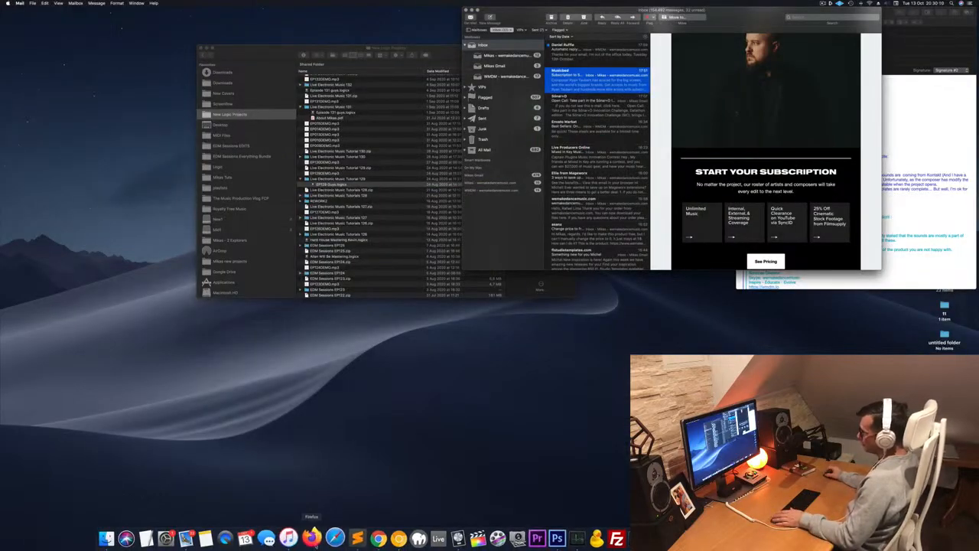
left_click(451, 539)
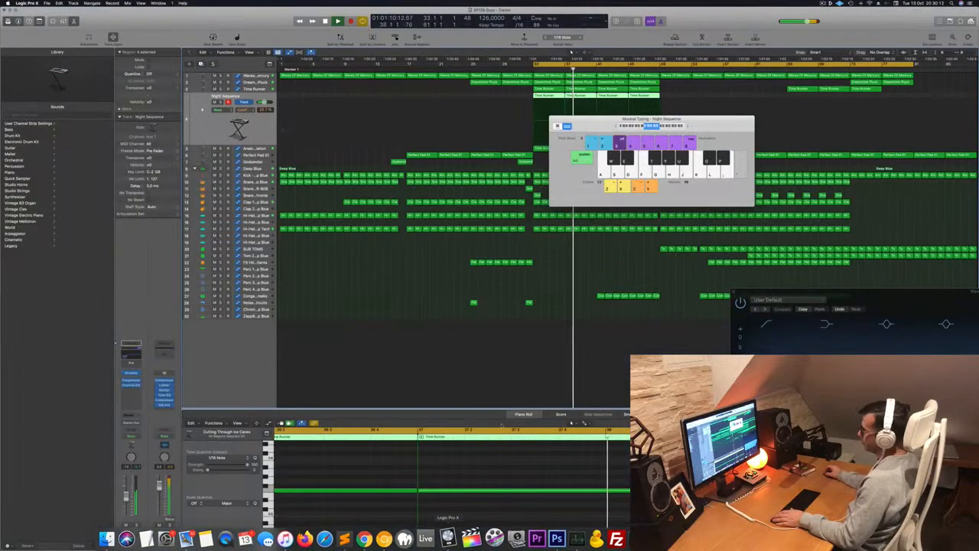
- Dismiss the Musical Typing keyboard and replay the cycled section from its start to check the new sound
left_click_drag(619, 121, 511, 148)
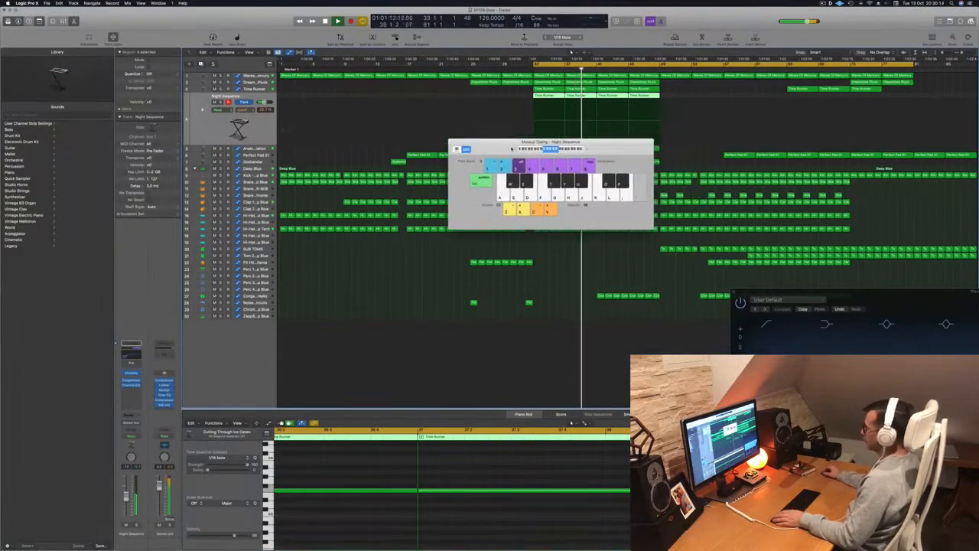
key("super+k")
key("space")
key("space")
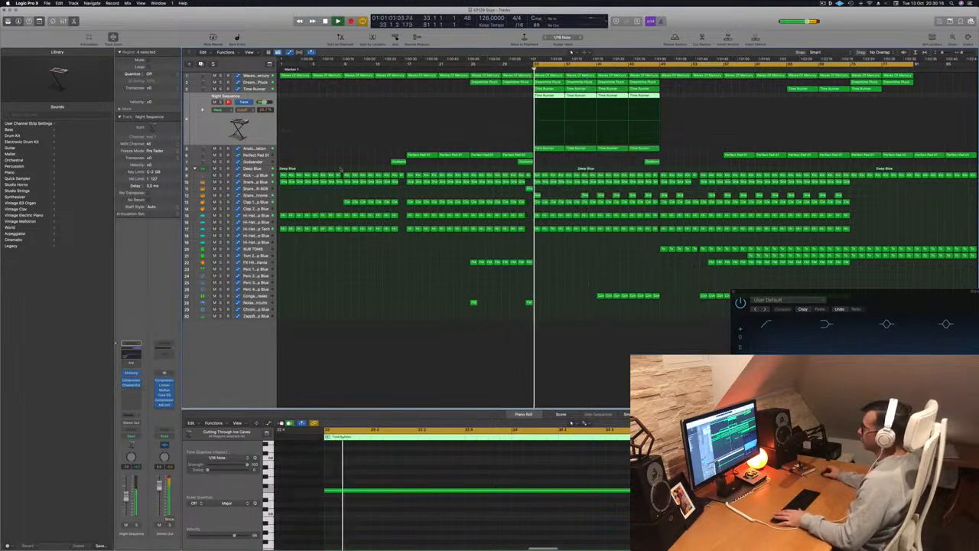
key("space")
key("space")
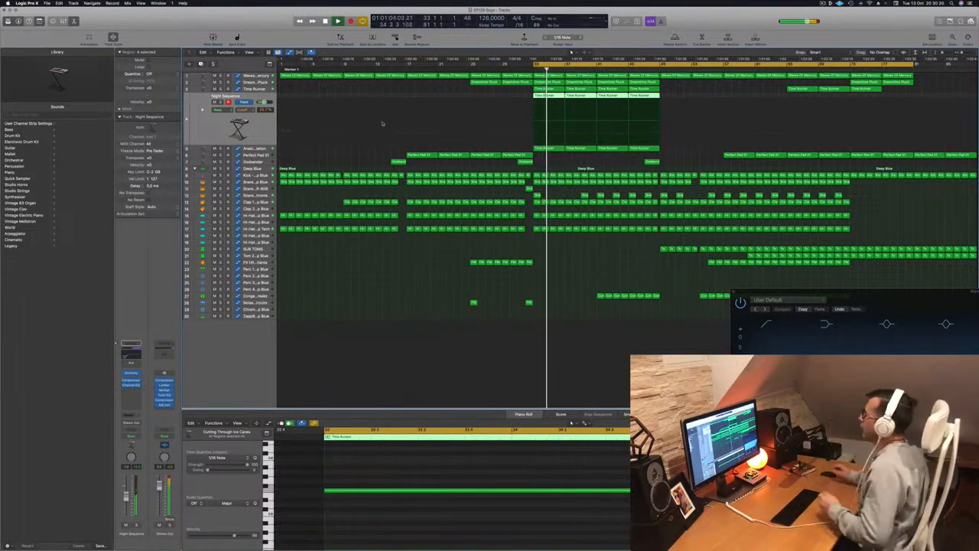
- Restart the cycled section from bar 33 several times to judge how the layered synths sit together
key("space")
key("space")
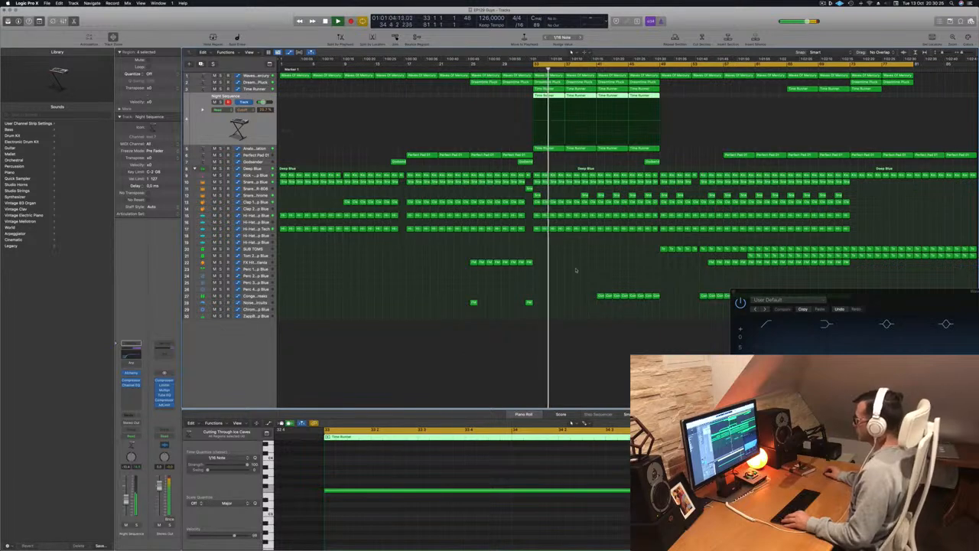
key("space")
key("space")
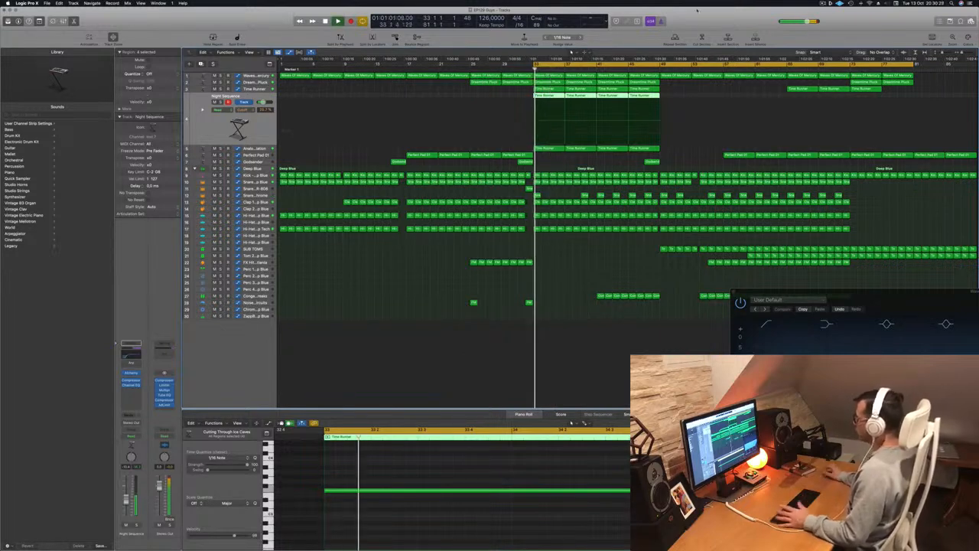
key("space")
key("space")
- Shorten the cycle range to bars 33–49 and repeat that section across all tracks directly after it
left_click_drag(915, 67, 663, 92)
key("space")
key("space")
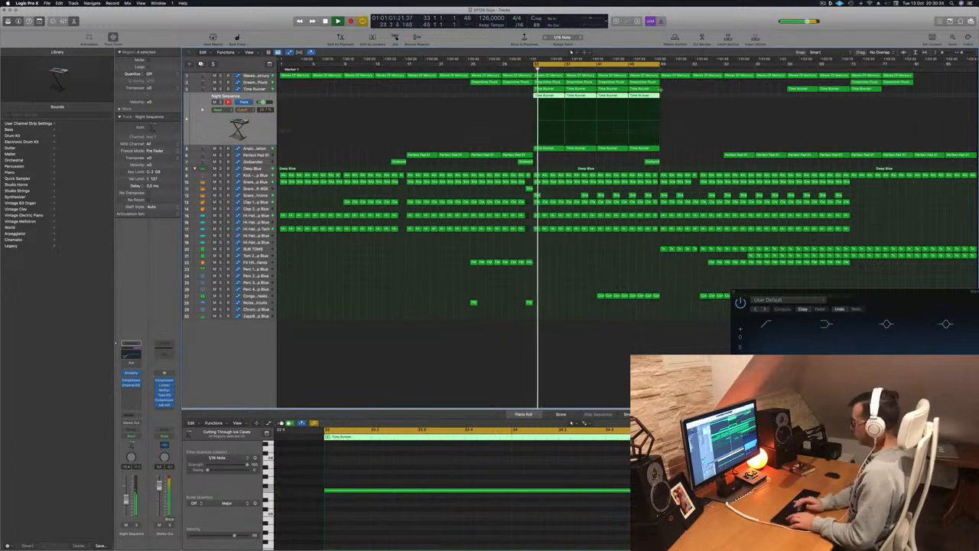
key("super+r")
scroll(685, 176, "down", 2)
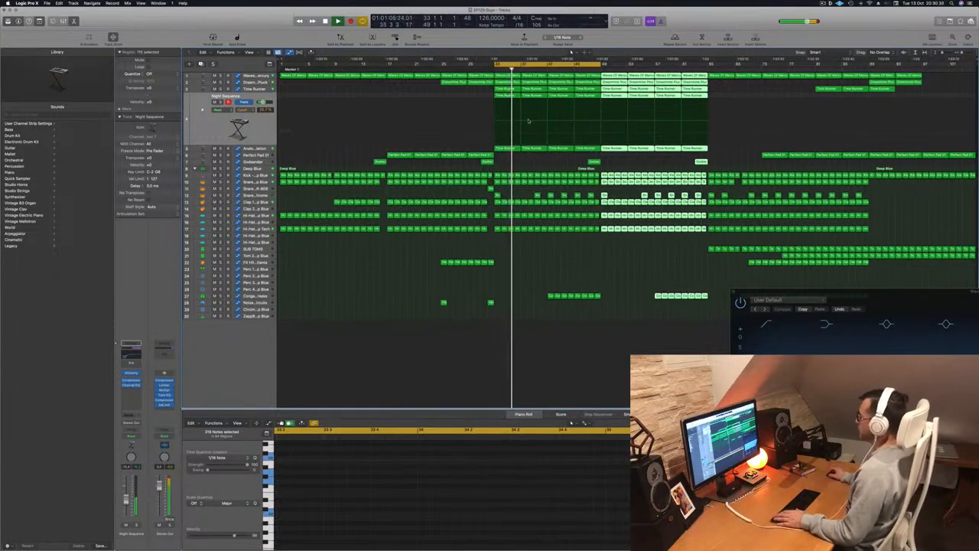
- In the first section, delete Waves of Mercury from bar 37, Dreamtime Pluck from bar 41, and the Time Runner region at bar 45
left_click(538, 77)
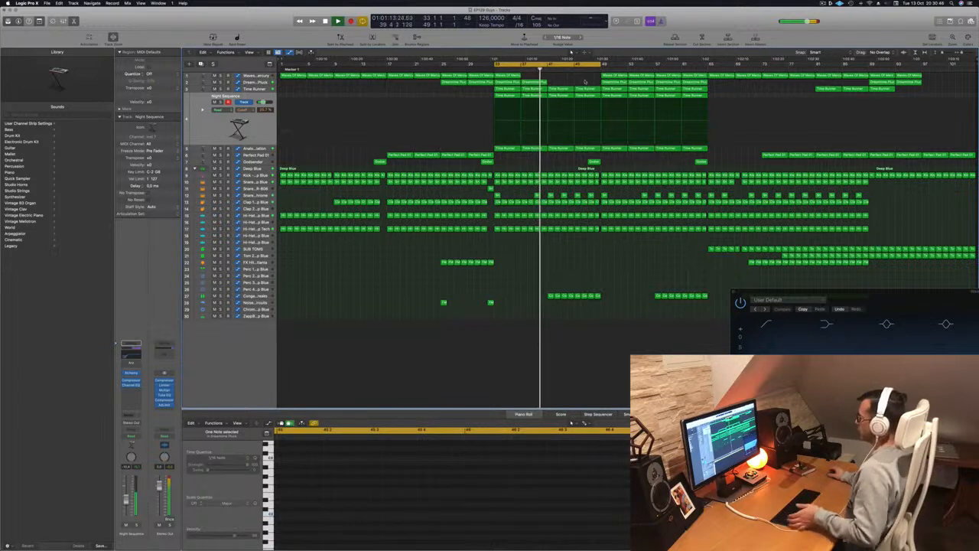
left_click(583, 90)
key("Delete")
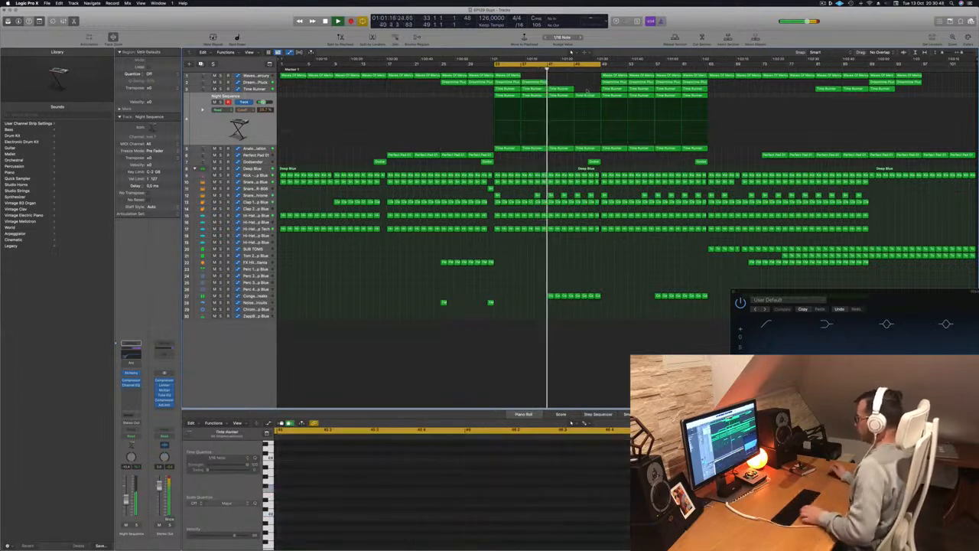
key("super+z")
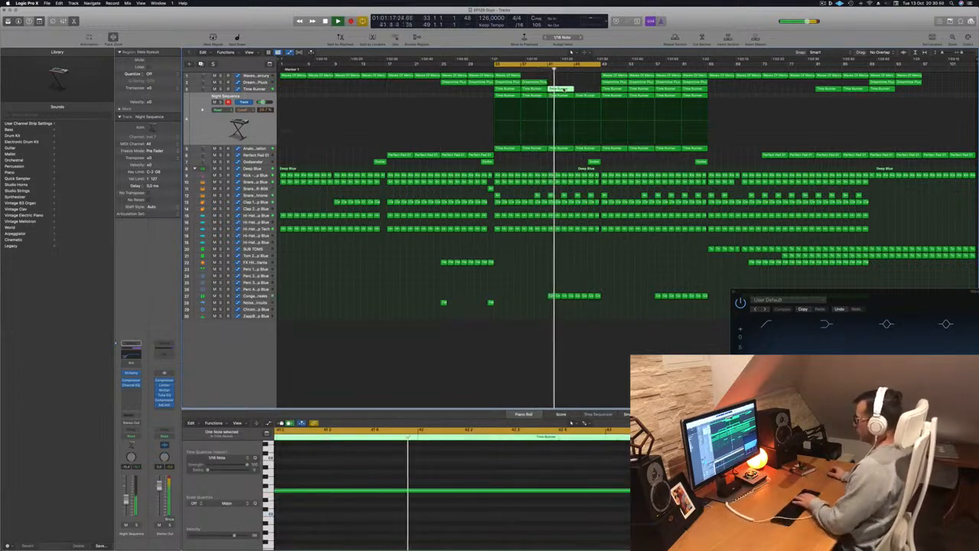
- Replay the Night Sequence and Analog Glide Arpeggiation layers from bar 33 and remove the Time Runner region at bar 41
left_click(263, 122)
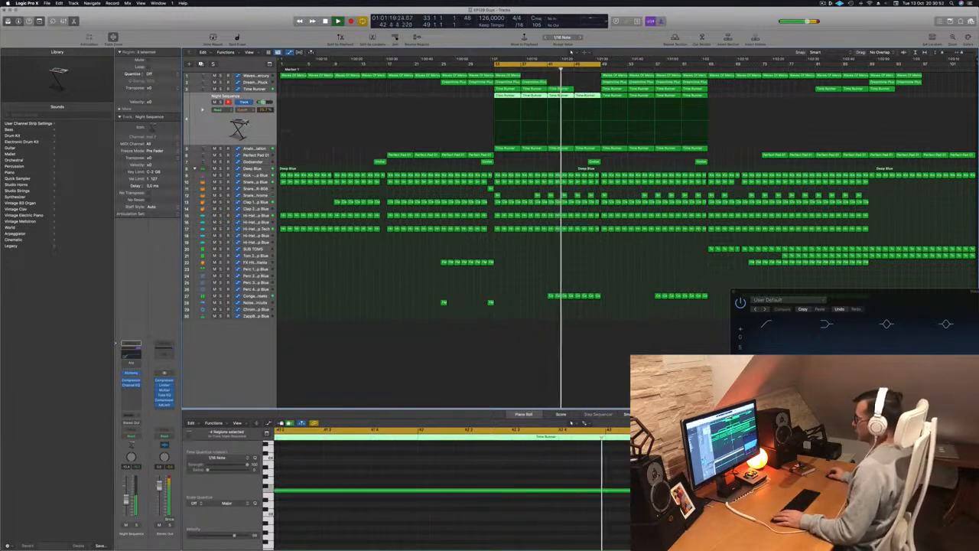
left_click(265, 151)
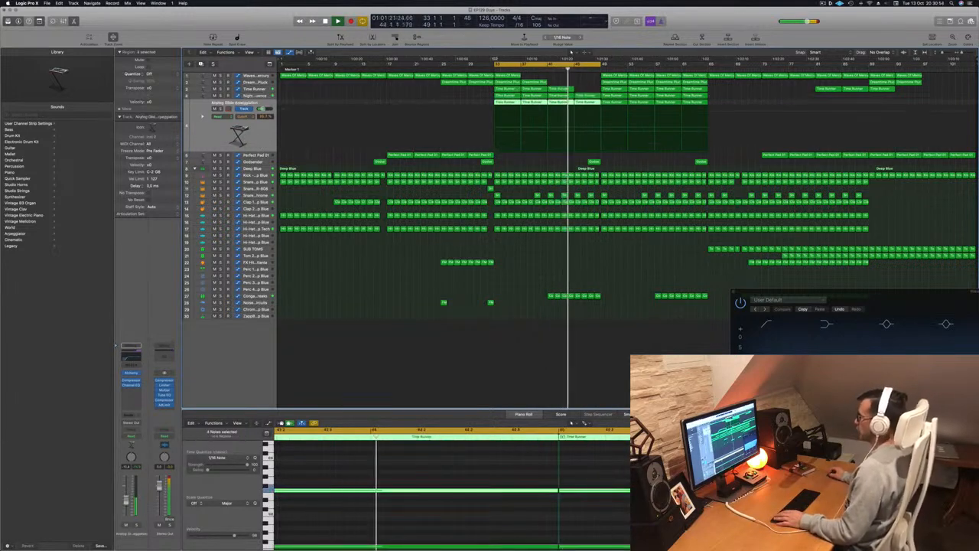
key("space")
key("space")
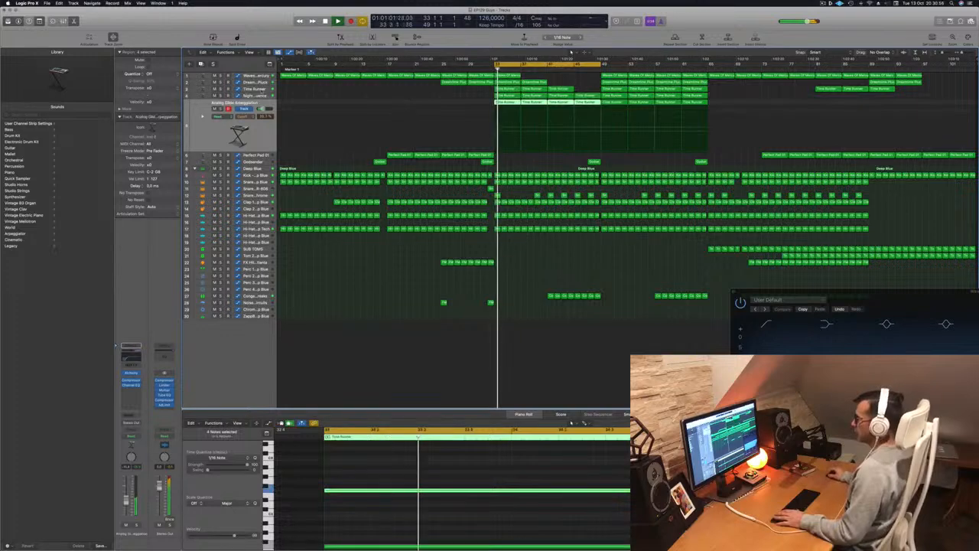
key("Up")
key("Up")
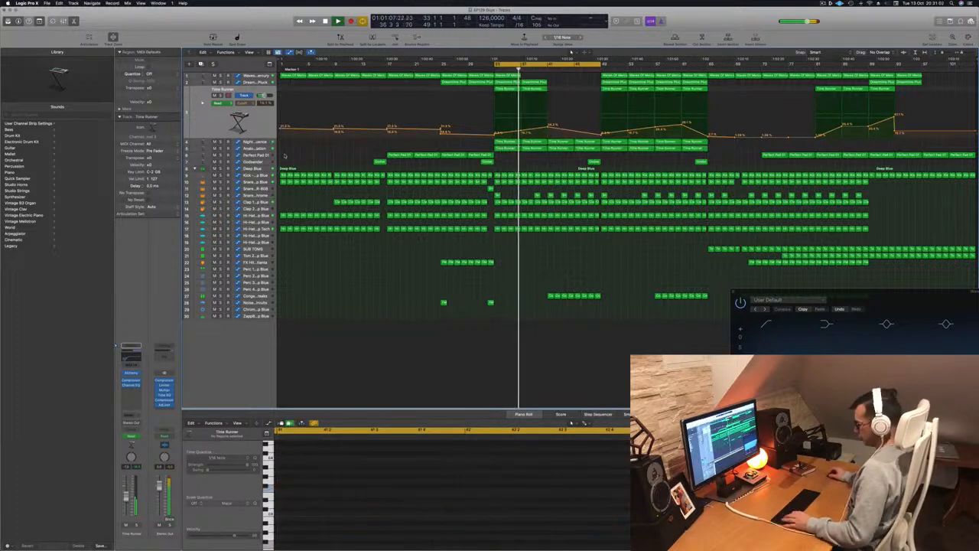
- Name and color all regions in the arrangement by their tracks
key("super+a")
right_click(560, 141)
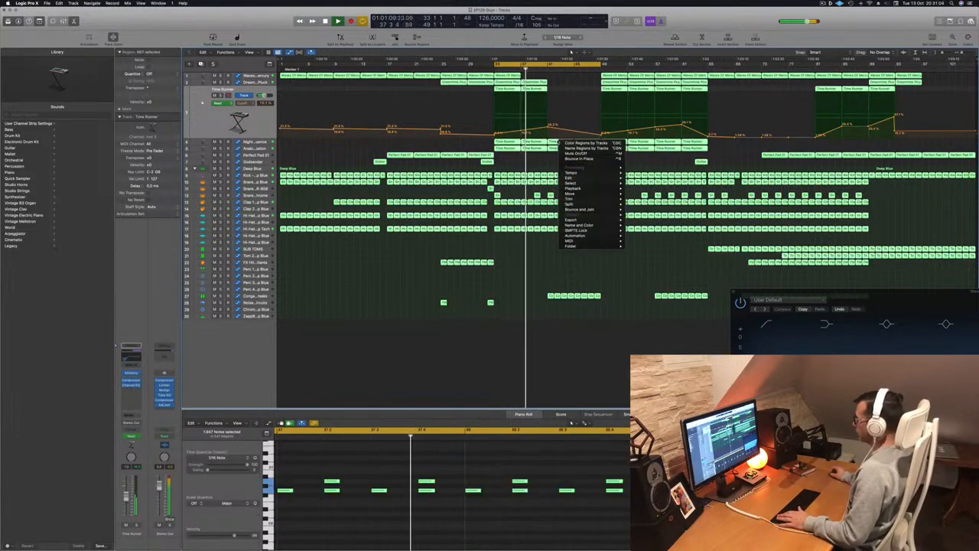
left_click(567, 148)
right_click(570, 142)
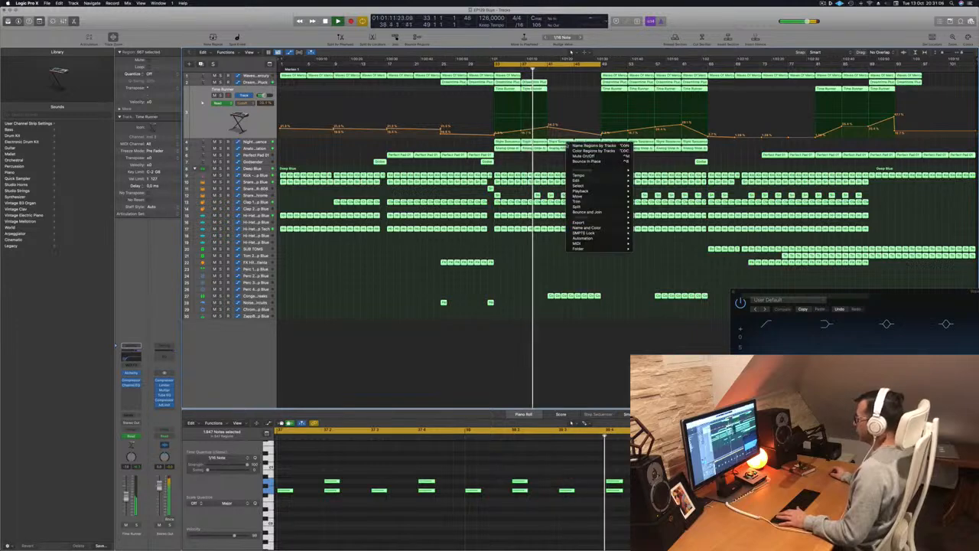
left_click(575, 150)
left_click(520, 165)
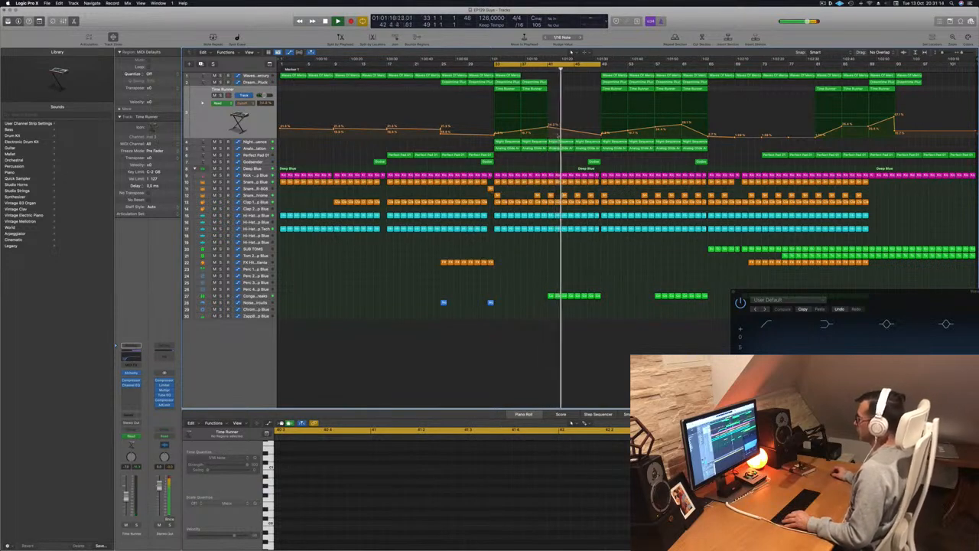
- Toggle solo to compare the synth layers, select the Analog Glide Arpeggiation track, and extend the cycle range to bar 65
key("s")
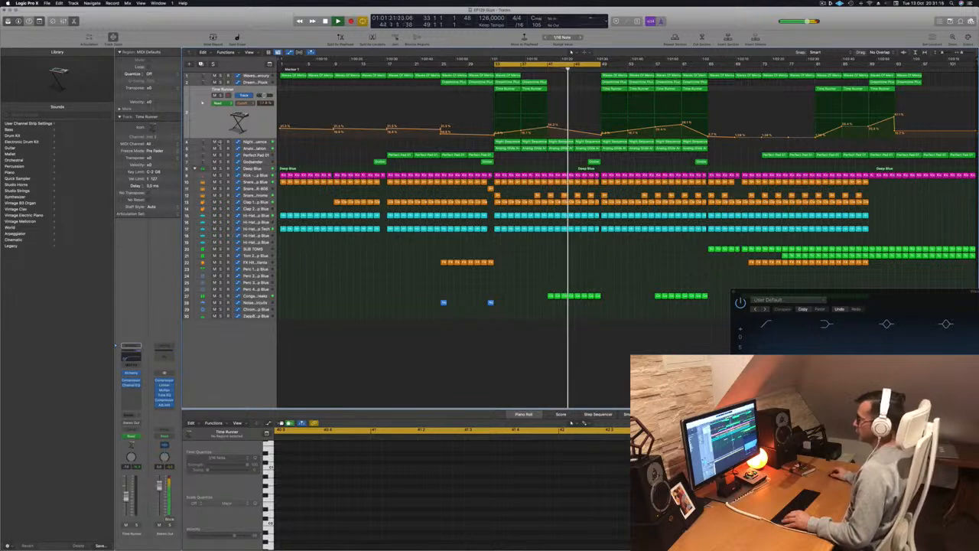
key("s")
key("s")
key("s")
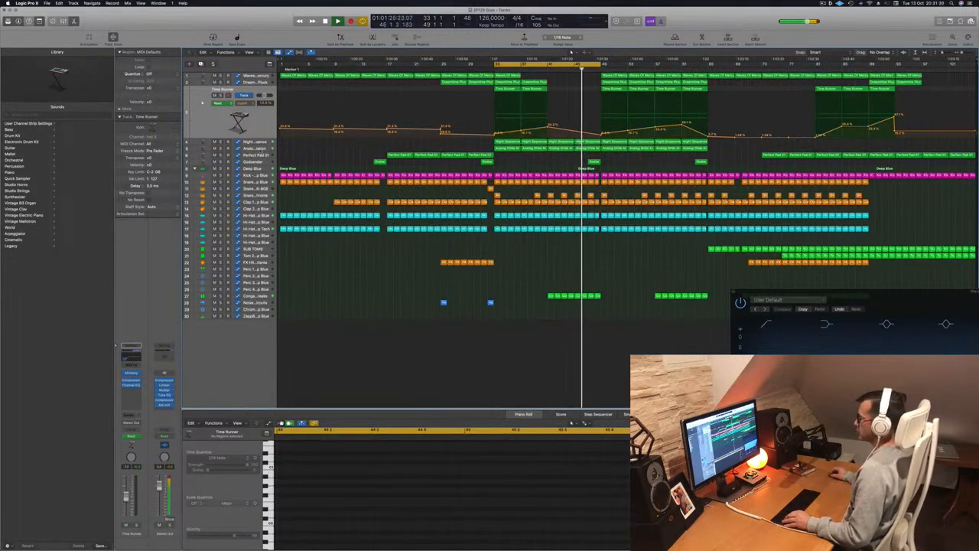
key("Down")
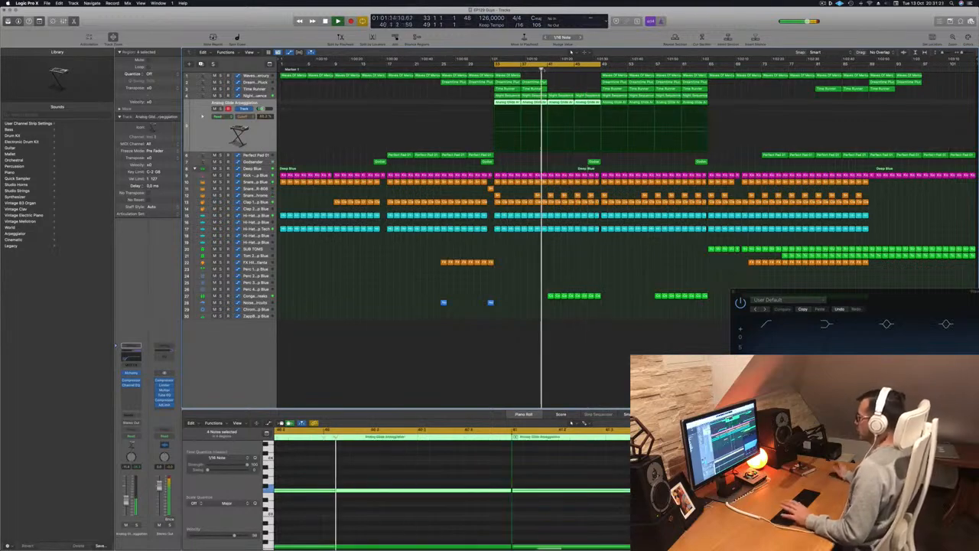
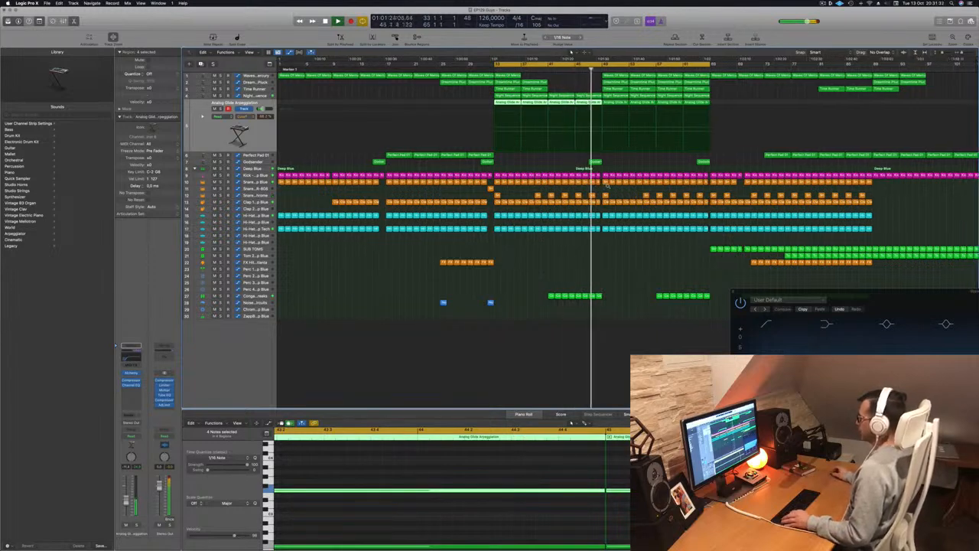
- Try removing the snare, clap and hi-hat regions in bars 49–65 and the top three synth tracks' regions in bars 49–57
key("super+Right")
left_click_drag(621, 186, 741, 241)
key("Delete")
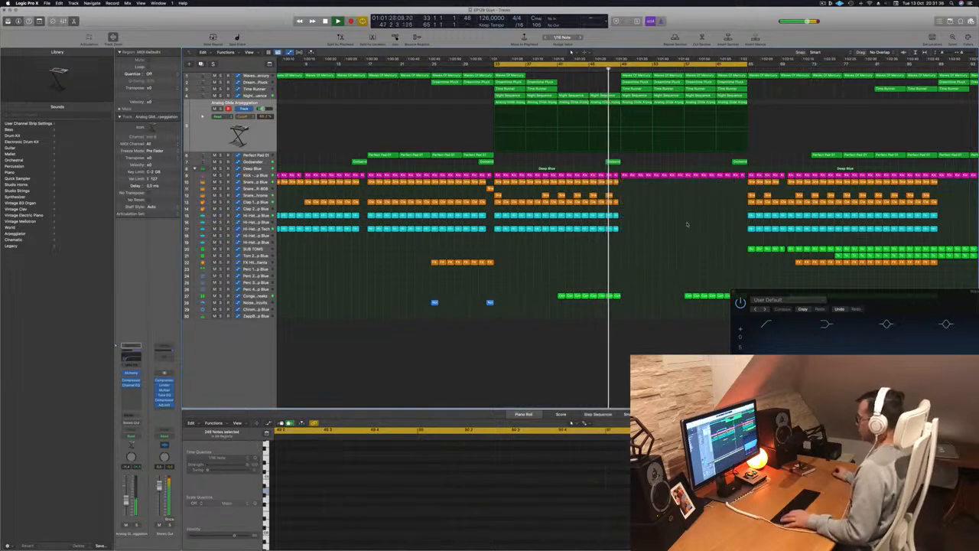
left_click(623, 76)
left_click_drag(622, 71, 661, 90)
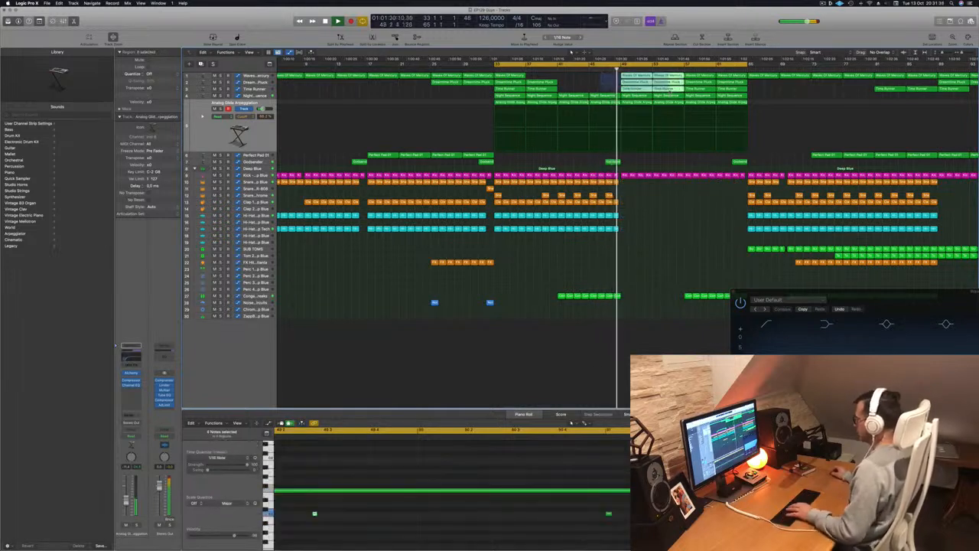
key("Delete")
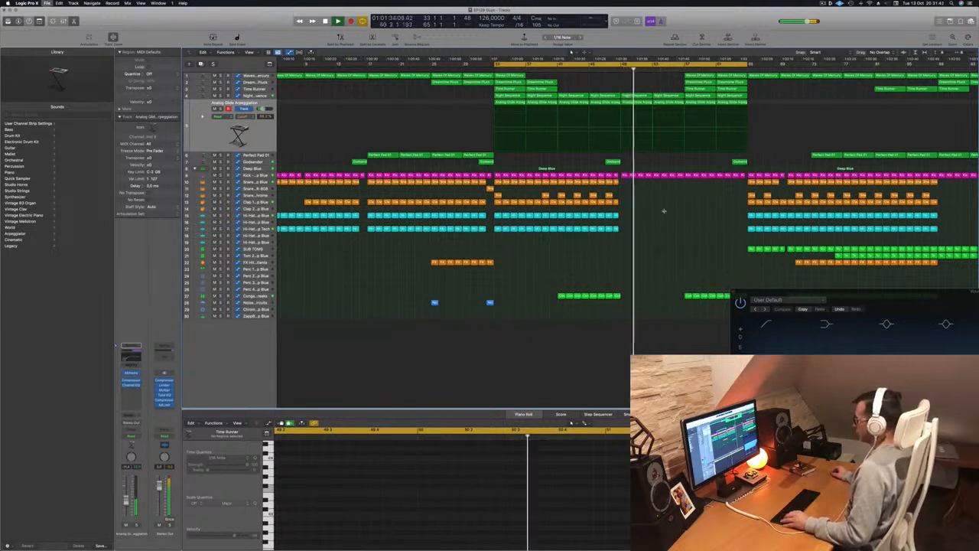
- Undo the deletions of the synth and drum regions in the repeated section
key("super+Left")
key("super+z")
key("super+z")
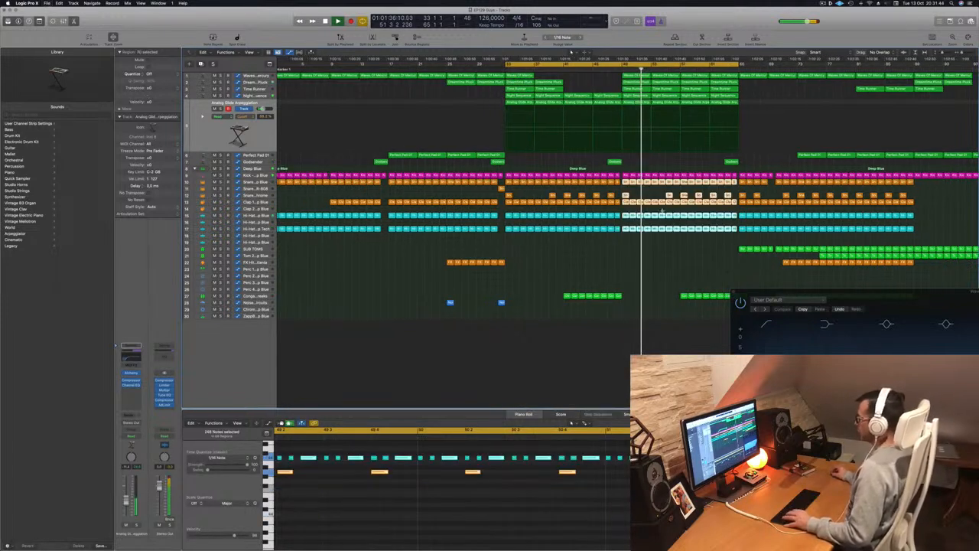
- Restart the cycle and delete the Waves of Mercury, Dreamtime Pluck and Time Runner regions in bars 49–57
key("space")
key("space")
left_click_drag(615, 73, 677, 91)
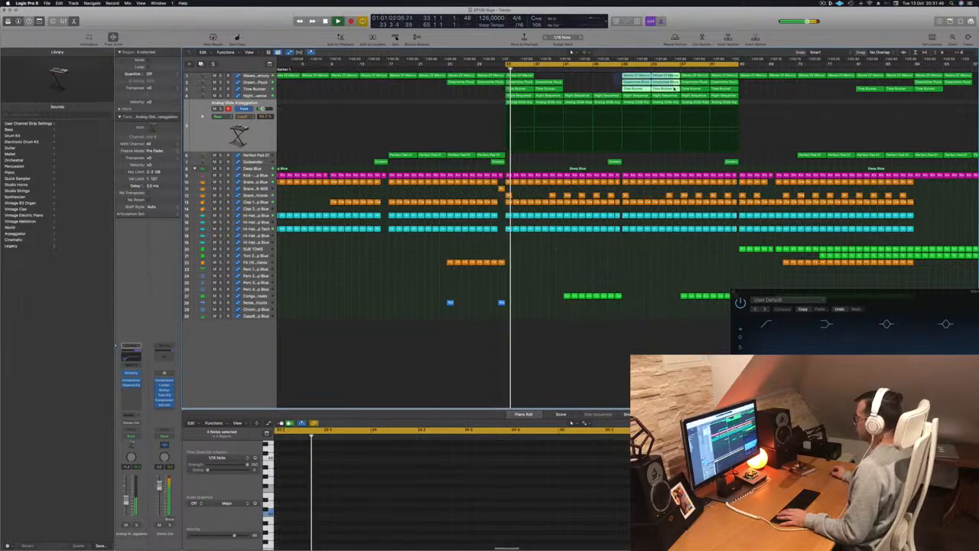
key("Delete")
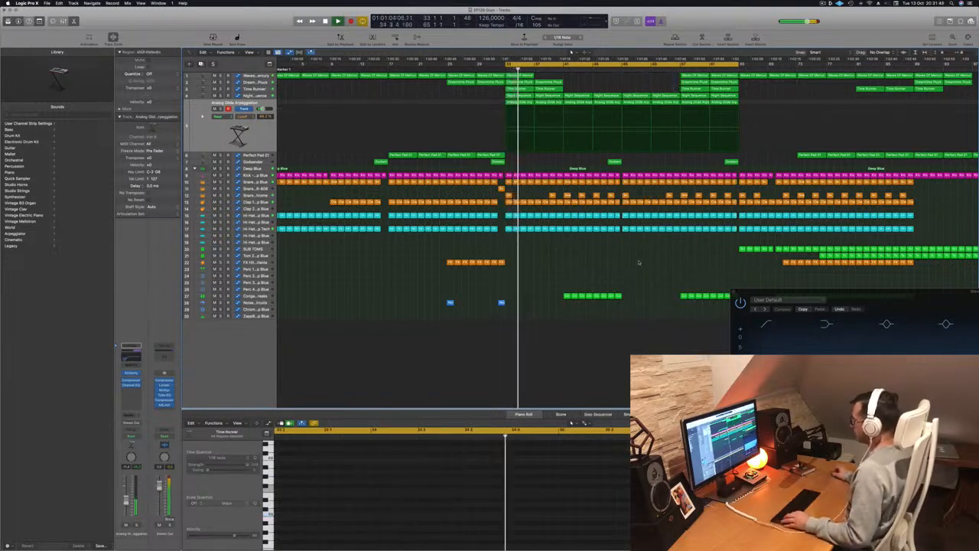
- Copy SUB TOMS regions from the following section to fill bars 49–65, and play from just before bar 49
key("super+Left")
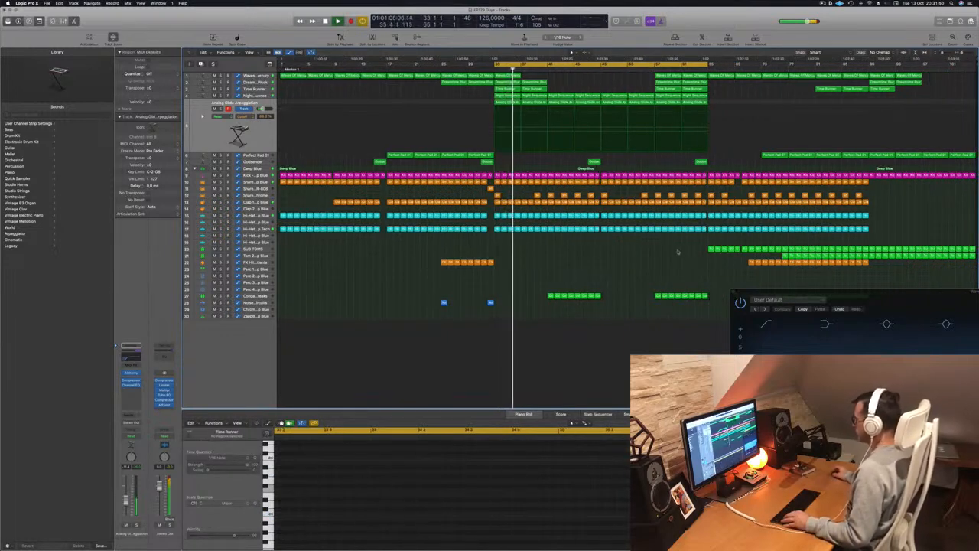
left_click(719, 250)
left_click_drag(738, 253, 815, 253)
left_click(699, 252)
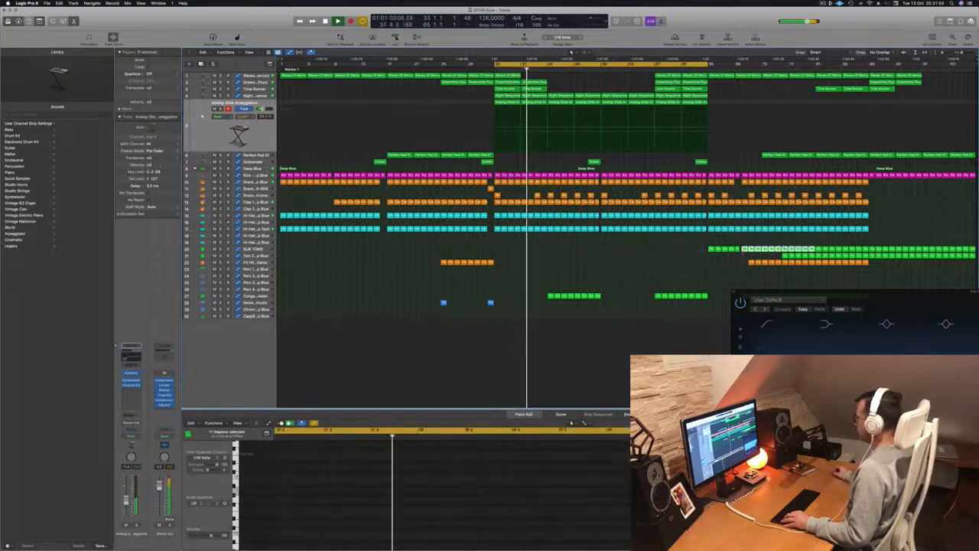
left_click_drag(744, 249, 600, 253)
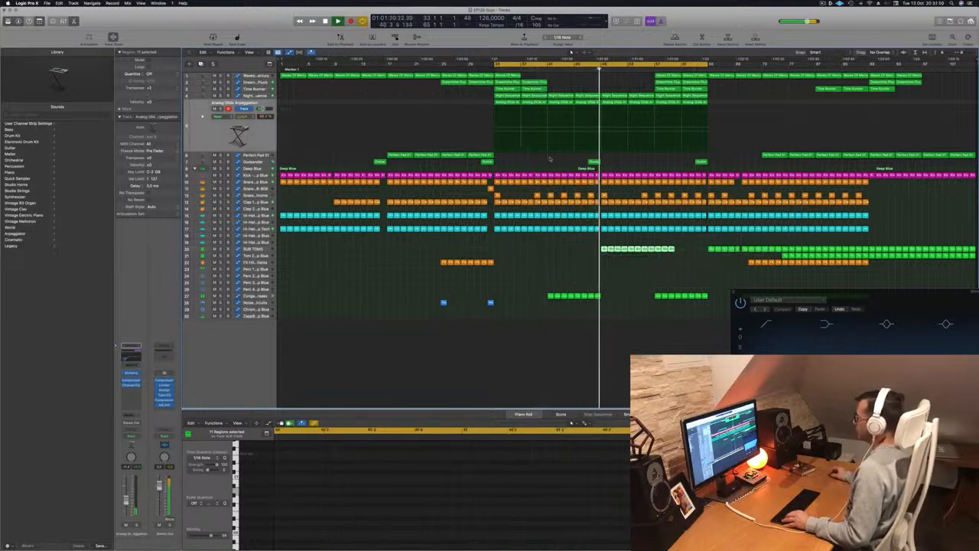
left_click_drag(593, 251, 674, 251)
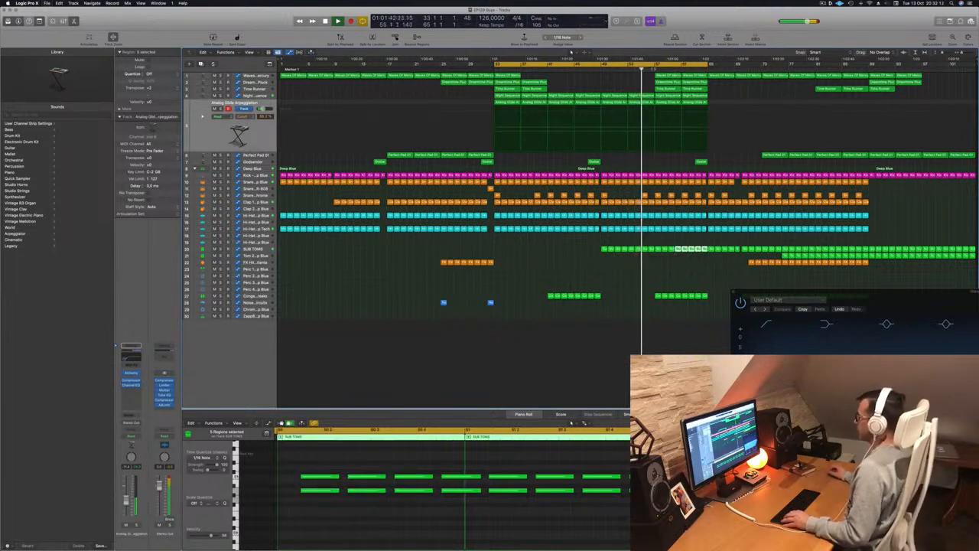
left_click(593, 69)
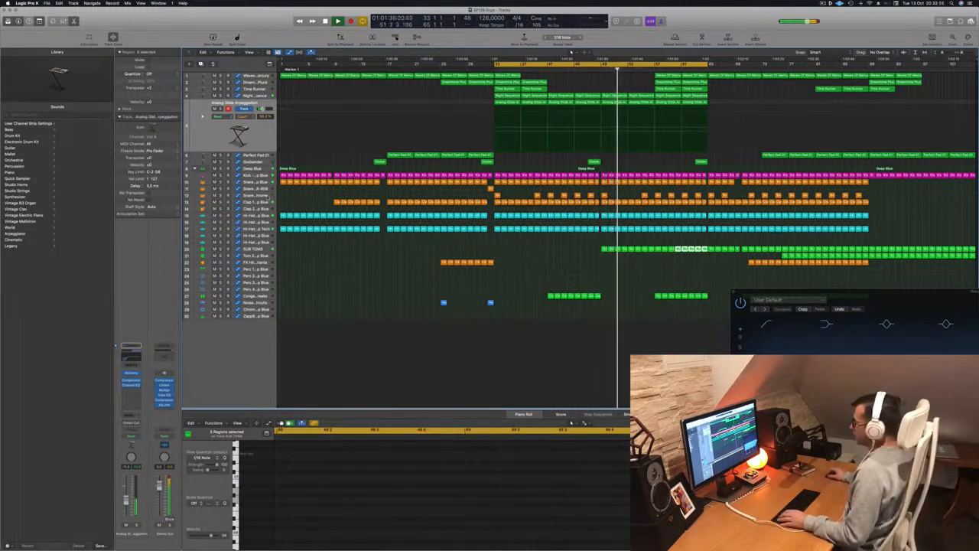
- Check the Snare - Chrome track and copy a Conga Mid - Future Breaks region onto the ZappBass - Deep Blue track at bar 52
left_click(268, 196)
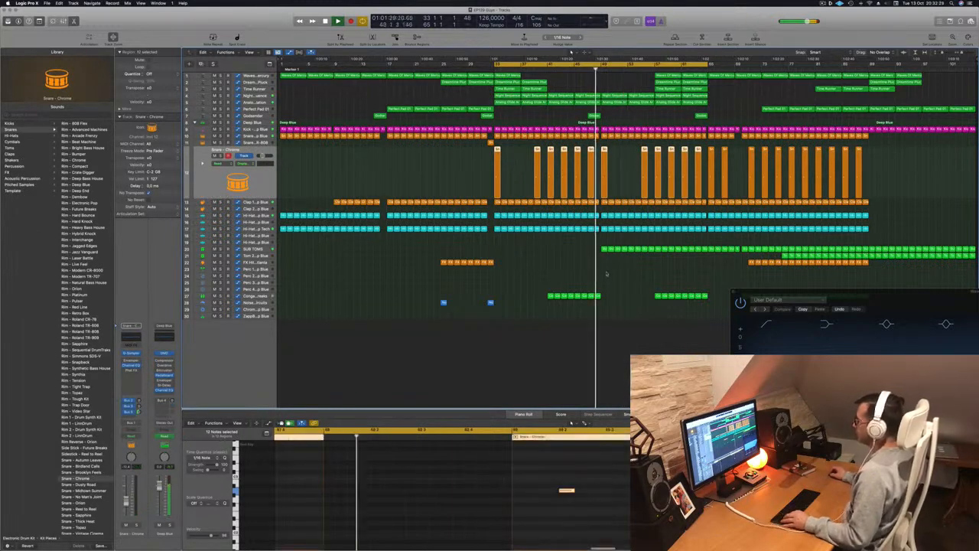
left_click(549, 266)
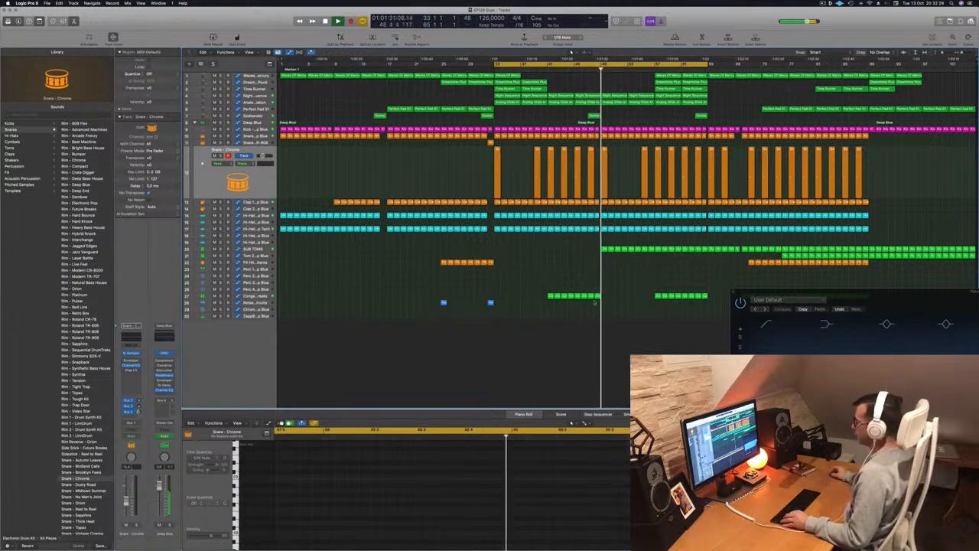
left_click(597, 296)
left_click_drag(598, 297, 624, 316)
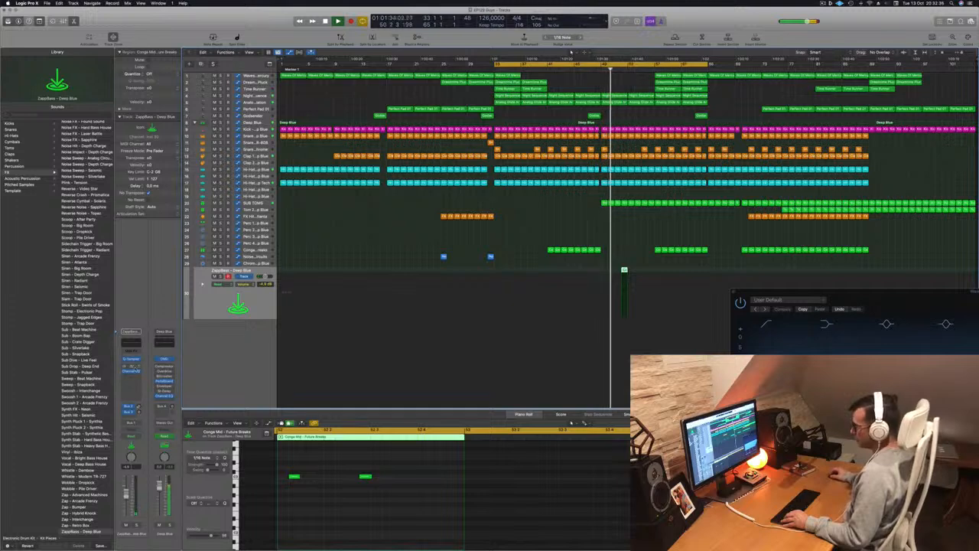
- Add a third bus send to the ZappBass - Deep Blue channel and replay from bar 49
left_click(130, 419)
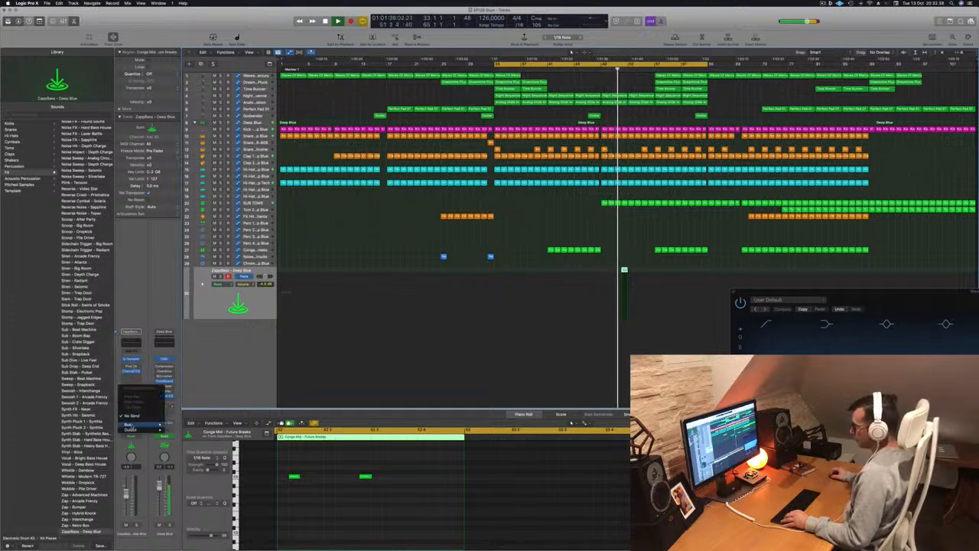
mouse_move(131, 424)
left_click(188, 366)
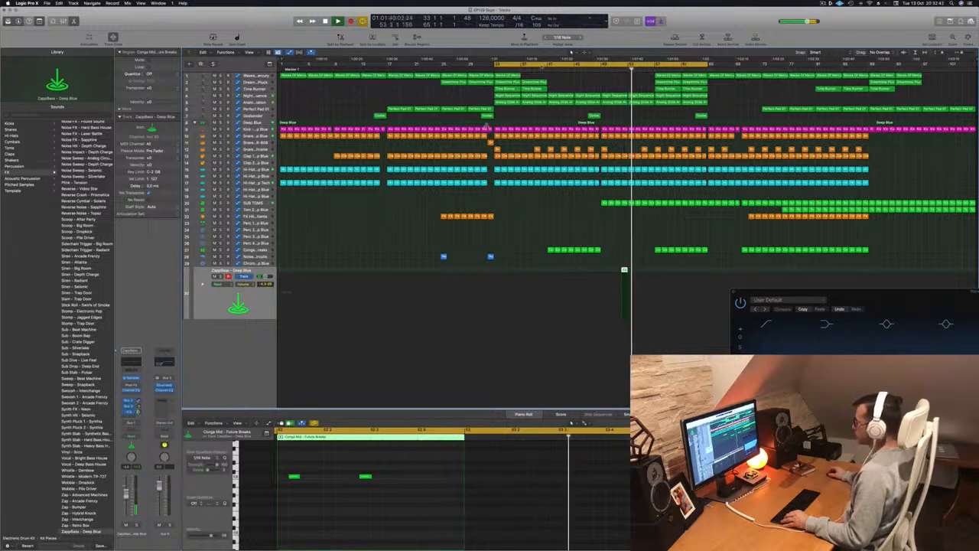
left_click(600, 69)
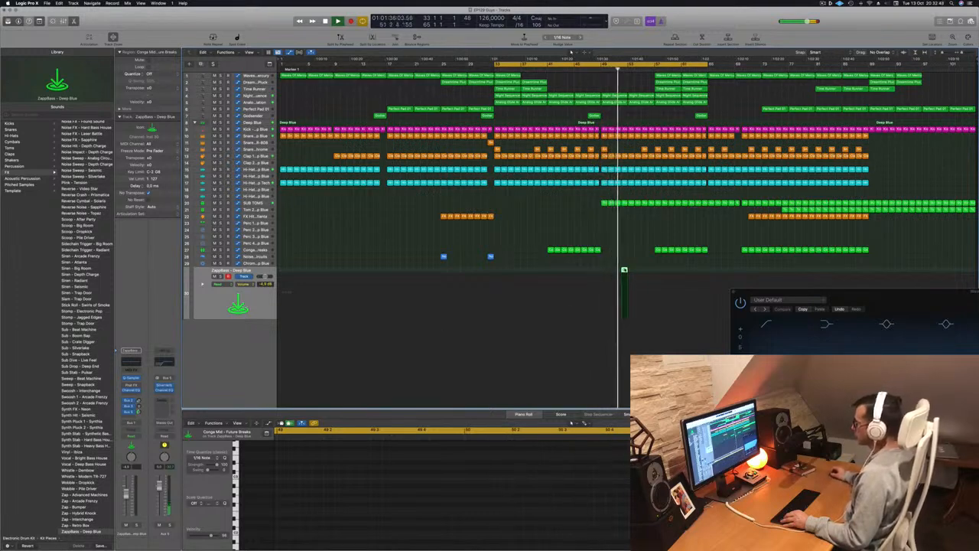
- Open the Conga Mid - Future Breaks region at bar 52 in the Piano Roll and set the playhead just before it
key("e")
key("e")
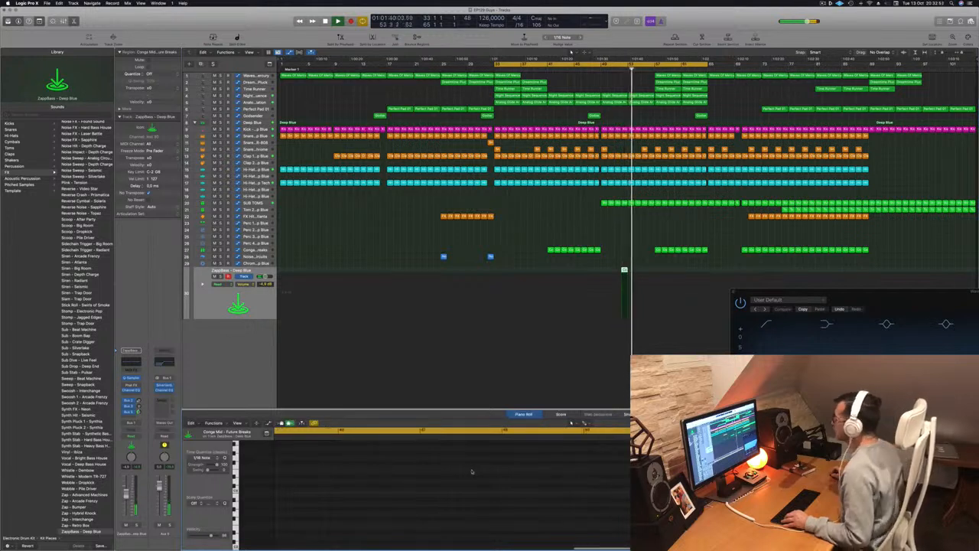
left_click(472, 469, "ctrl+alt")
left_click(633, 267)
double_click(625, 270)
left_click(560, 441, "ctrl+alt")
scroll(560, 441, "down", 3)
scroll(464, 470, "up", 10)
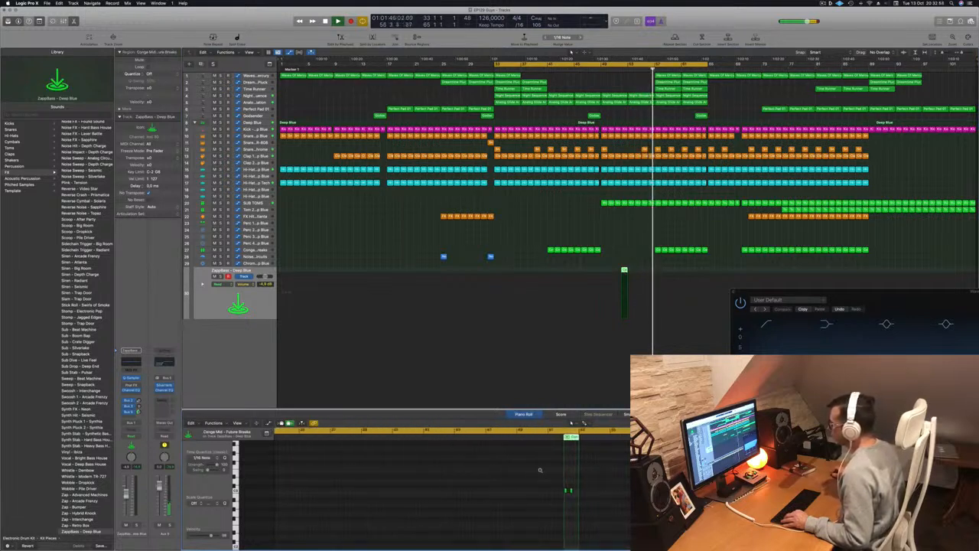
scroll(541, 469, "up", 1)
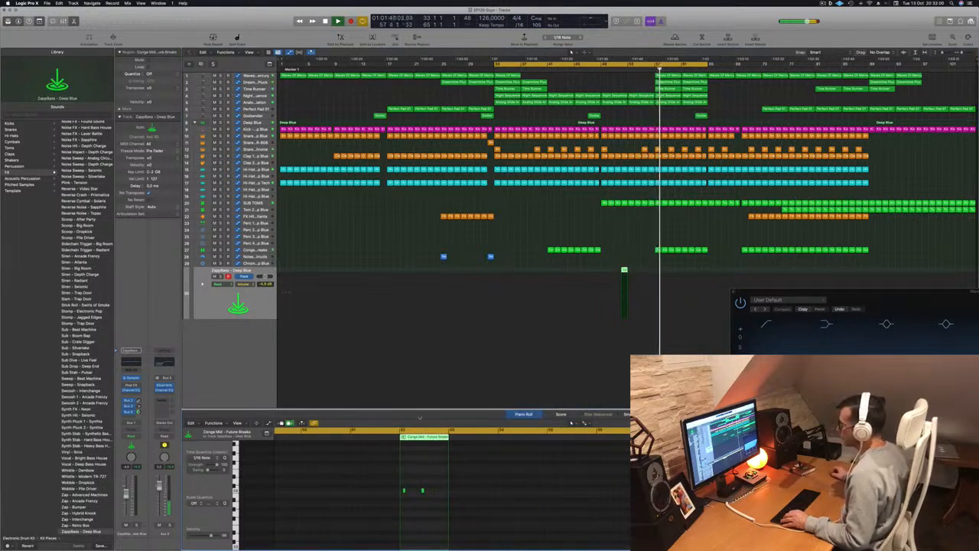
left_click(614, 68)
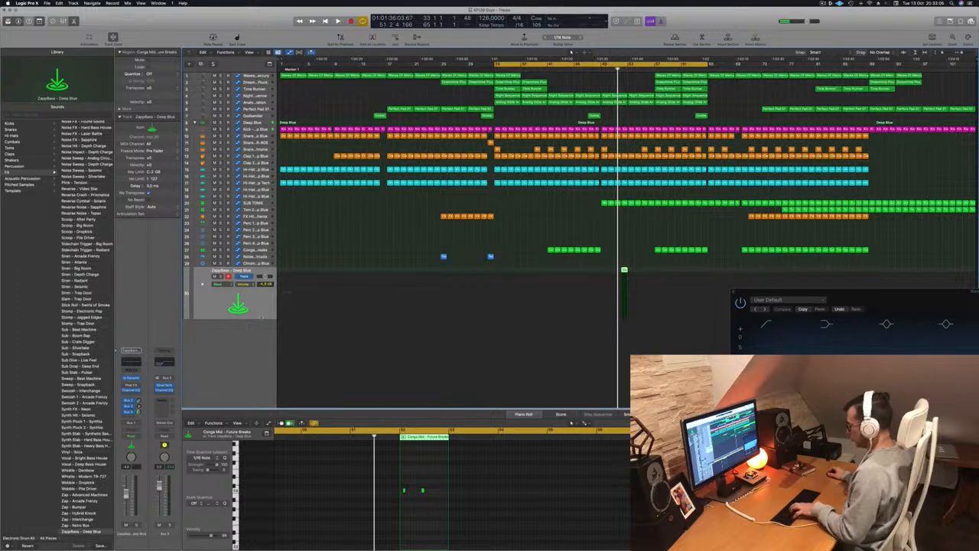
- Bring up Musical Typing and audition several notes on the ZappBass - Deep Blue track
key("super+k")
key("f")
key("g")
key("h")
key("j")
key("j")
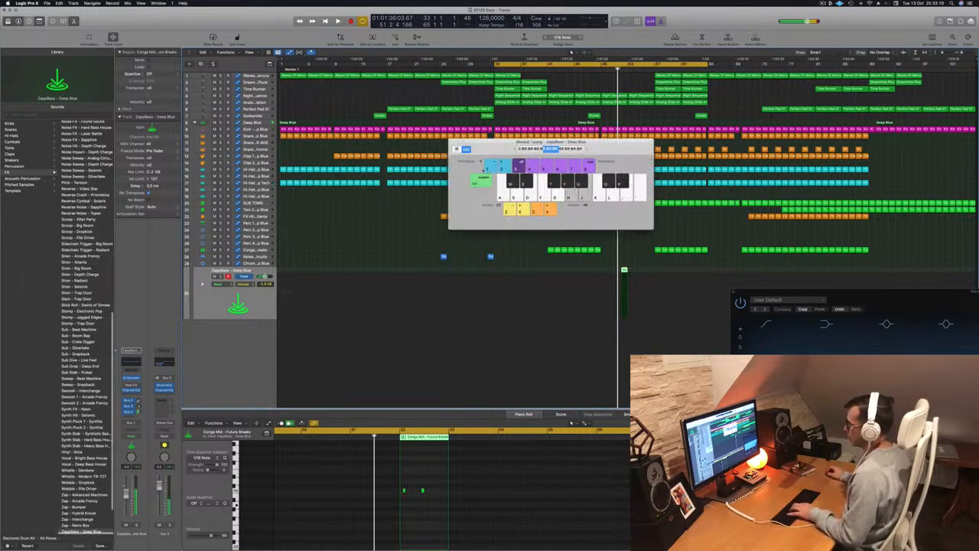
key("h")
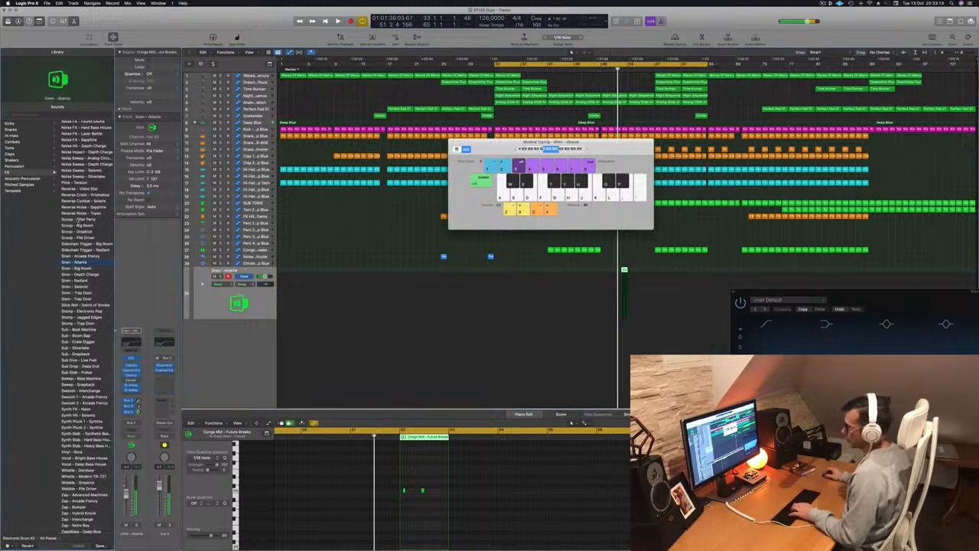
- Try the FX patches Scoop - After Party, Plink - Tension and Vinyl - Ibiza on the track, playing a few notes on each
left_click(79, 220)
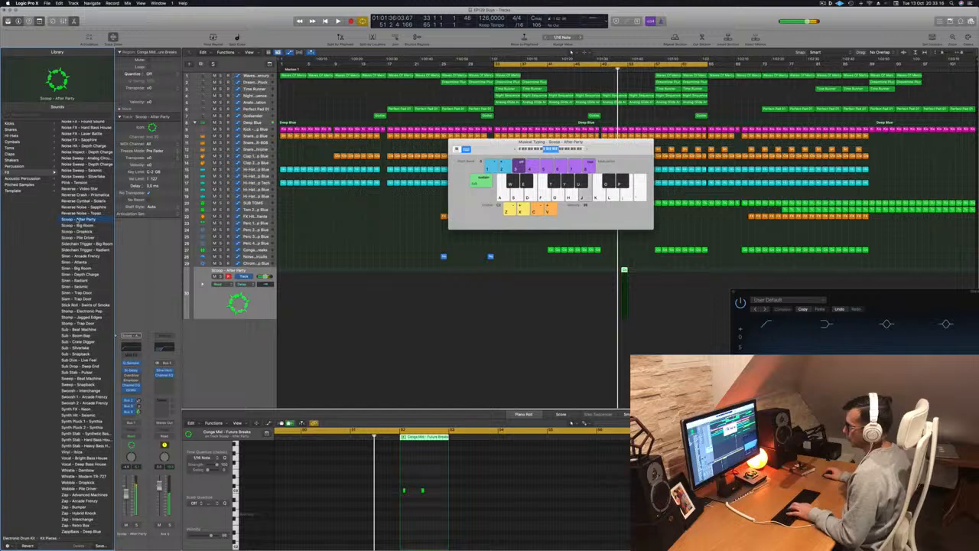
key("d")
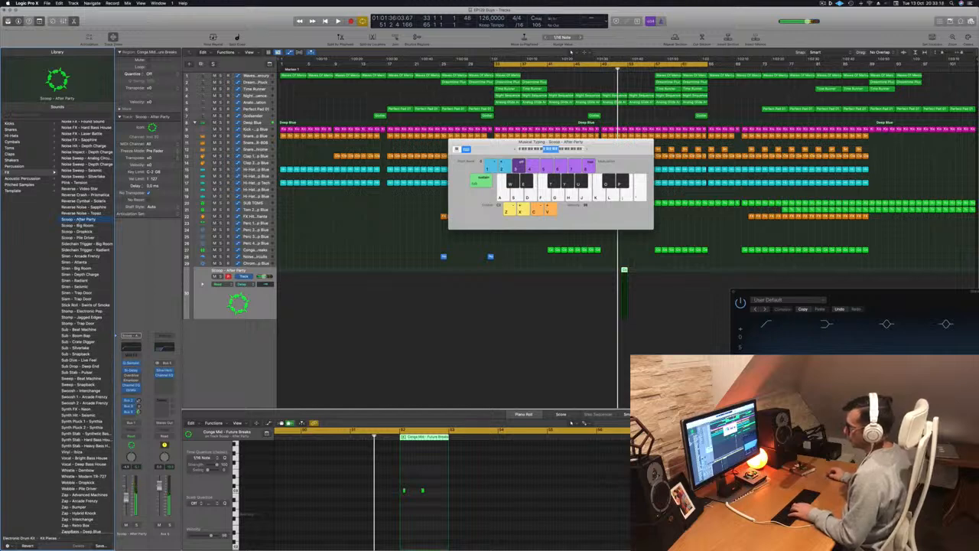
key("g")
key("h")
left_click(71, 184)
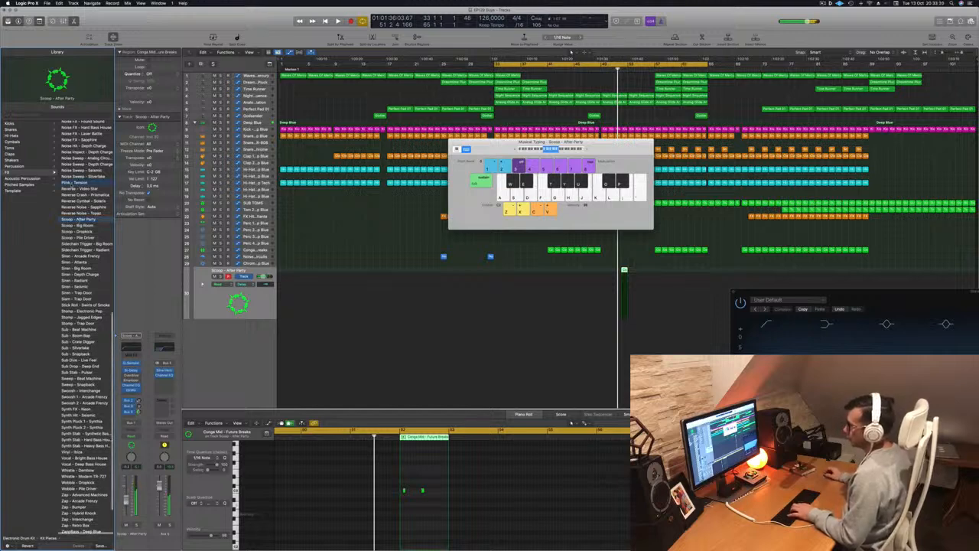
key("d")
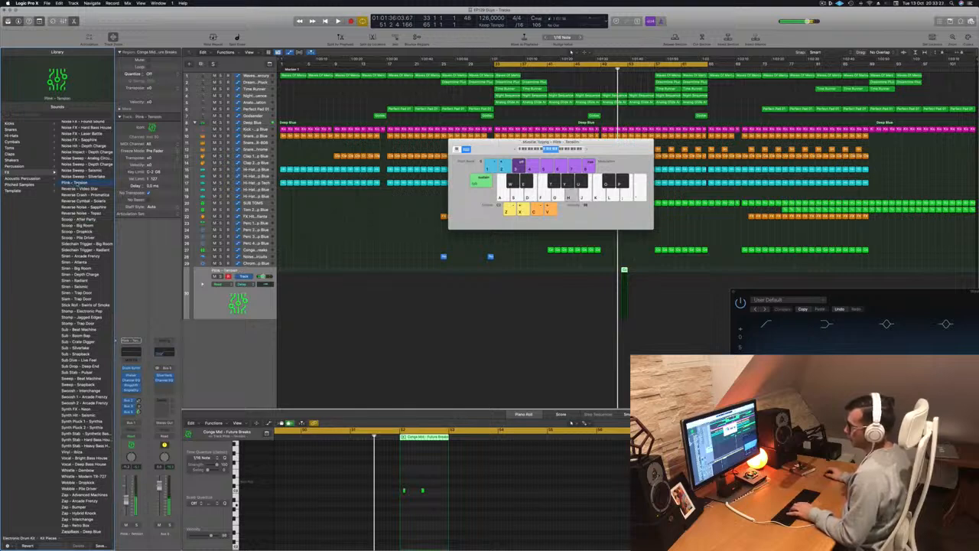
key("d")
key("h")
scroll(77, 409, "down", 3)
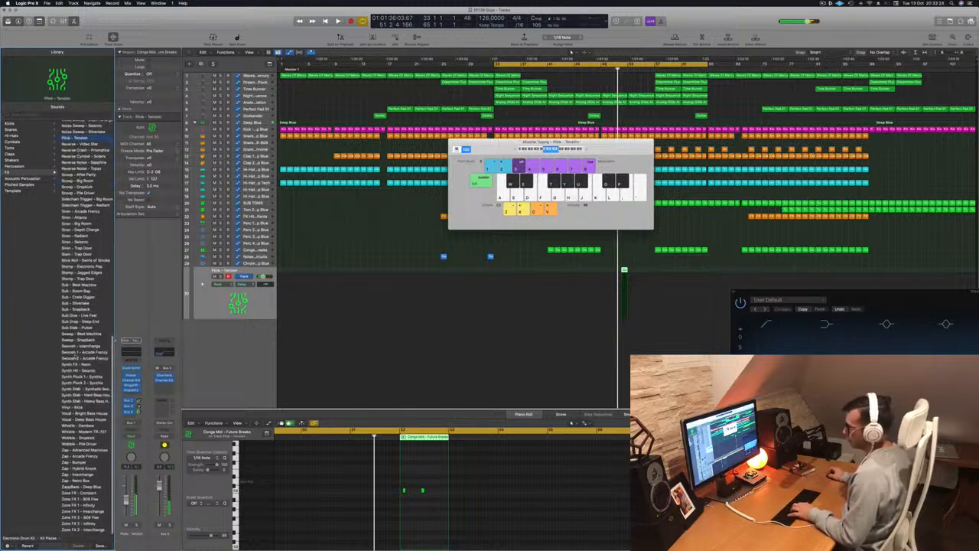
left_click(76, 409)
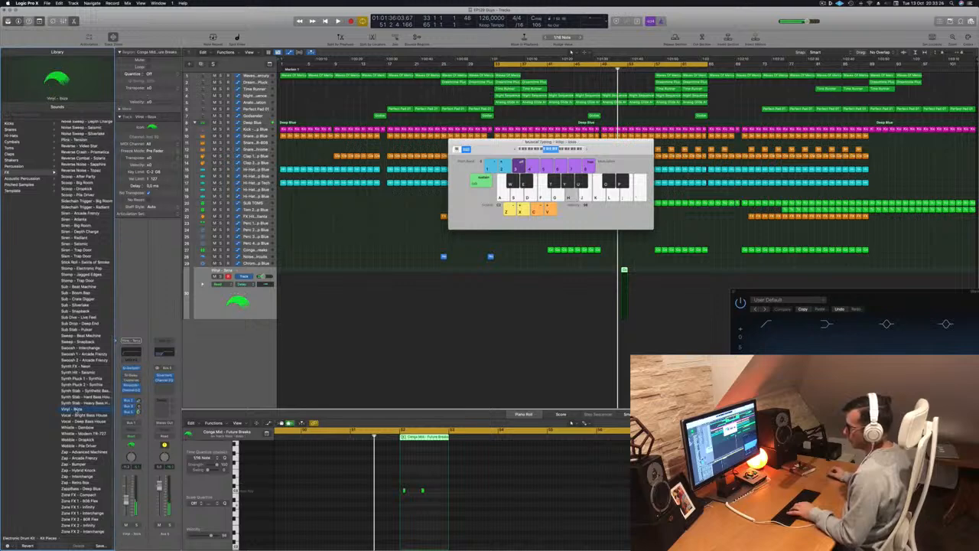
key("h")
scroll(75, 414, "down", 2)
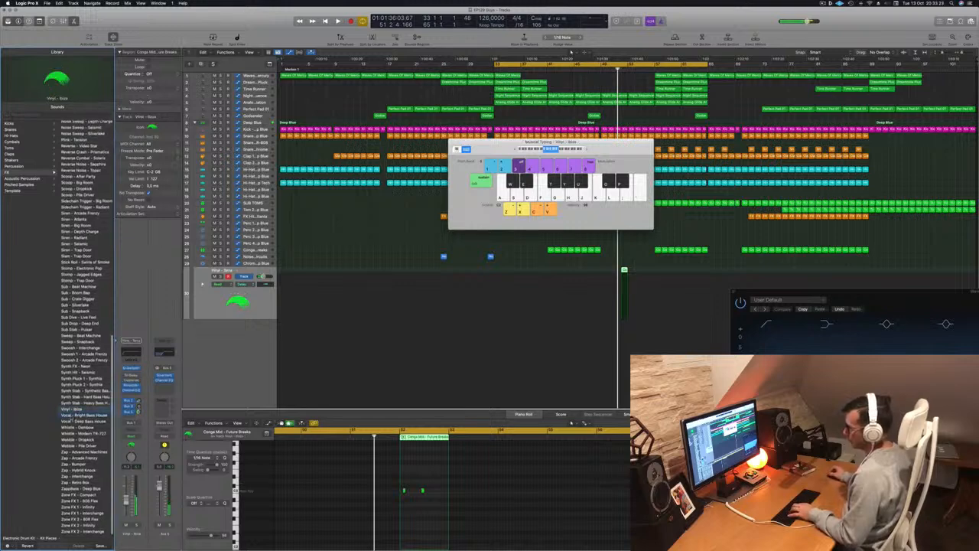
- Load the Vocal - Bright Bass House patch, shift both notes of the bar 52 region to a matching pitch and play it
left_click(72, 416)
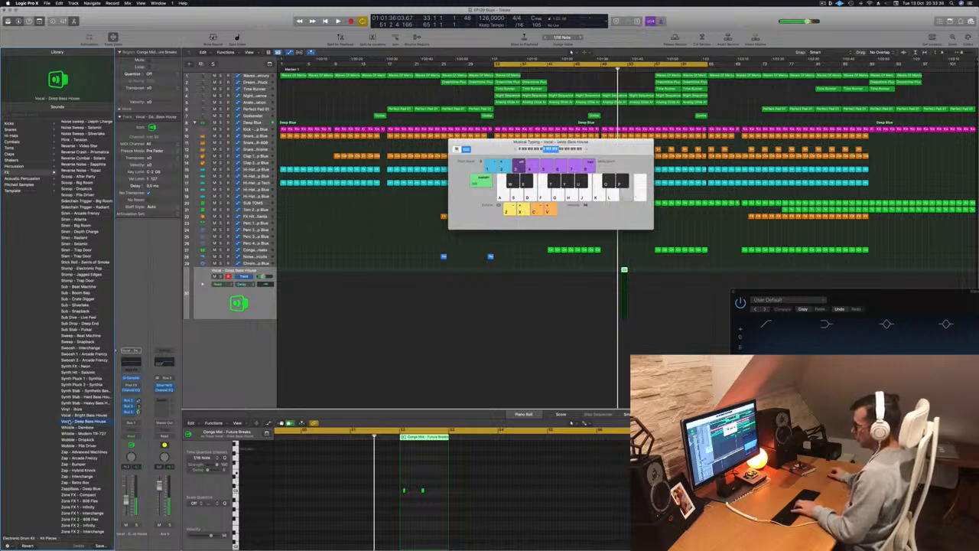
key("k")
key("j")
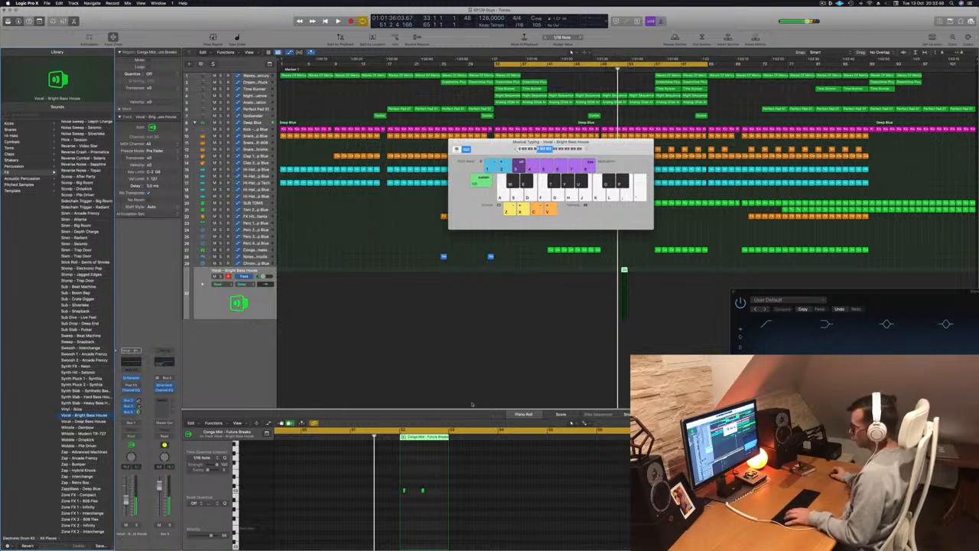
left_click_drag(433, 487, 389, 501)
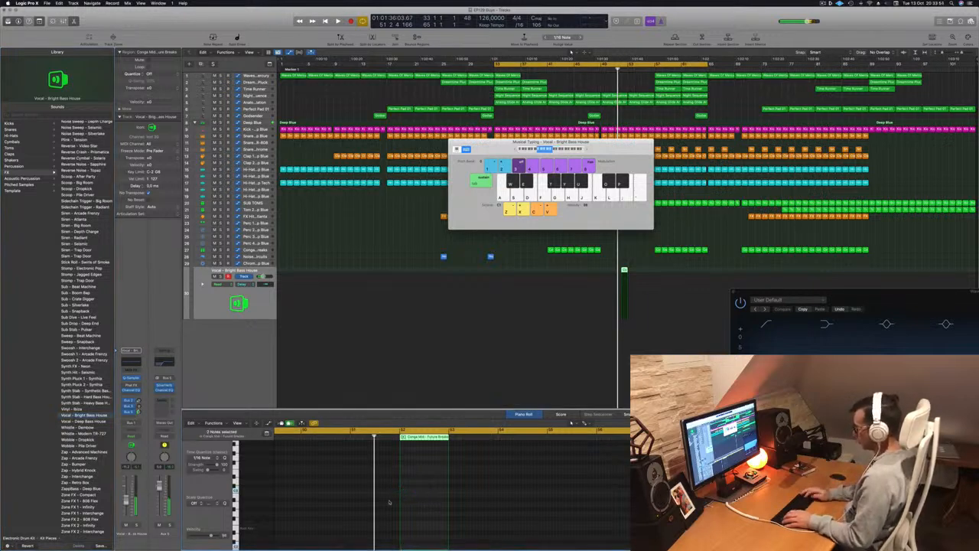
key("shift+space")
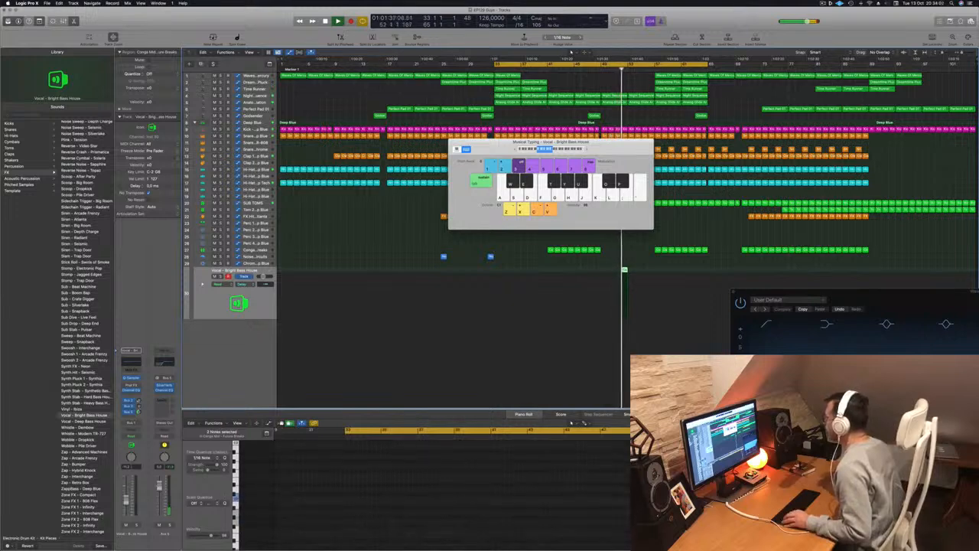
- Move the Musical Typing window aside and copy the vocal track's bar 52 region to bar 56
left_click(703, 497)
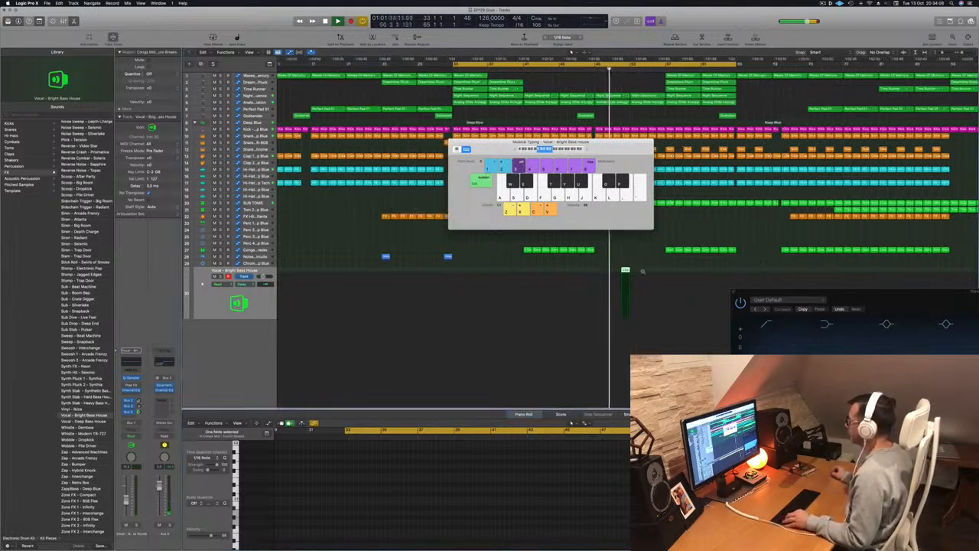
left_click_drag(618, 146, 856, 90)
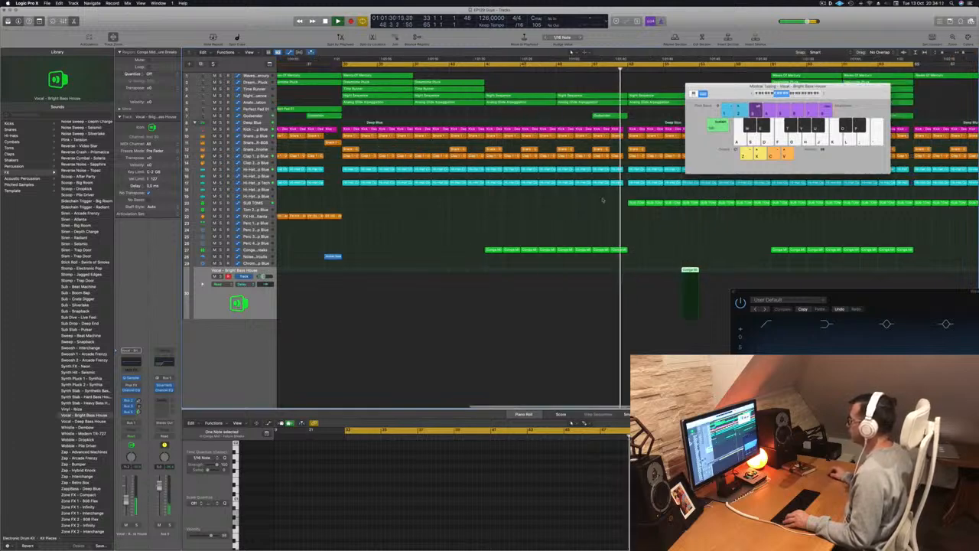
left_click_drag(692, 270, 767, 277)
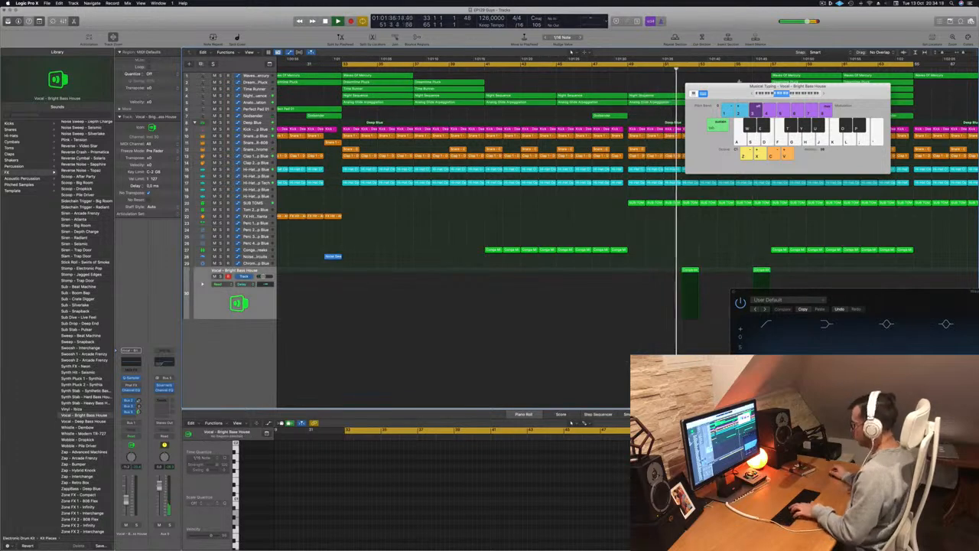
- Close Musical Typing and change the vocal track's patch to Vocal - Deep Bass House
key("super+k")
key("super+Left")
key("super+Left")
key("super+Left")
key("super+Left")
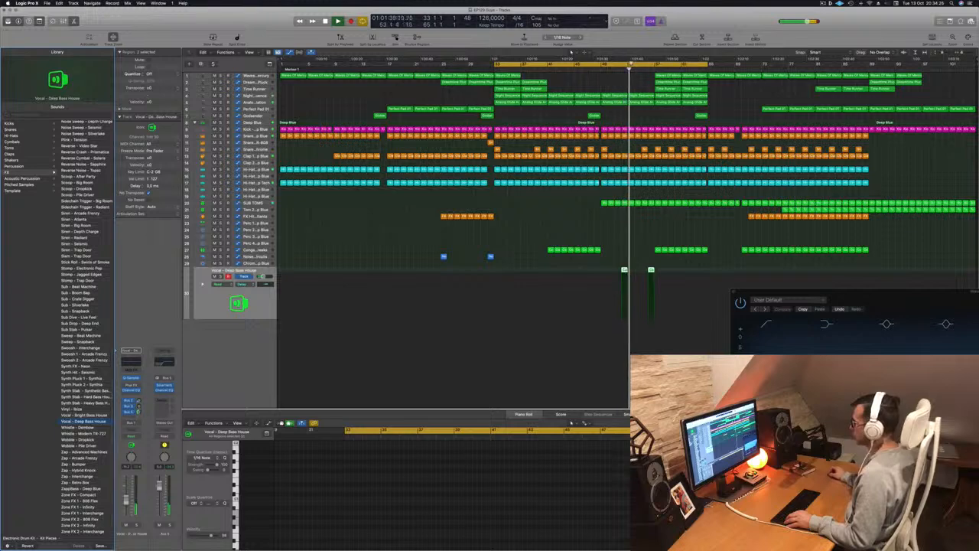
- Replay the passage around bar 52 several times to check the vocal hits and their notes
left_click(616, 71)
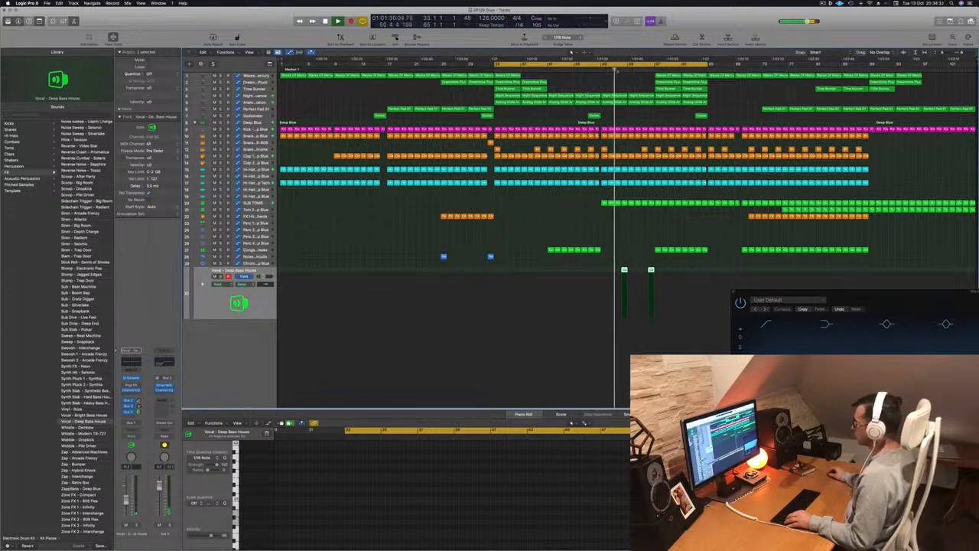
key("e")
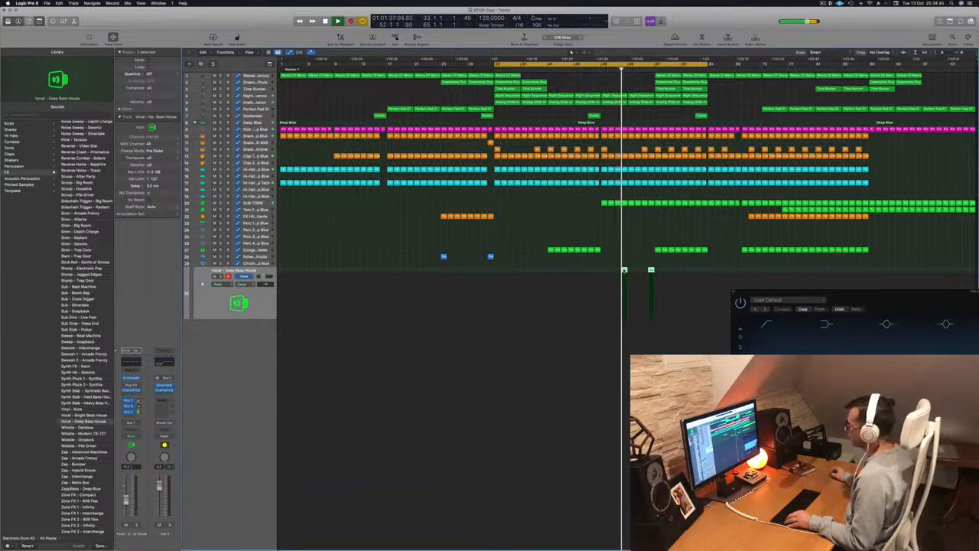
key("e")
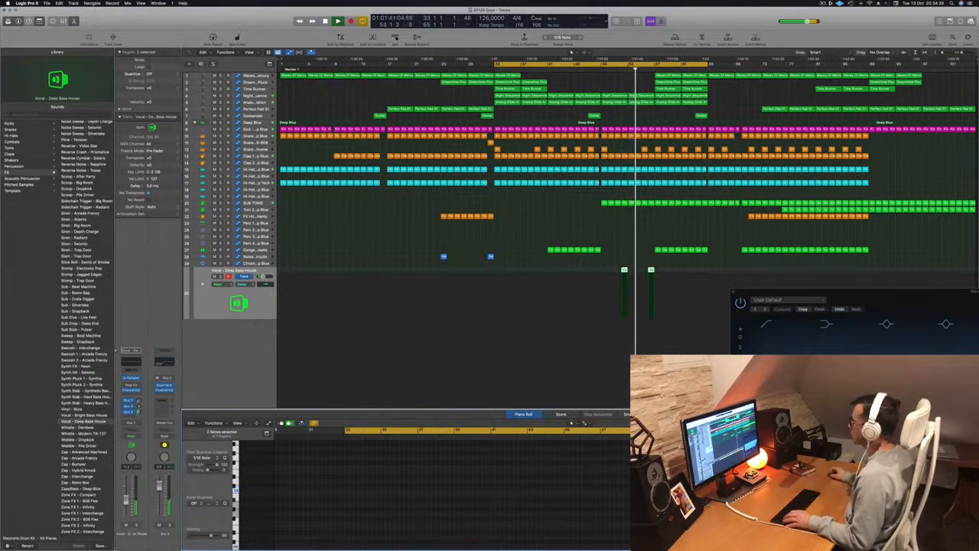
left_click(620, 69)
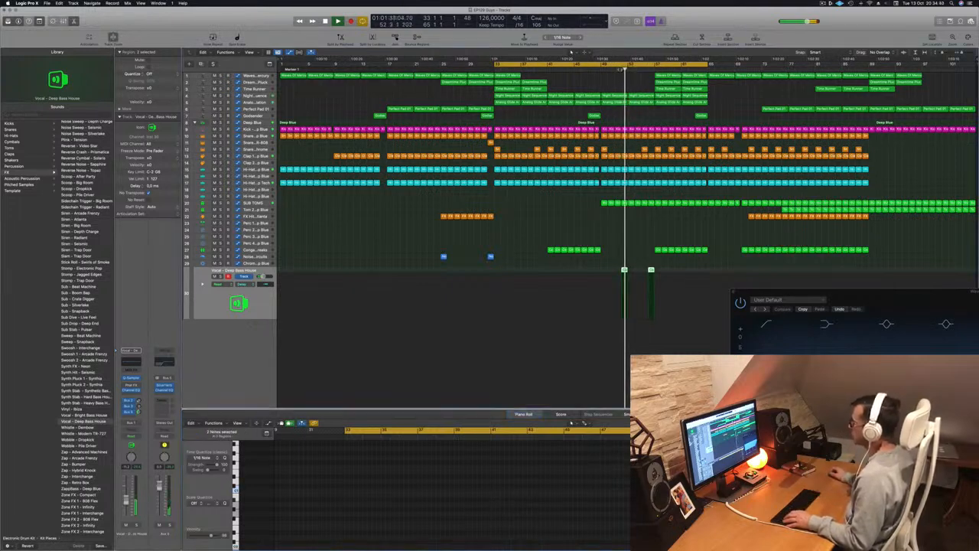
left_click(613, 71)
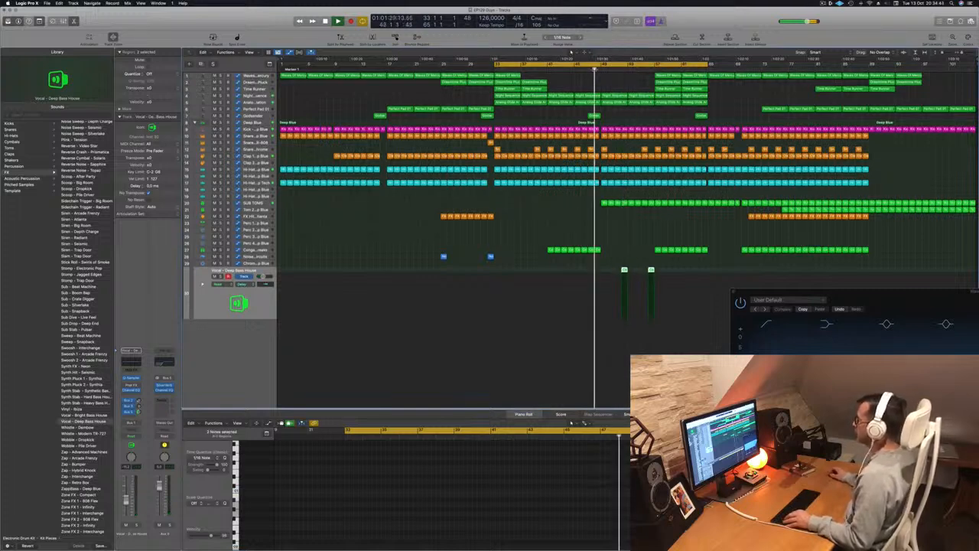
- Solo the Analog Glide Arpeggiation track briefly to hear it alone, and set its automation mode to Touch
left_click(264, 103)
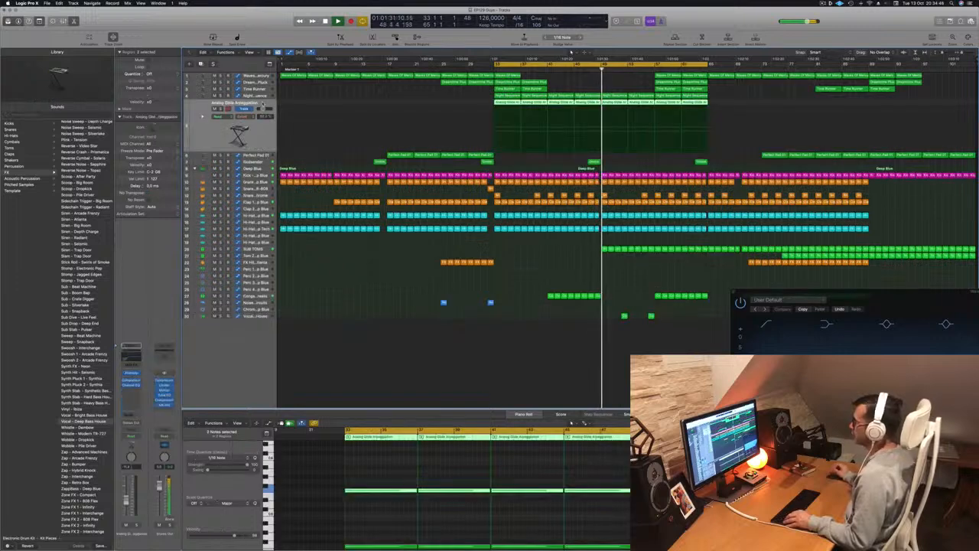
left_click(222, 109)
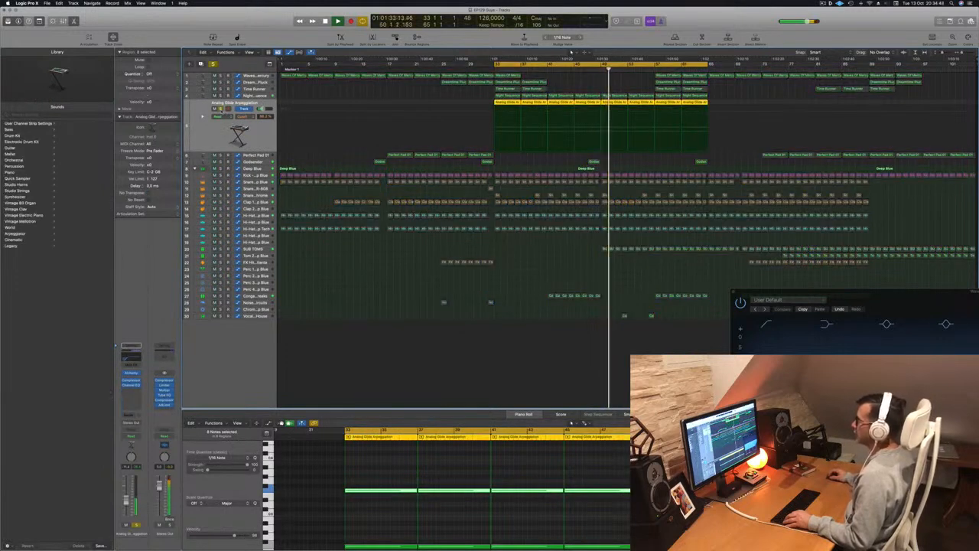
key("s")
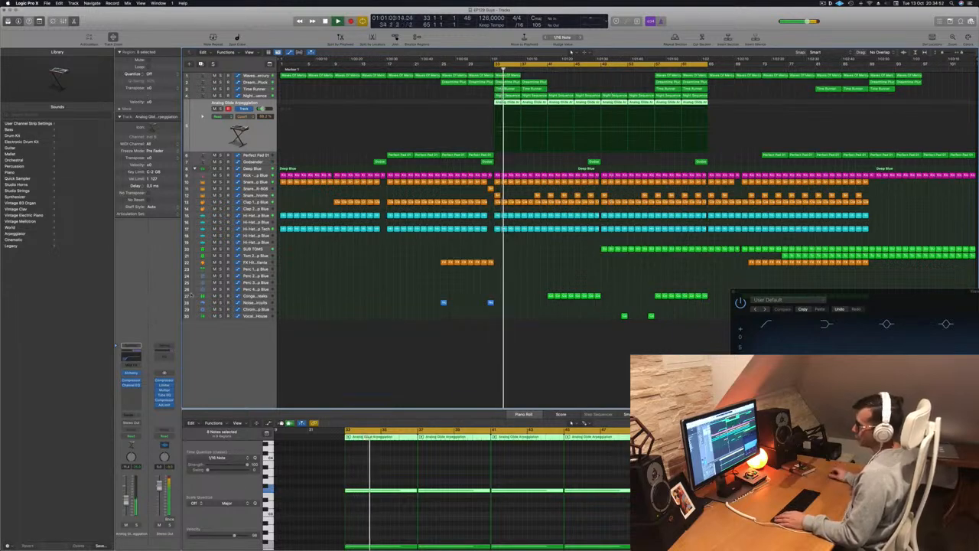
left_click(131, 437)
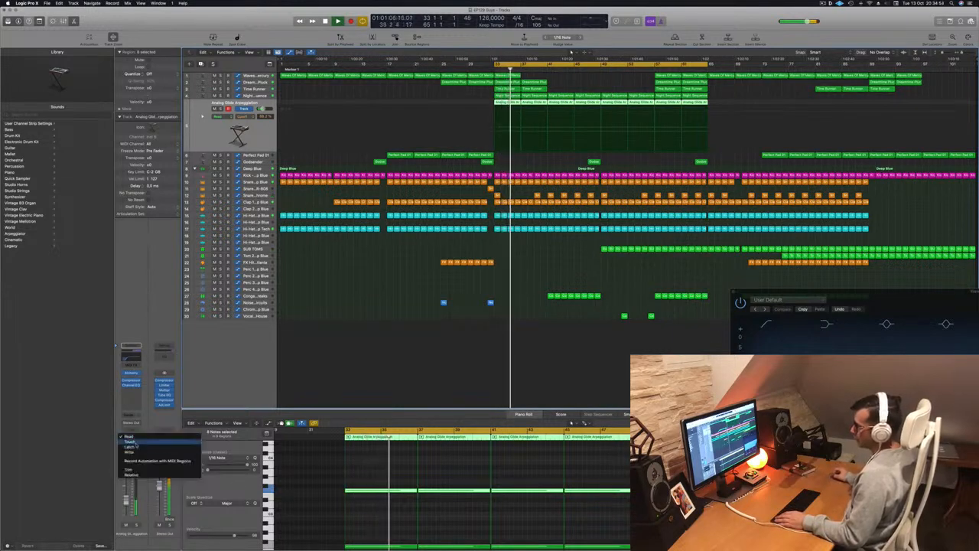
left_click(130, 437)
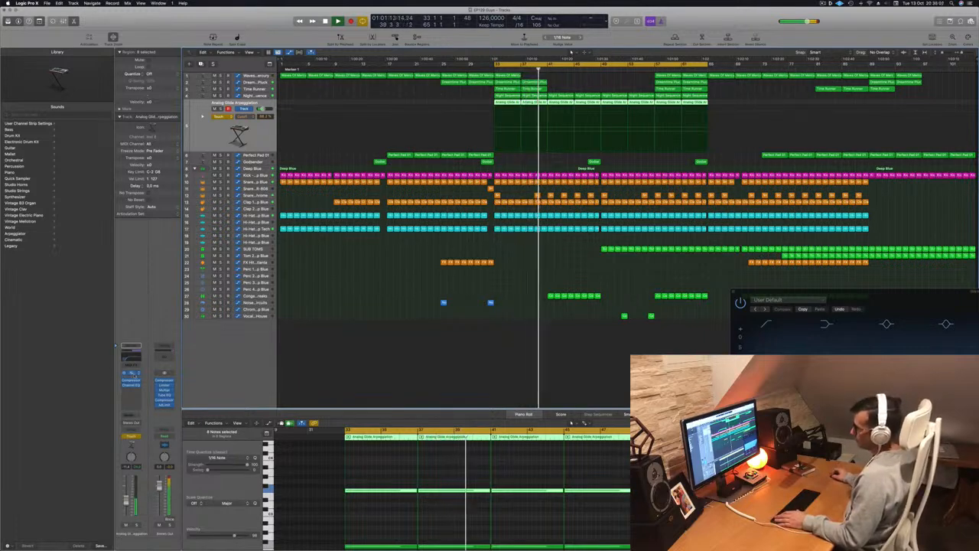
- Record a Cutoff reduction as automation in Alchemy, and move the resulting automation change back to bar 41
left_click(130, 374)
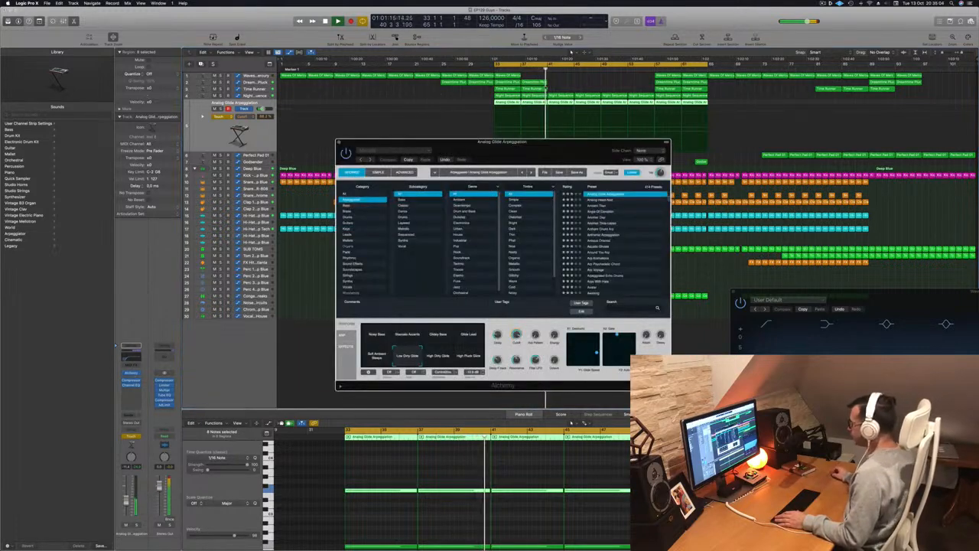
left_click_drag(536, 143, 754, 127)
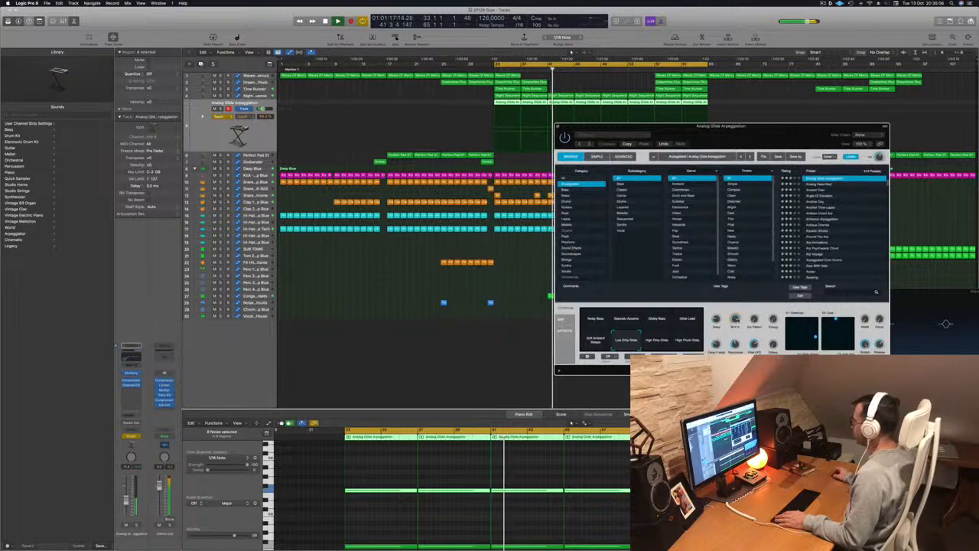
left_click_drag(737, 321, 737, 355)
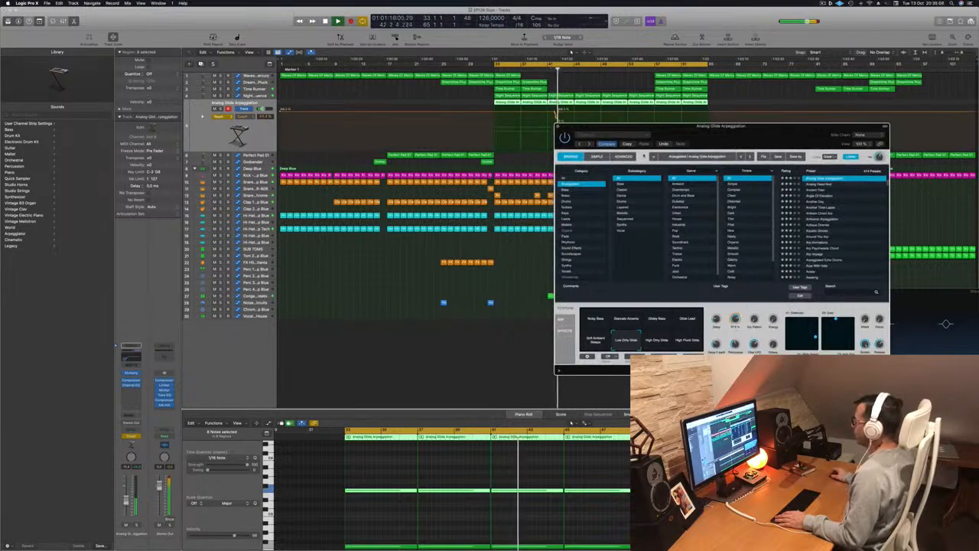
left_click(558, 127)
left_click_drag(561, 113, 548, 113)
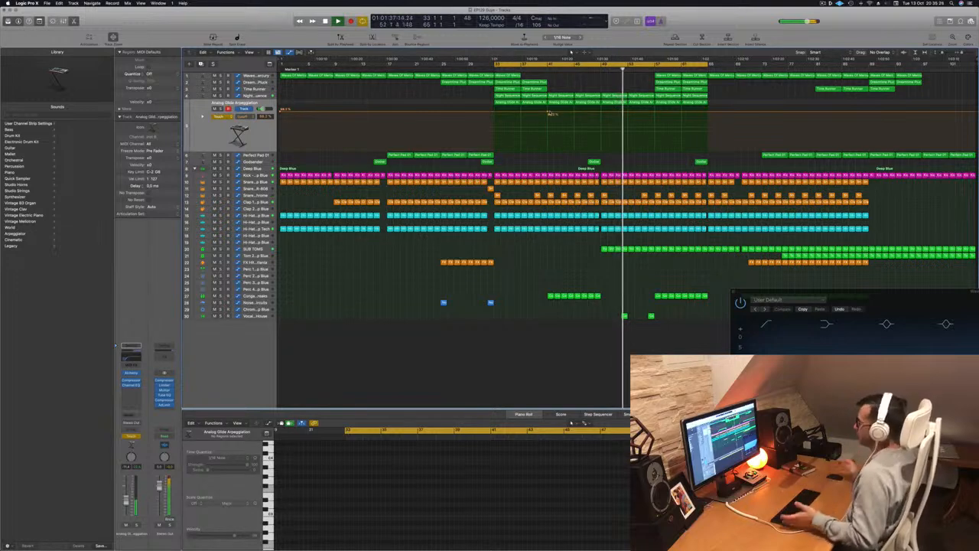
- Shape the arpeggio's Cutoff automation to fall from bar 41 to 49 and jump back up, and set the track's automation mode to Read
left_click(546, 68)
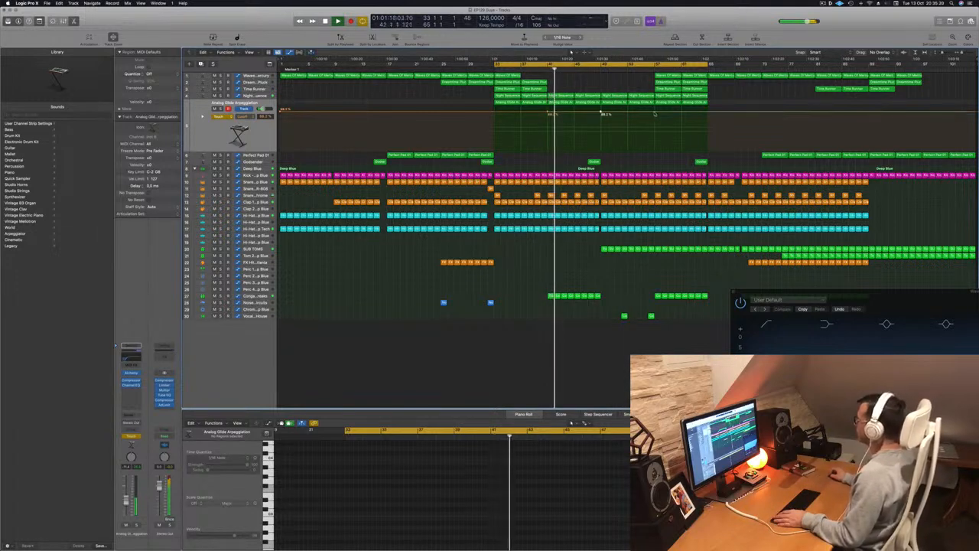
left_click_drag(605, 113, 604, 133)
left_click(220, 116)
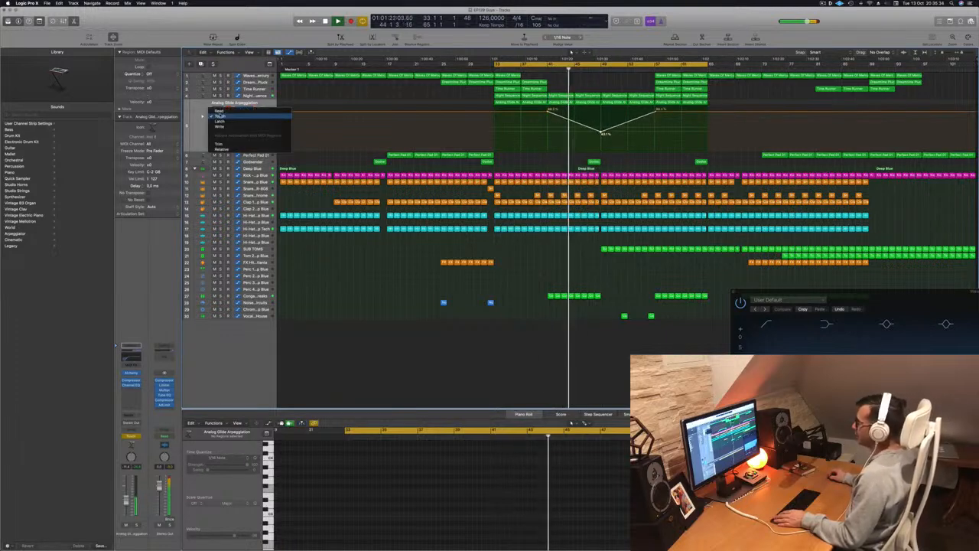
left_click(219, 112)
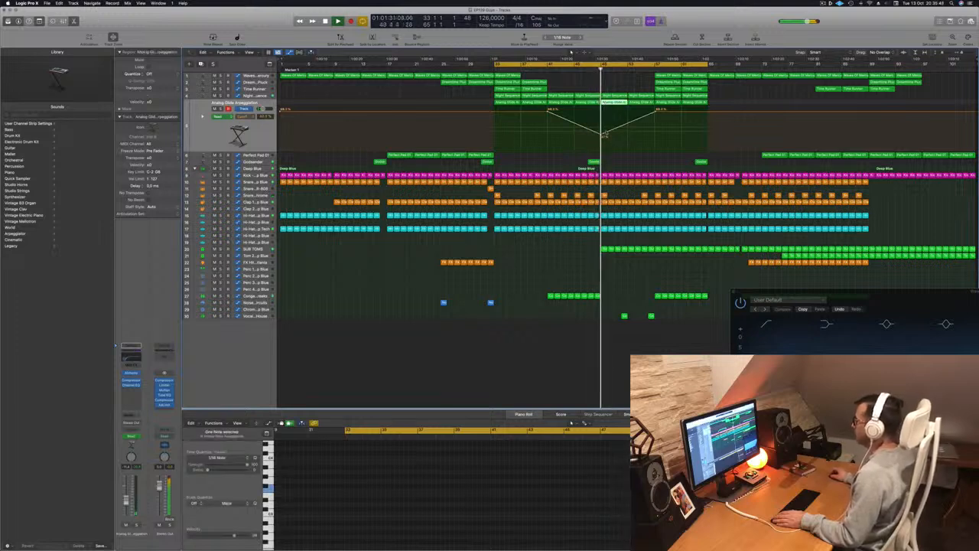
key("p")
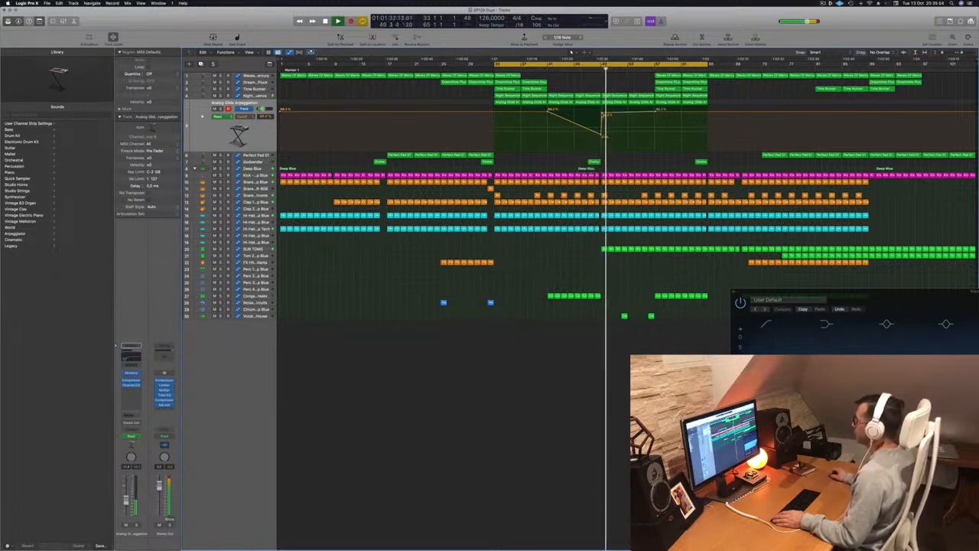
- Fill bars 49–57 of the Time Runner track with copies of its regions, and inspect that track's automation
mouse_move(633, 88)
left_mouse_down()
mouse_move(616, 91)
mouse_move(641, 92)
left_mouse_up()
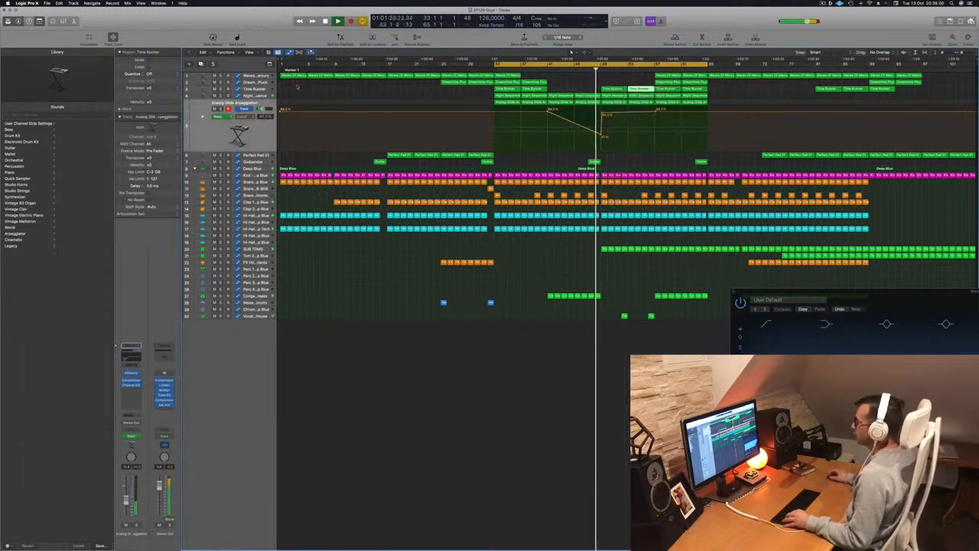
key("a")
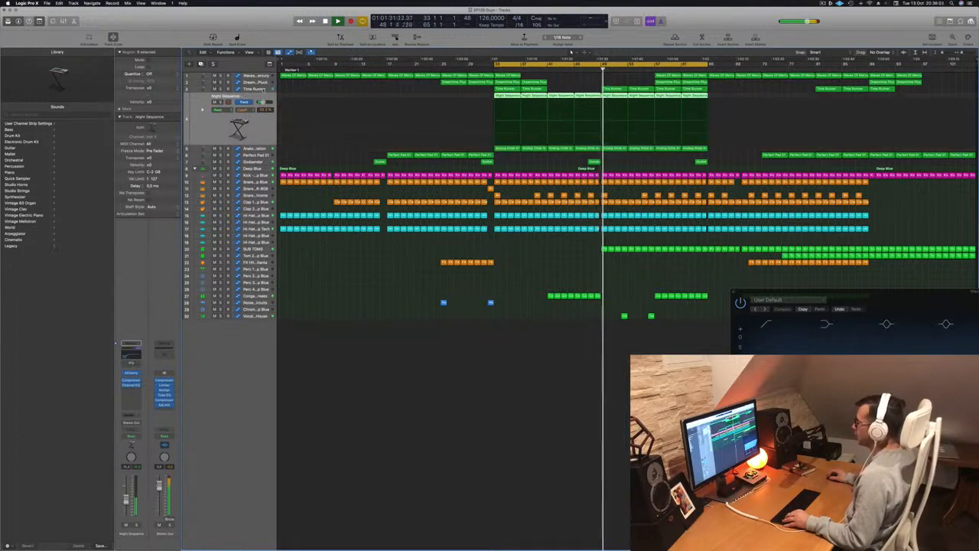
key("a")
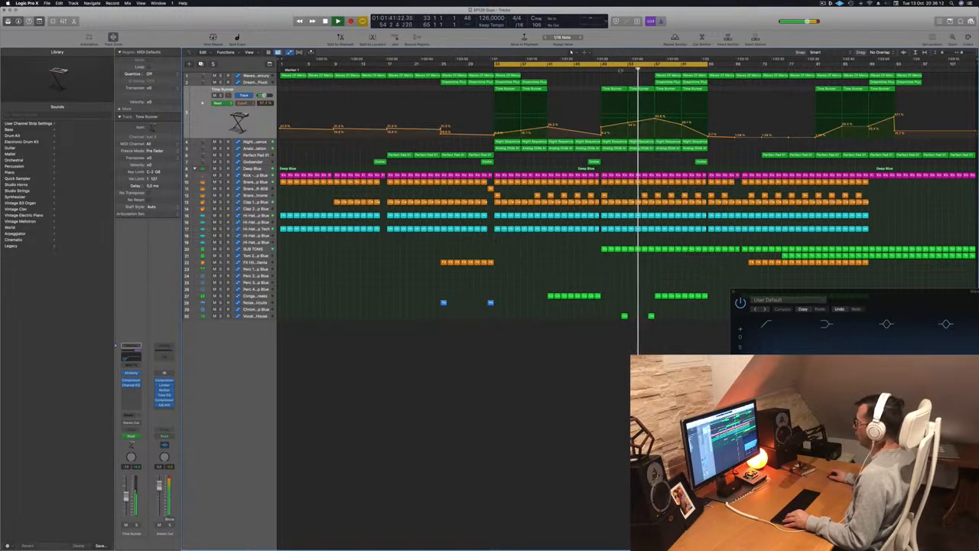
- Select the Vocal - Deep Bass House track and inspect the notes of its two regions in the Piano Roll
left_click(254, 316)
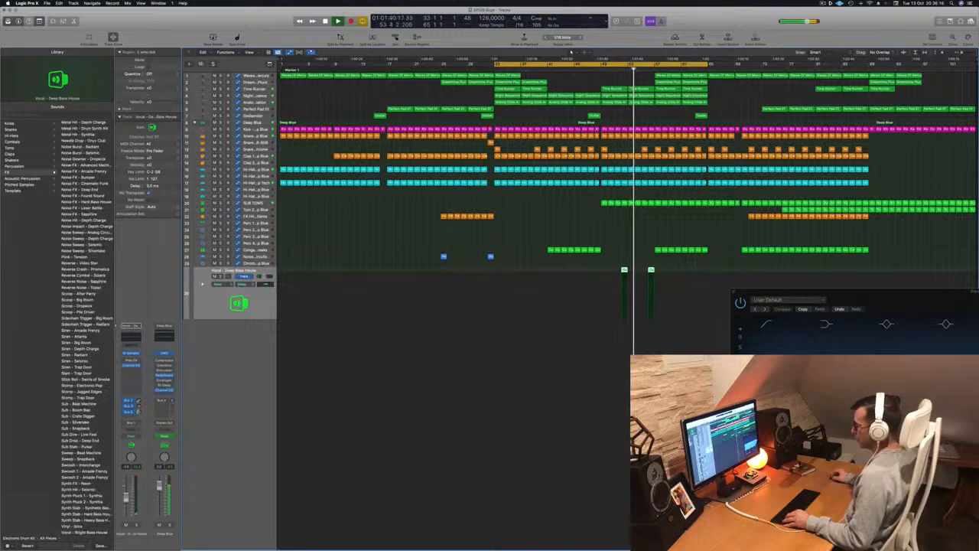
scroll(628, 279, "up", 2)
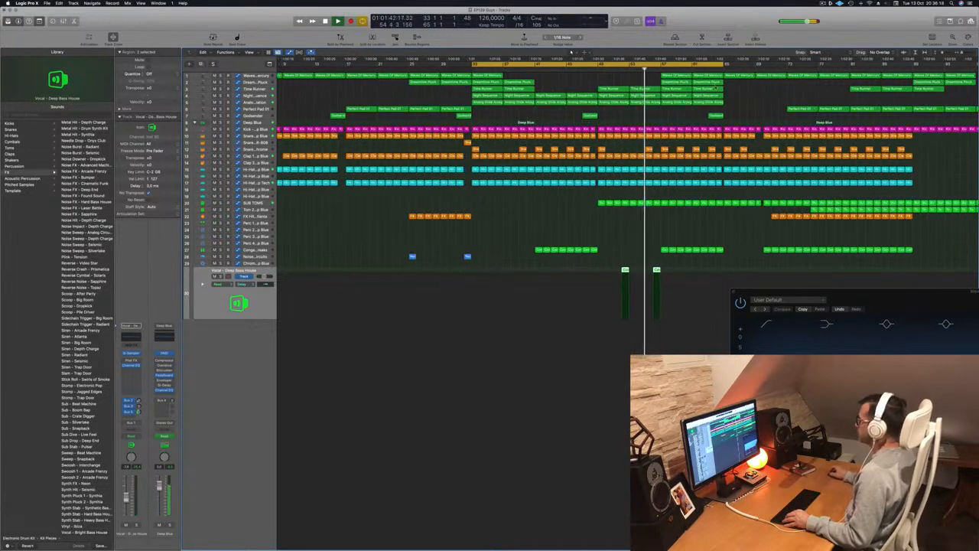
scroll(674, 183, "up", 2)
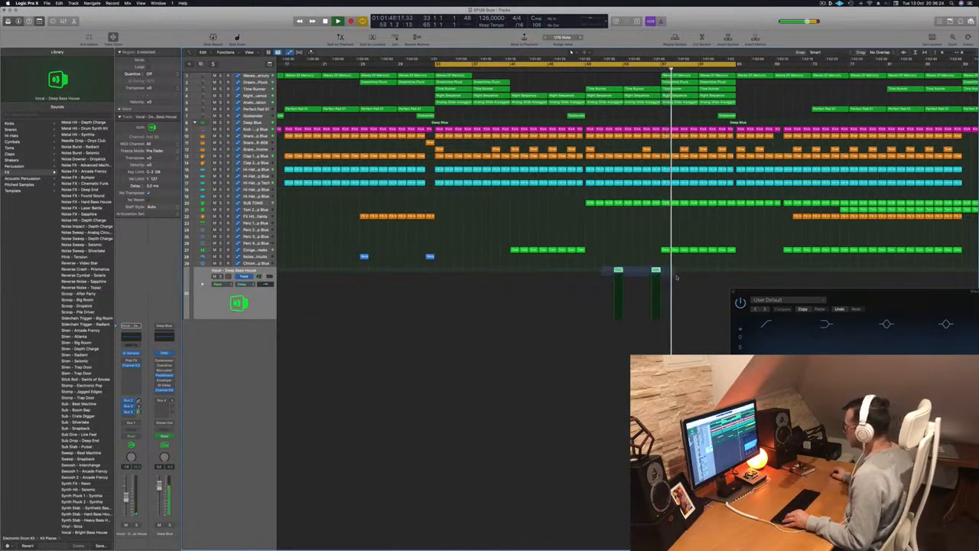
key("e")
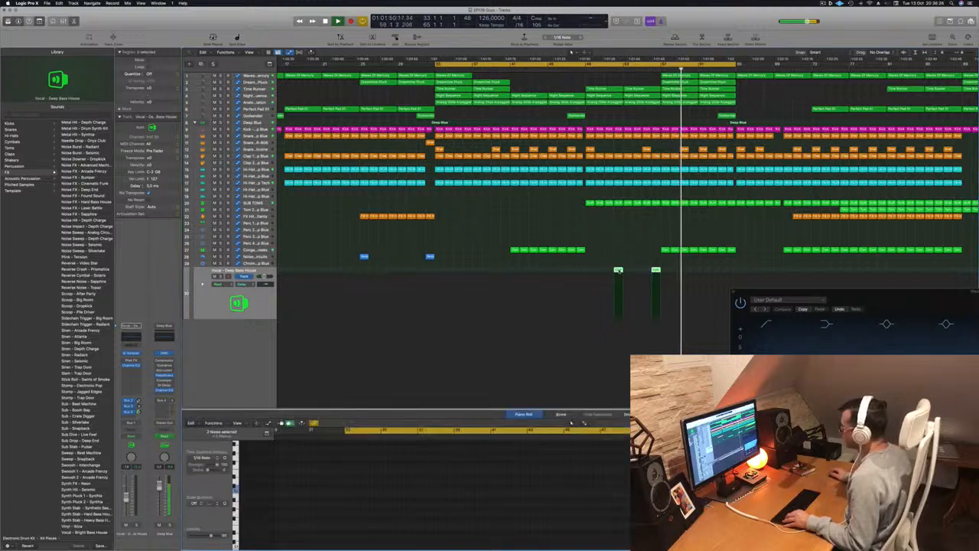
left_click_drag(525, 482, 612, 502)
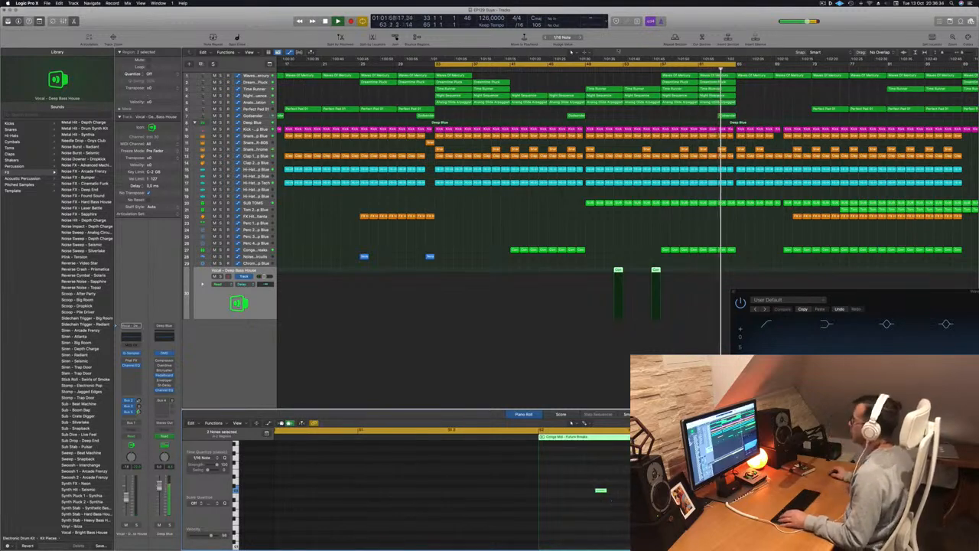
- Replay the section from bar 49 to hear the vocal hits within the arrangement
left_click(585, 70)
key("super+Left")
key("super+Left")
key("super+Left")
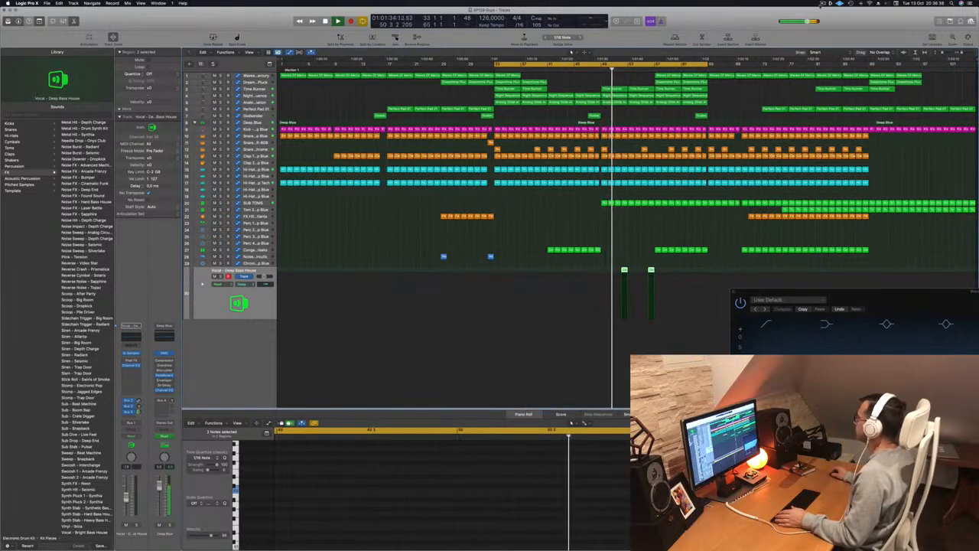
left_click(823, 3)
left_click(720, 20)
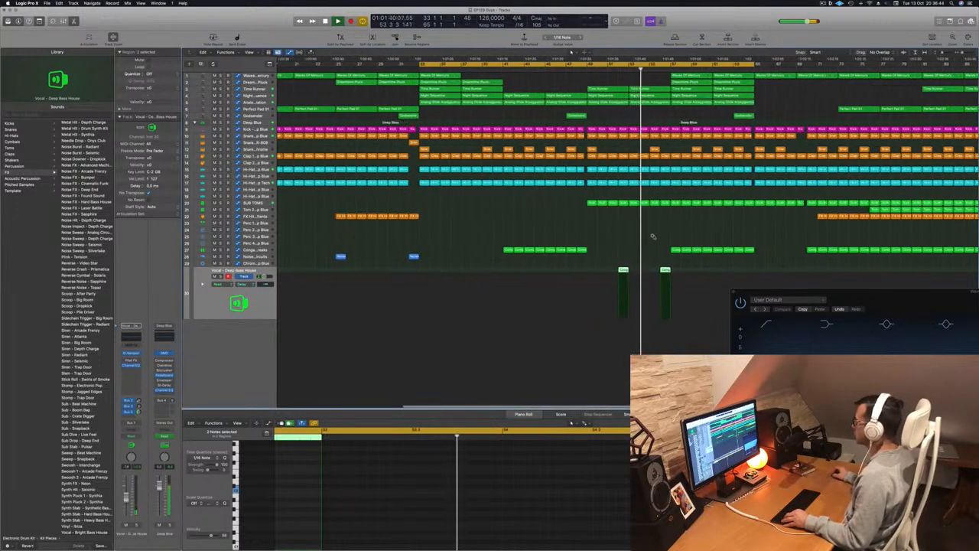
- Apply a low cut at 188 Hz with a 24 dB/Oct slope in the vocal track's Channel EQ, and close the EQ
scroll(654, 235, "down", 5)
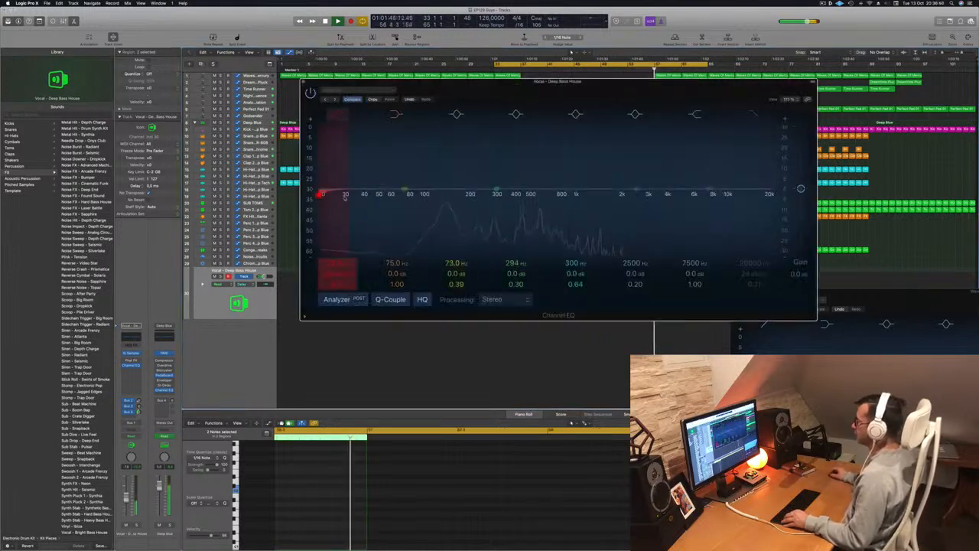
left_click_drag(427, 192, 465, 193)
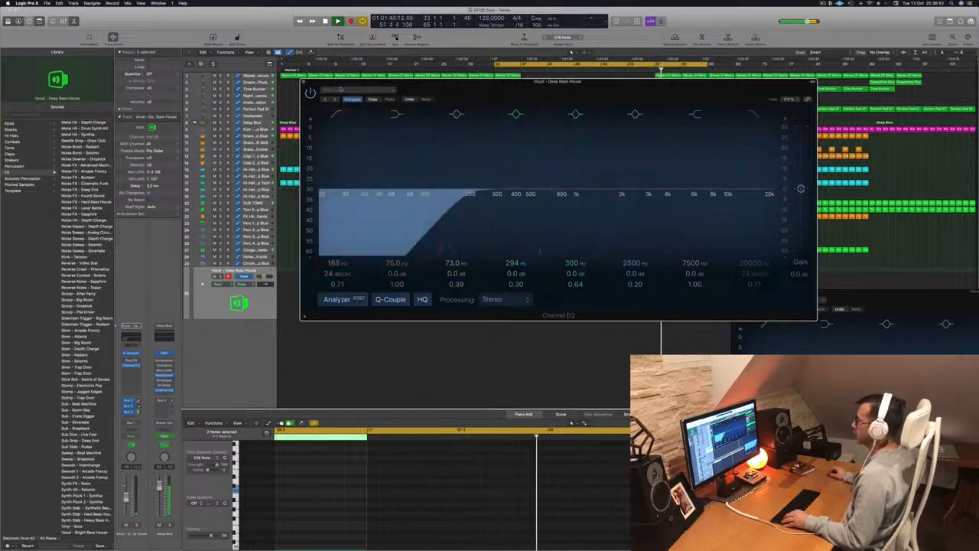
left_click(304, 82)
scroll(710, 163, "up", 2)
scroll(712, 164, "down", 2)
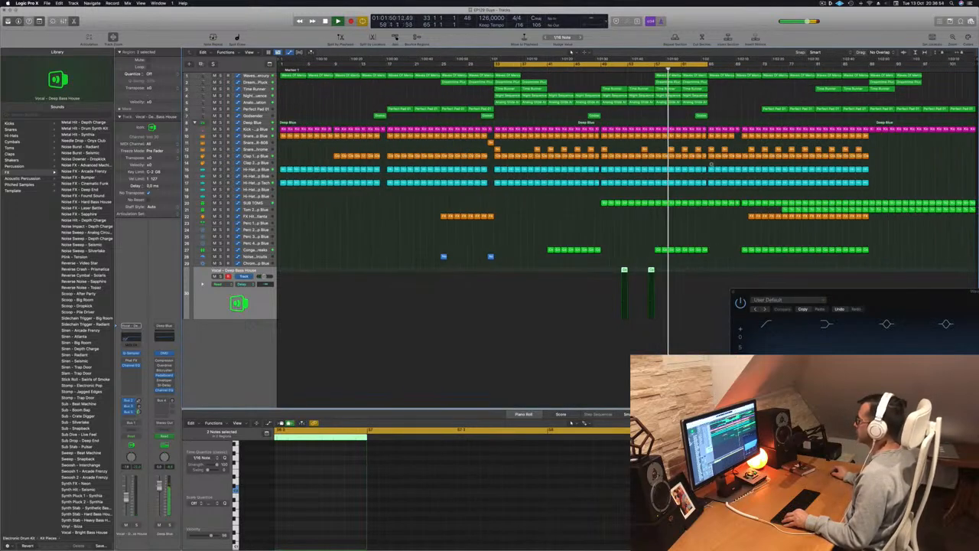
left_click(707, 164)
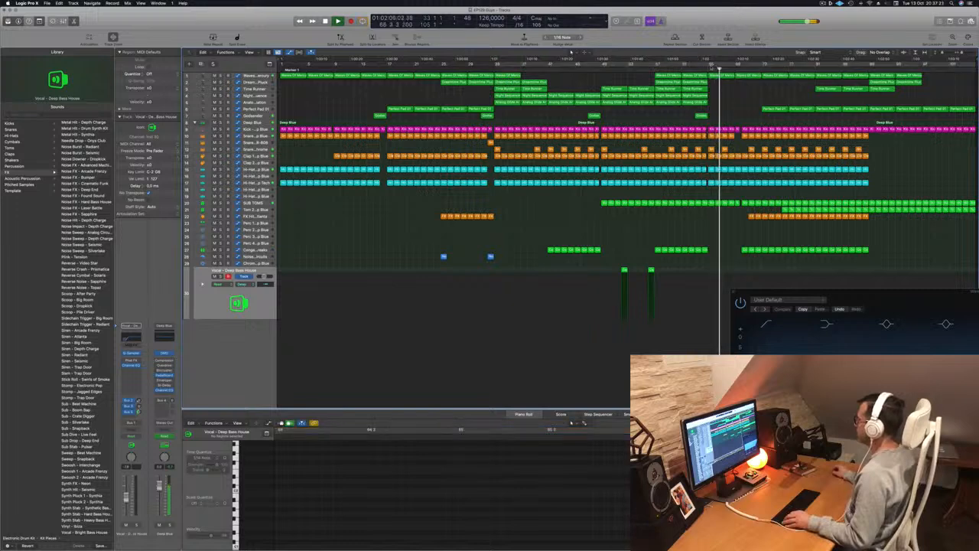
- Repeat the section at bars 65–73 three times and extend the cycle range to cover bars 65–97
left_click_drag(712, 64, 762, 65)
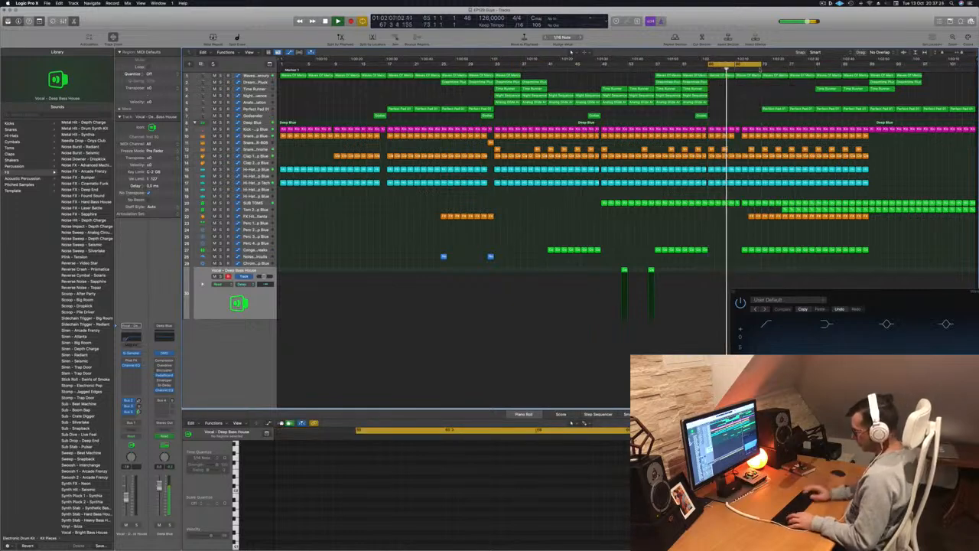
key("ctrl+super+r")
key("ctrl+super+r")
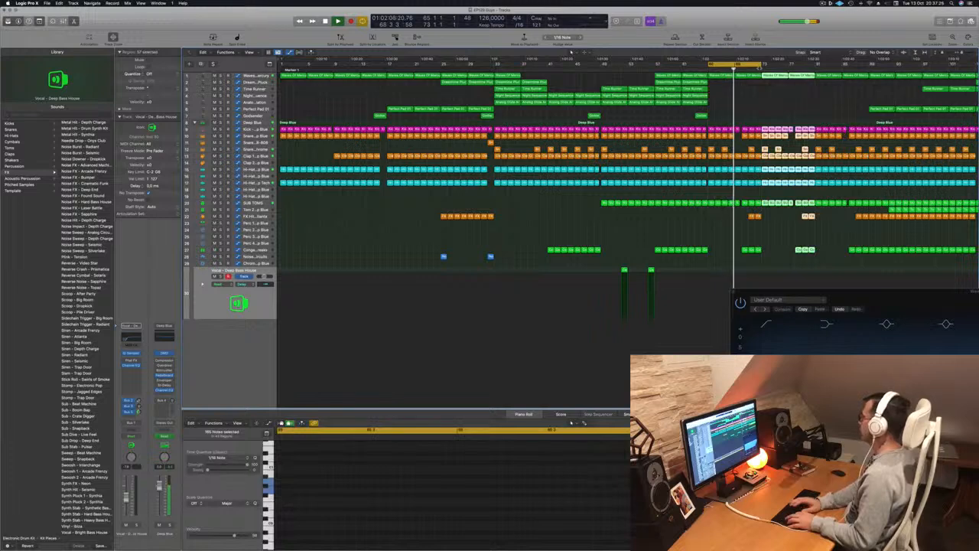
key("ctrl+super+r")
key("super+Left")
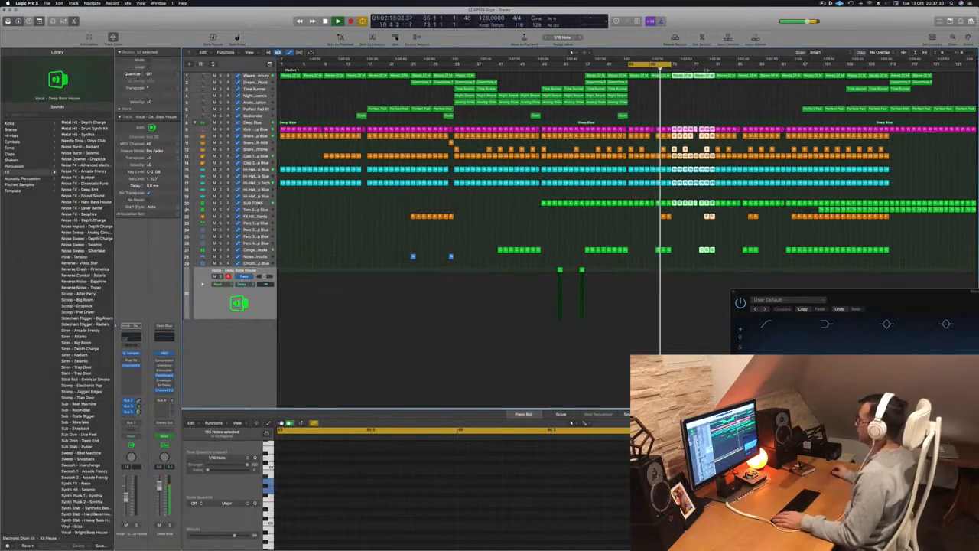
left_click_drag(664, 64, 794, 68)
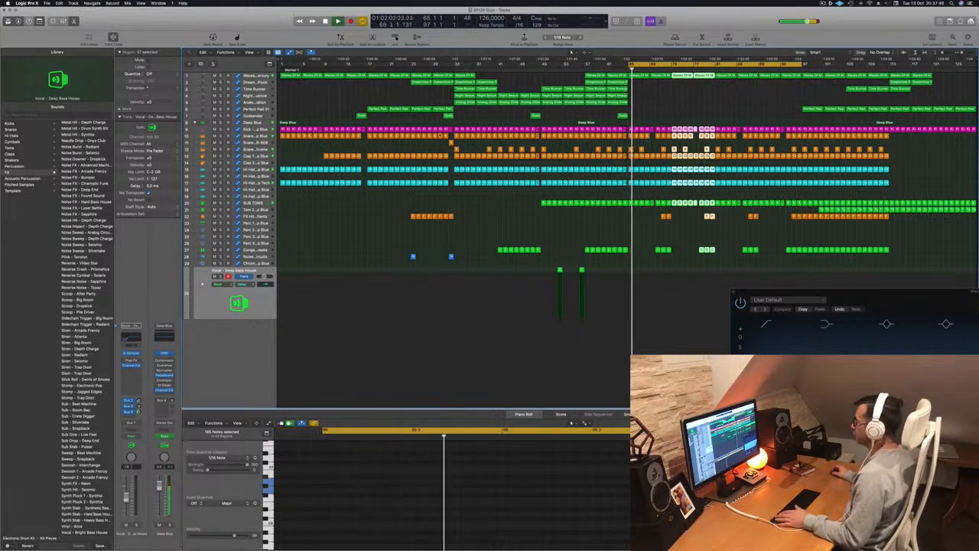
- Ramp the Deep Blue track's low cut automation up from bar 65 to 73, and delete the kick regions between bars 73 and 86
left_click(644, 123)
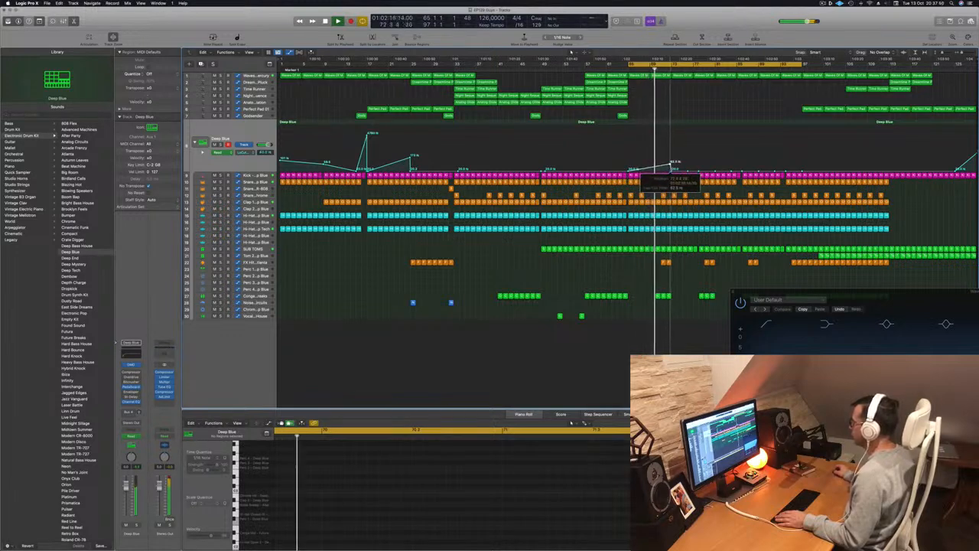
left_click_drag(670, 166, 671, 164)
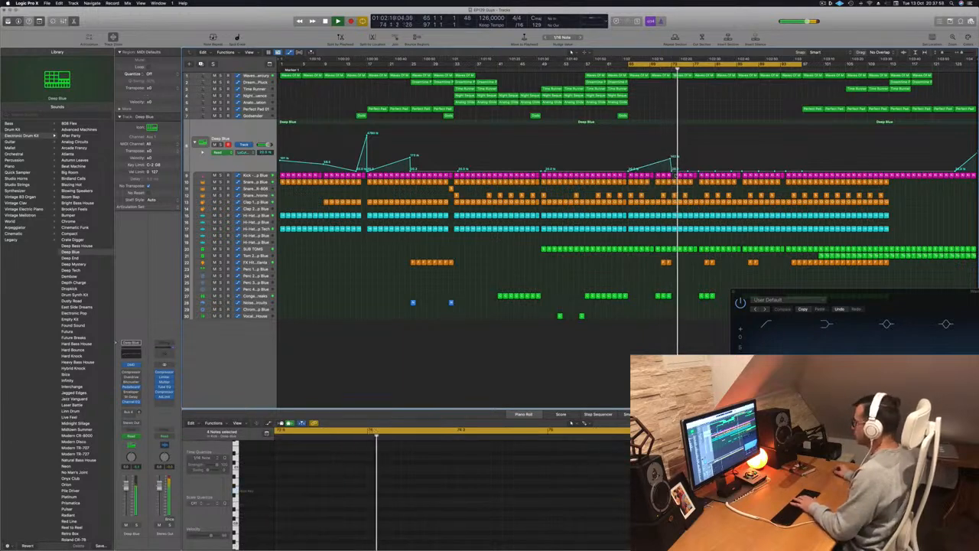
key("Delete")
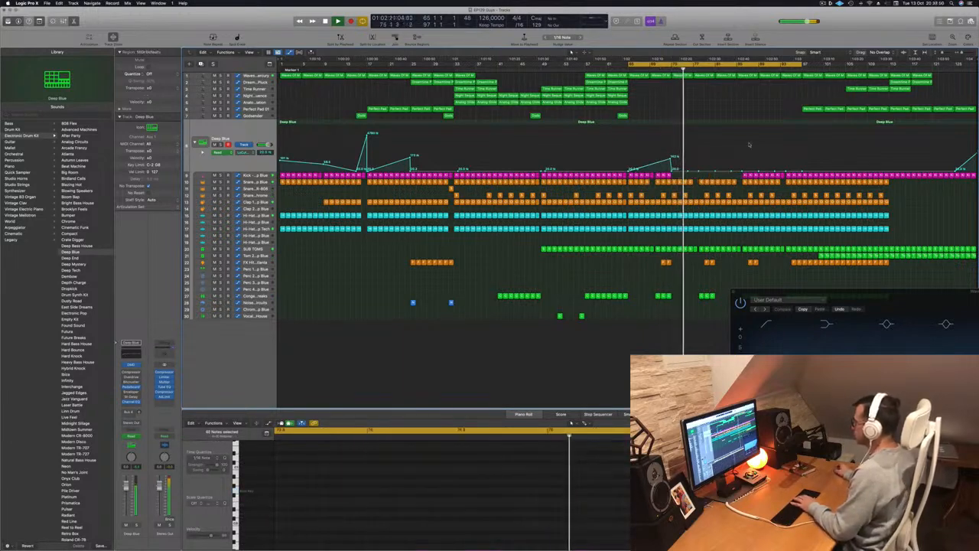
left_click(663, 69)
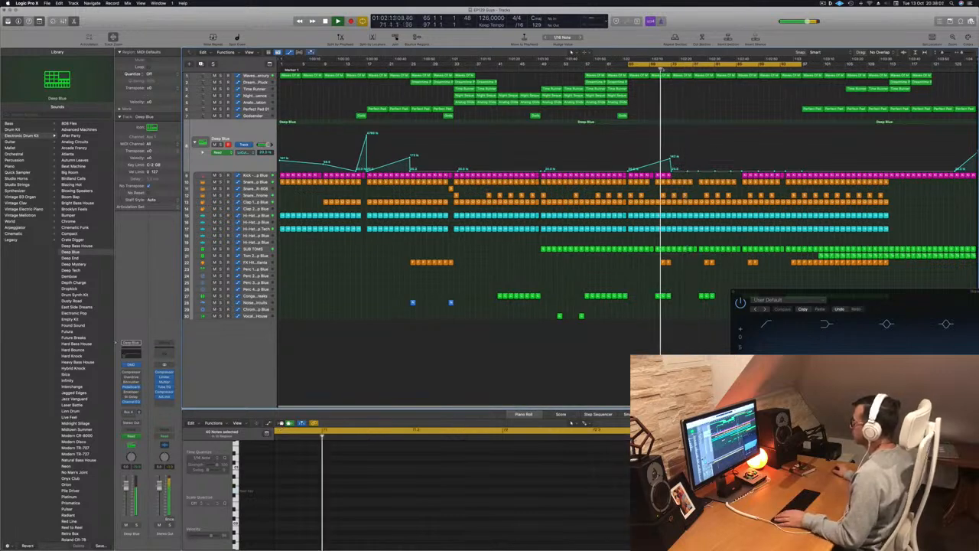
- Delete the SUB TOMS regions from about bar 78 to bar 86
key("super+Right")
key("super+Right")
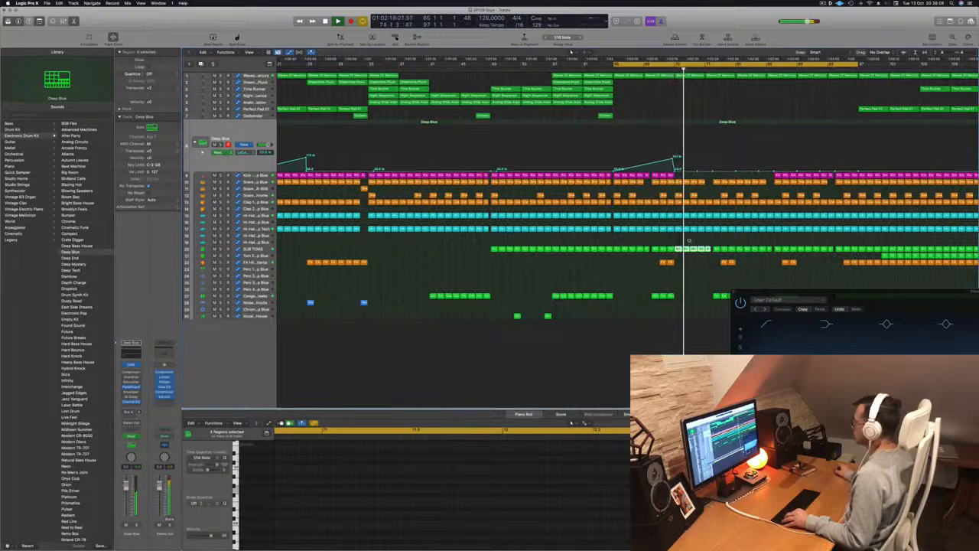
key("super+Left")
left_click_drag(709, 245, 752, 251)
key("Delete")
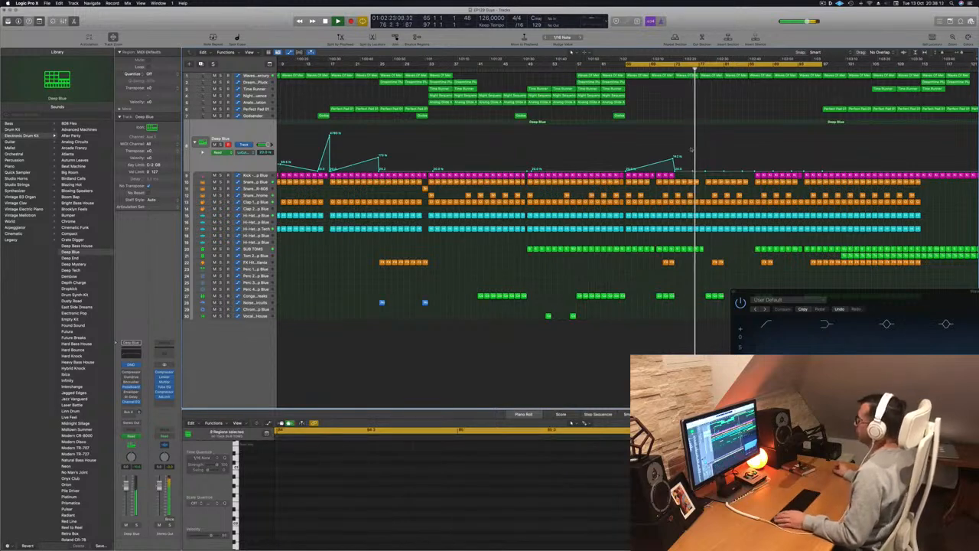
- Copy the last Analog Glide Arpeggiation region before bar 65 and place the copy at bar 81
left_click(613, 102)
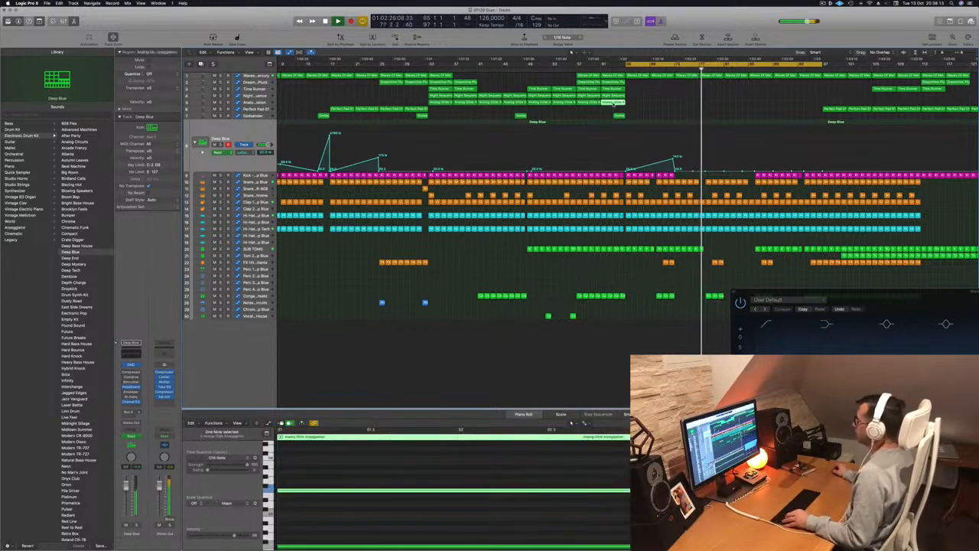
left_click_drag(614, 102, 711, 103)
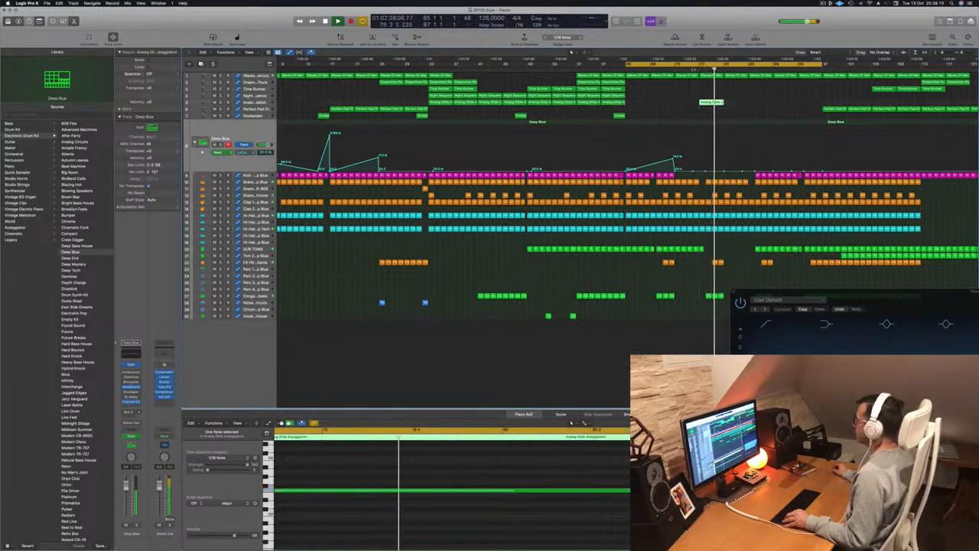
scroll(693, 91, "down", 1)
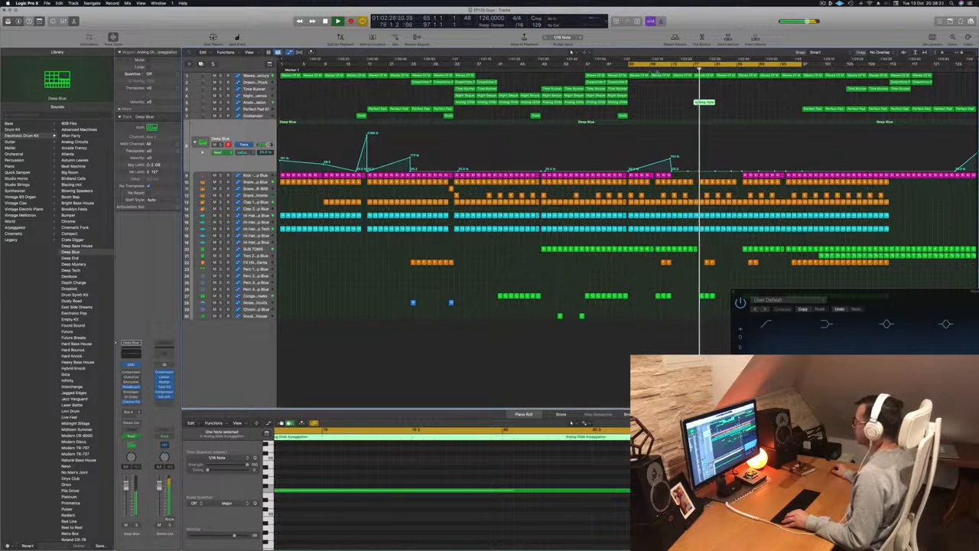
left_click(624, 70)
key("super+Right")
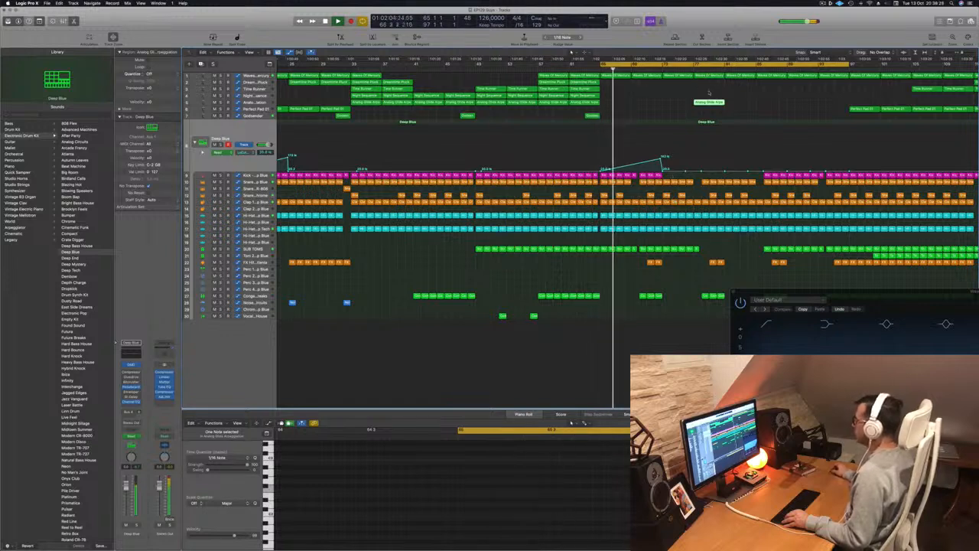
left_click_drag(703, 104, 725, 98)
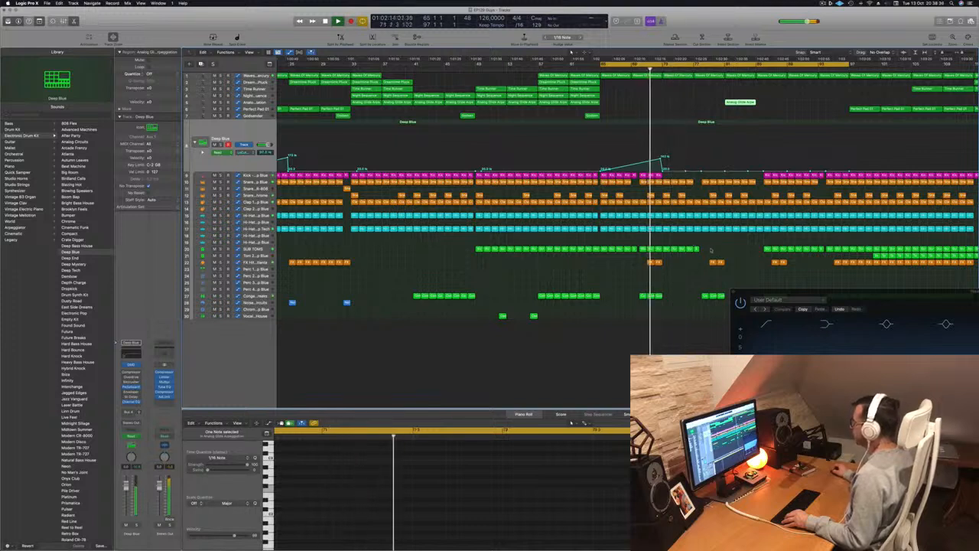
- Delete the remaining SUB TOMS regions between bar 73 and about bar 78
left_click_drag(711, 250, 665, 247)
key("Delete")
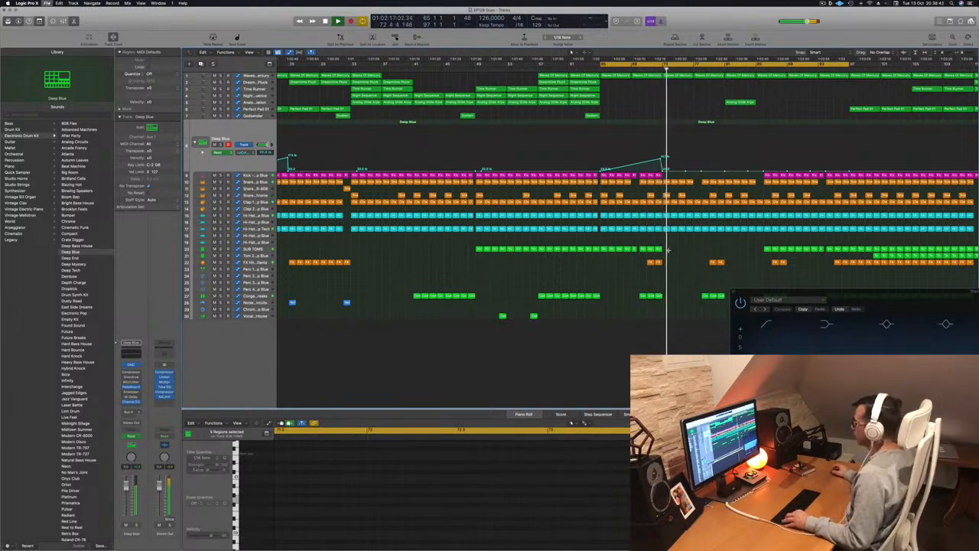
scroll(687, 191, "down", 4)
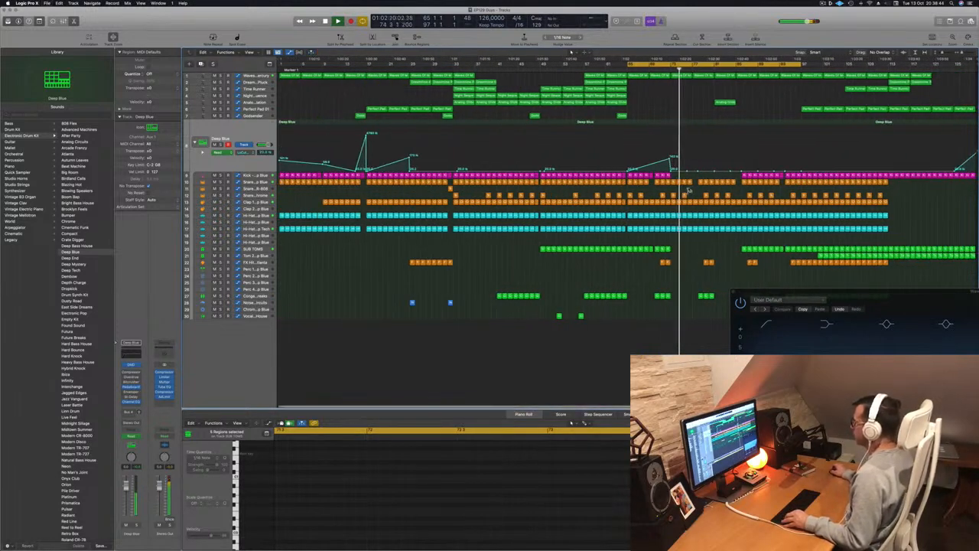
- Delete the snare, FX Hit and conga break regions that lie between bars 73 and 86
left_click(665, 69)
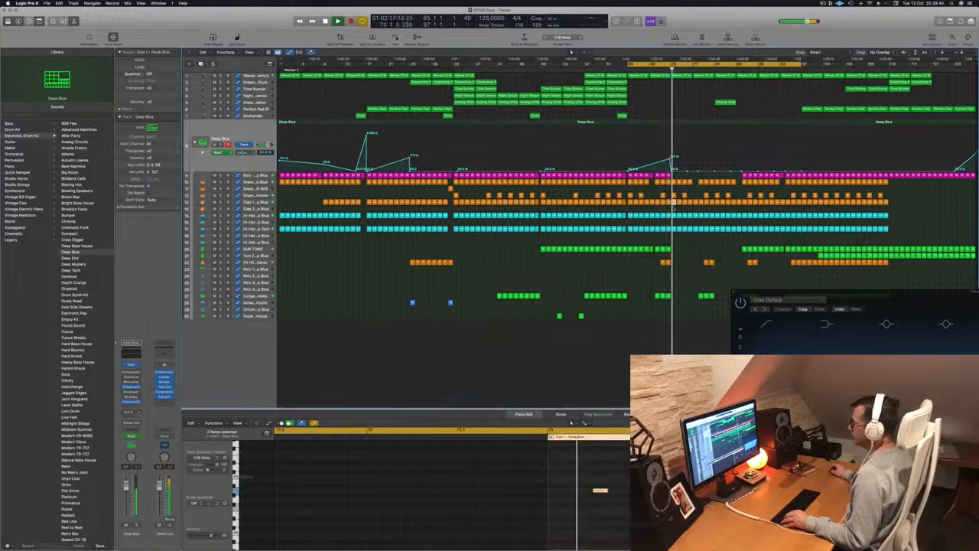
left_click_drag(716, 183, 728, 183)
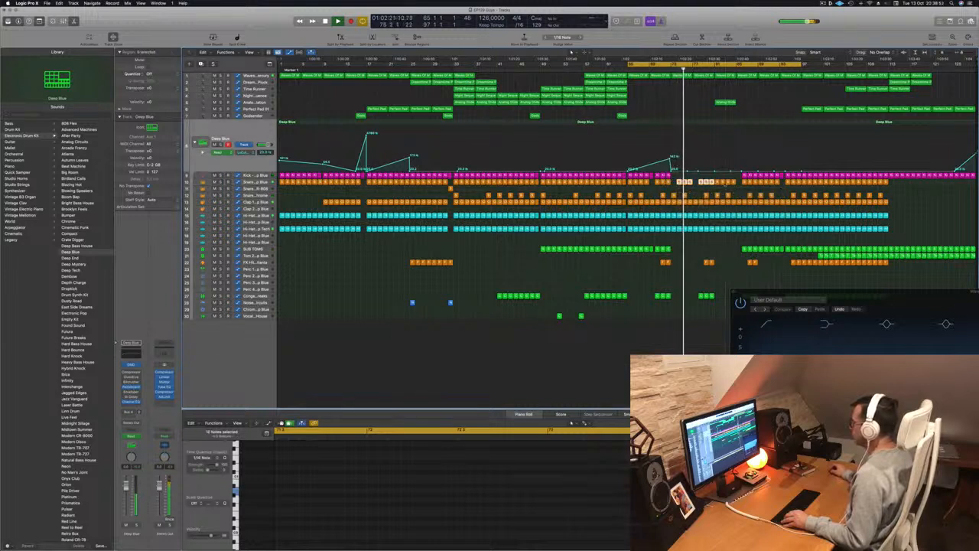
key("Delete")
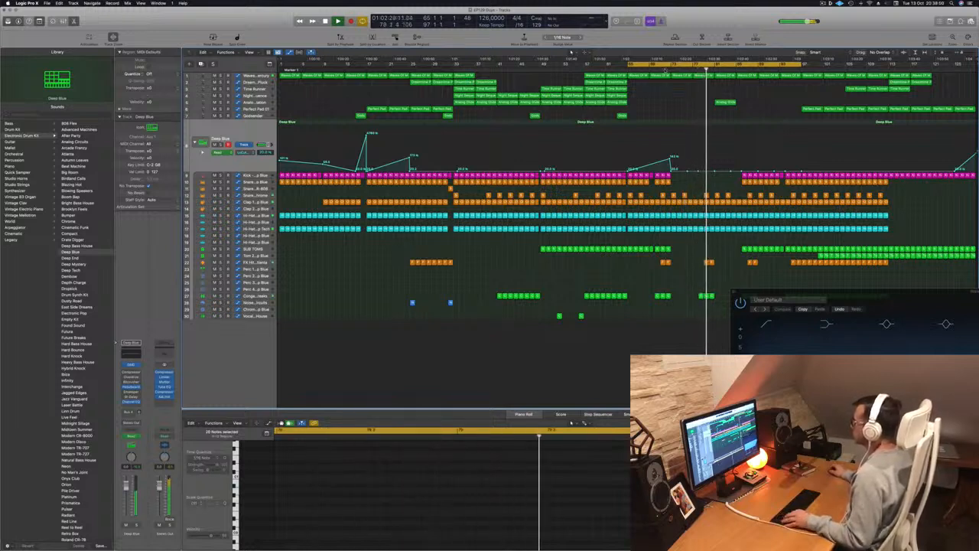
left_click(710, 262)
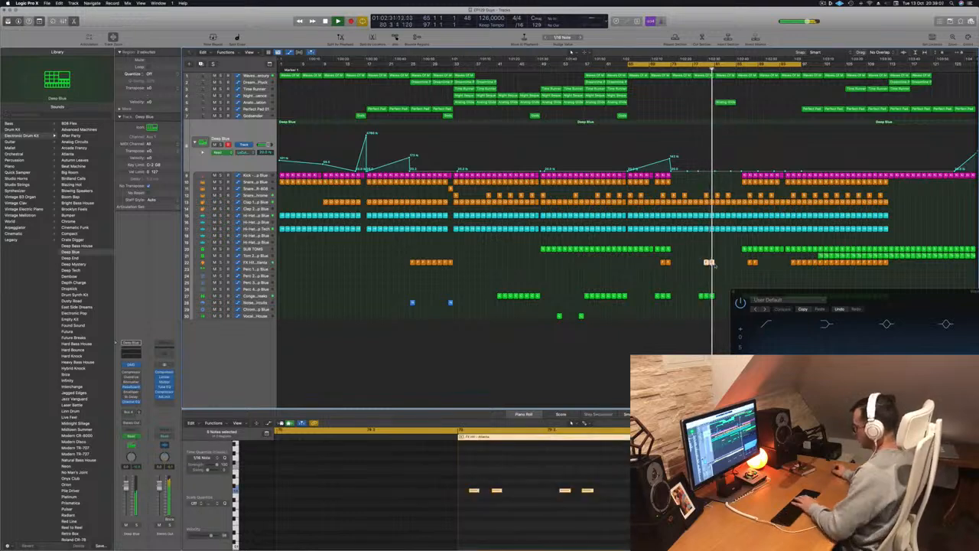
key("Delete")
left_click(708, 296)
key("Delete")
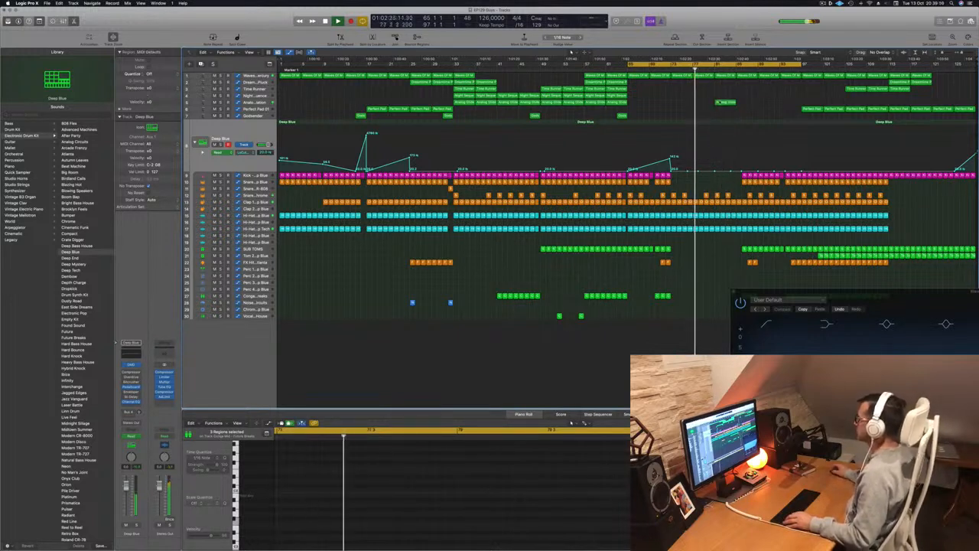
- Copy the Analog Glide Arpeggiation region to continue through bar 97, and make its automation dip at bar 81 and rise again by bar 89
left_click(724, 102)
left_click_drag(733, 103, 770, 106)
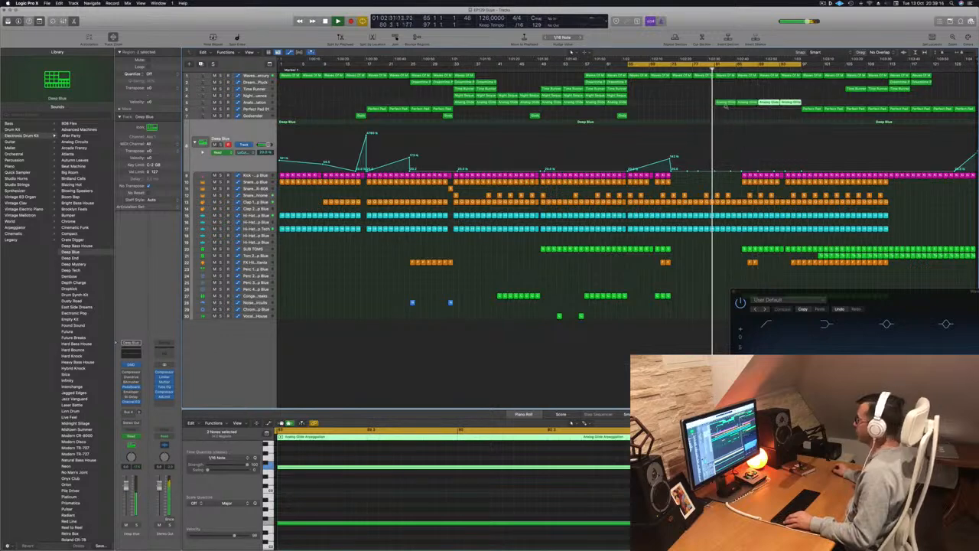
left_click(264, 102)
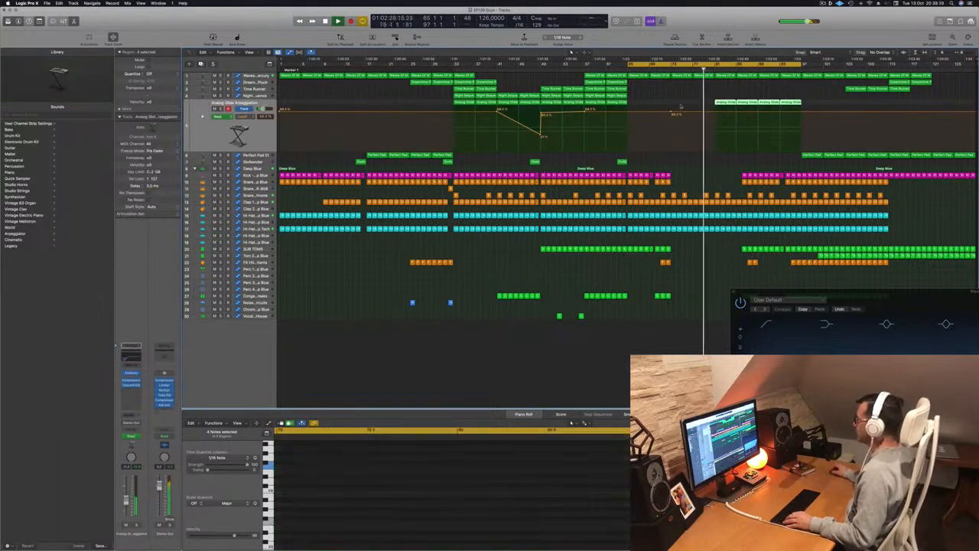
left_click(688, 89)
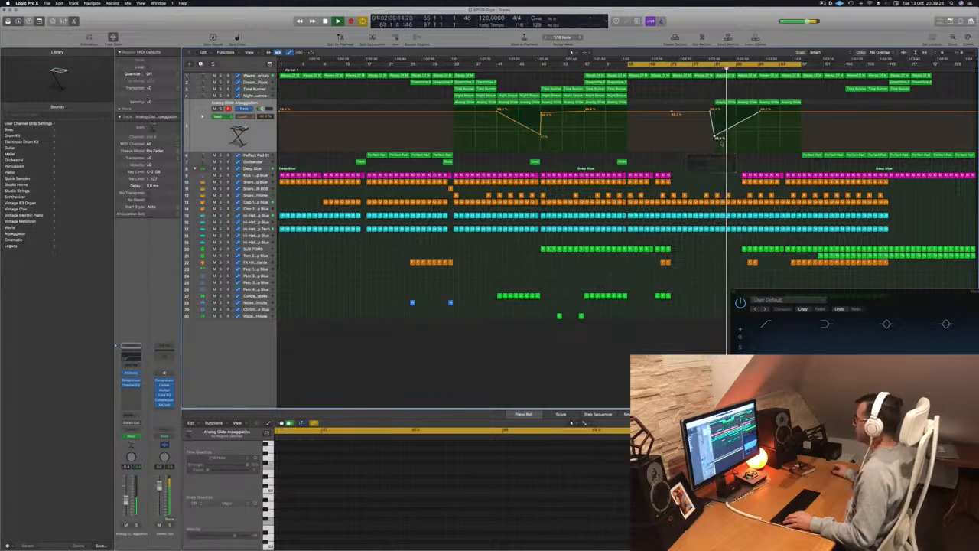
- Delete the kick, snare and SUB TOMS regions from about bar 86 up to bar 89
key("super+Right")
key("super+Right")
left_click(749, 175)
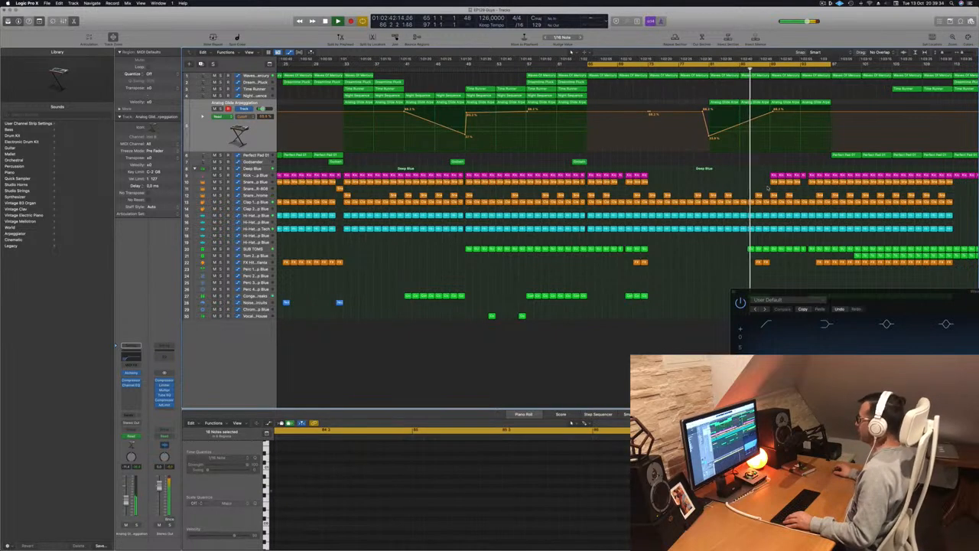
left_click_drag(743, 250, 767, 250)
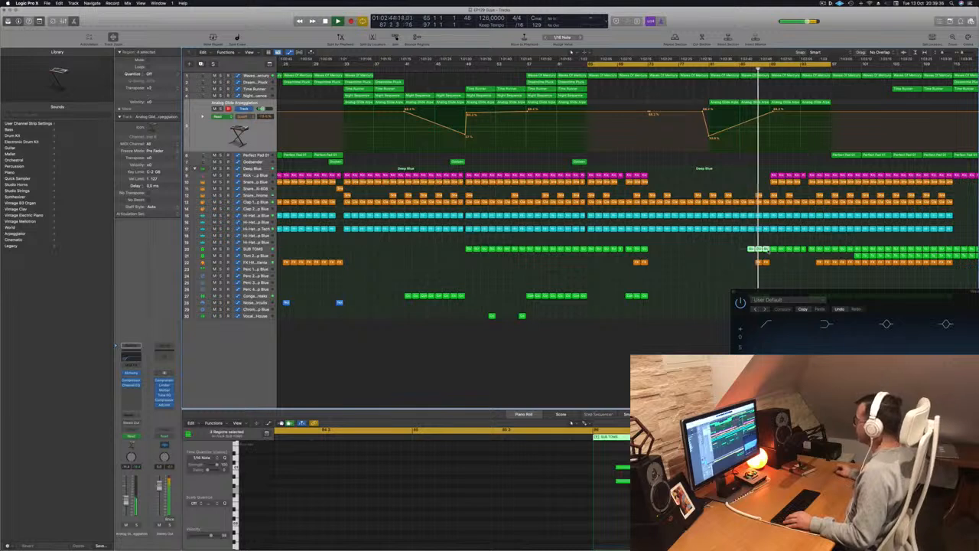
key("Delete")
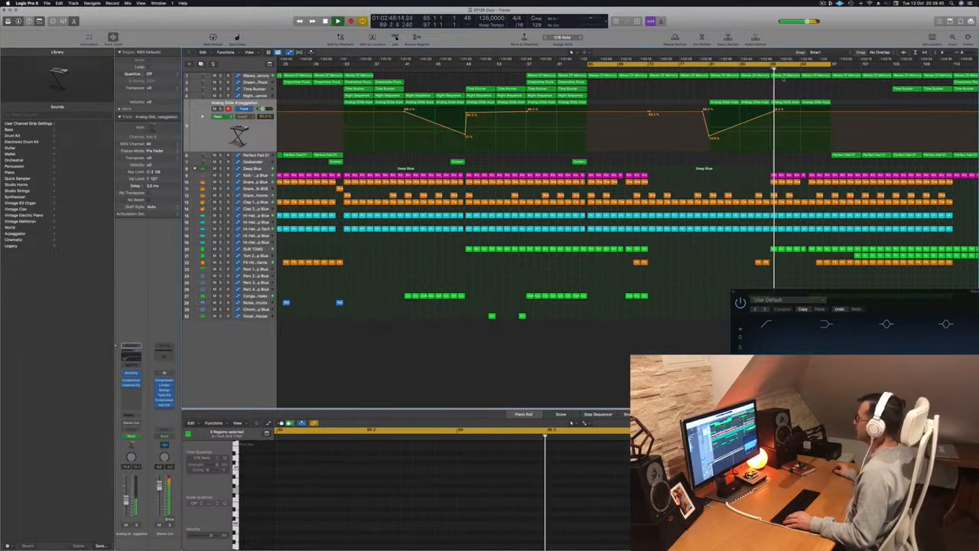
- Raise the Deep Blue low cut automation at bar 89 and carry it to a peak near bar 96, dropping back at bar 97
left_click(756, 69)
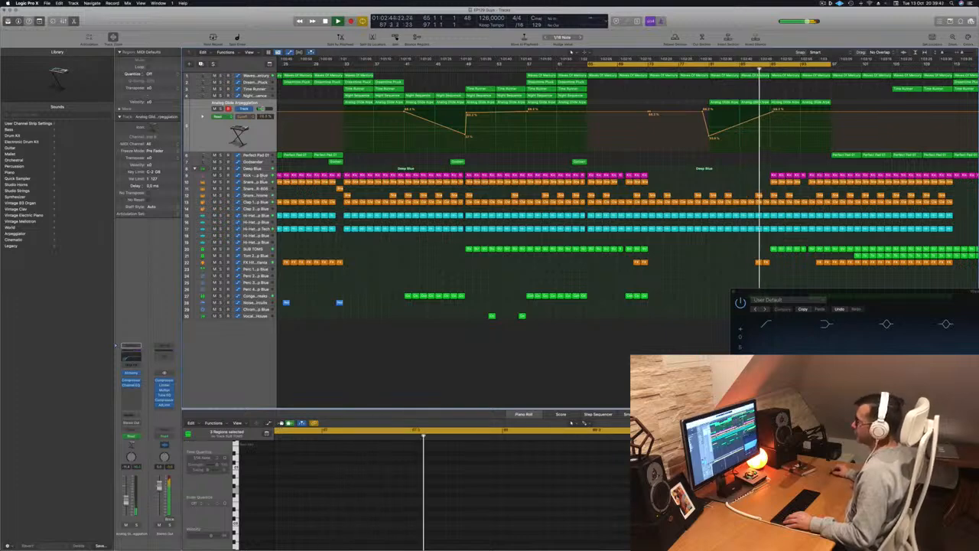
left_click(260, 169)
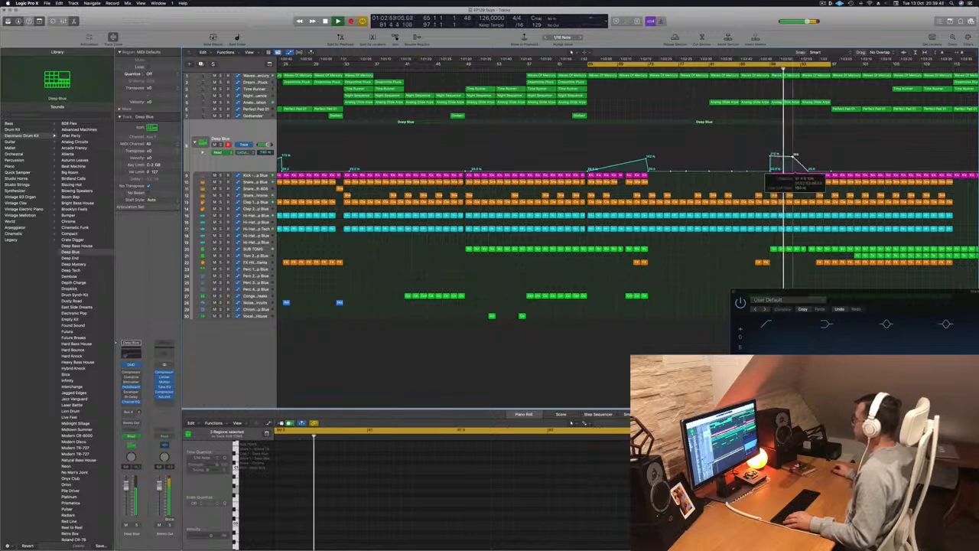
key("super+Left")
key("super+Left")
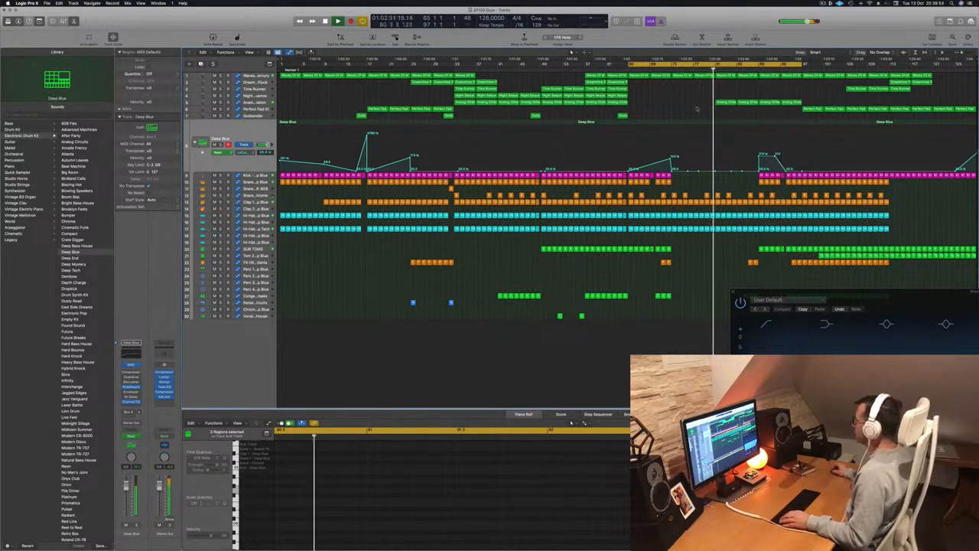
key("super+Right")
key("super+Right")
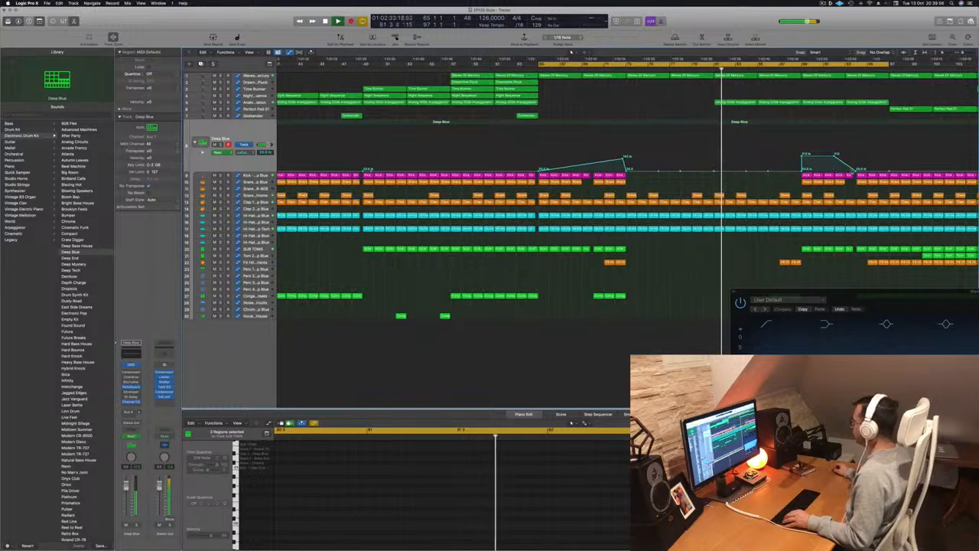
left_click_drag(856, 170, 879, 147)
left_click(856, 170)
- Delete the kick, snare, clap, hi-hat and SUB TOMS regions at bar 96, keeping all the tracks
left_click(884, 176)
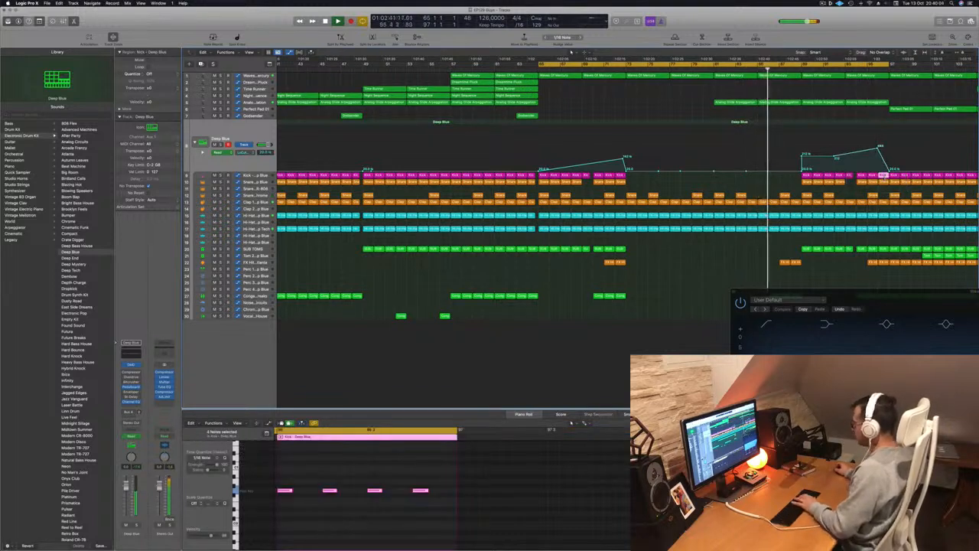
key("Delete")
left_click(884, 182)
key("Delete")
left_click(884, 202)
key("Delete")
left_click(885, 215)
key("Delete")
left_click(884, 229)
key("Delete")
left_click(884, 249)
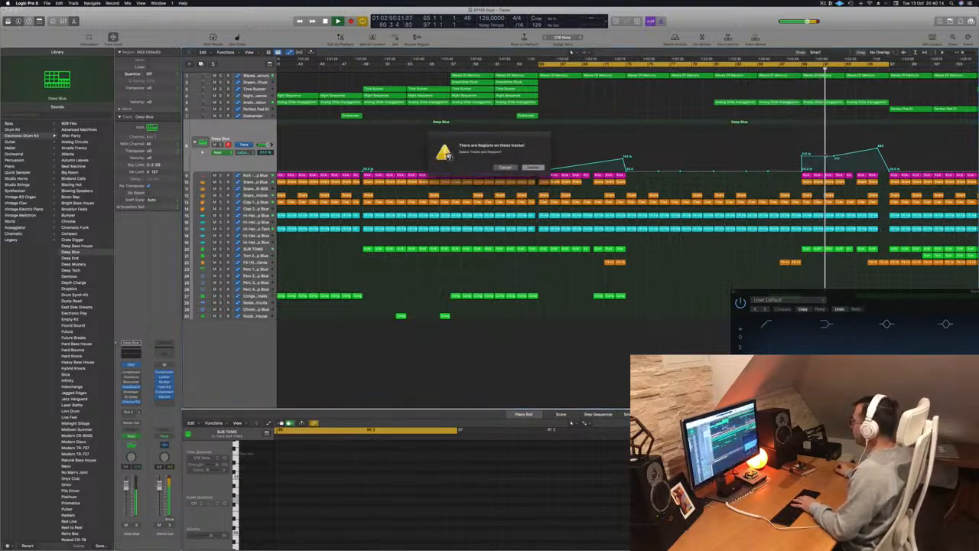
left_click(512, 167)
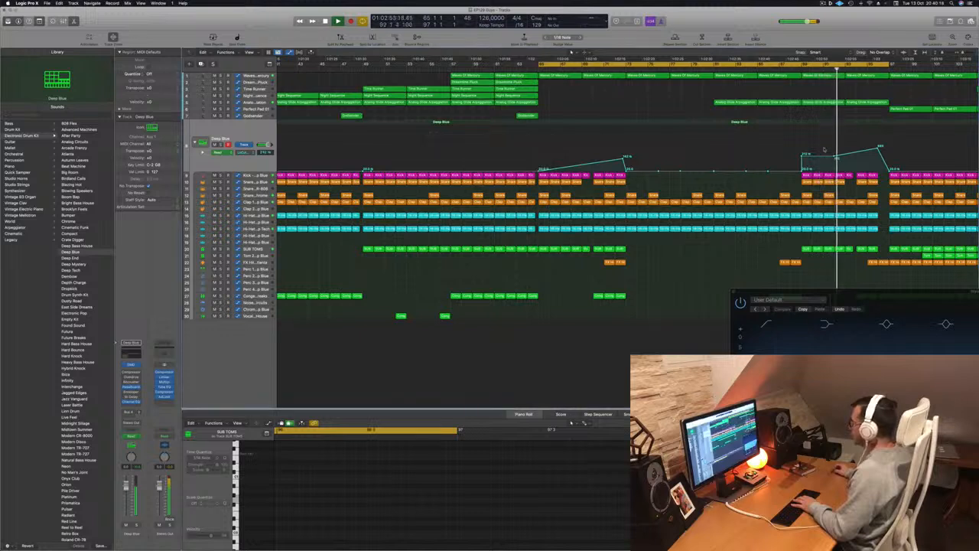
- Smooth the Deep Blue low cut automation with a ramp from about bar 86 to 89 and a dip near bar 93
left_click_drag(835, 157, 844, 163)
left_click(796, 72)
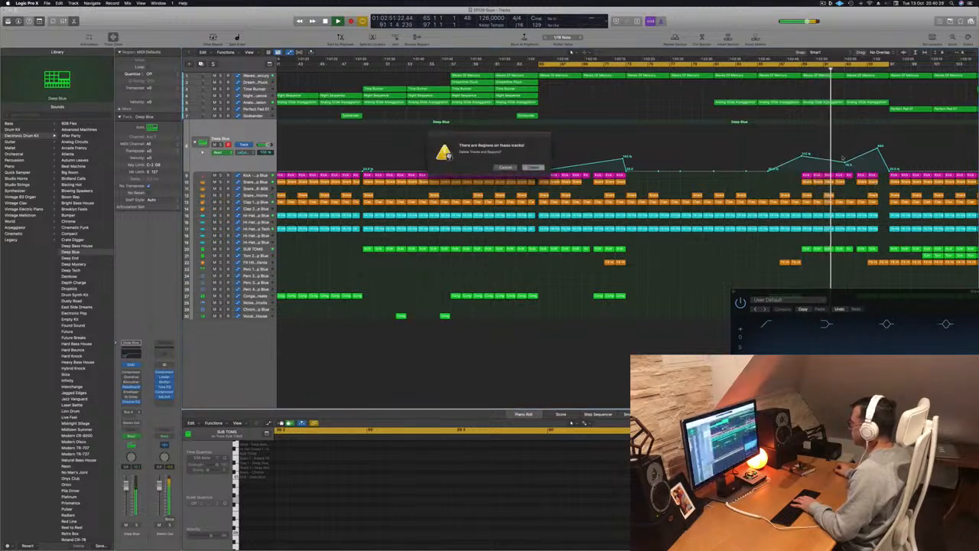
left_click(506, 167)
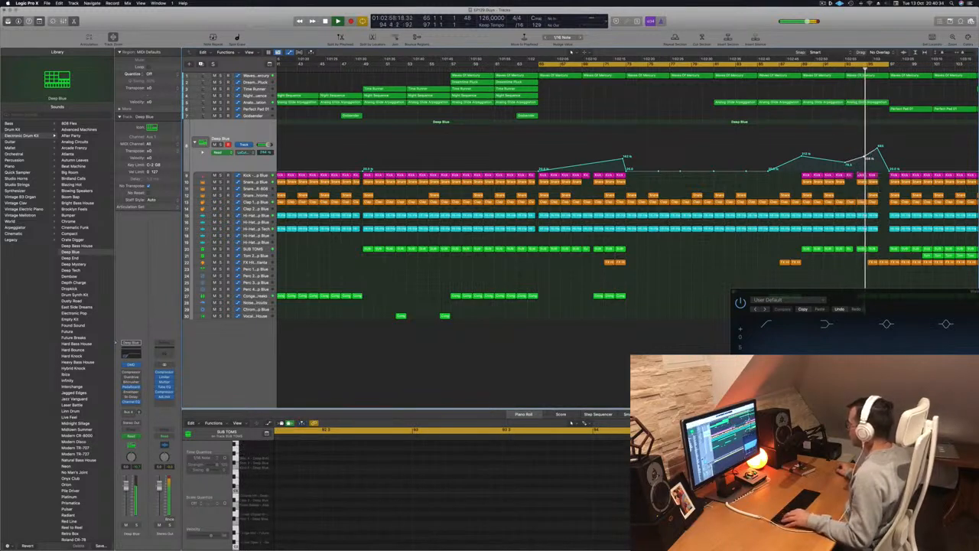
- Try removing the kick and snare regions at bar 93
left_click(849, 176)
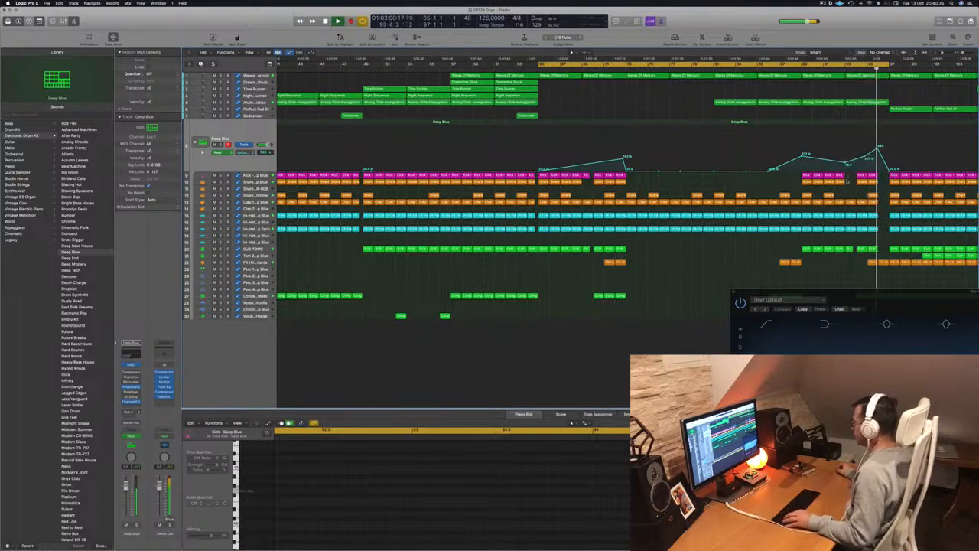
left_click(839, 182, "shift")
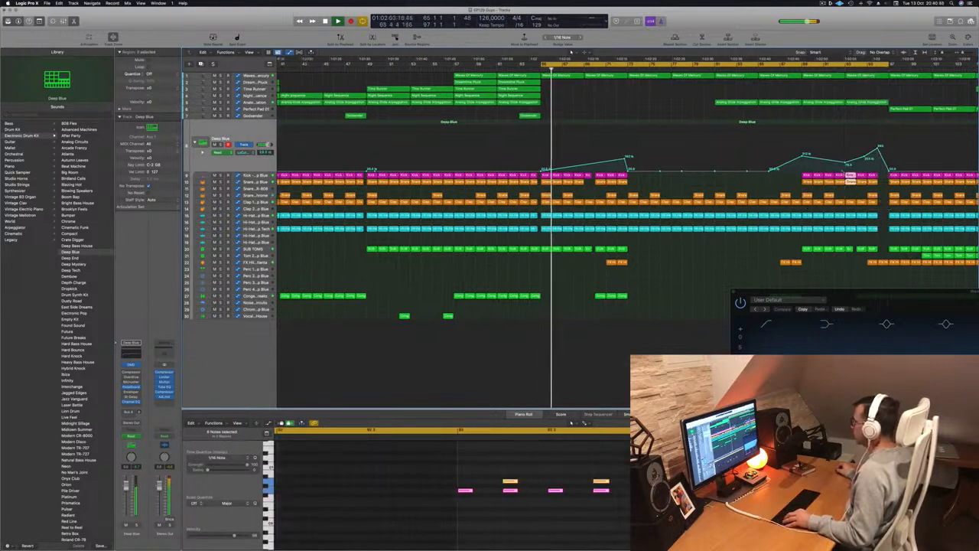
- Extend the end of the cycle range to about bar 109 and play the transition into bar 97
key("super+Left")
key("super+Left")
left_click_drag(800, 65, 865, 65)
left_click(792, 70)
key("super+Right")
key("super+Right")
key("super+Left")
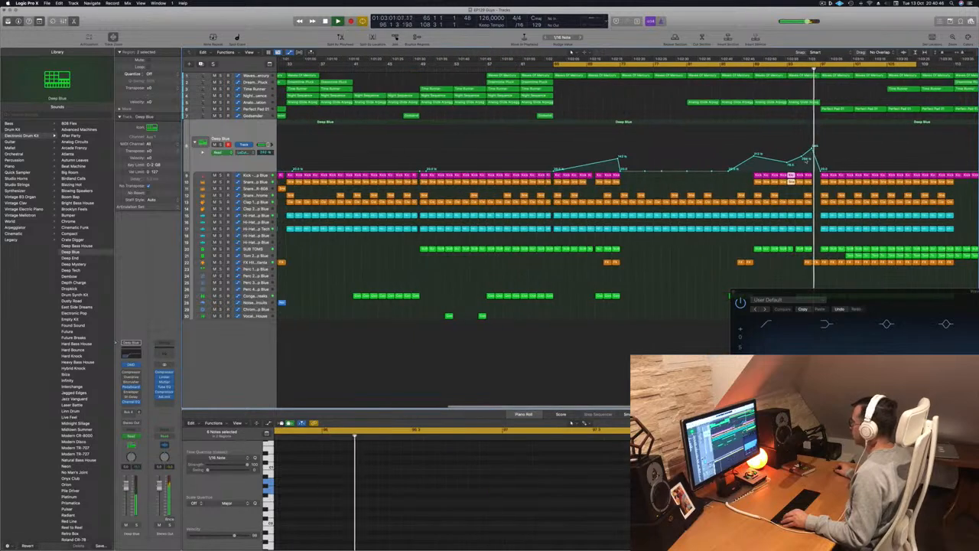
key("super+Left")
key("super+Left")
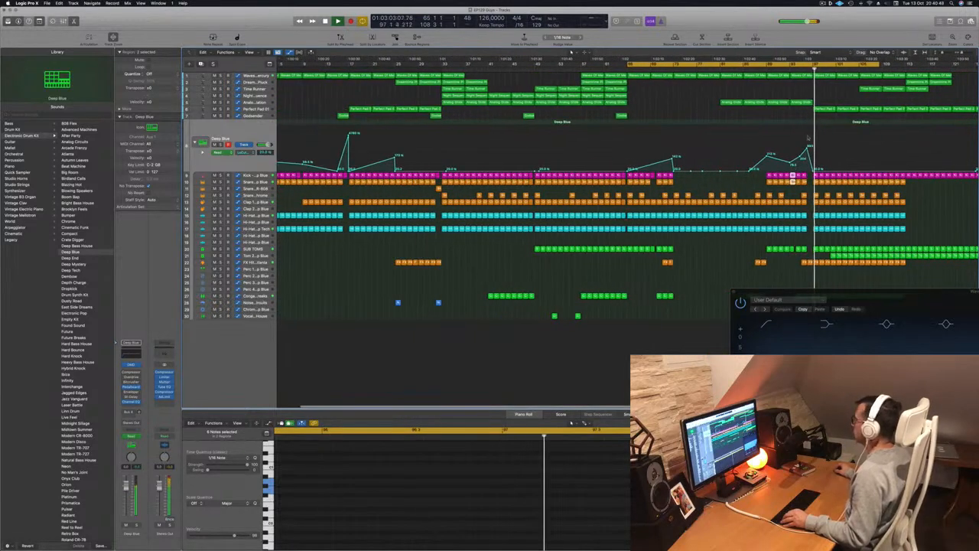
- Delete the FX Hit region at bar 96, and copy three Tom regions so they start at bar 97
left_click(801, 70)
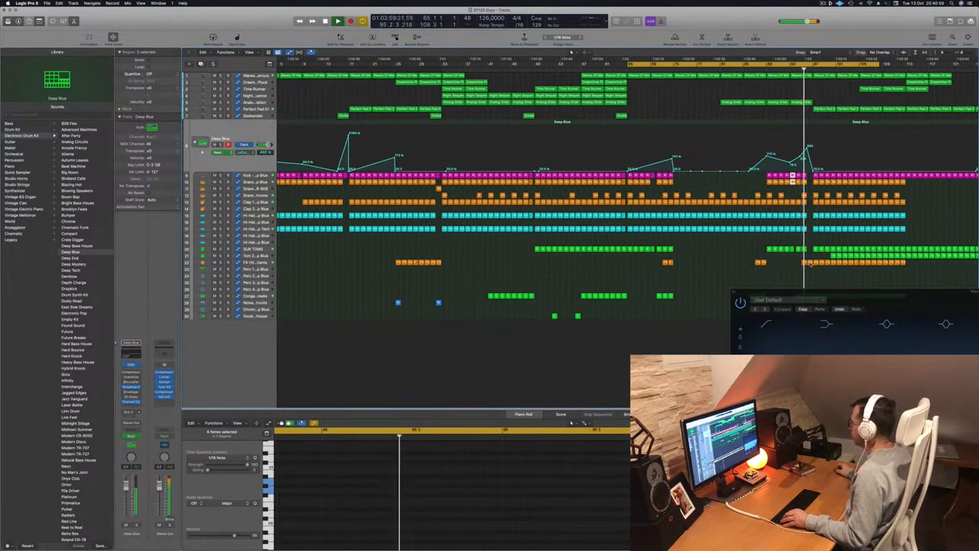
key("shift+super+a")
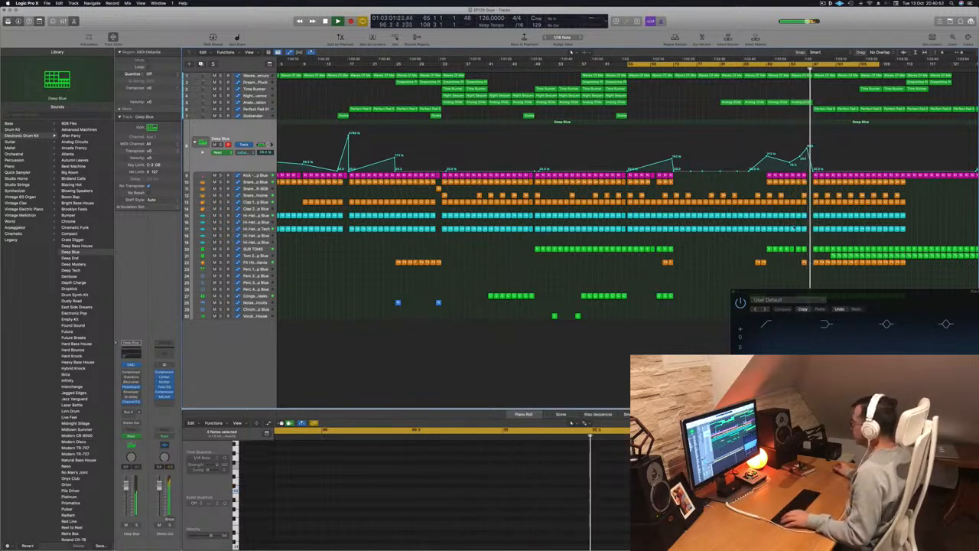
key("super+Right")
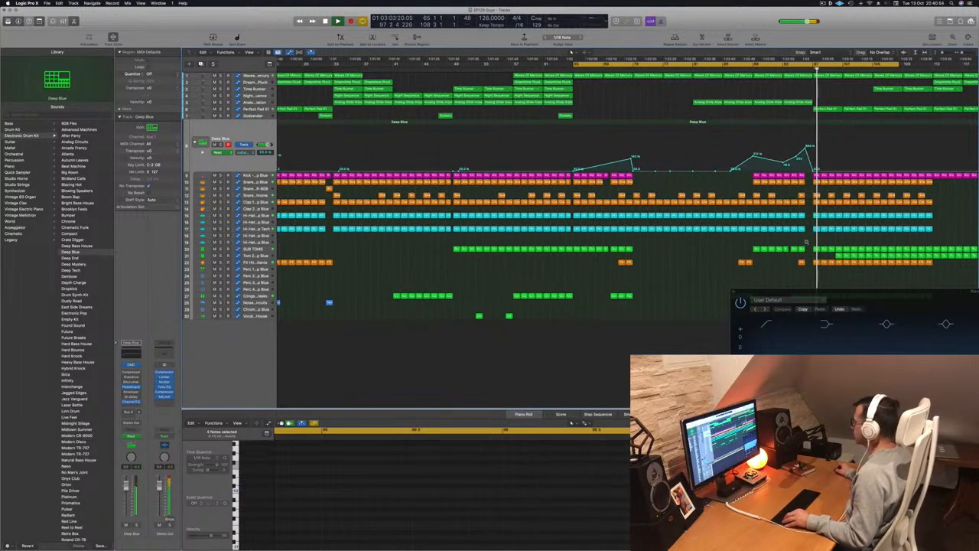
key("super+Left")
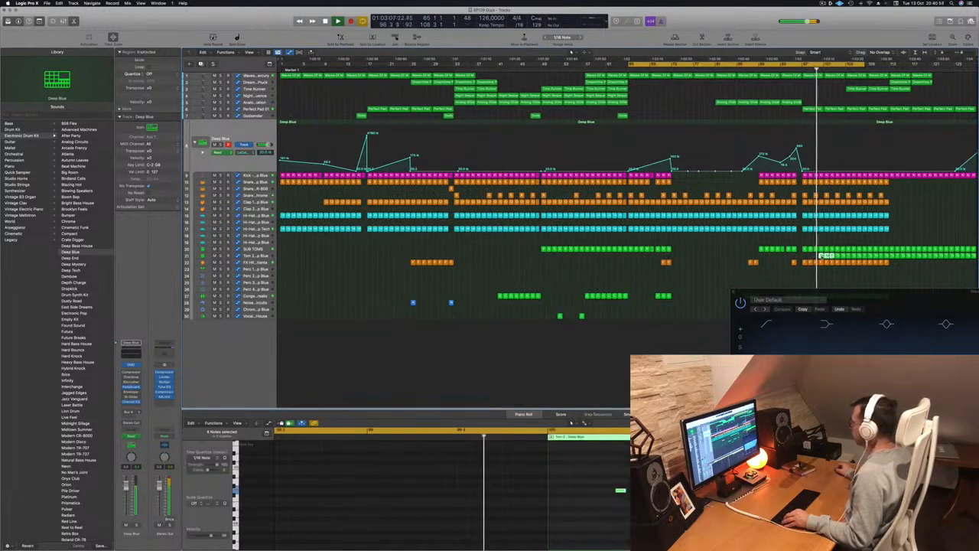
left_click_drag(821, 257, 805, 258)
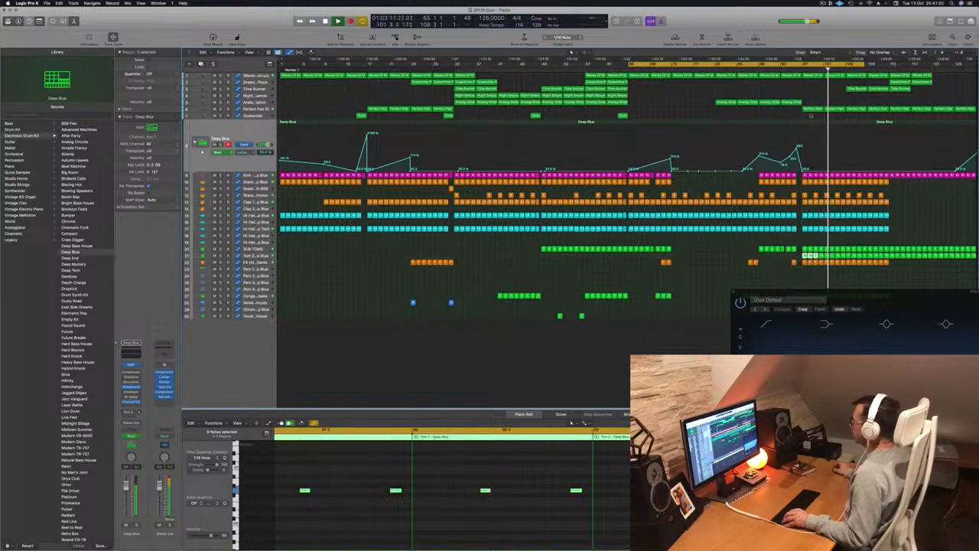
- Hide the open plug-in window, and show the Smart Controls in place of the piano roll
key("v")
key("space")
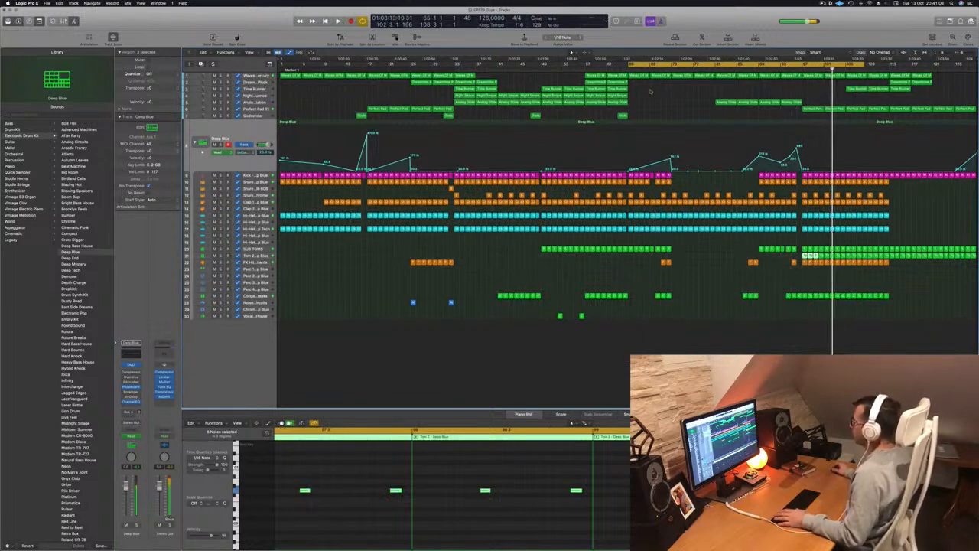
key("b")
key("space")
- Copy two Perfect Pad 01 regions to bars 89 to 97, and make the track's automation rise across them to a peak at bar 97
left_click_drag(811, 114, 769, 115)
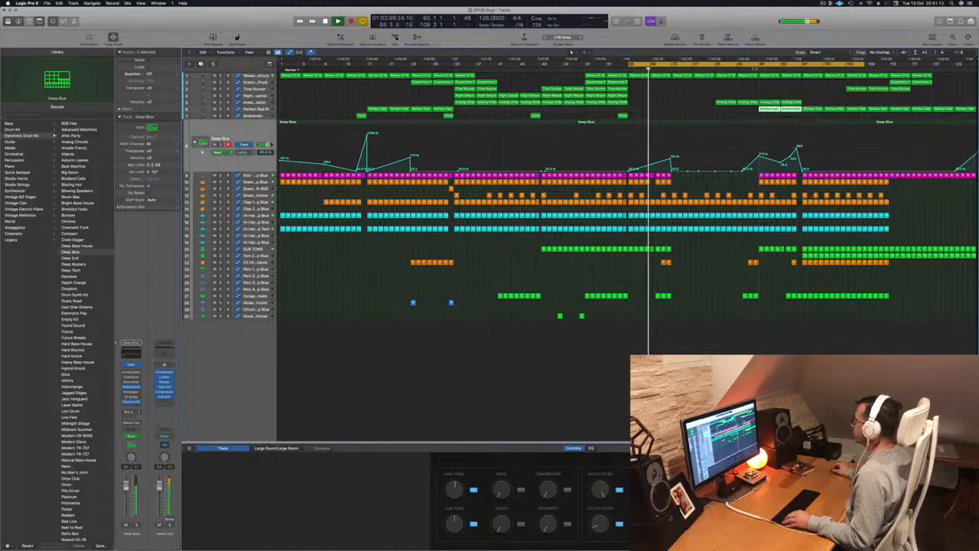
left_click(255, 109)
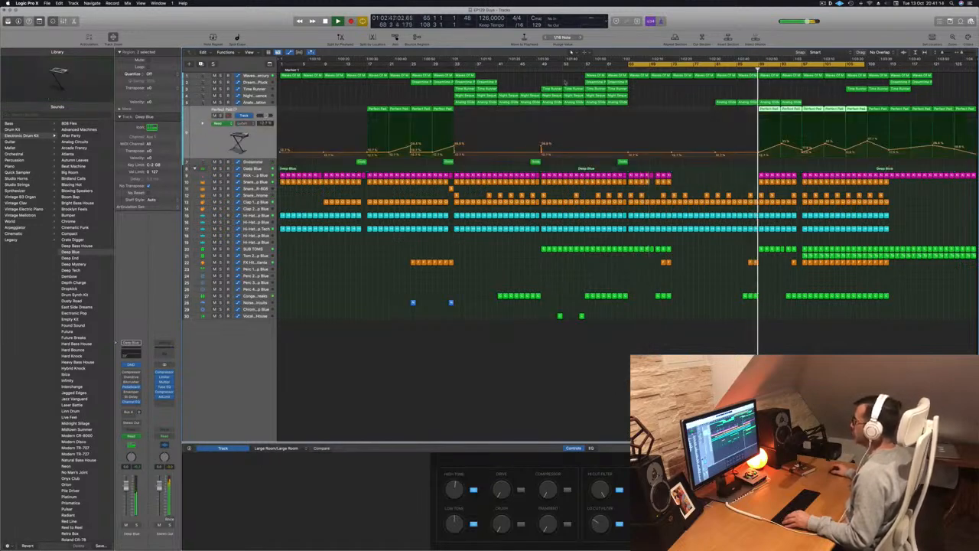
left_click_drag(783, 143, 802, 136)
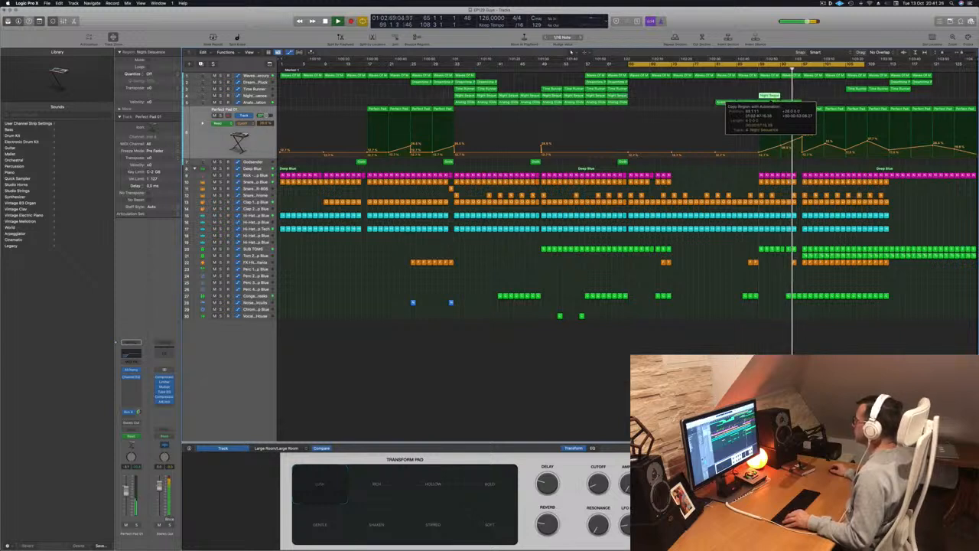
- Place copies of the Night Sequence region at bars 93 and 89
left_click_drag(773, 95, 793, 98)
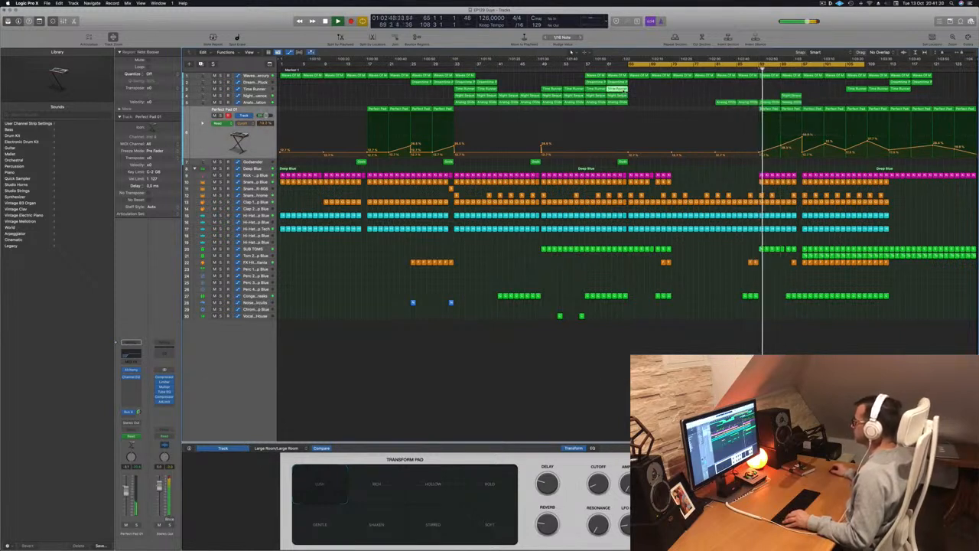
left_click_drag(794, 97, 771, 96)
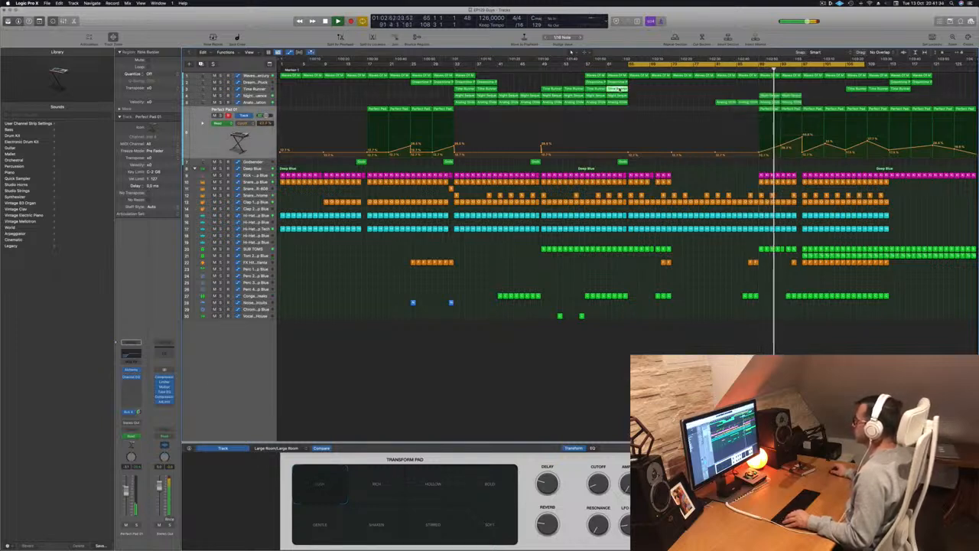
- Copy a Time Runner region to bar 93, and make the track's automation rise to a peak at bar 97
left_click_drag(619, 89, 792, 90)
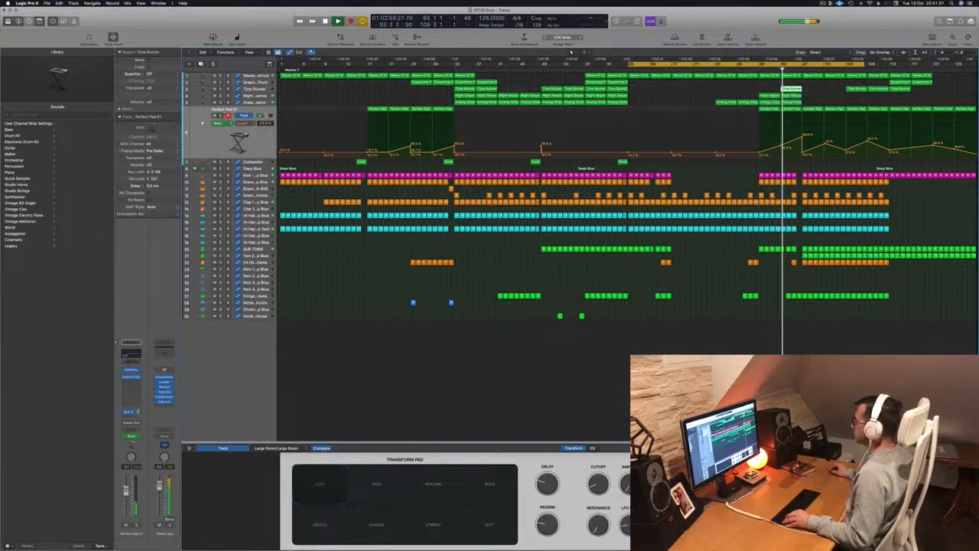
left_click(268, 89)
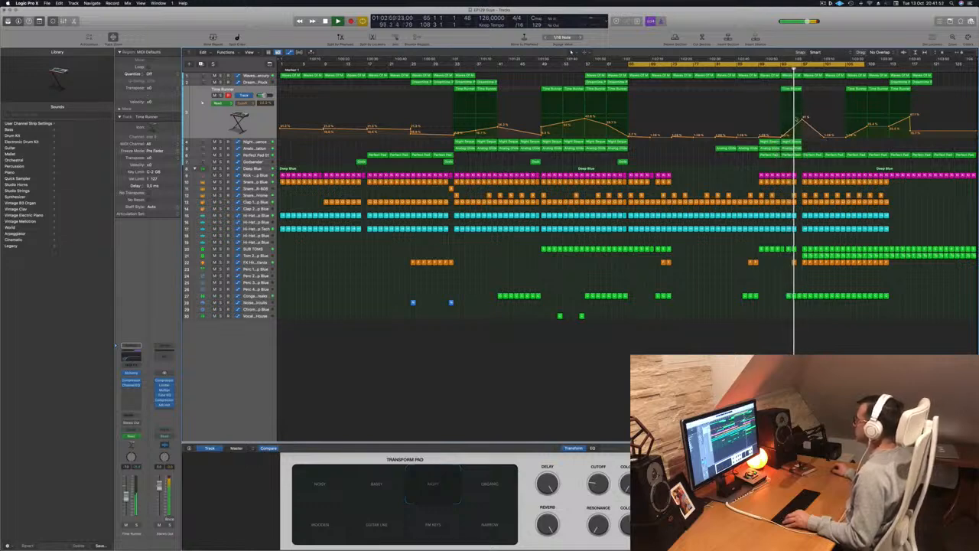
scroll(812, 121, "right", 10)
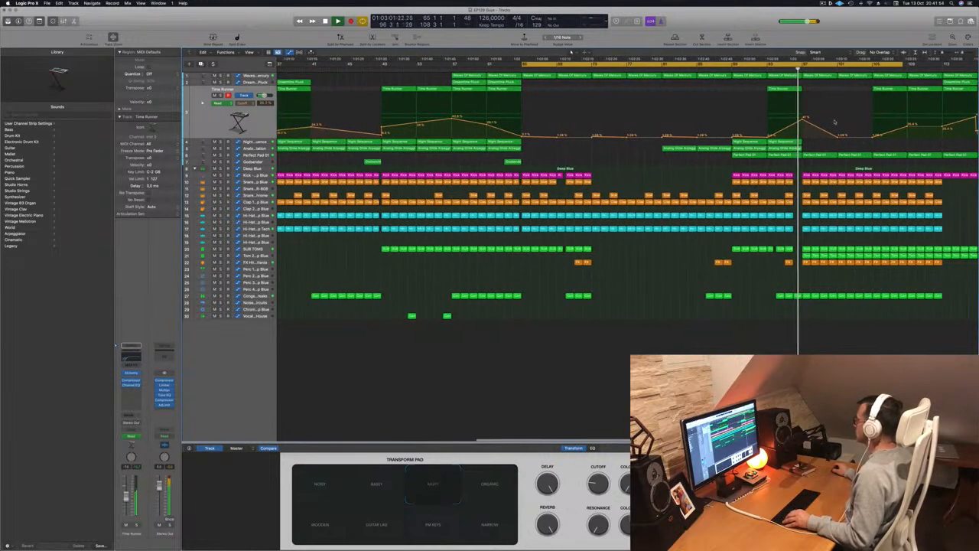
key("super+Left")
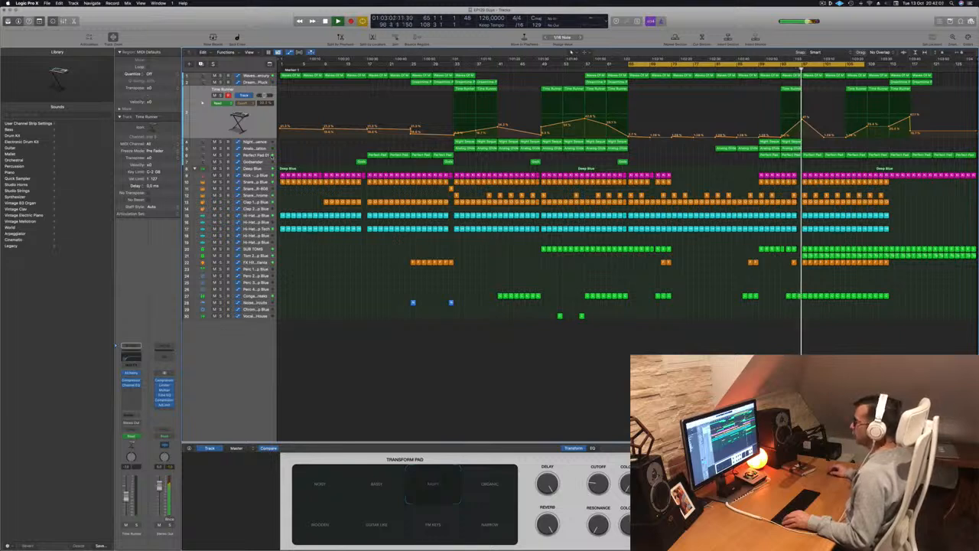
- Drop the Perfect Pad 01 automation to a low level at bar 97, directly after its peak
key("Down")
key("Down")
key("Down")
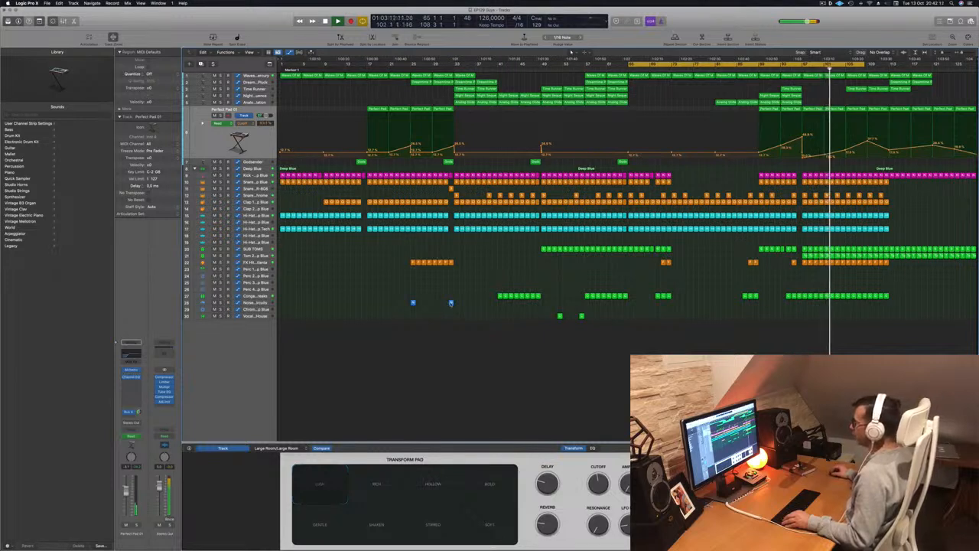
- Copy the second Noise Sweep region to bar 96, and select the Noise Sweep track
left_click_drag(451, 303, 799, 303)
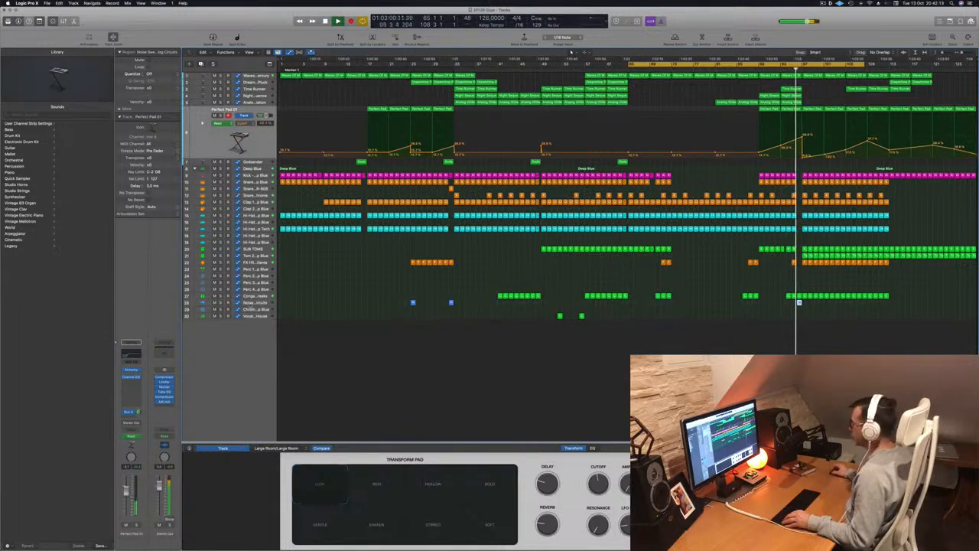
left_click(799, 303)
scroll(799, 298, "up", 4)
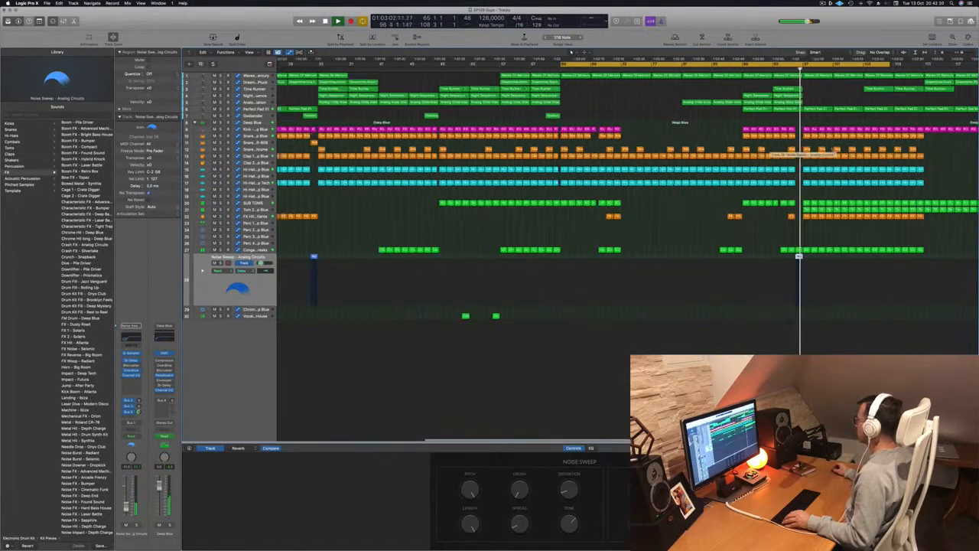
scroll(798, 299, "down", 4)
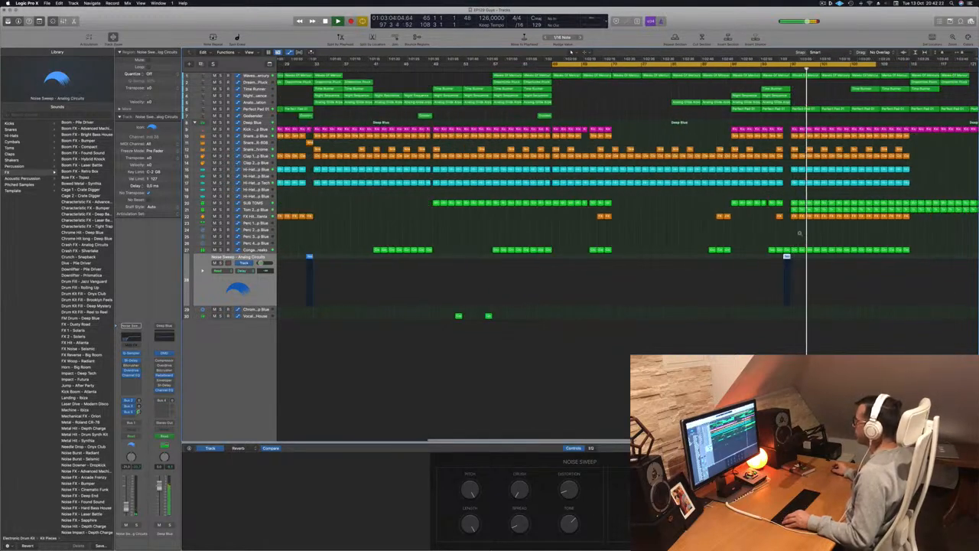
- Delete the Sub Toms, FX Hit and Conga regions just before bar 73, and play back the breakdown
key("space")
left_click(663, 109)
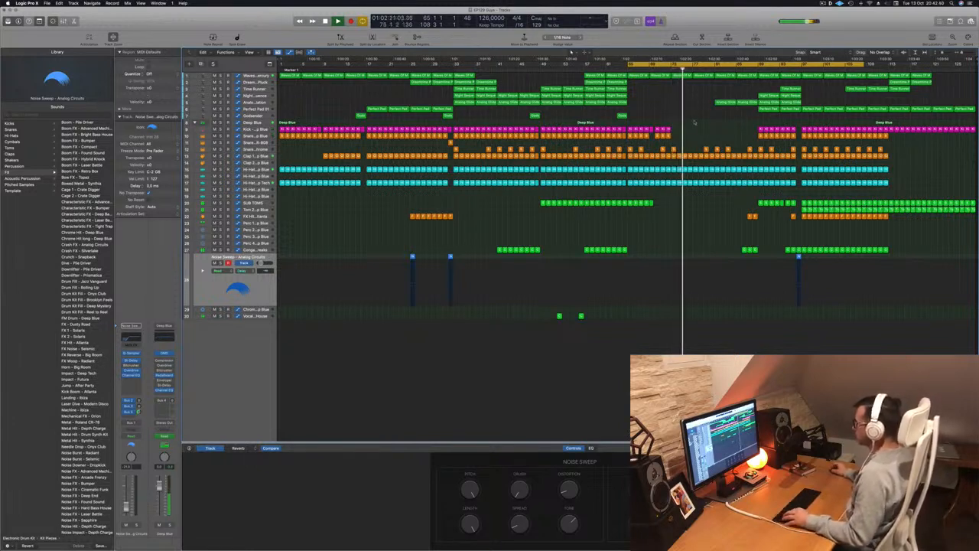
- Delete the Waves Of Mercury regions at bars 81 and 85 and the Snare region at bar 79, keeping all tracks
left_click(258, 76)
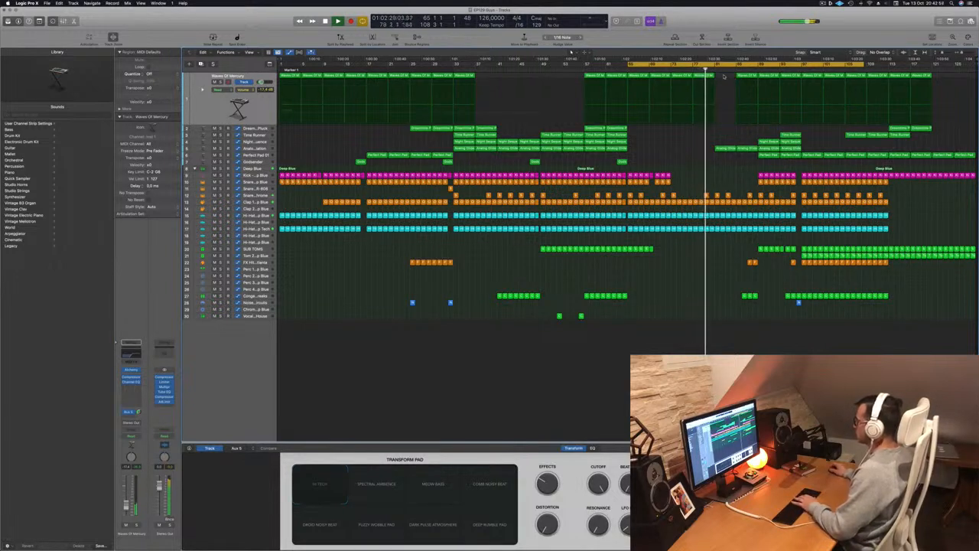
left_click(706, 196)
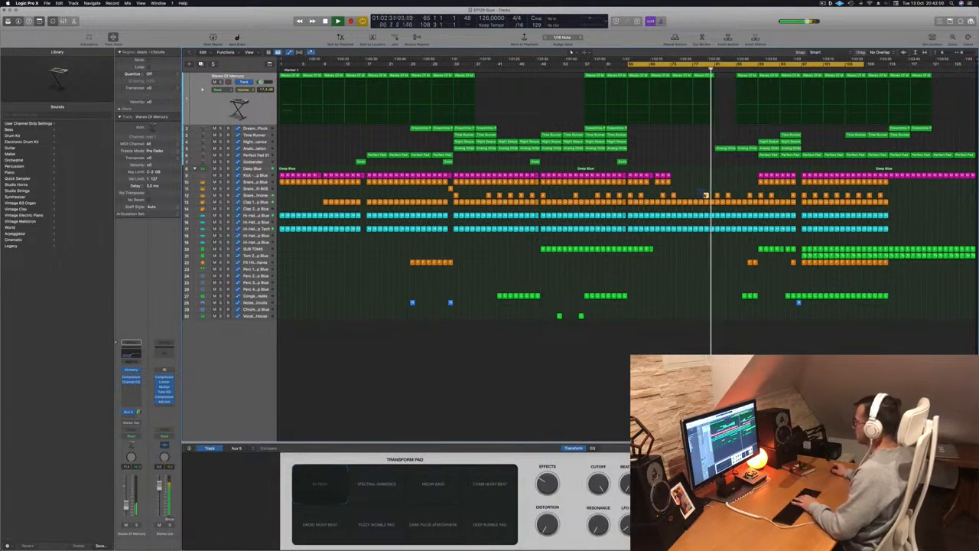
key("super+BackSpace")
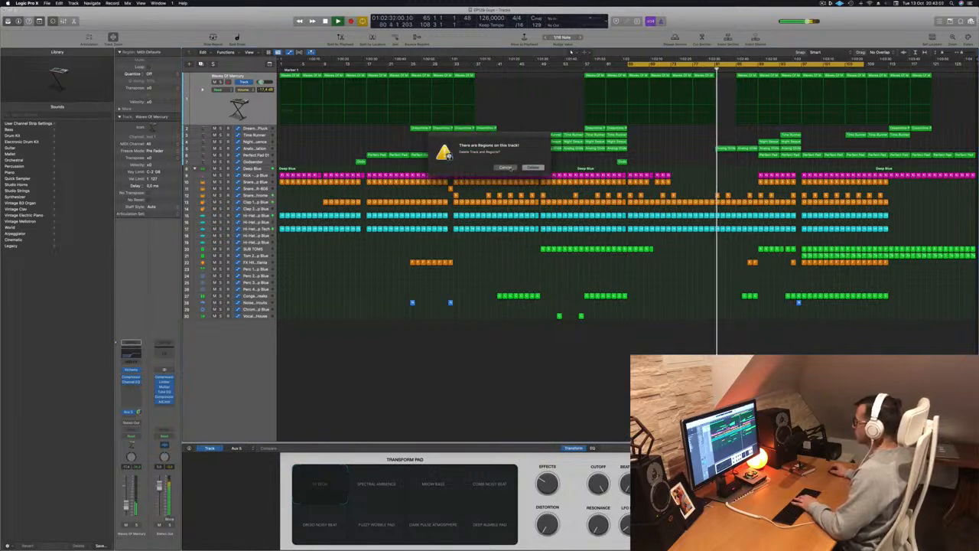
left_click(505, 168)
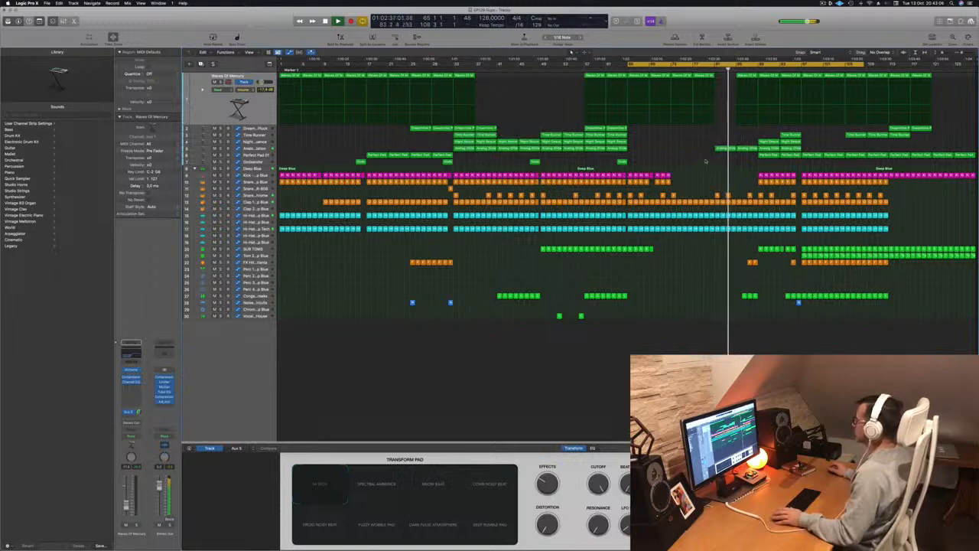
key("Delete")
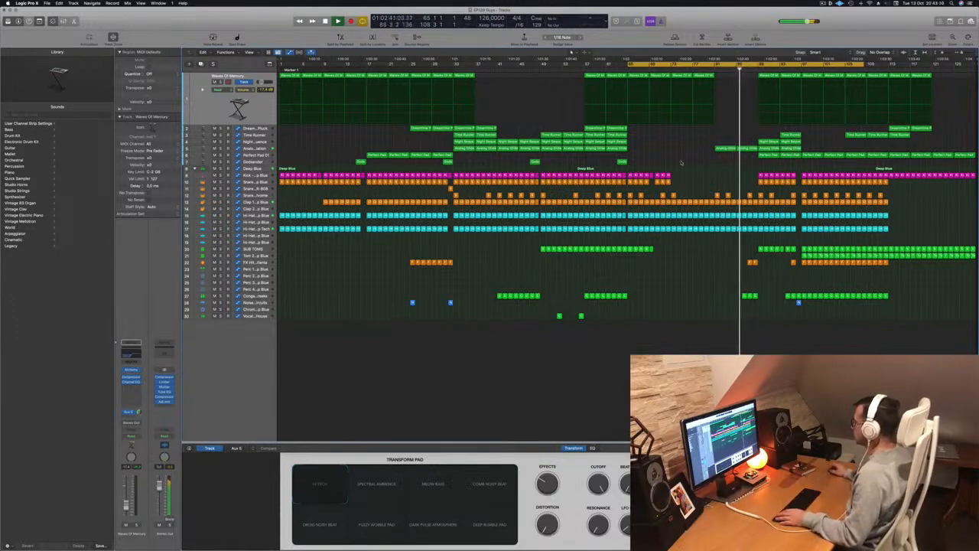
- Delete the FX Hit and Conga regions at bars 86 to 88
key("super+Right")
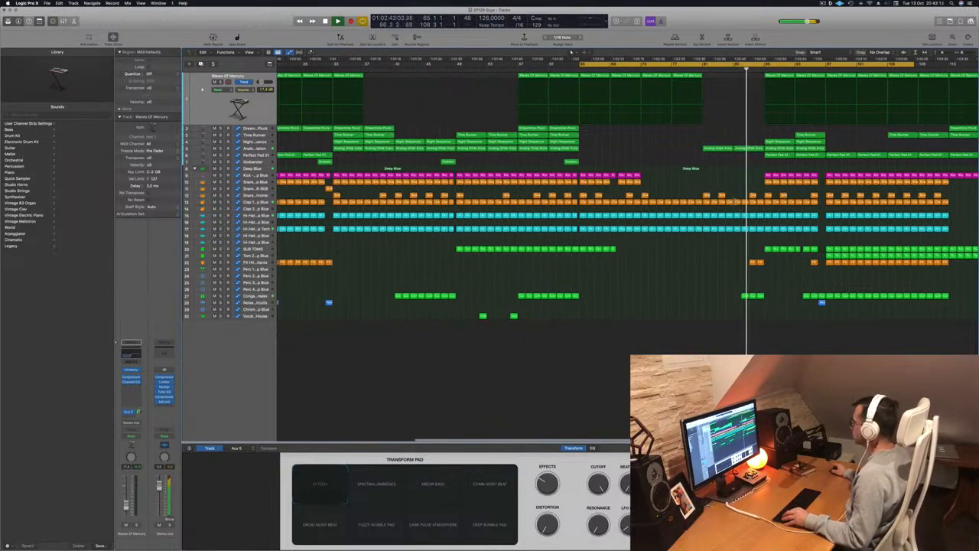
left_click_drag(740, 255, 763, 307)
key("Delete")
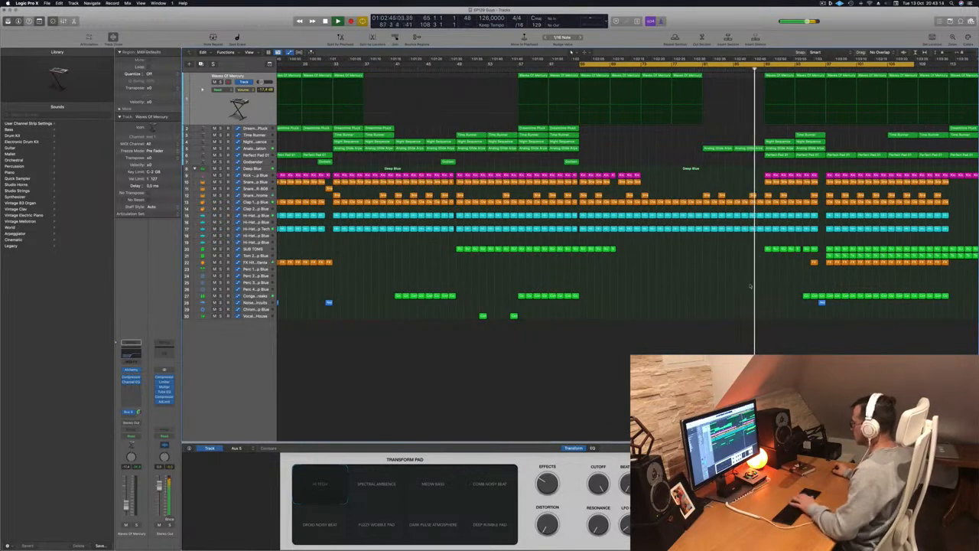
key("super+Left")
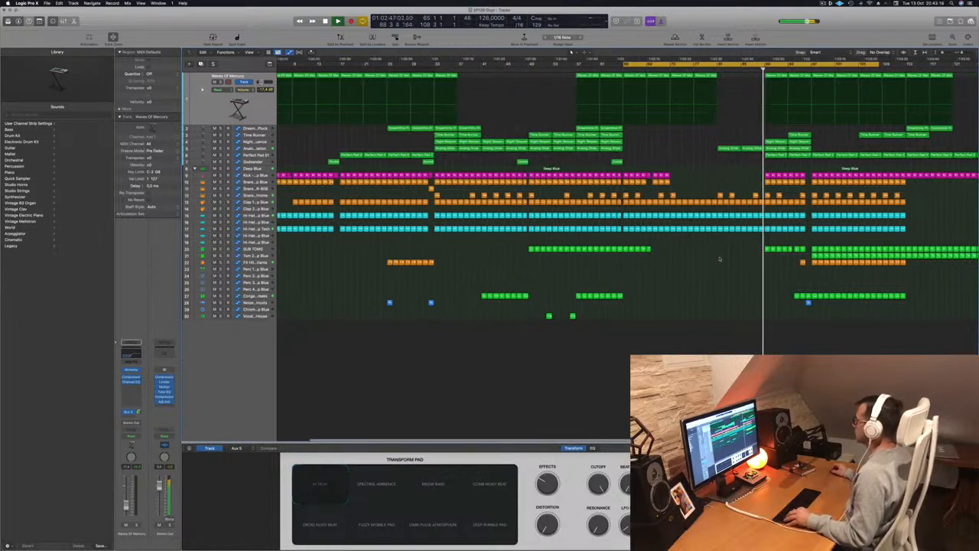
key("super+Left")
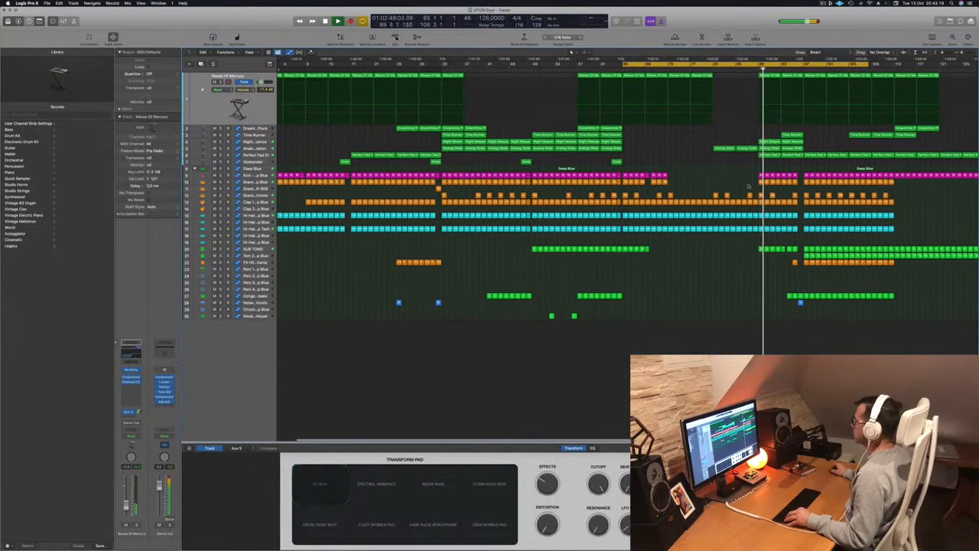
scroll(749, 186, "up", 3)
scroll(747, 184, "up", 1)
scroll(746, 184, "down", 4)
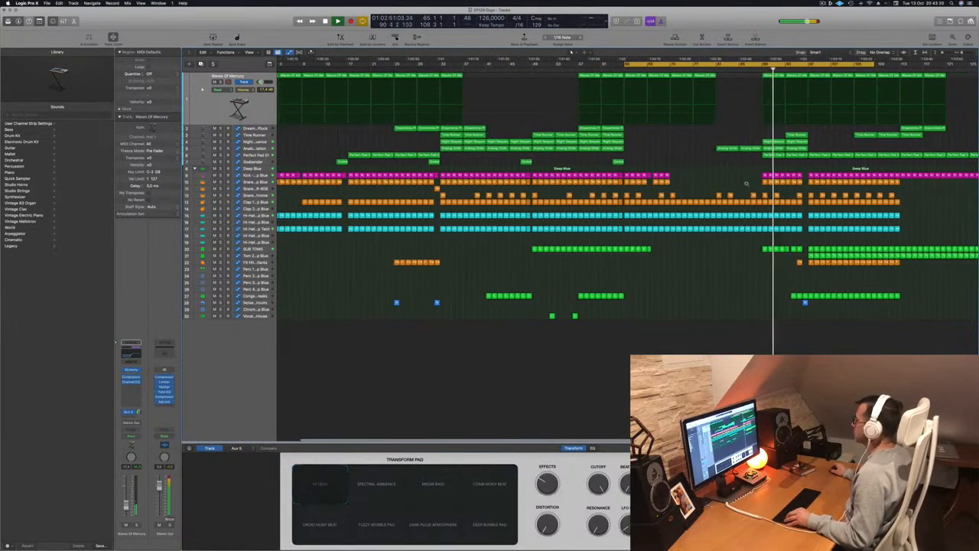
scroll(746, 184, "down", 1)
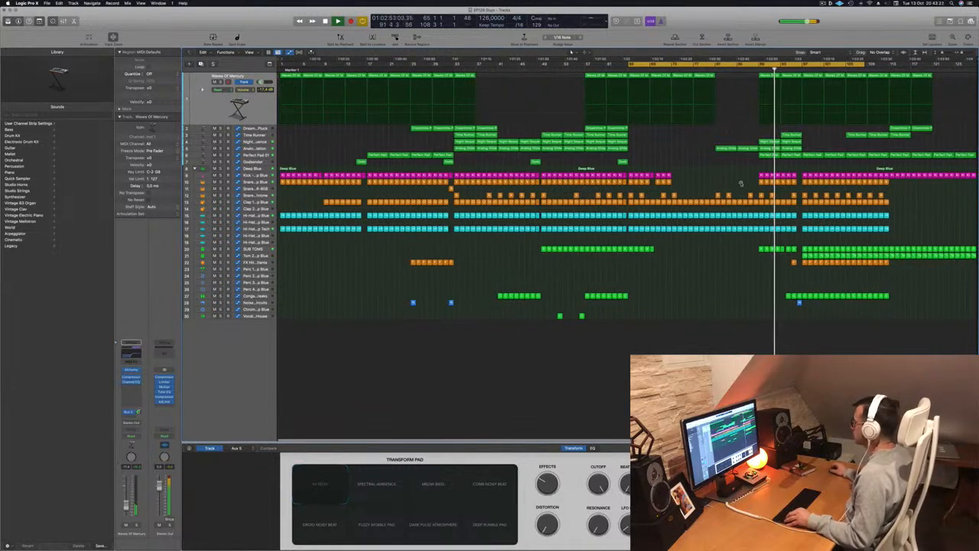
- Copy Waves Of Mercury regions into the gap at bars 81 to 89
key("space")
key("space")
left_click(700, 76)
left_click_drag(701, 76, 754, 78)
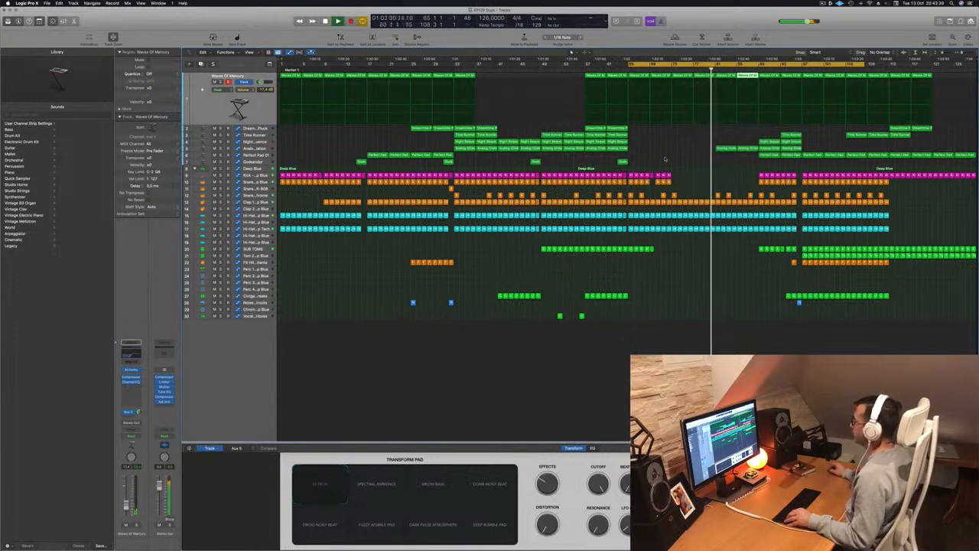
- Listen briefly to the Waves Of Mercury track in solo, turn solo off, and replay the passage around bar 81 with nothing selected
key("super+a")
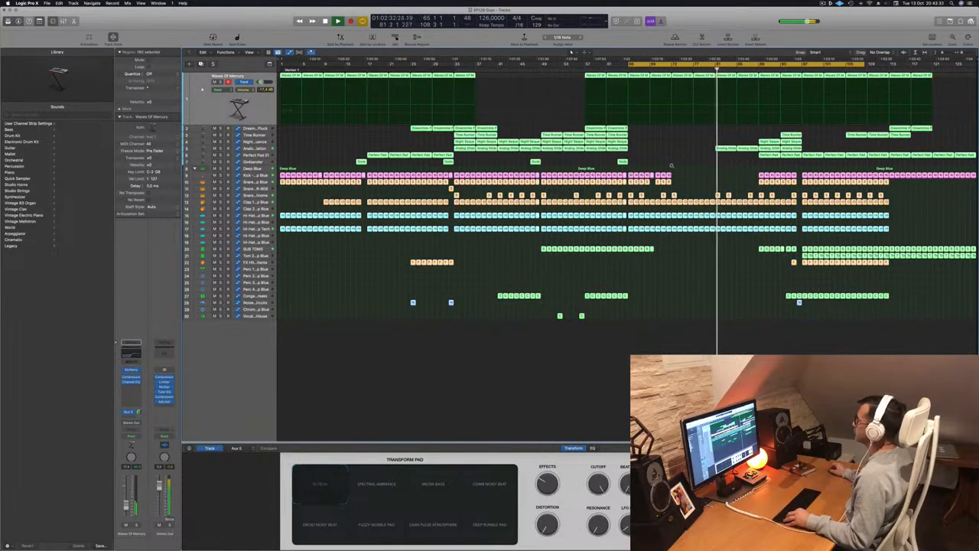
key("s")
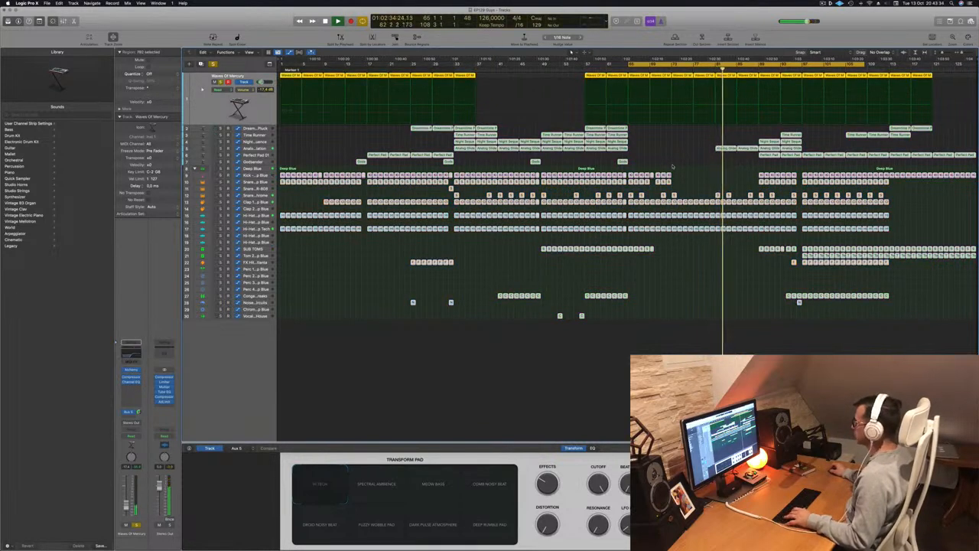
key("s")
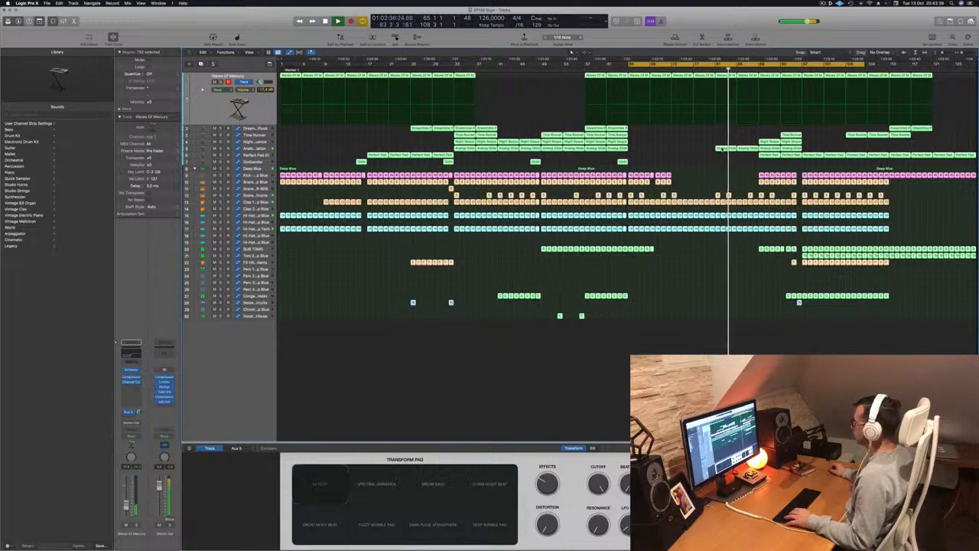
left_click(688, 150)
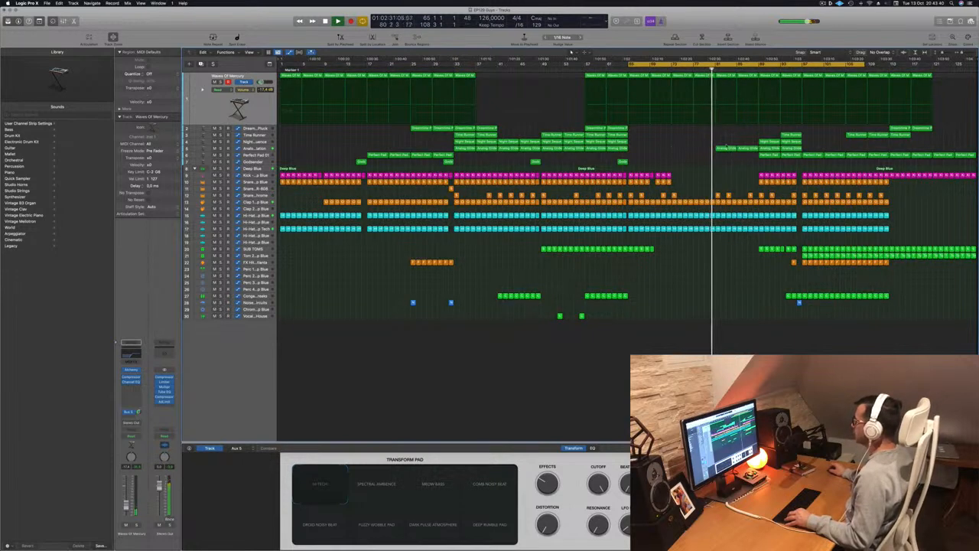
- Copy Night Sequence regions to bars 81 and 85 and Time Runner regions to bars 81, 85 and 89
left_click_drag(765, 143, 722, 143)
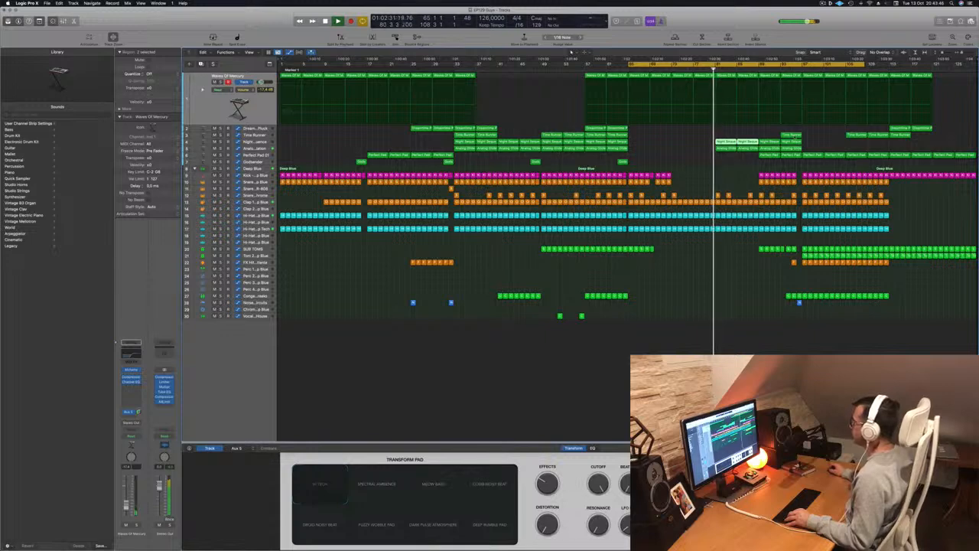
mouse_move(788, 136)
left_mouse_down()
mouse_move(796, 139)
mouse_move(725, 142)
mouse_move(774, 143)
left_mouse_up()
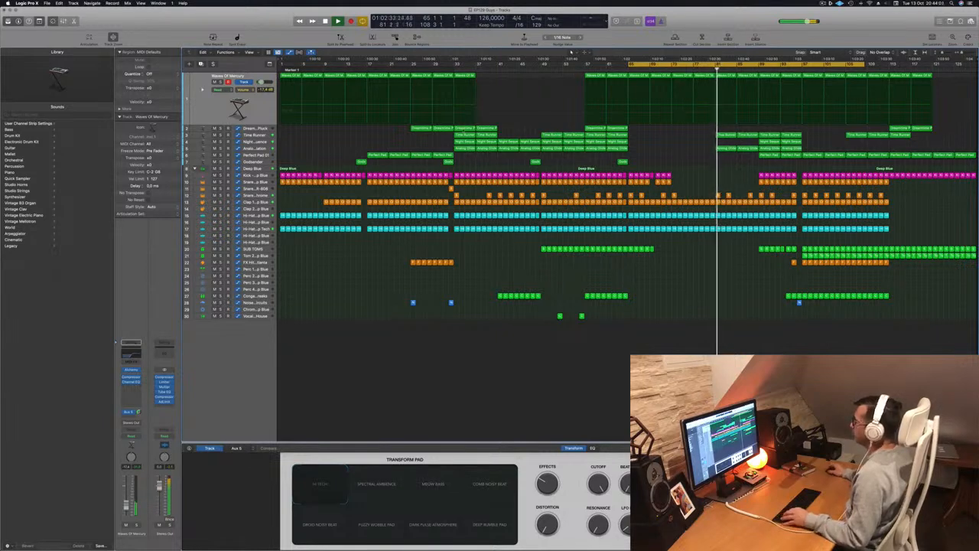
left_click(253, 140)
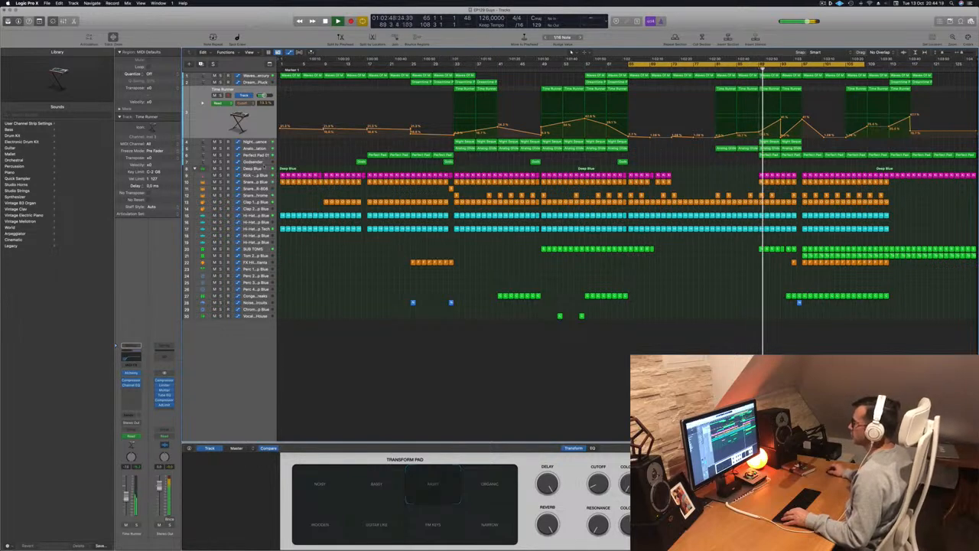
- Set the cycle range to bars 97 to 113, and repeat that section across all tracks at bar 113
left_click(254, 168)
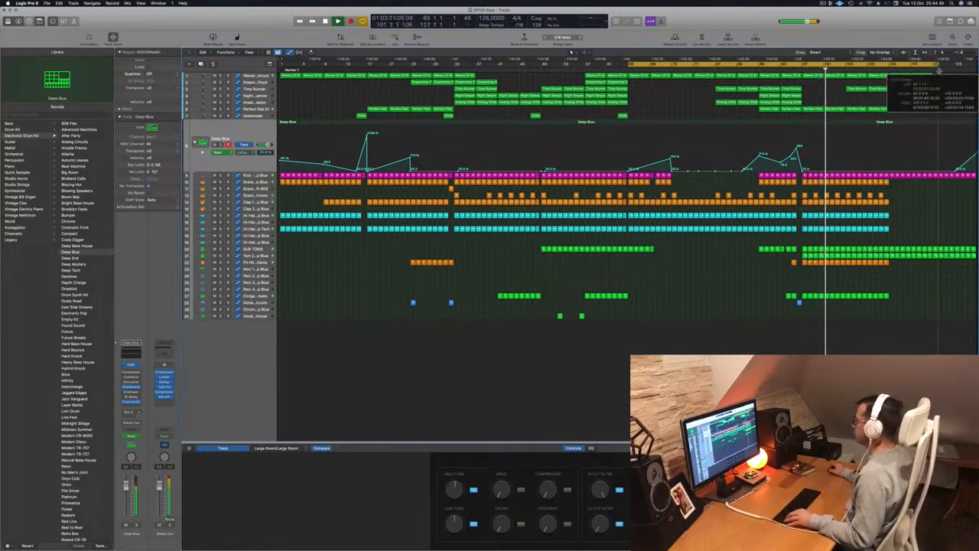
left_click_drag(889, 78, 889, 77)
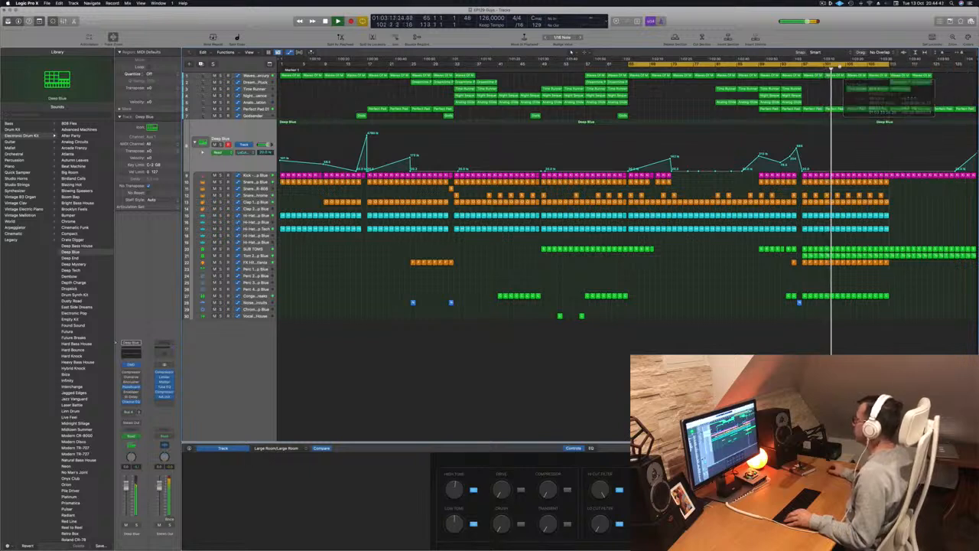
left_click(803, 64)
left_click_drag(803, 64, 888, 70)
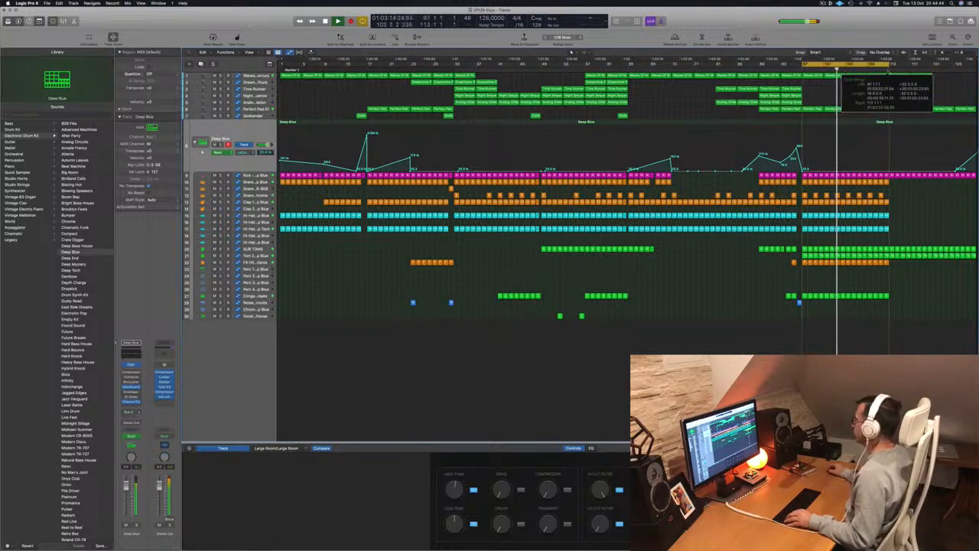
key("super+r")
key("super+Left")
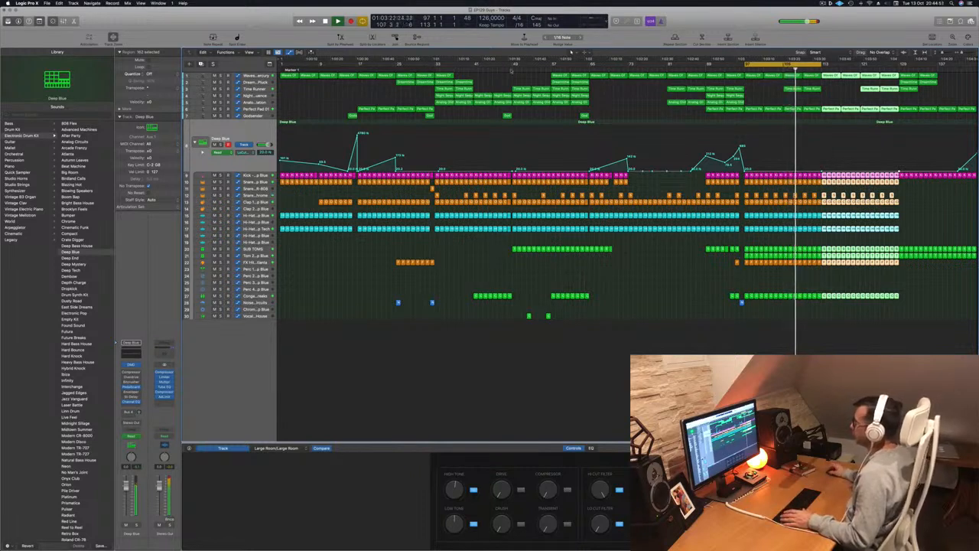
- Play the arrangement from bar 49 and from bar 97 to compare the sections, and clear the region selection
left_click(513, 68)
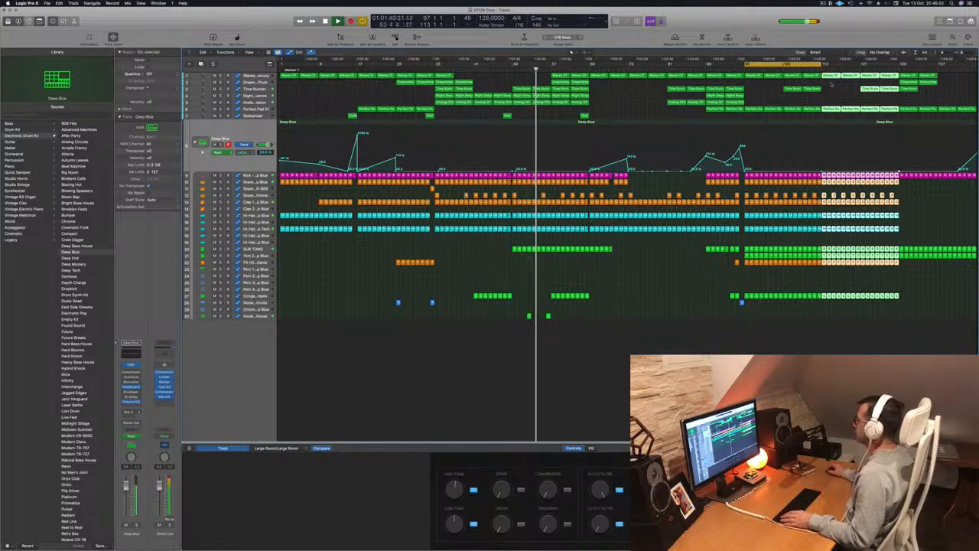
key("space")
key("space")
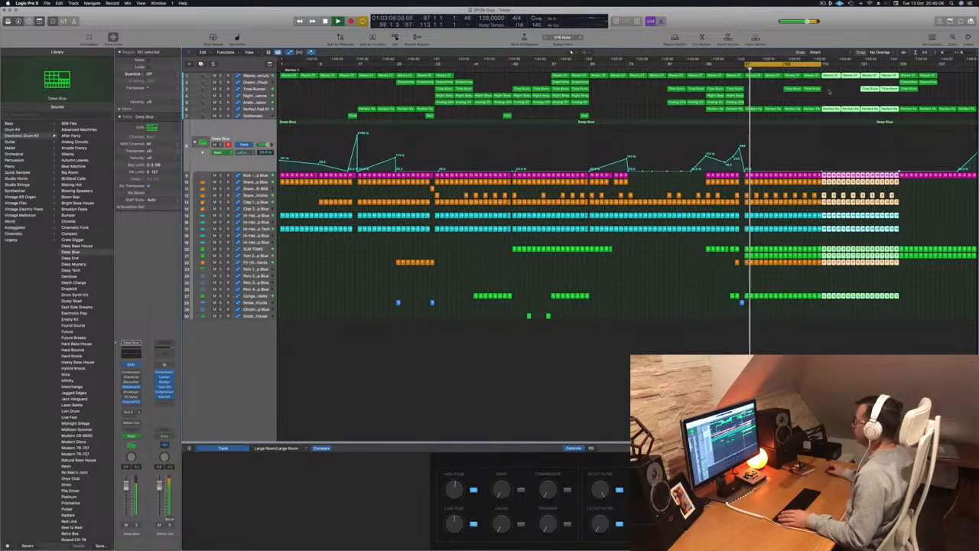
left_click(819, 235)
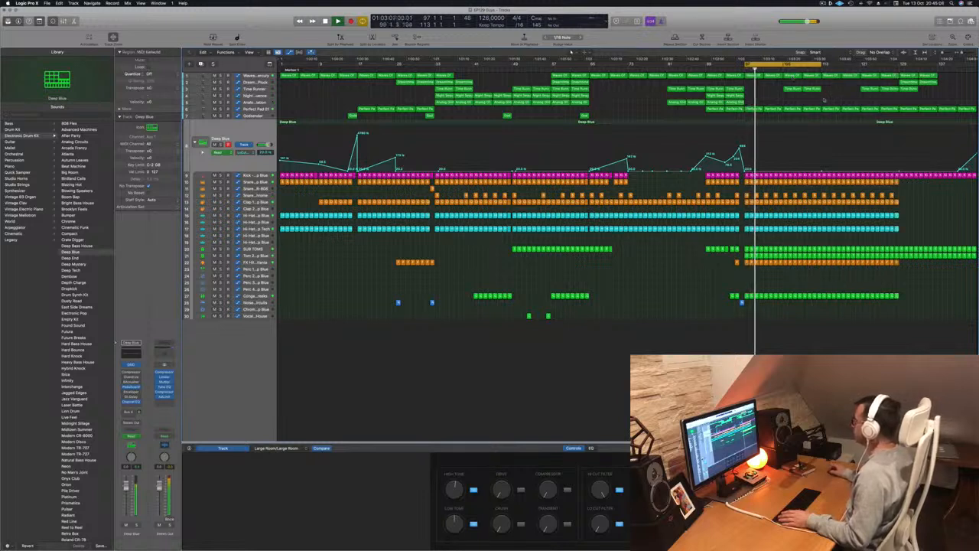
- Delete the regions in bars 113 to 129, copy bars 49 to 65 of all tracks to bar 113, and clear the selection
left_click_drag(822, 304, 898, 74)
key("Delete")
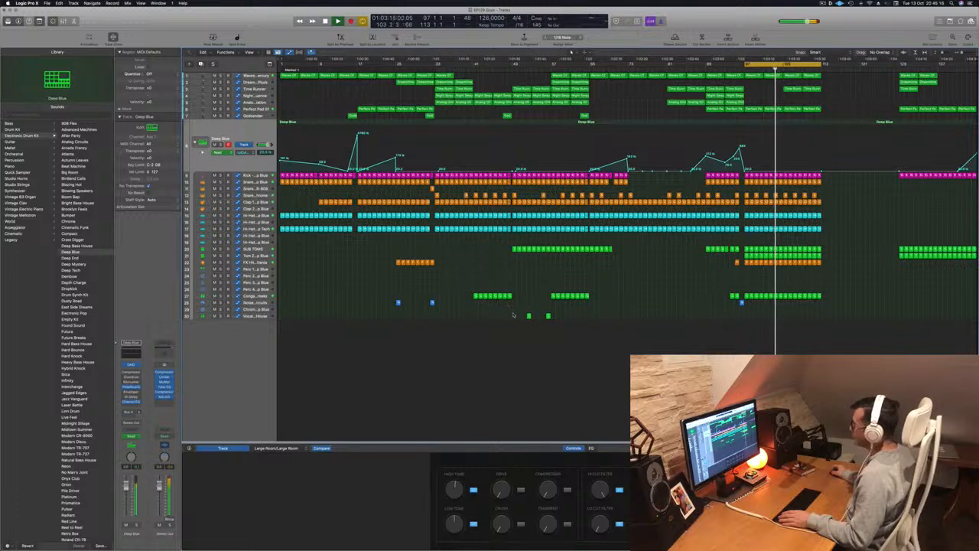
left_click_drag(512, 318, 589, 73)
left_click_drag(517, 103, 828, 108)
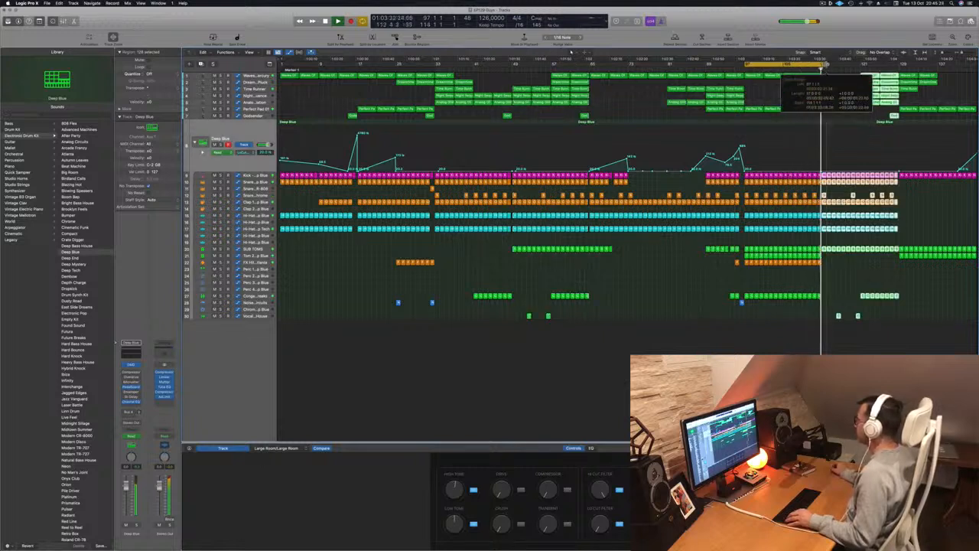
left_click(845, 120)
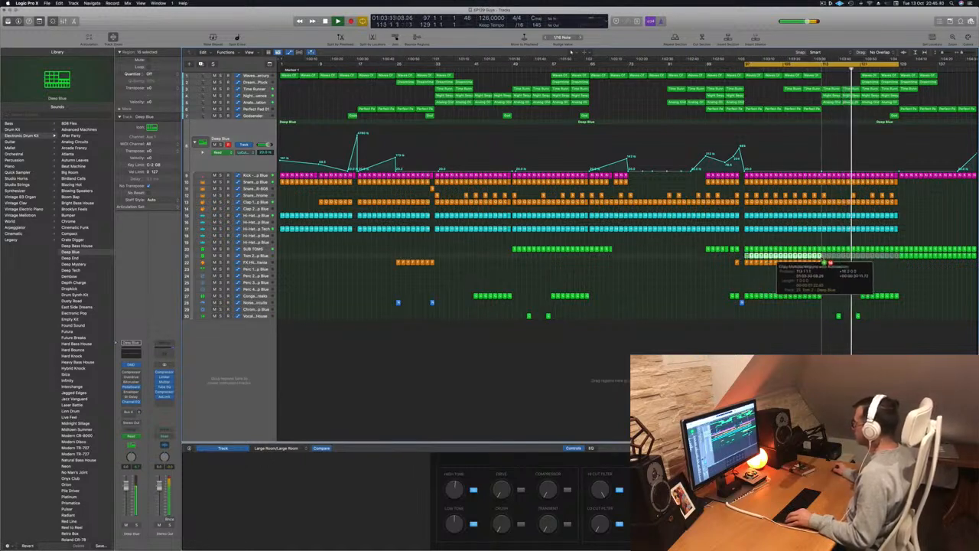
- Copy the Tom 2 regions and the noise hit from around bar 97 to bar 113, and repeat bars 113 to 129 at bar 129
left_click_drag(822, 259, 823, 258)
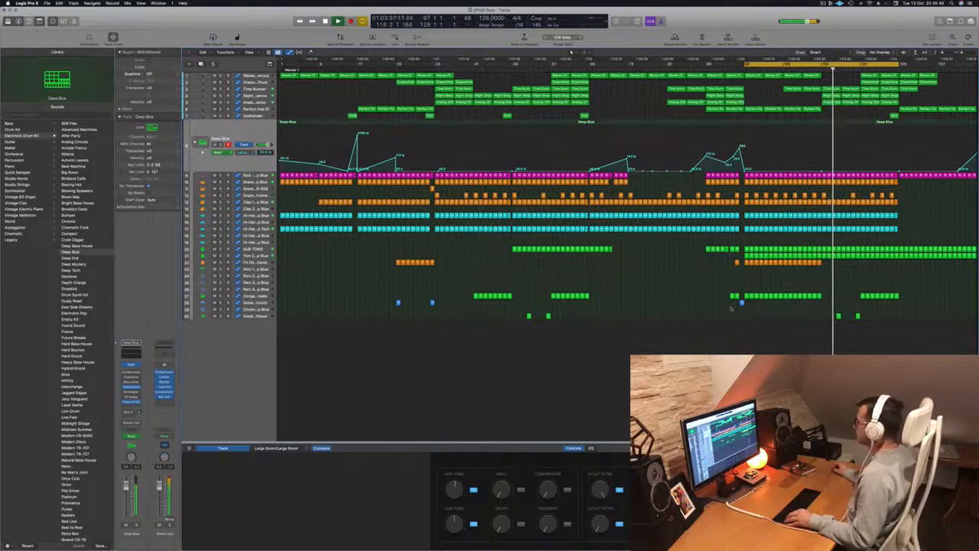
left_click_drag(742, 303, 823, 303)
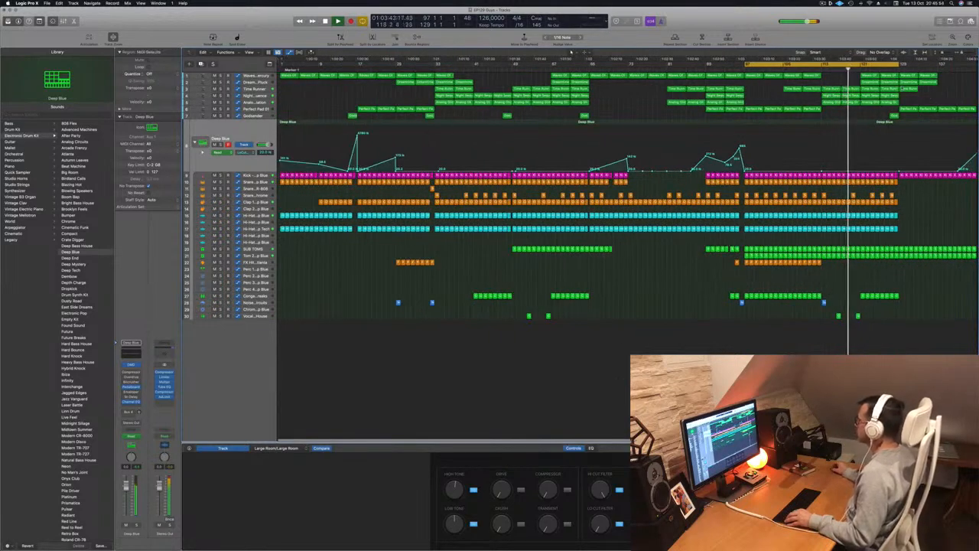
left_click(834, 64)
left_click_drag(824, 65, 902, 68)
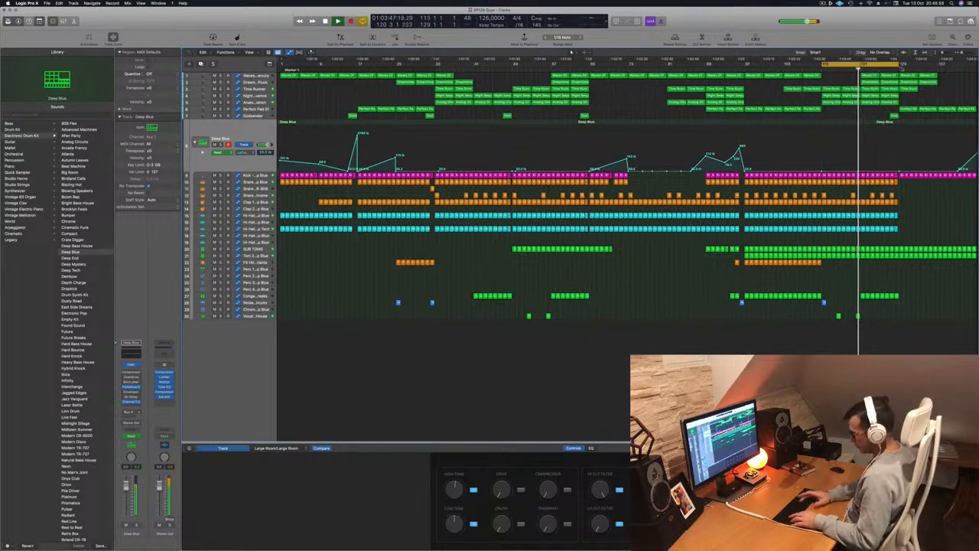
key("ctrl+super+r")
key("super+Left")
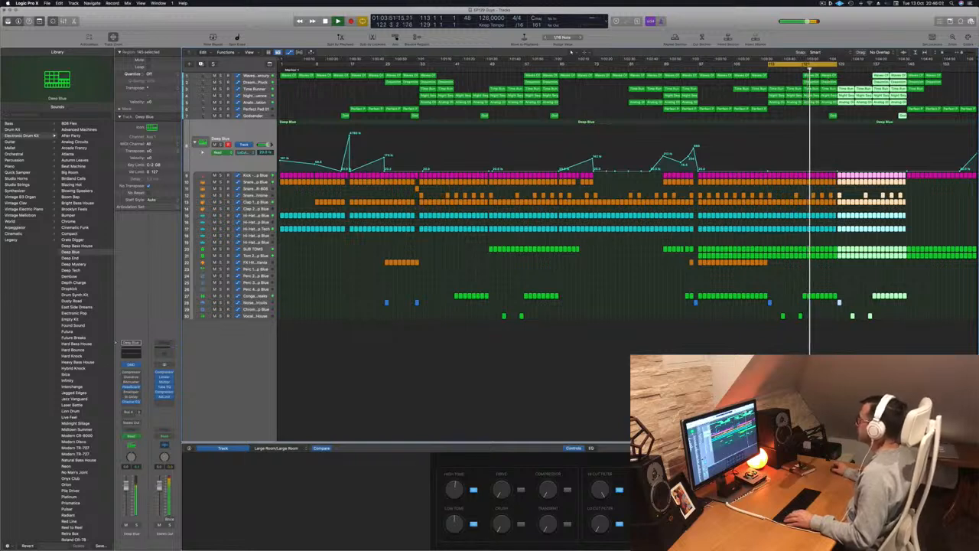
- Extend the cycle range to bars 113 to 145, and delete the Waves Of Mercury, Dreamtime and Time Runner regions after bar 129
left_click_drag(851, 75, 810, 82)
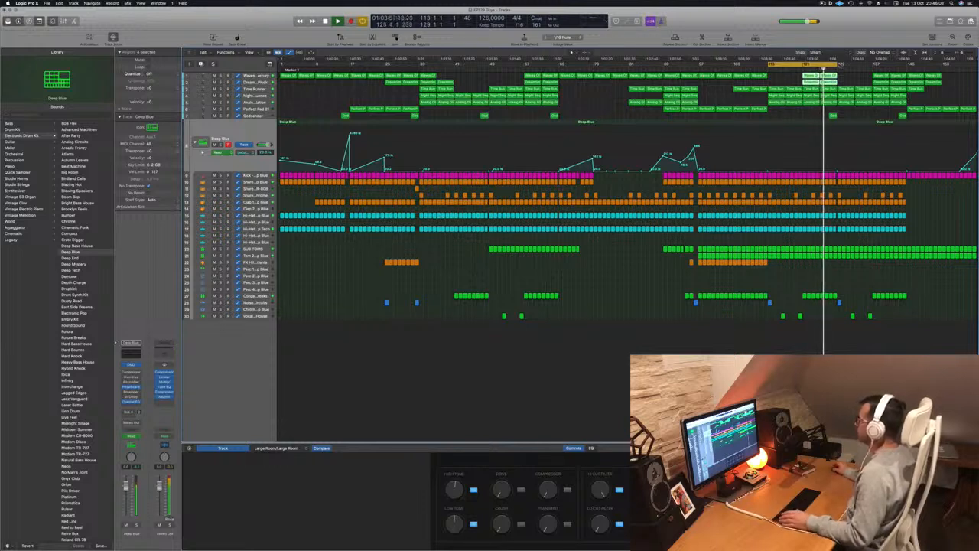
left_click_drag(849, 64, 908, 64)
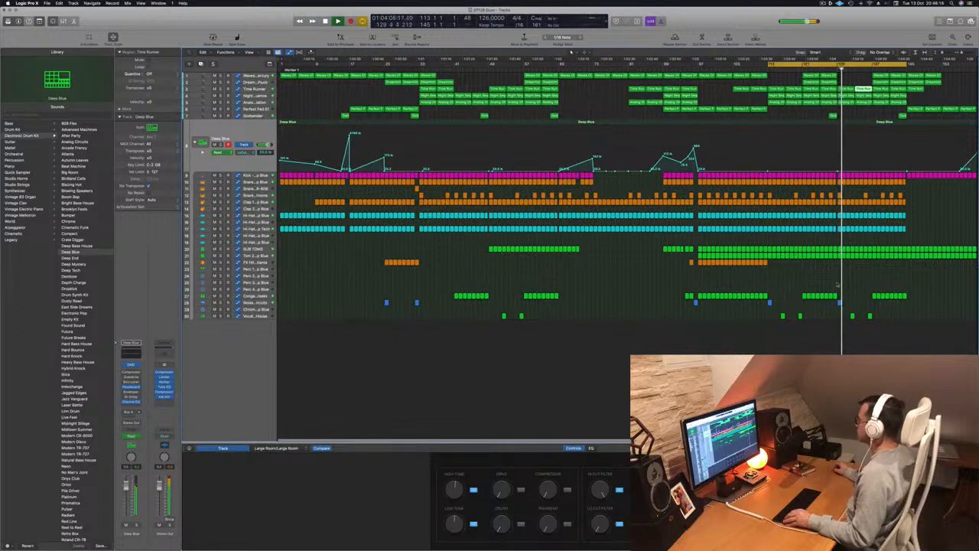
scroll(850, 272, "up", 4)
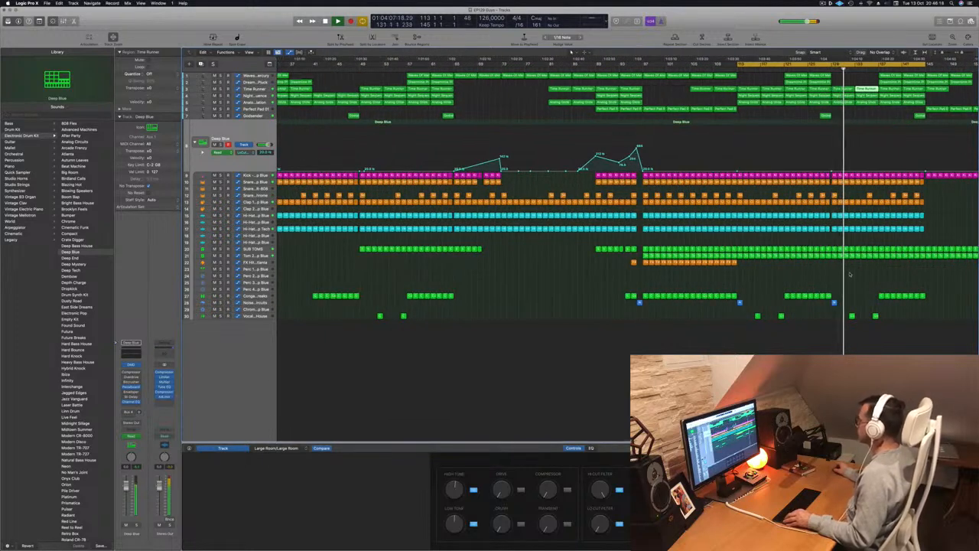
scroll(885, 140, "down", 3)
left_click(824, 69)
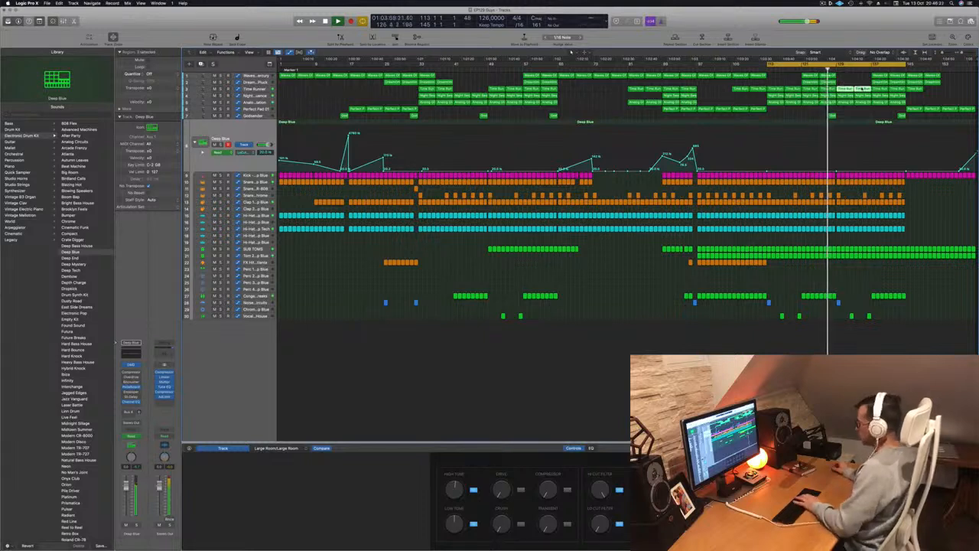
key("super+BackSpace")
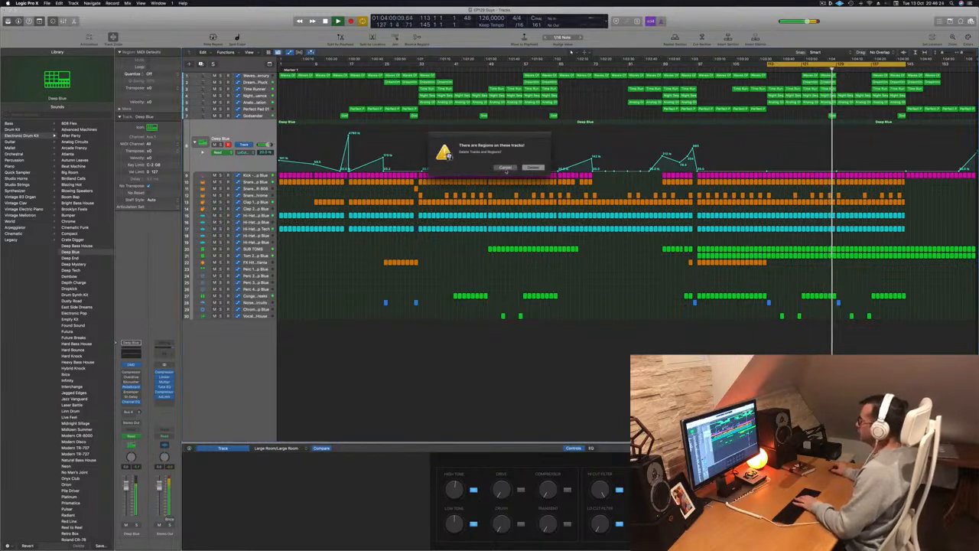
left_click(506, 167)
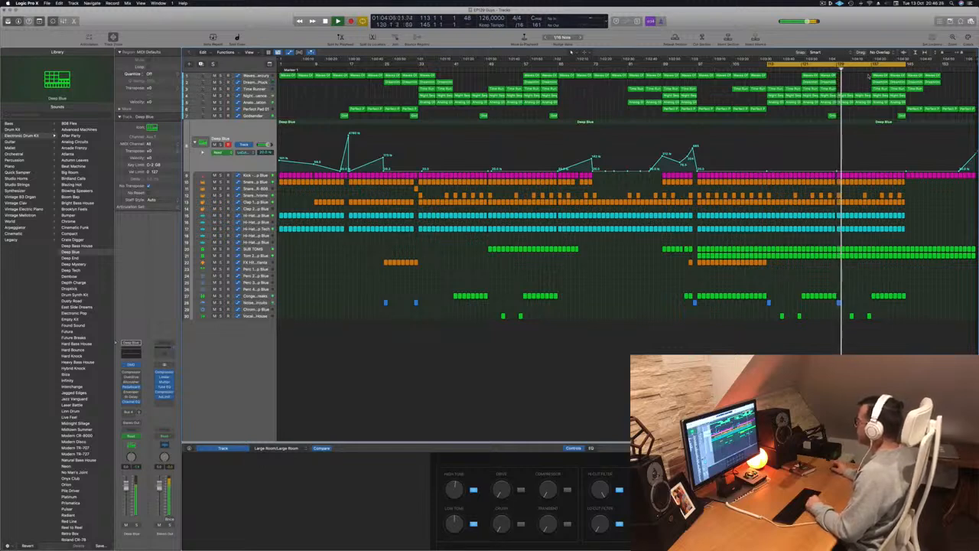
left_click_drag(897, 89, 933, 89)
key("BackSpace")
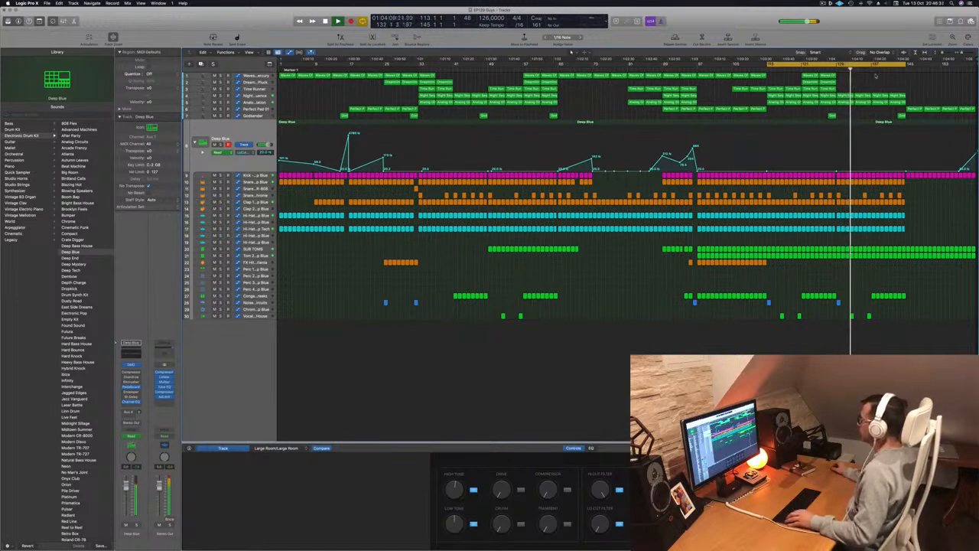
- Set the cycle range to bars 129 to 145, and repeat that section twice across all tracks, up to bar 177
key("c")
left_click_drag(838, 65, 907, 67)
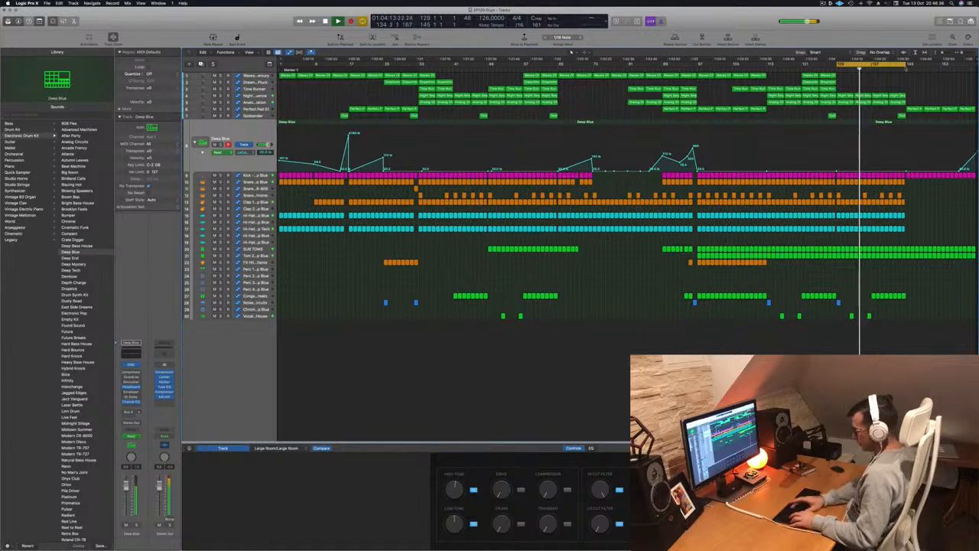
key("super+r")
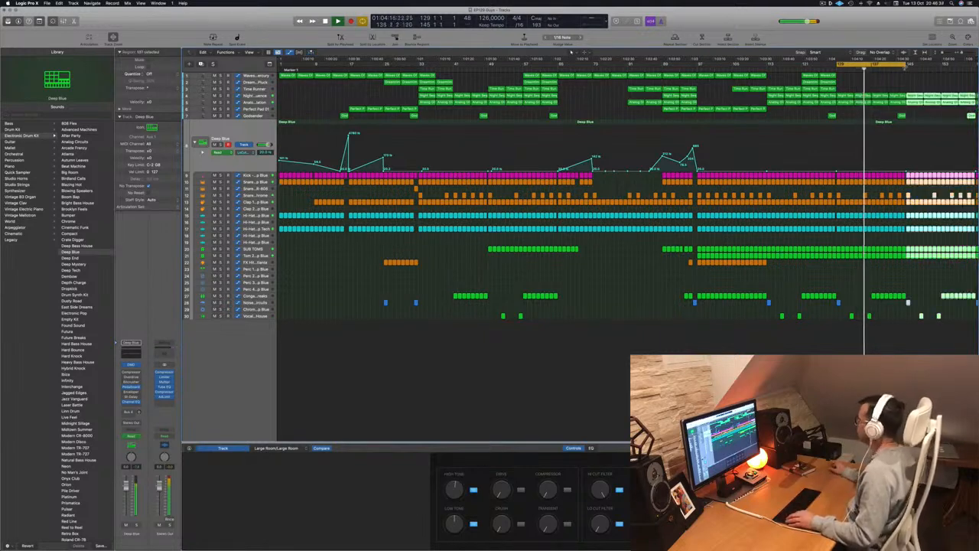
key("super+Left")
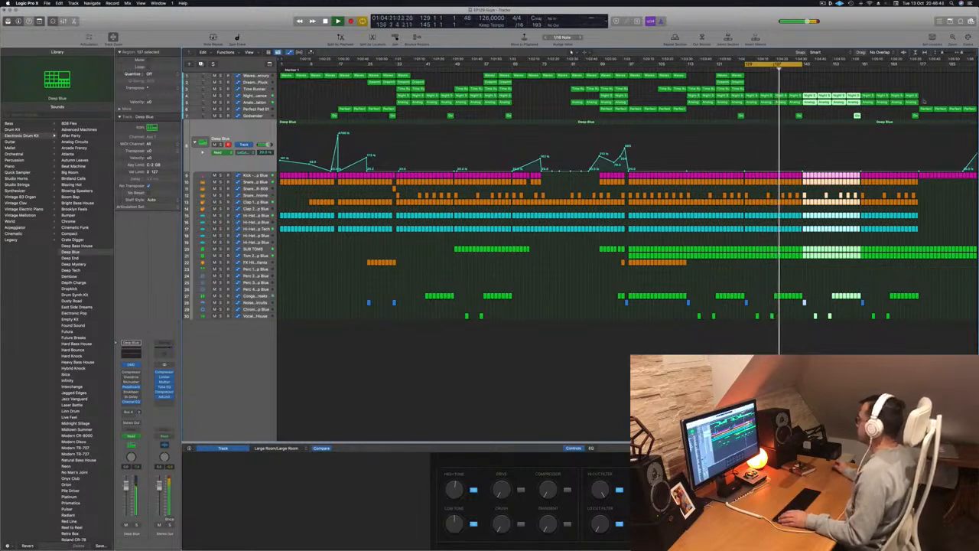
- Extend the cycle range from bar 129 to past bar 177, play from around bar 145, and clear the region selection
left_click(919, 71)
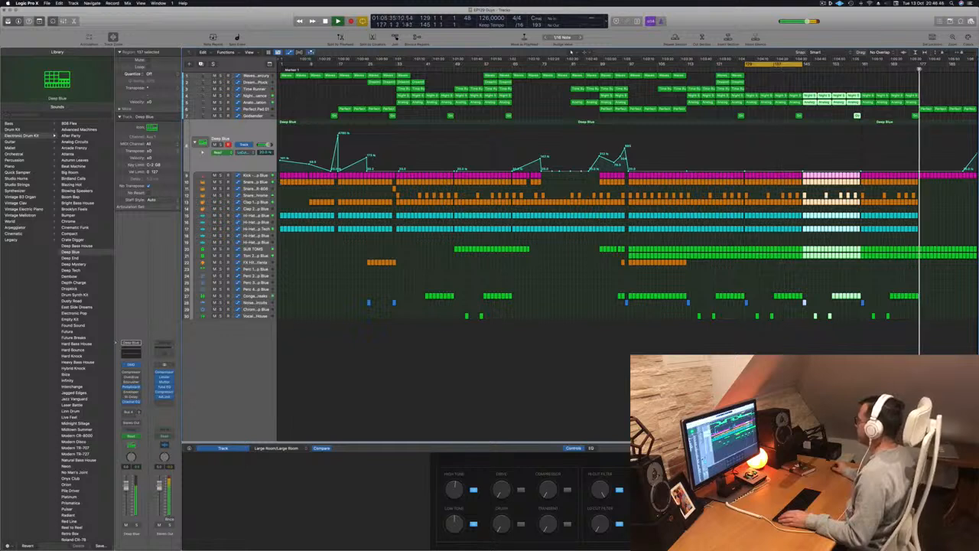
left_click_drag(802, 64, 973, 68)
left_click(805, 70)
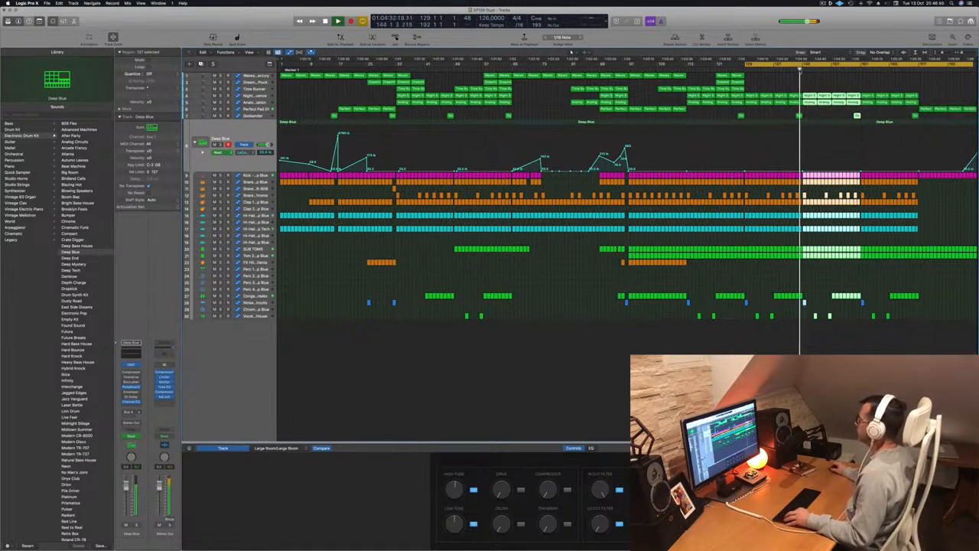
left_click(822, 80)
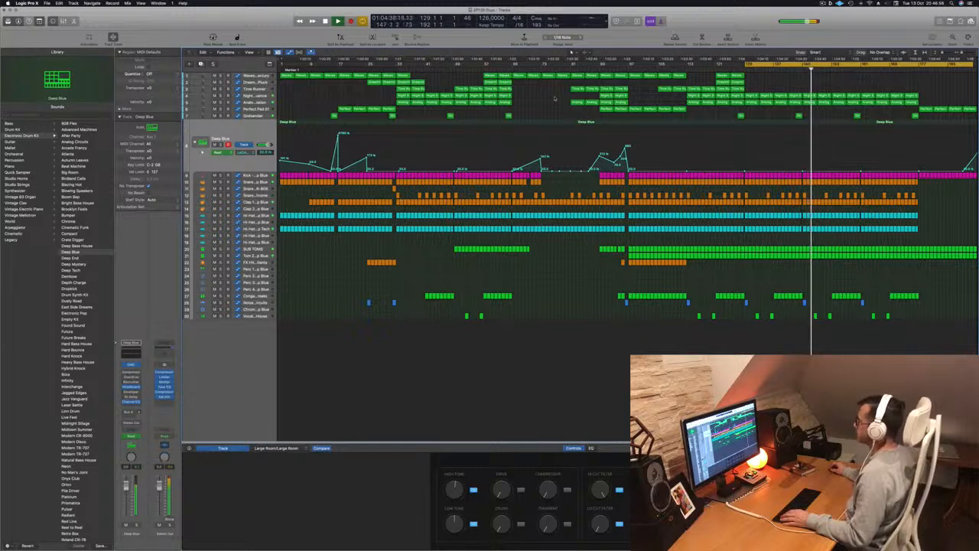
- Replay from bar 129 and shape the Analog Slide Arpeggiation Cutoff automation into a dip of about 25 % at bar 137
key("Up")
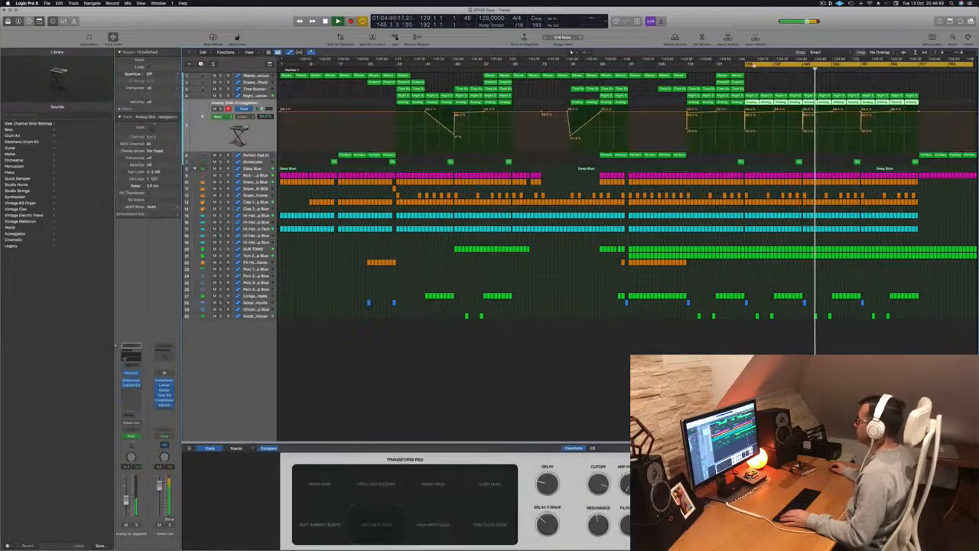
key("space")
key("space")
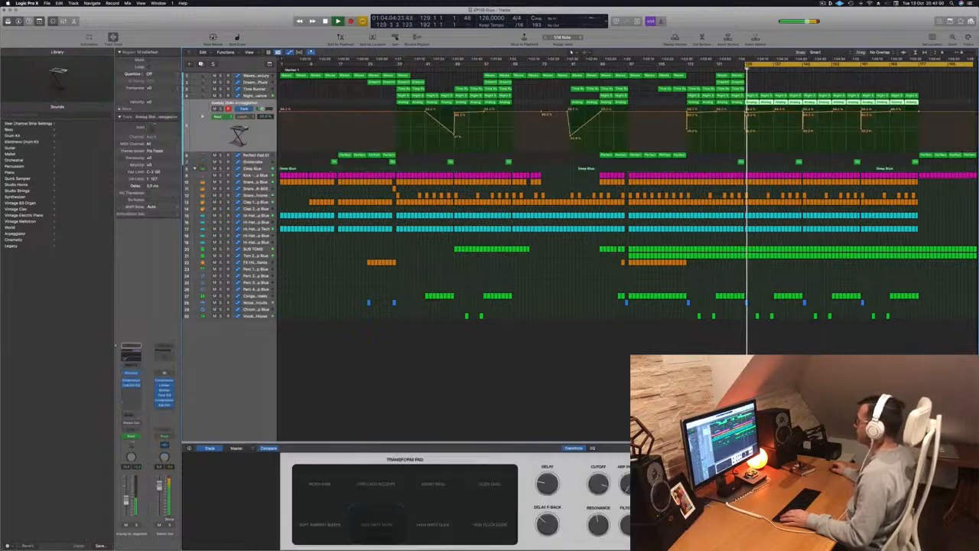
left_click_drag(769, 114, 775, 139)
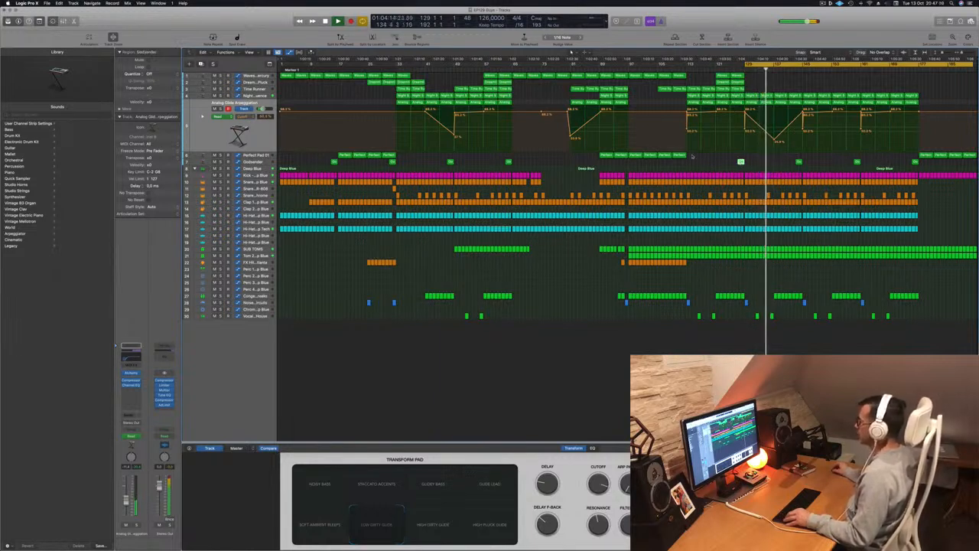
- Copy the Perfect Pad 01 regions and Cutoff automation of bars 97 to 113 to bar 137, and reselect the Analog Slide Arpeggiation track
left_click_drag(636, 155, 785, 163)
left_click(264, 155)
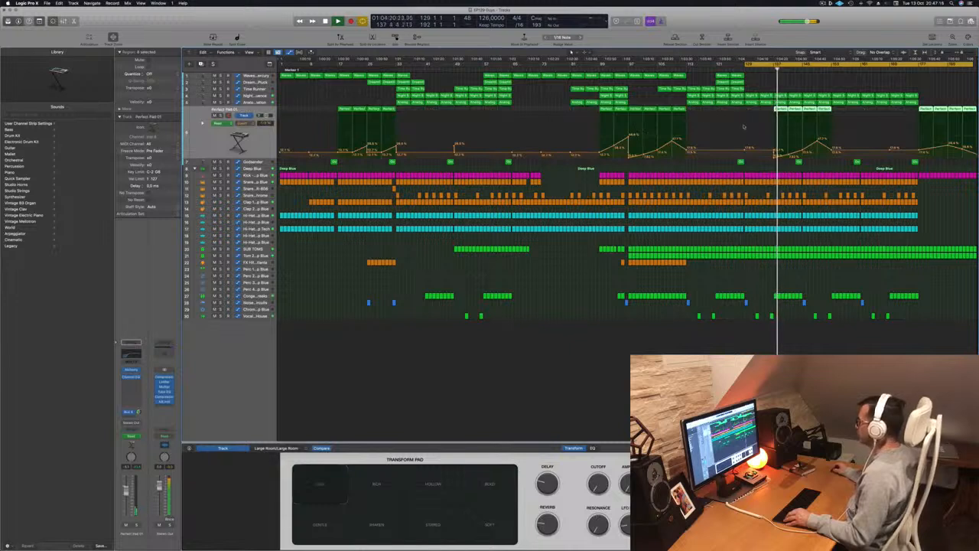
left_click(775, 155)
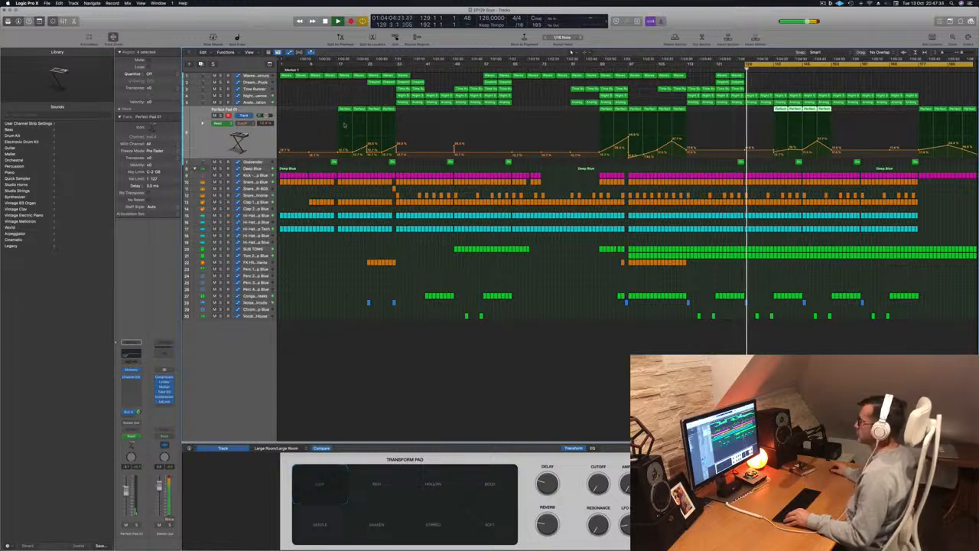
key("Up")
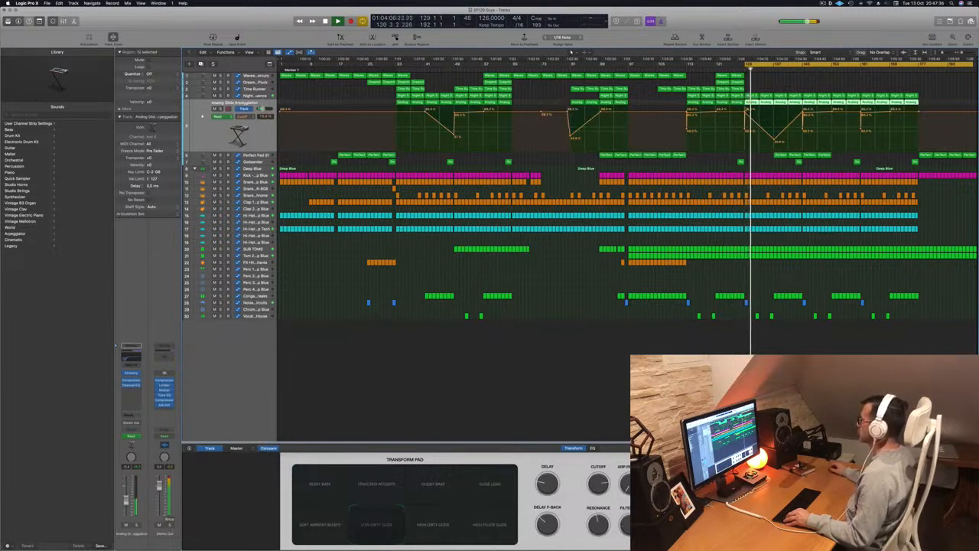